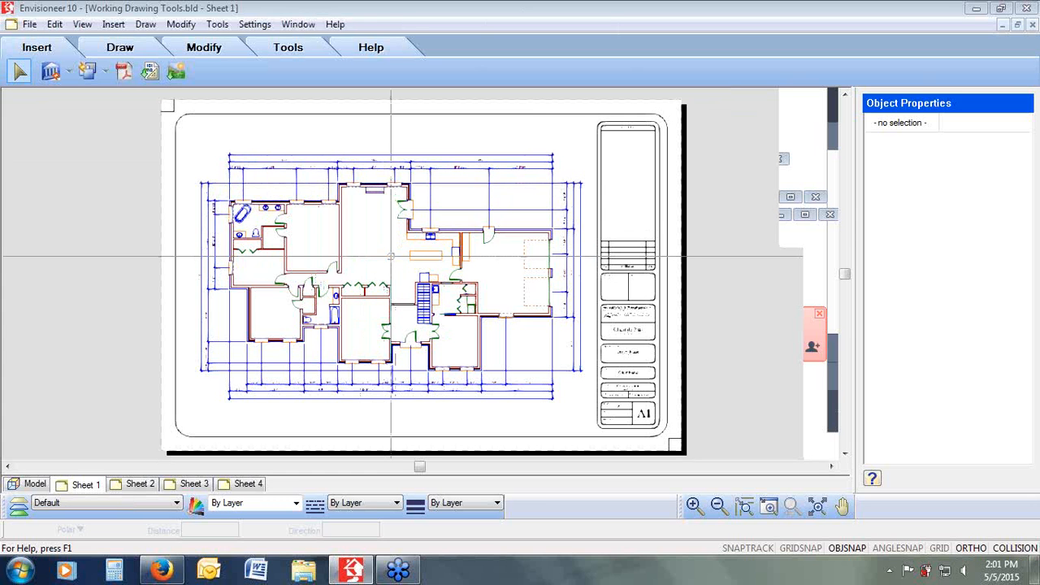
{"action": "left_click", "coordinate": [51, 71]}
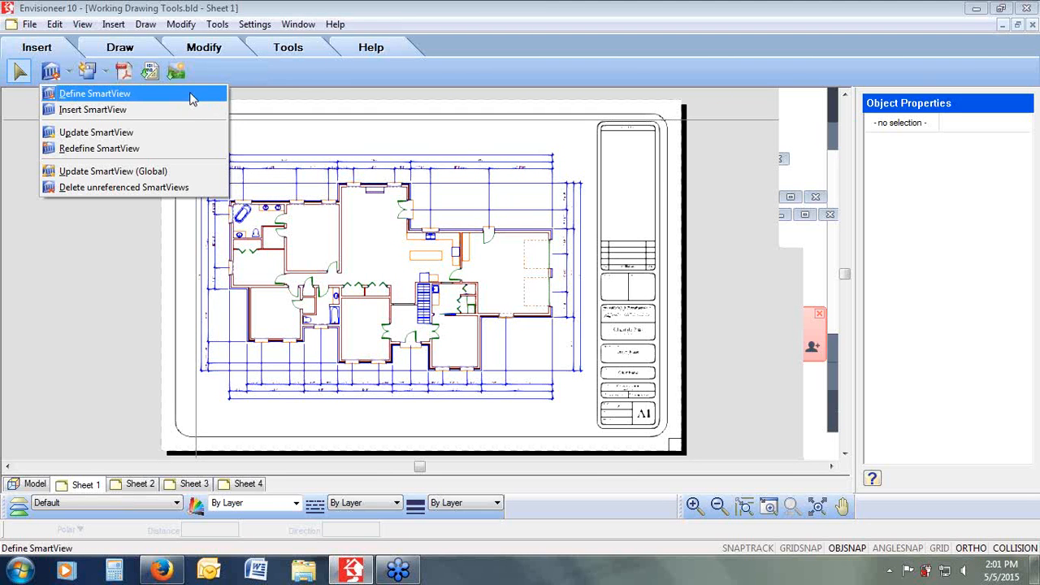
{"action": "left_click", "coordinate": [316, 70]}
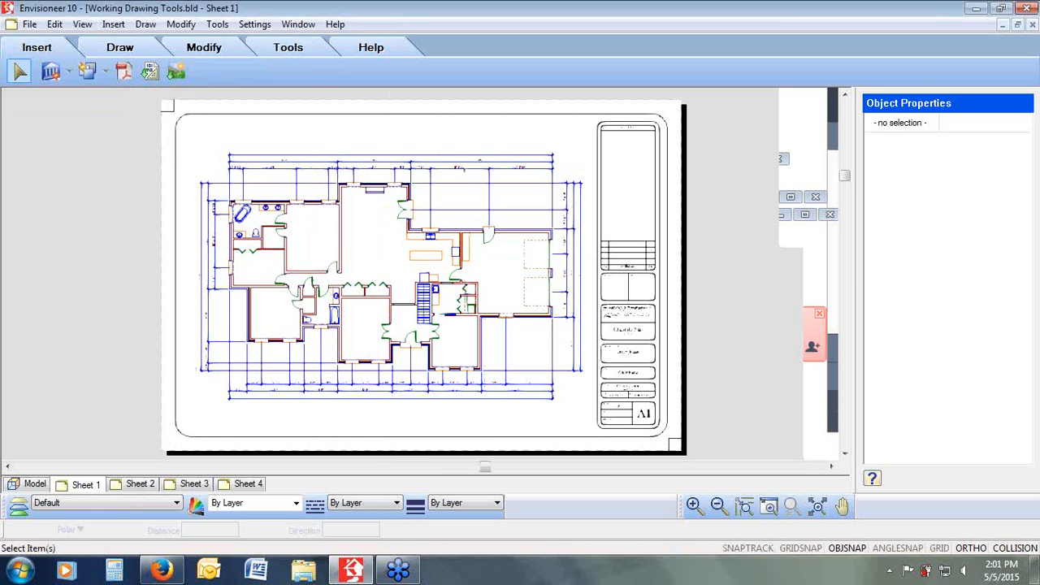
{"action": "scroll", "coordinate": [463, 170], "scroll_direction": "up", "scroll_amount": 5}
{"action": "left_click", "coordinate": [791, 508]}
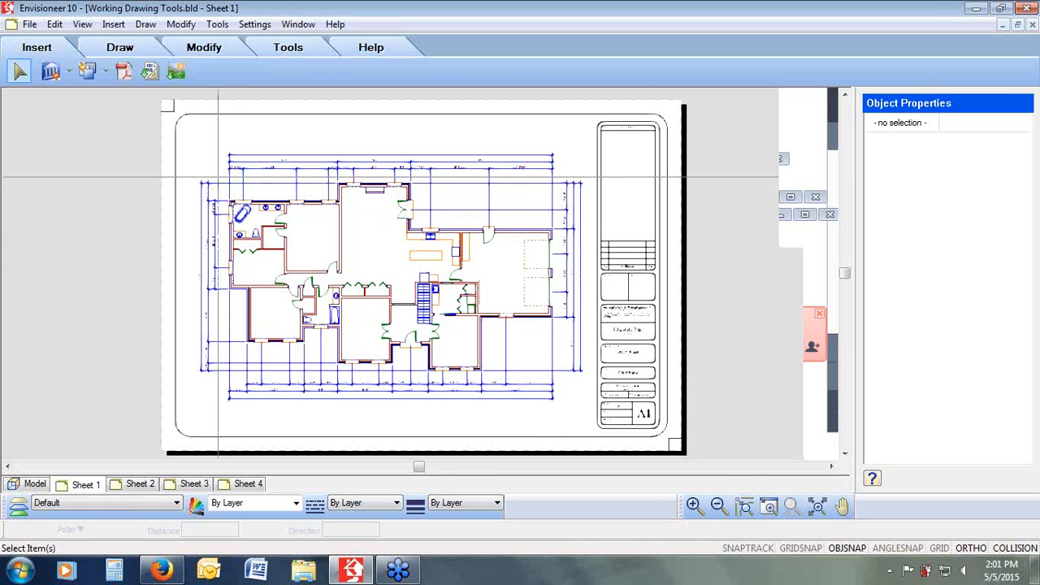
{"action": "left_click_drag", "start_coordinate": [218, 180], "coordinate": [469, 326]}
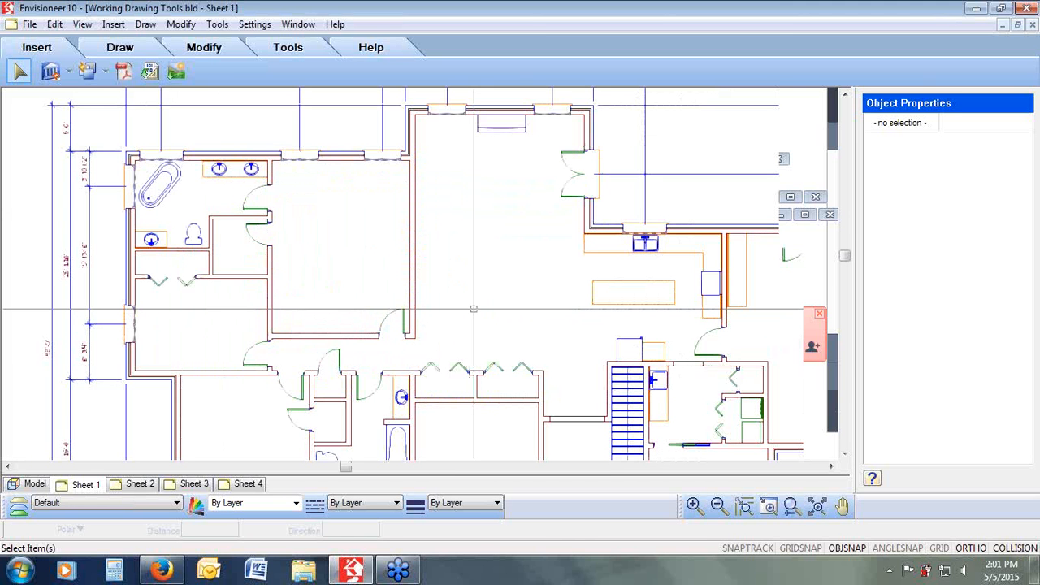
{"action": "left_click", "coordinate": [218, 25]}
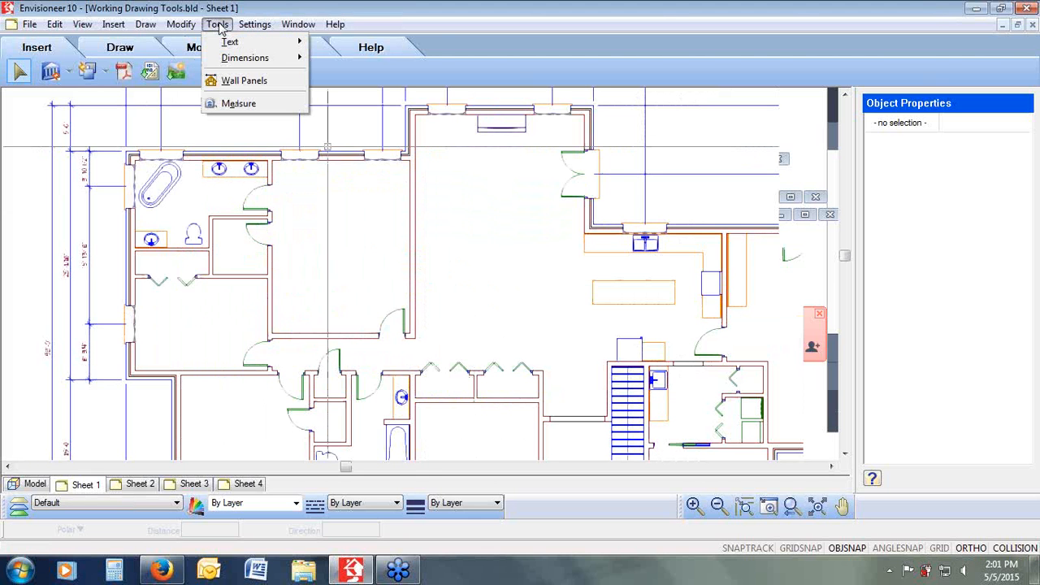
{"action": "mouse_move", "coordinate": [225, 42]}
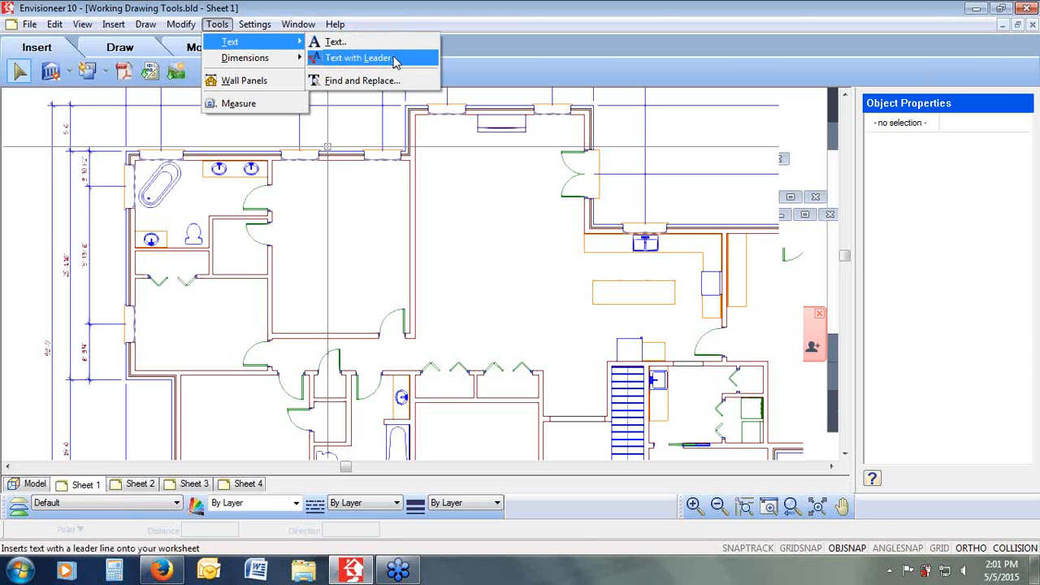
{"action": "left_click", "coordinate": [541, 49]}
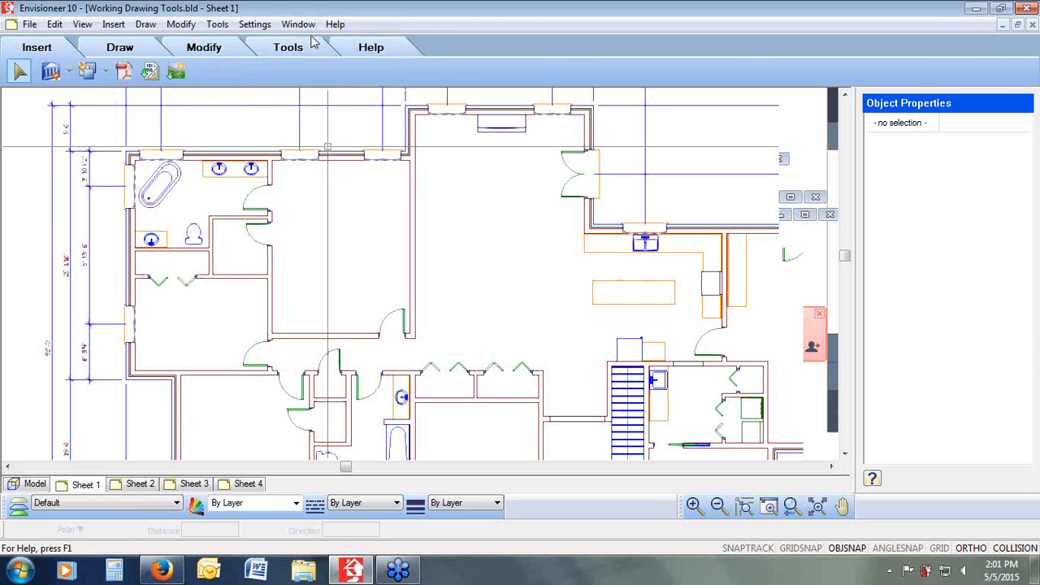
{"action": "left_click", "coordinate": [276, 50]}
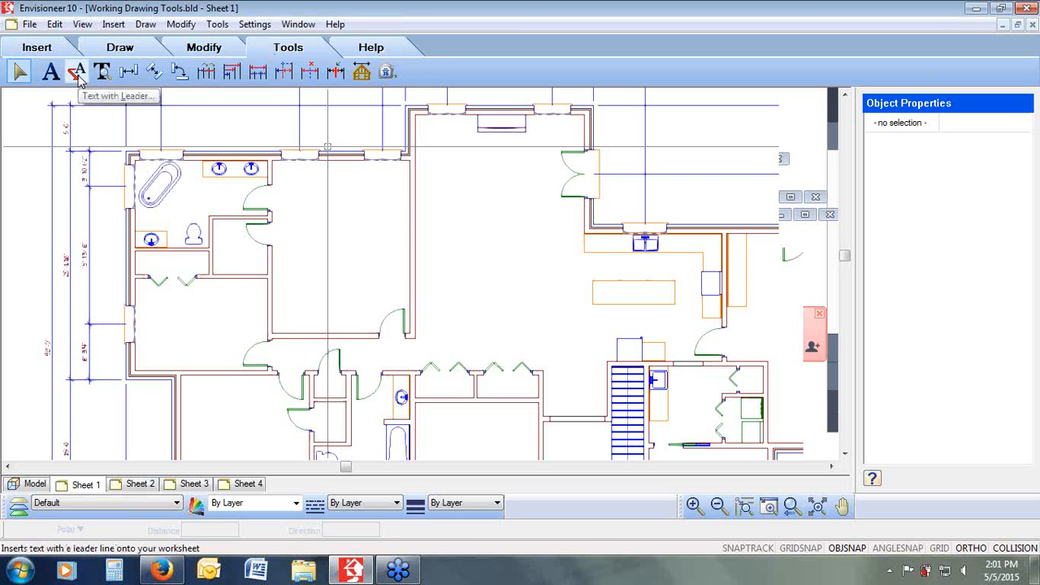
{"action": "left_click", "coordinate": [217, 24]}
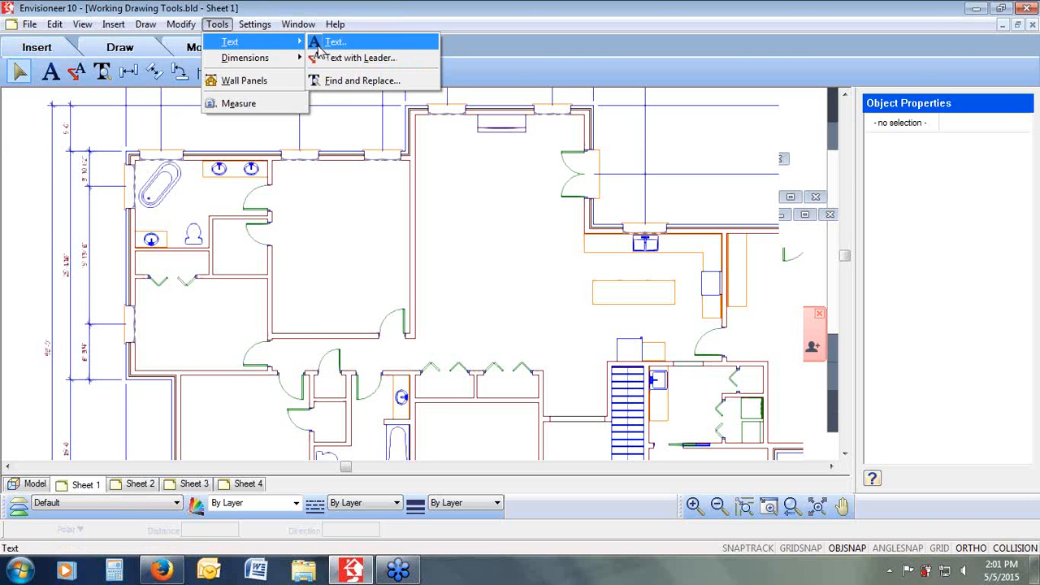
Step: Start the Text tool, switch to the Labels text style, and pick the predefined Kitchen label
{"action": "left_click", "coordinate": [50, 73]}
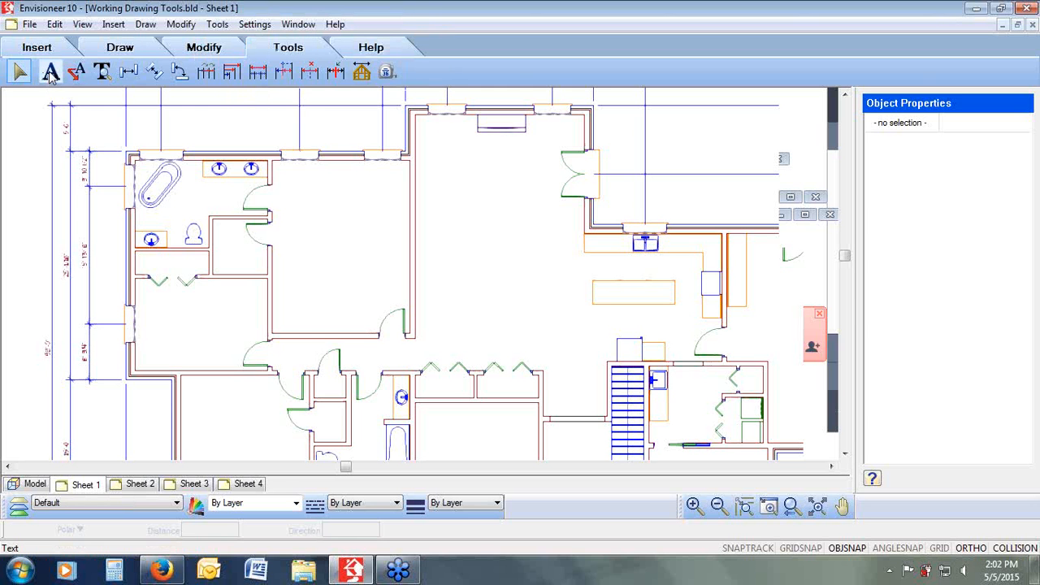
{"action": "left_click", "coordinate": [50, 73]}
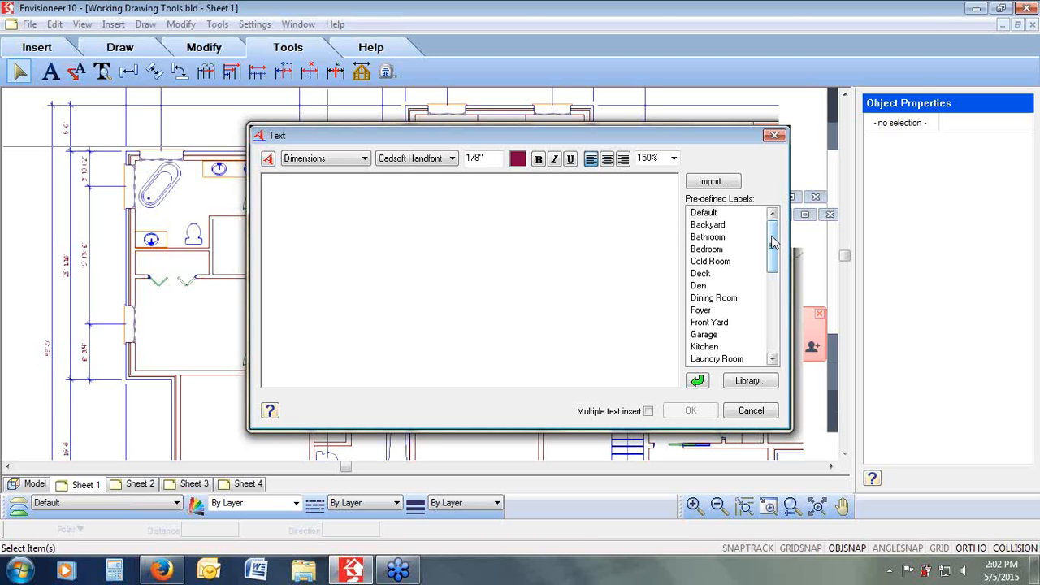
{"action": "left_click_drag", "start_coordinate": [772, 241], "coordinate": [772, 258]}
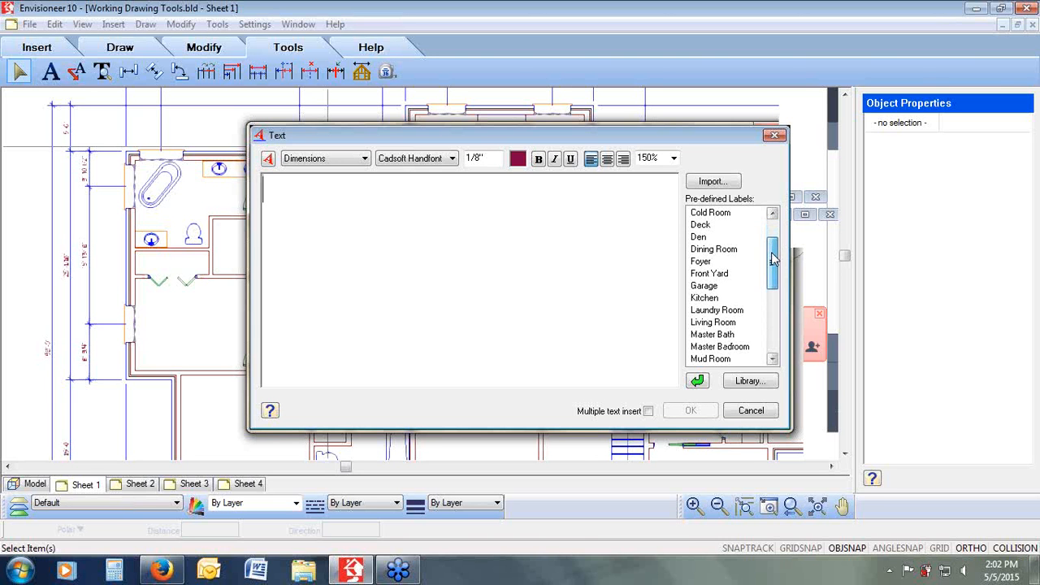
{"action": "left_click", "coordinate": [352, 160]}
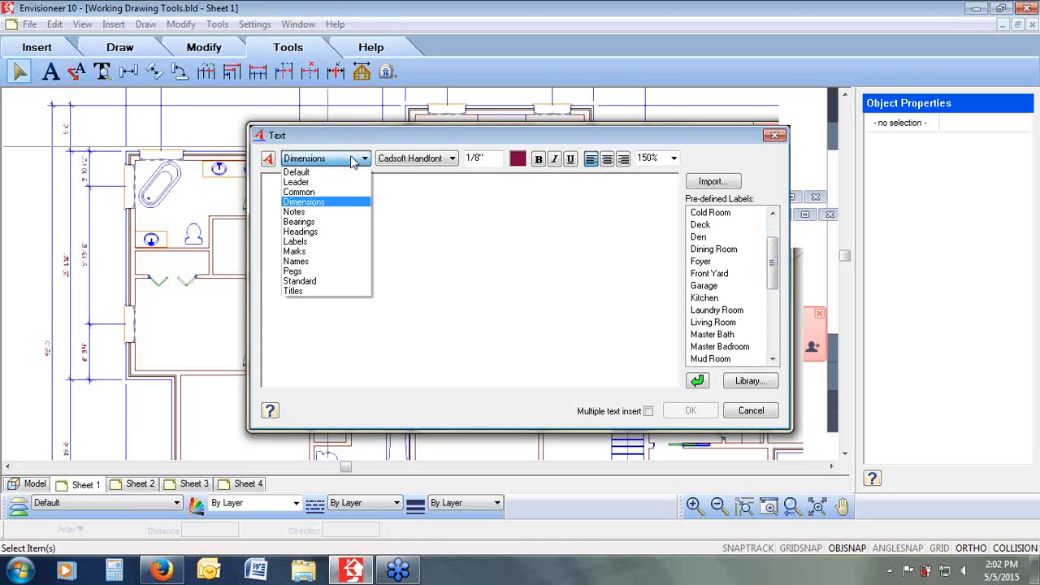
{"action": "left_click", "coordinate": [349, 241]}
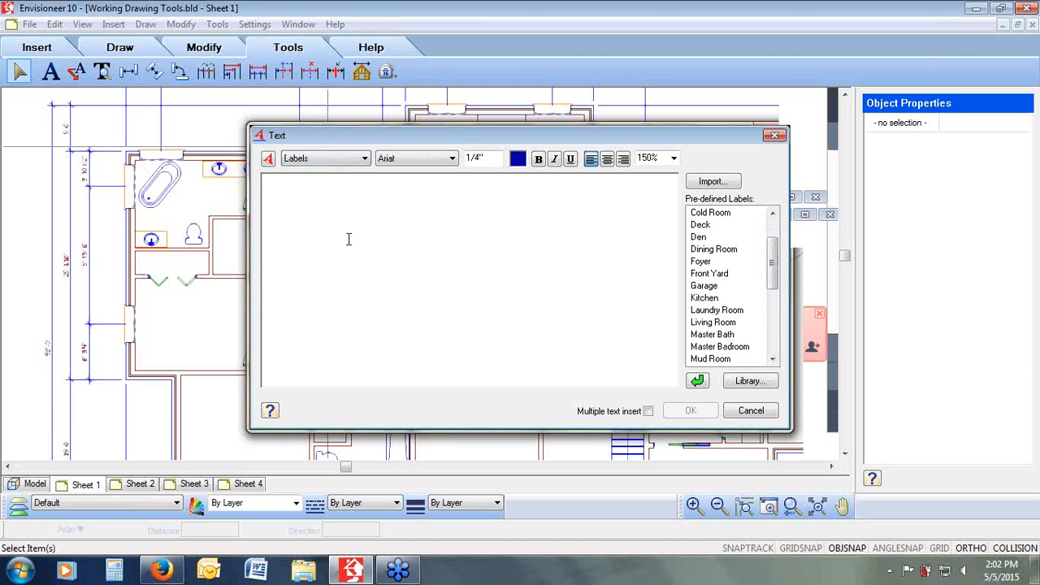
{"action": "double_click", "coordinate": [707, 299]}
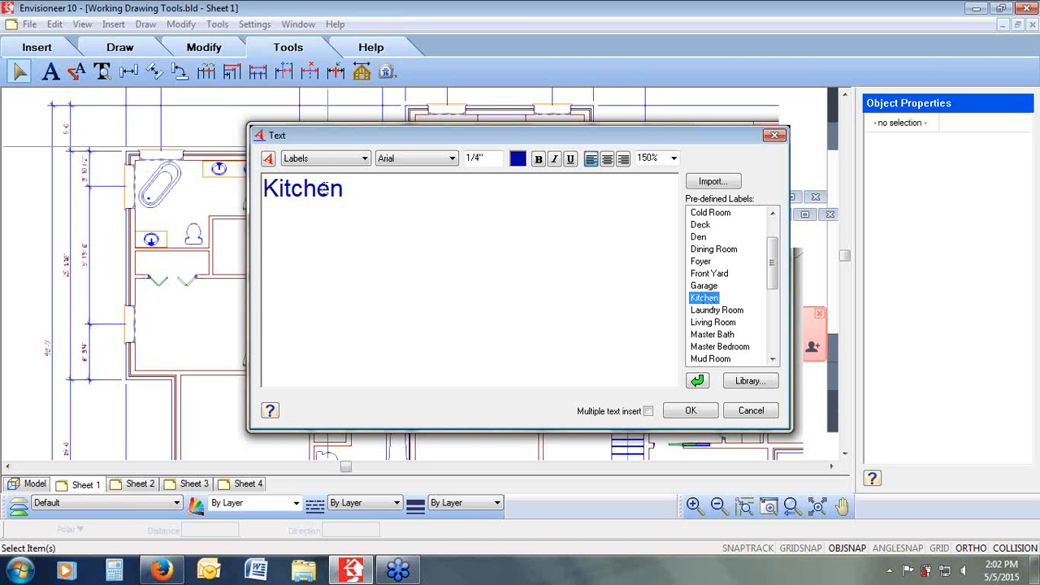
{"action": "left_click", "coordinate": [351, 190]}
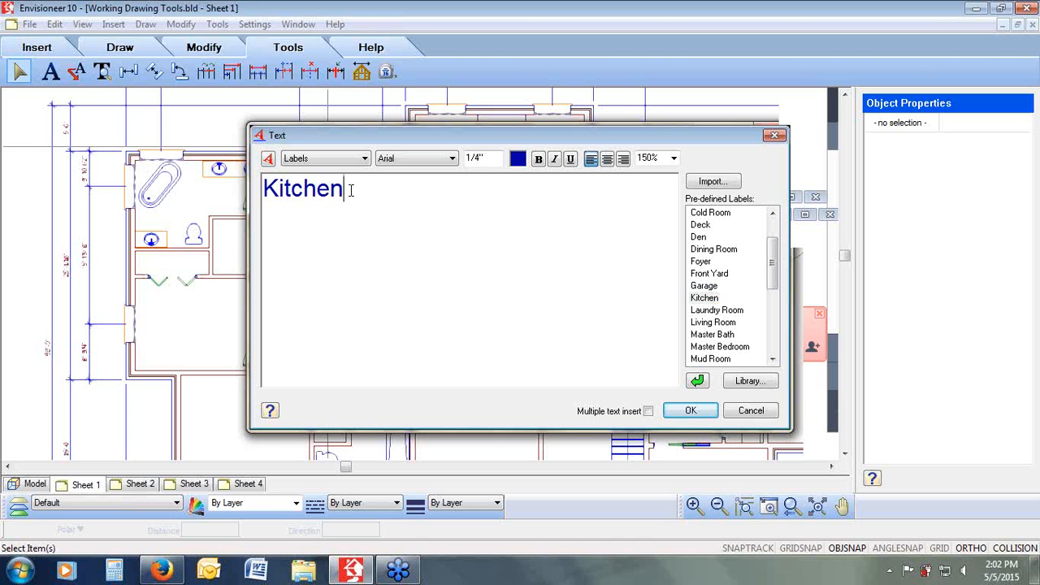
{"action": "type", "text": "Area"}
{"action": "key", "text": "BackSpace"}
{"action": "key", "text": "BackSpace"}
{"action": "key", "text": "BackSpace"}
{"action": "key", "text": "BackSpace"}
{"action": "key", "text": "BackSpace"}
{"action": "left_click", "coordinate": [822, 198]}
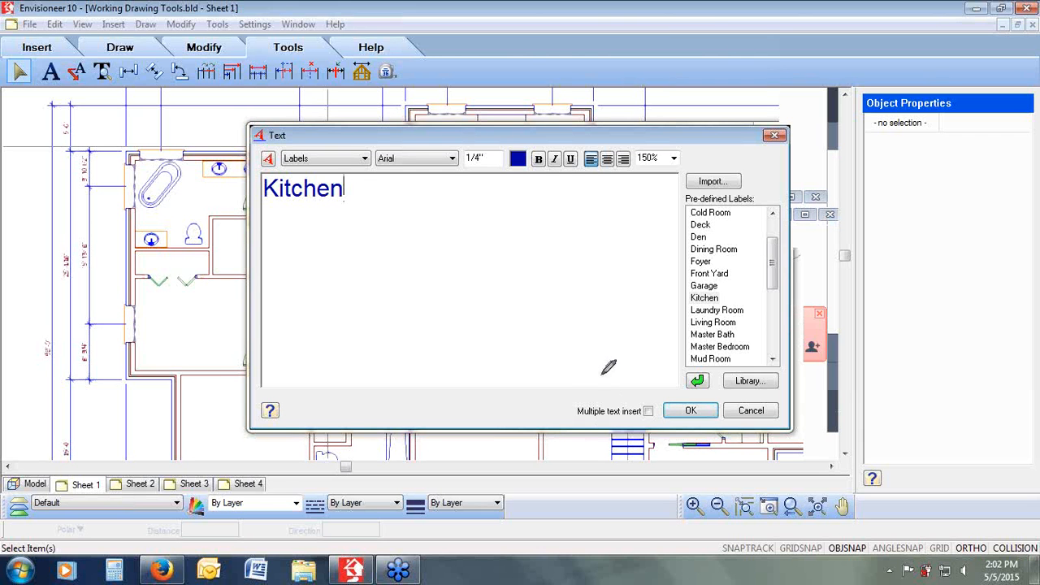
Step: Enable multiple text insert and place the Kitchen label inside the kitchen
{"action": "mouse_move", "coordinate": [606, 376]}
{"action": "left_mouse_down"}
{"action": "mouse_move", "coordinate": [571, 388]}
{"action": "mouse_move", "coordinate": [605, 431]}
{"action": "mouse_move", "coordinate": [660, 397]}
{"action": "mouse_move", "coordinate": [622, 371]}
{"action": "mouse_move", "coordinate": [601, 377]}
{"action": "left_mouse_up"}
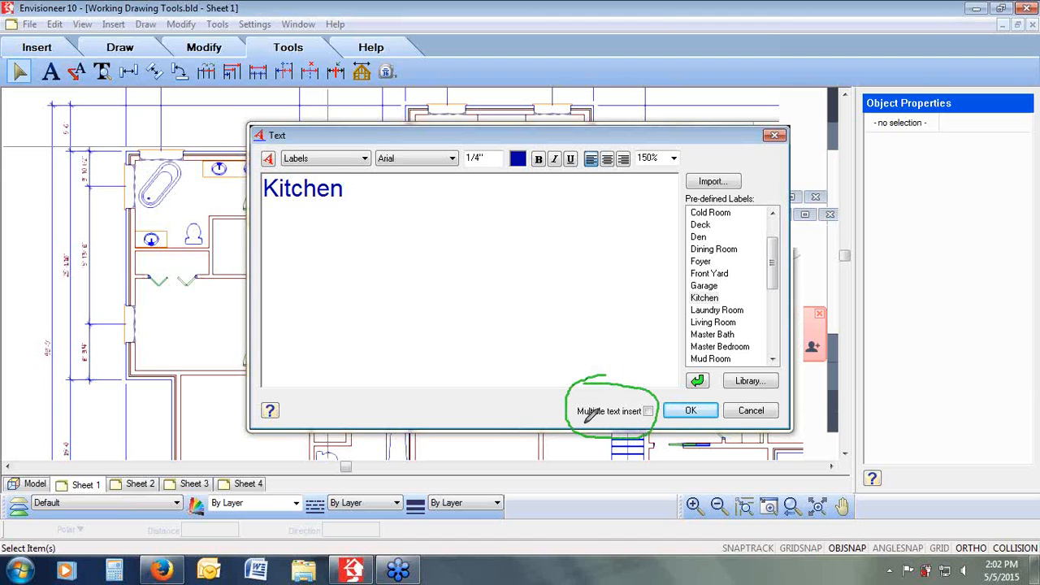
{"action": "left_click", "coordinate": [648, 411]}
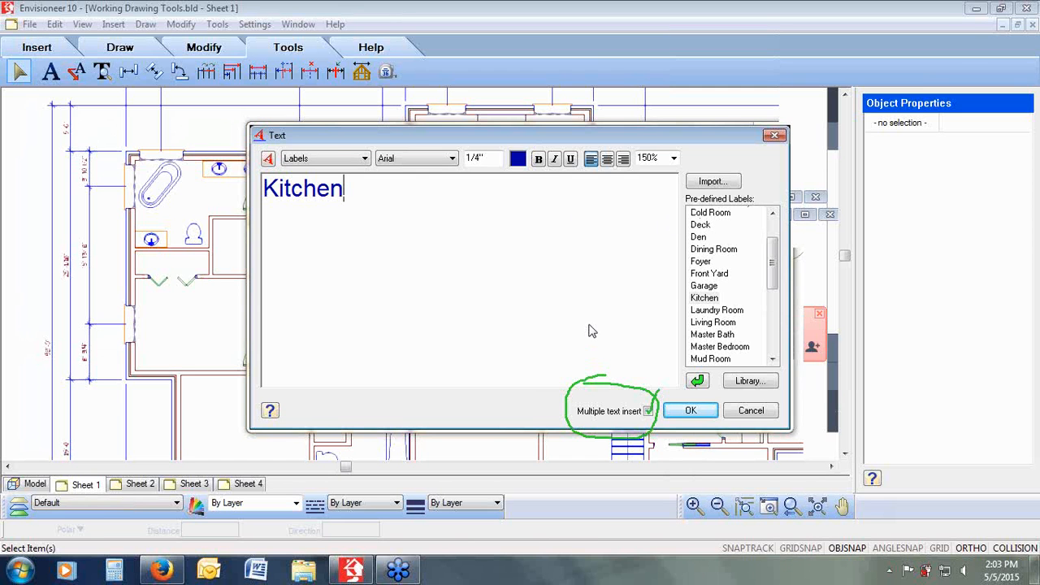
{"action": "left_click", "coordinate": [648, 411]}
{"action": "left_click", "coordinate": [648, 411]}
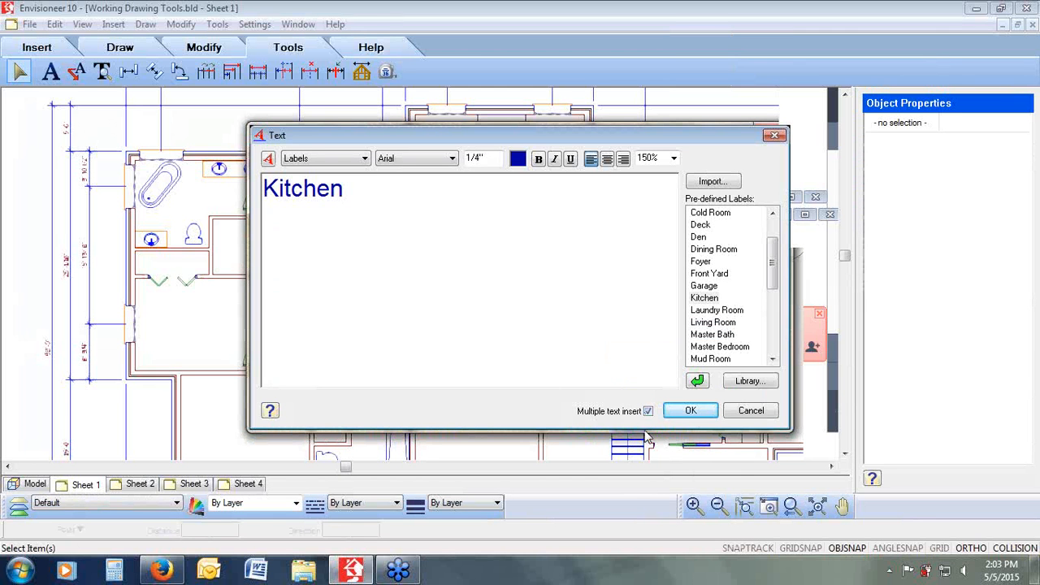
{"action": "left_click", "coordinate": [690, 410]}
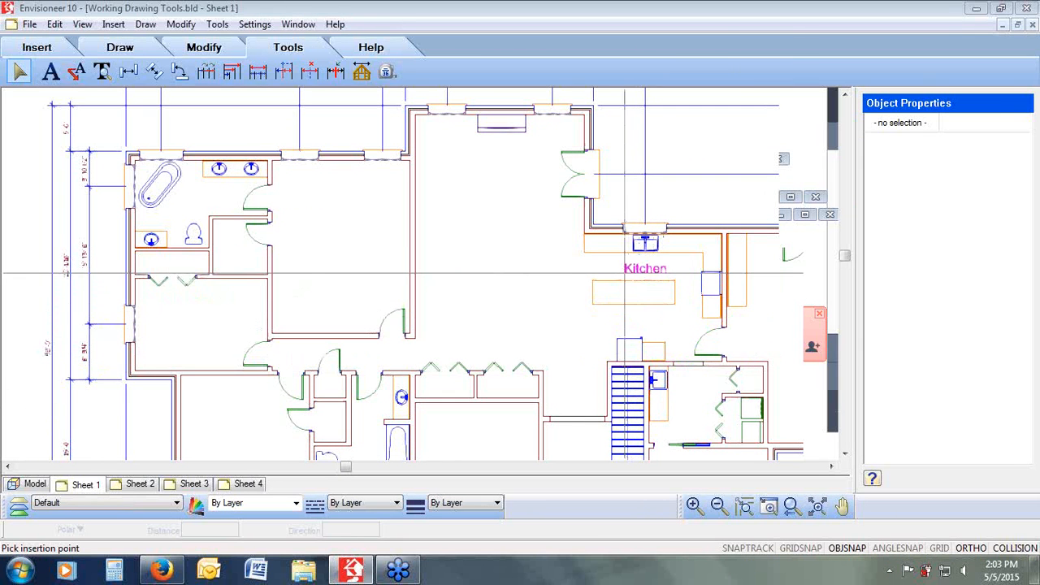
{"action": "left_click", "coordinate": [625, 274]}
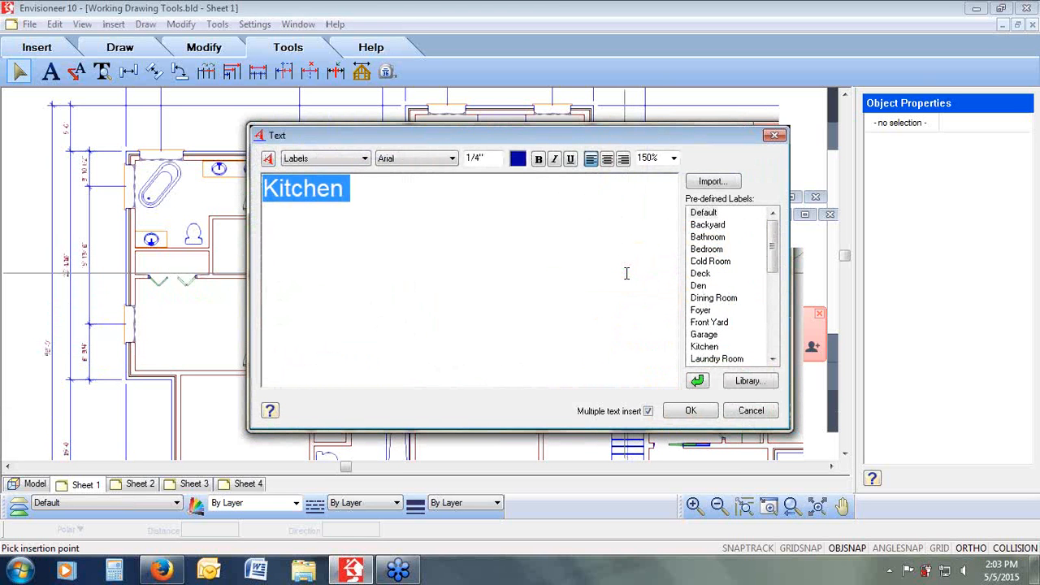
Step: Pick the predefined Bedroom label and place it in the middle of the bedroom
{"action": "left_click", "coordinate": [715, 249]}
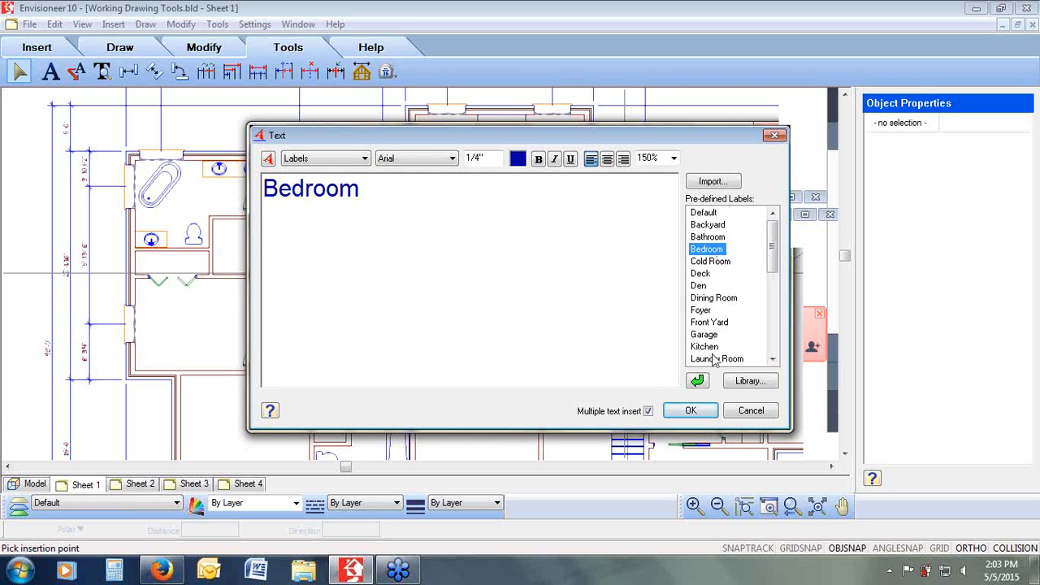
{"action": "left_click", "coordinate": [688, 410]}
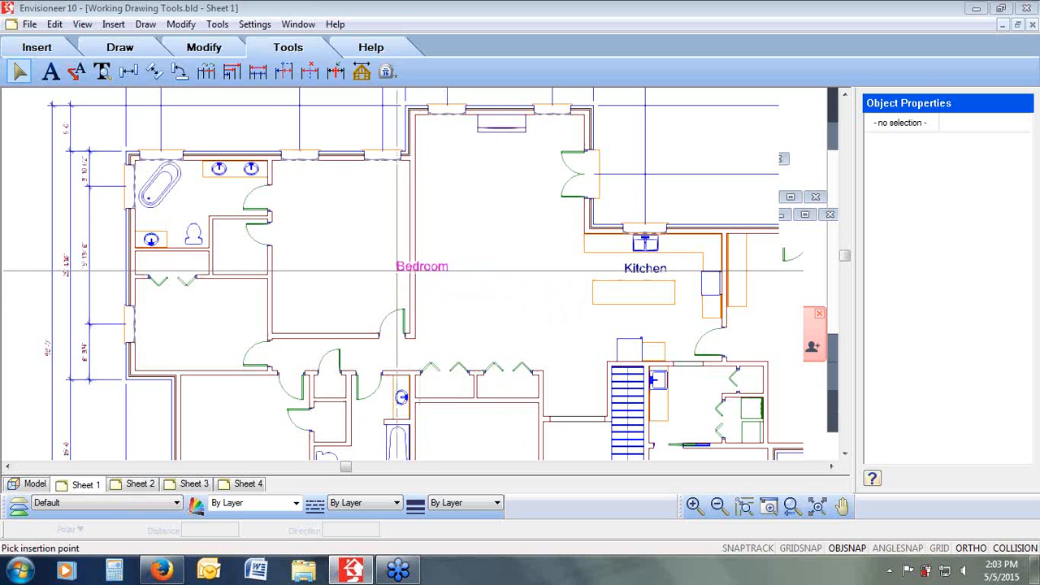
{"action": "left_click", "coordinate": [317, 274]}
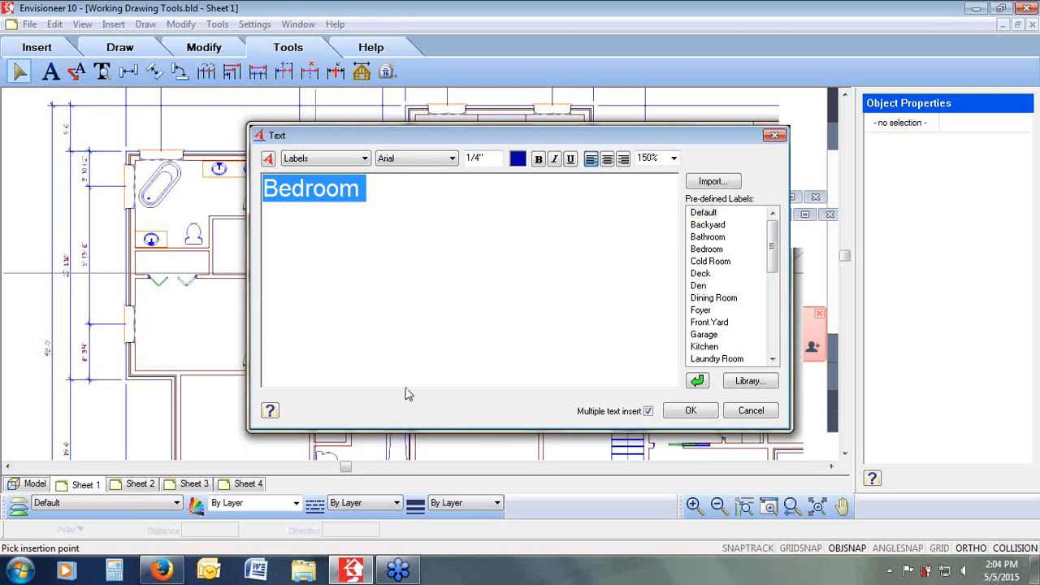
Step: Enter the label text Ensuite, turn off multiple text insert, and place it in the upper-left bathroom
{"action": "type", "text": "Envu"}
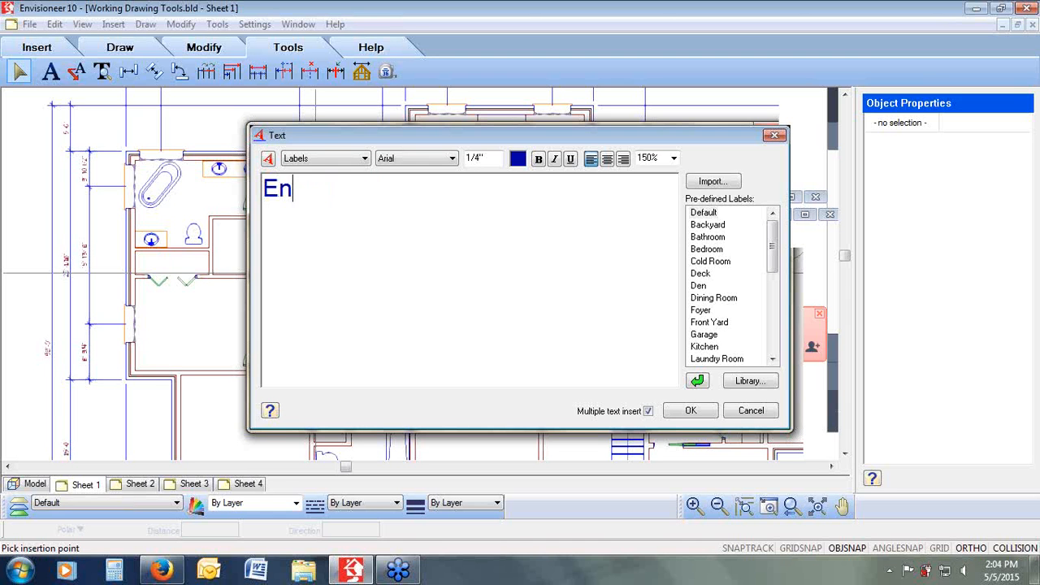
{"action": "key", "text": "BackSpace"}
{"action": "key", "text": "BackSpace"}
{"action": "type", "text": "suite"}
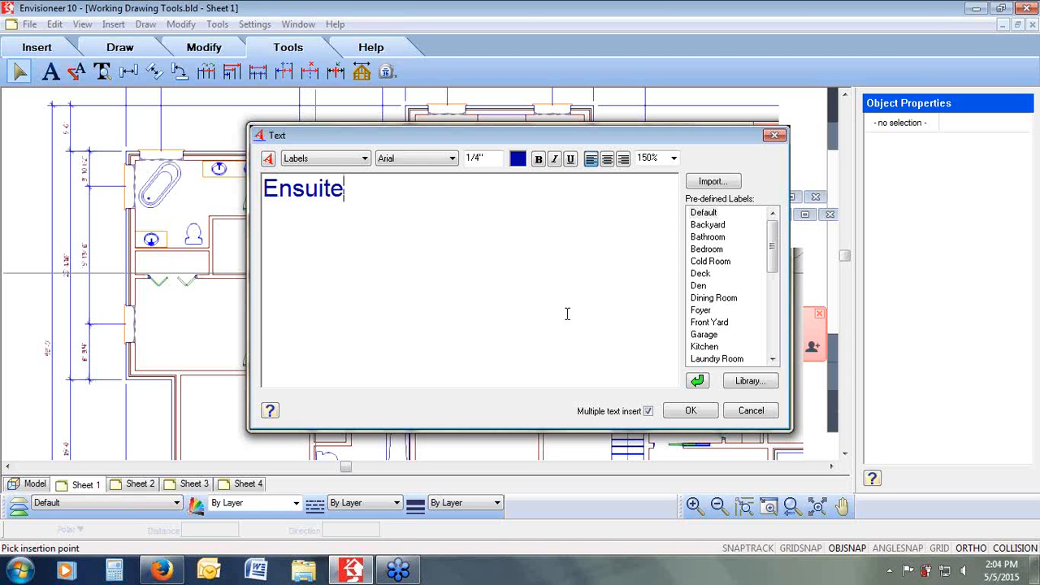
{"action": "left_click", "coordinate": [649, 413]}
{"action": "left_click", "coordinate": [688, 411]}
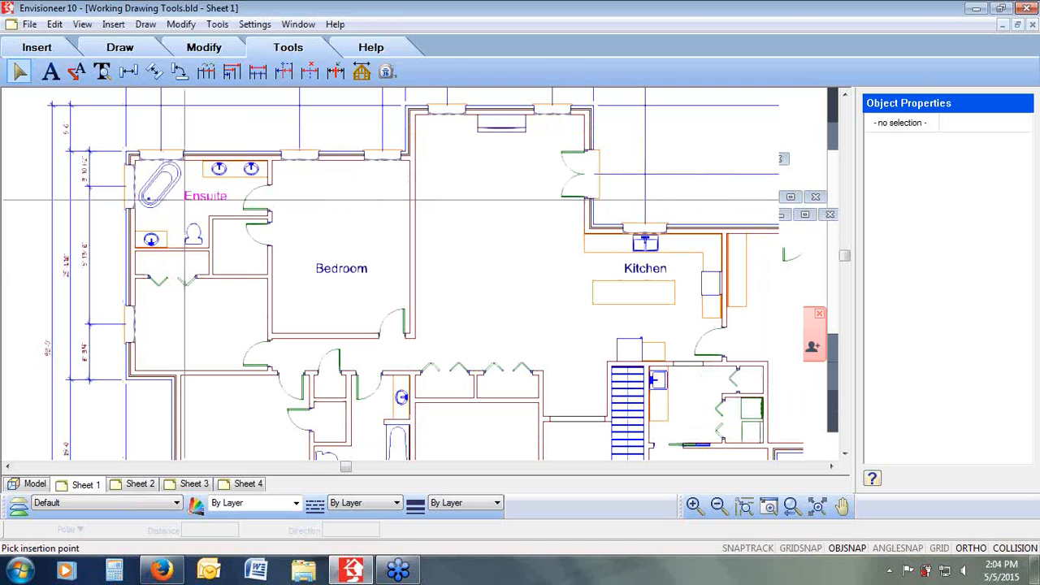
{"action": "left_click", "coordinate": [183, 199]}
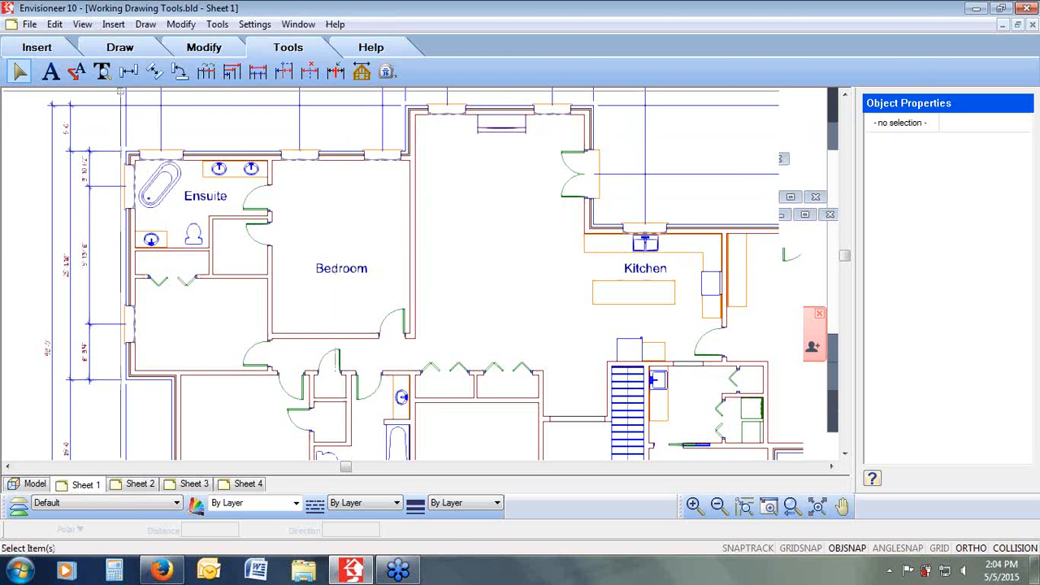
Step: Start Text with Leader and enter two lines: Wall Construction and 2x4 stud
{"action": "left_click", "coordinate": [75, 73]}
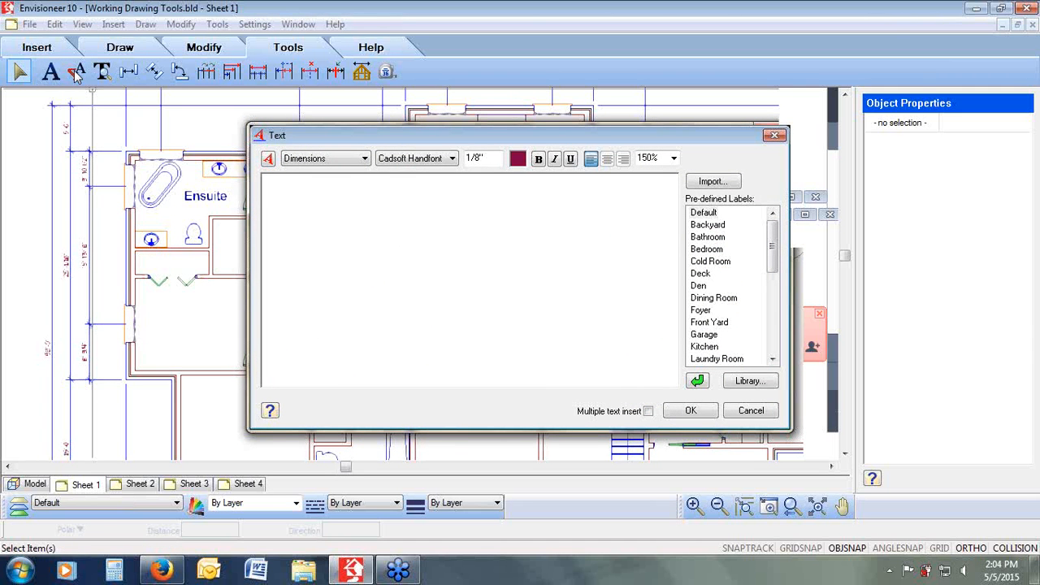
{"action": "type", "text": "Wall Const"}
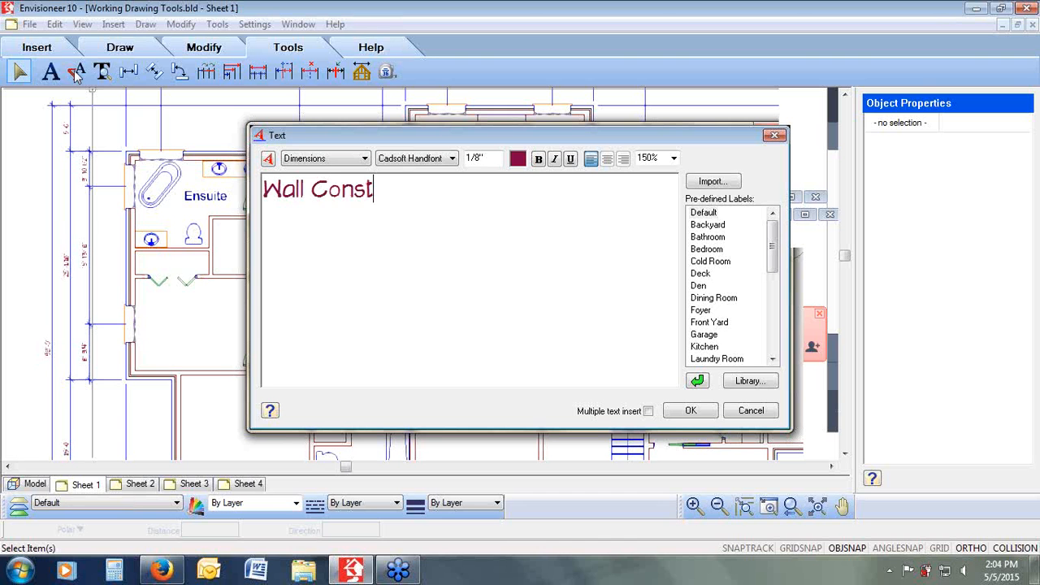
{"action": "type", "text": "ruction"}
{"action": "key", "text": "Return"}
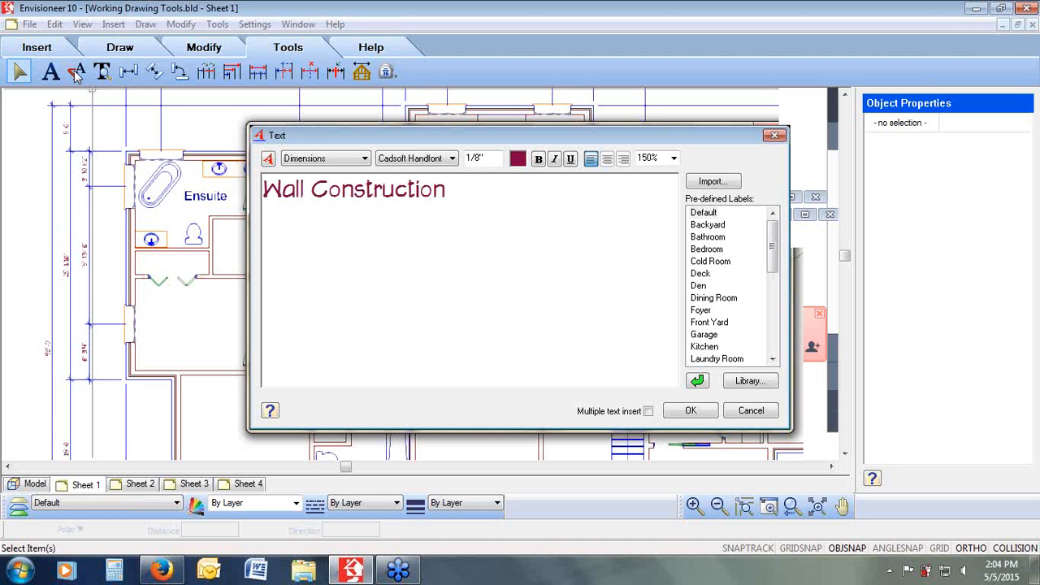
{"action": "type", "text": "2x4 stud"}
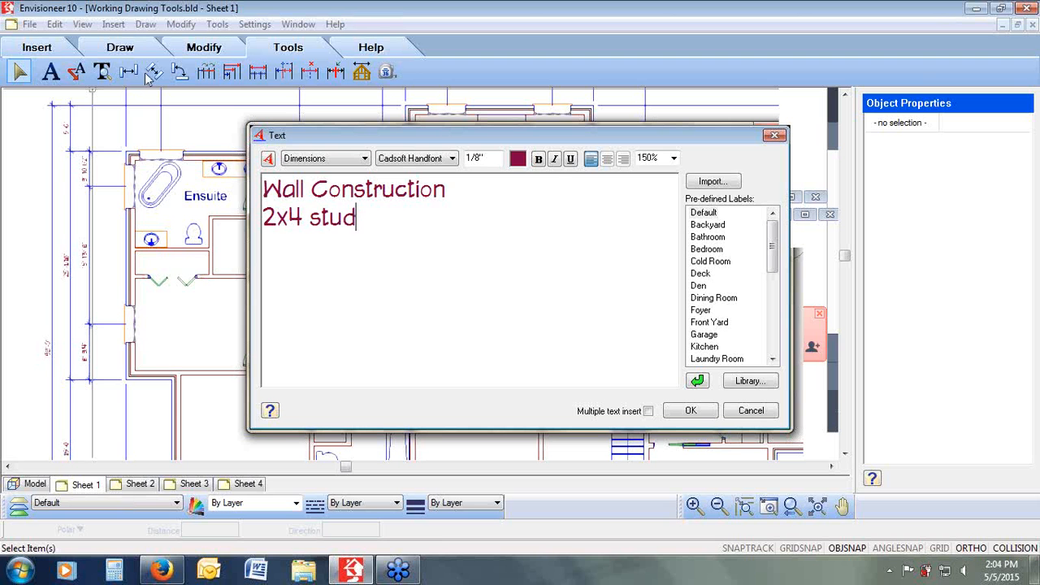
Step: Underline the Wall Construction line and confirm the leader text
{"action": "left_click_drag", "start_coordinate": [457, 192], "coordinate": [245, 231]}
{"action": "left_click", "coordinate": [569, 158]}
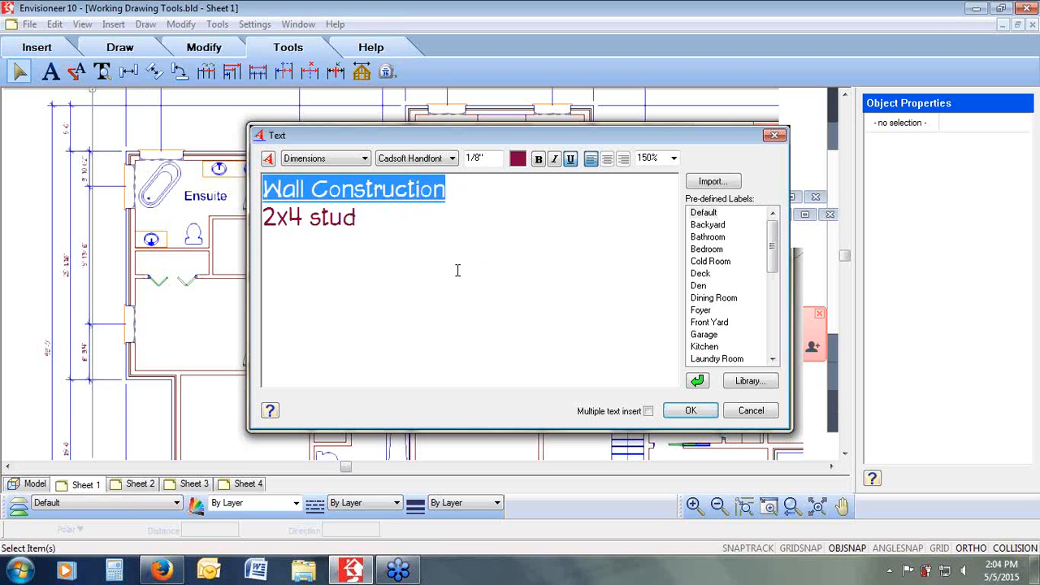
{"action": "left_click", "coordinate": [457, 271]}
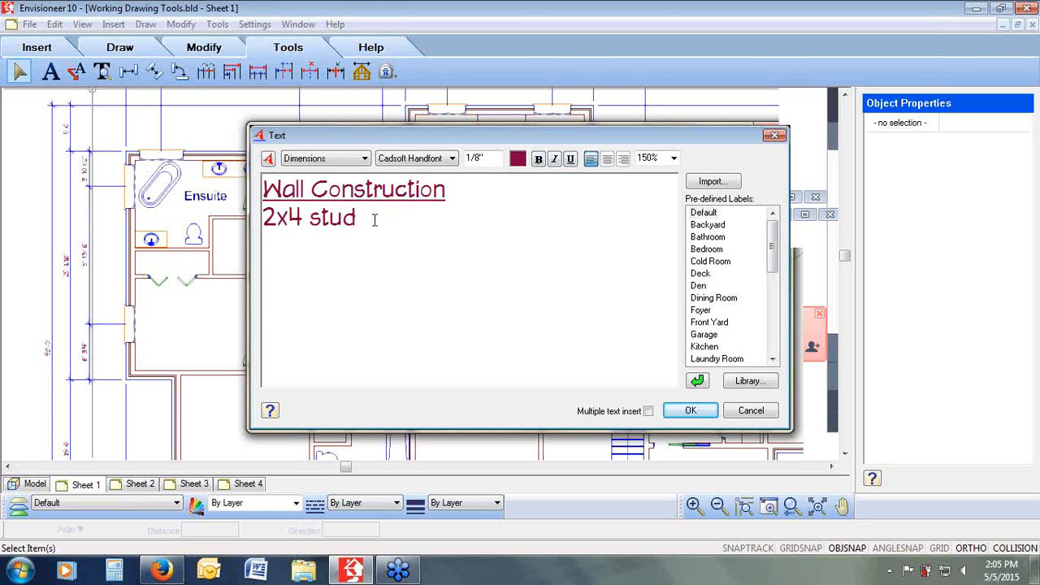
{"action": "left_click", "coordinate": [675, 410]}
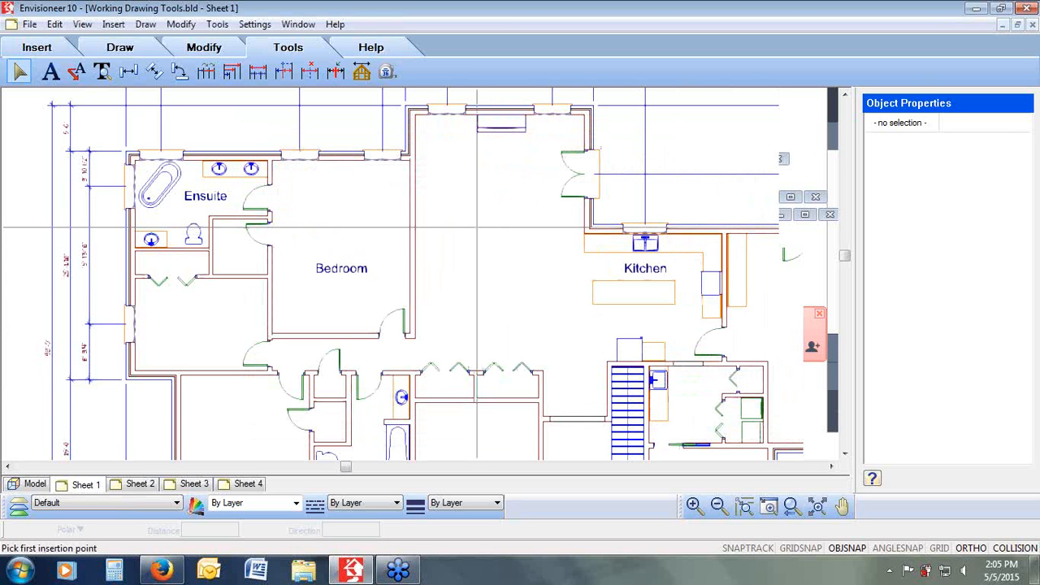
Step: Place the Wall Construction leader note with its arrow on the wall between the bedroom and kitchen, toggling ortho
{"action": "left_click", "coordinate": [75, 73]}
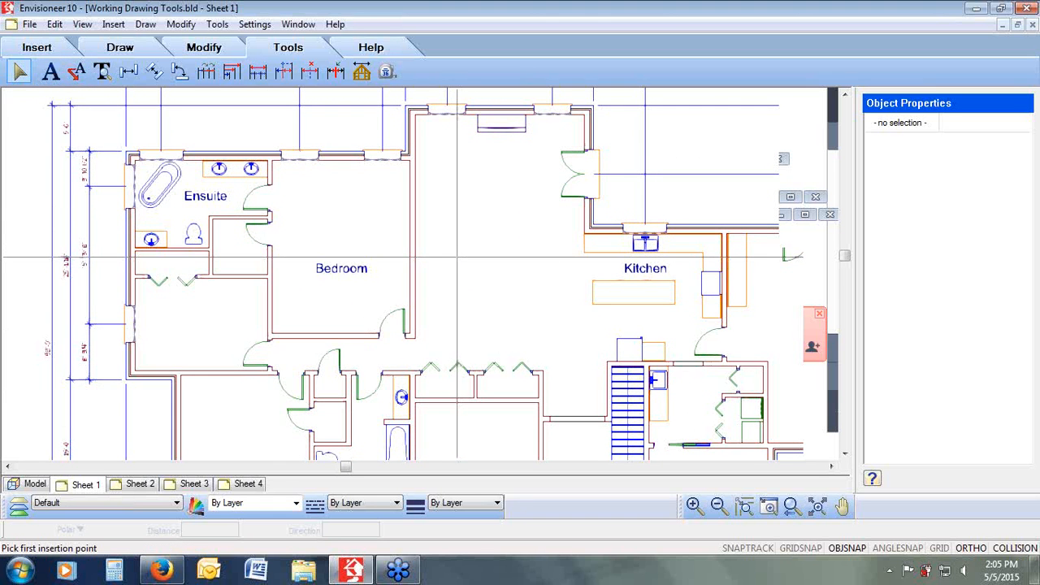
{"action": "left_click", "coordinate": [415, 242]}
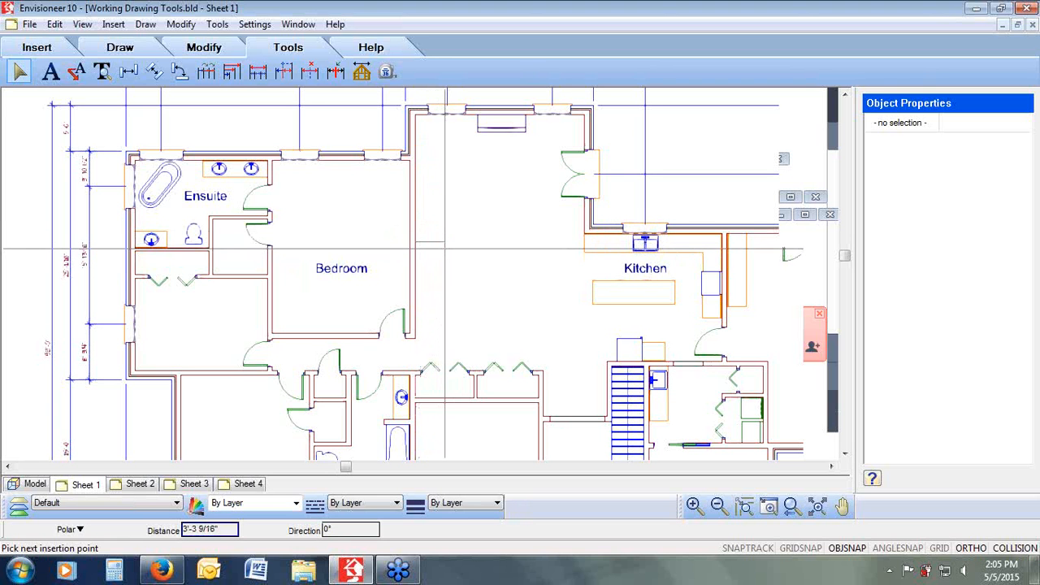
{"action": "left_click", "coordinate": [971, 548]}
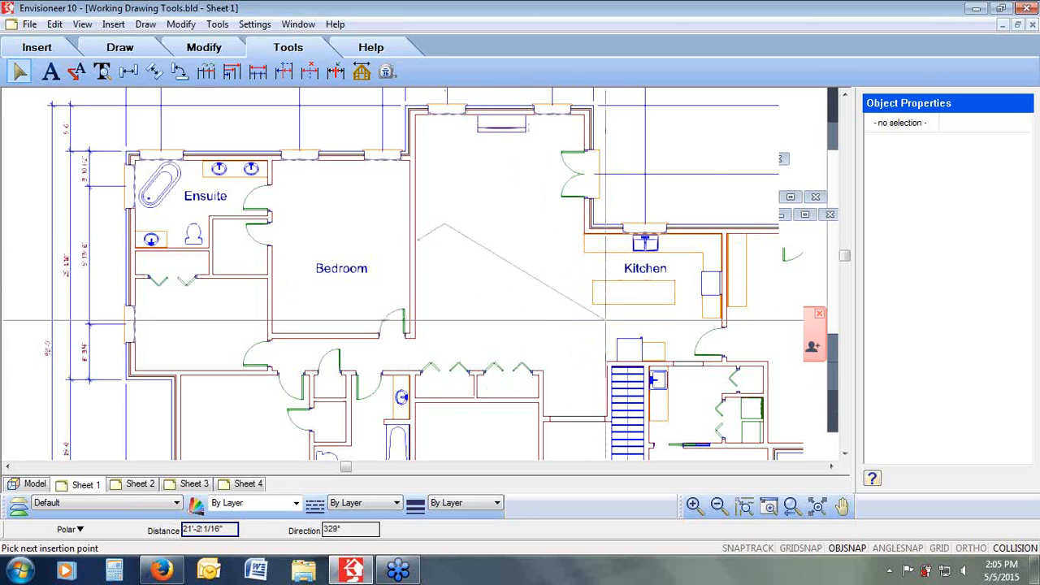
{"action": "left_click", "coordinate": [966, 548]}
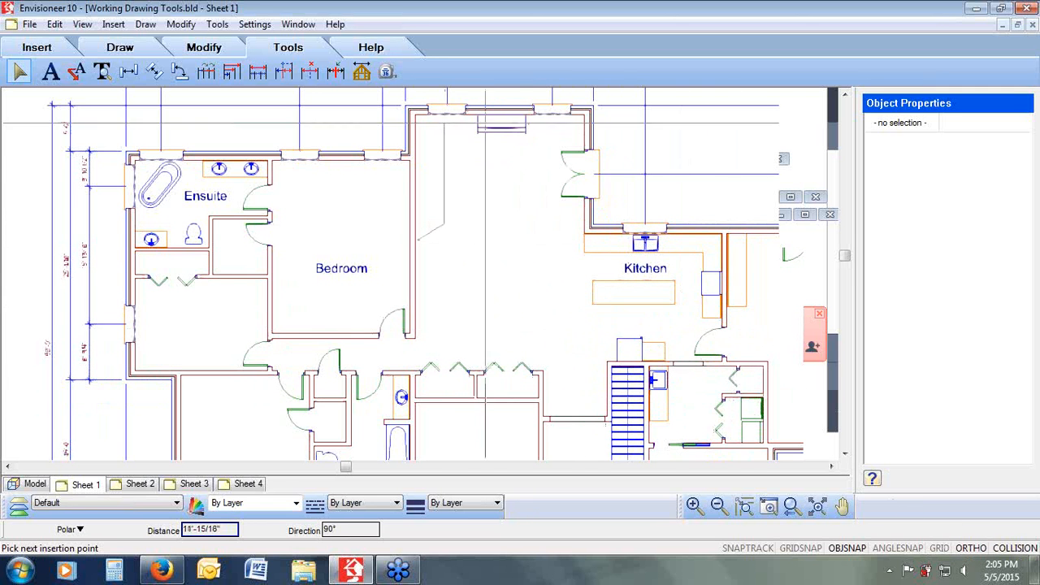
{"action": "left_click", "coordinate": [467, 230]}
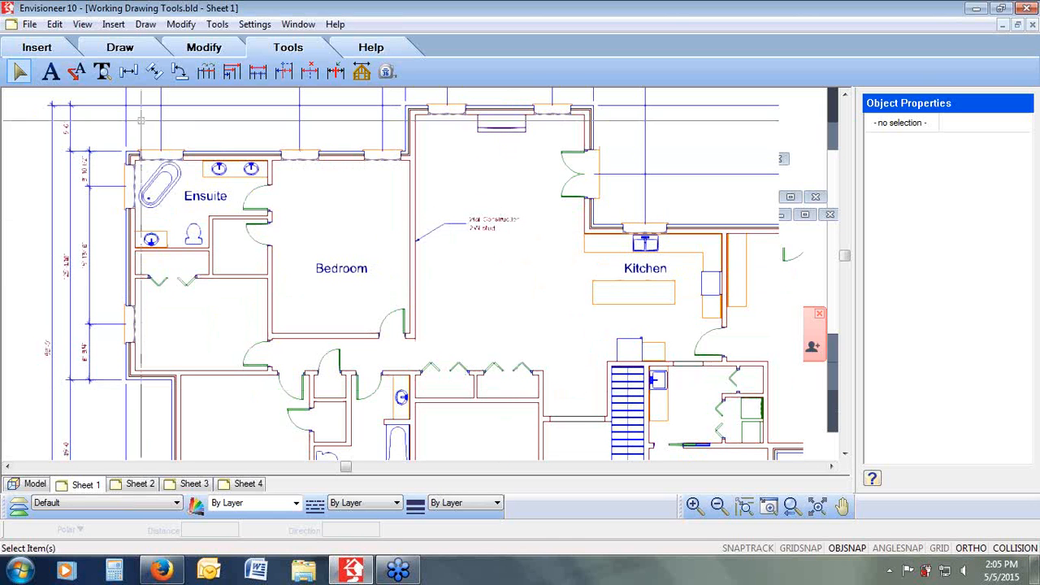
Step: Add a vertical linear dimension along the kitchen's left side with Linear Dimensions
{"action": "left_click", "coordinate": [51, 71]}
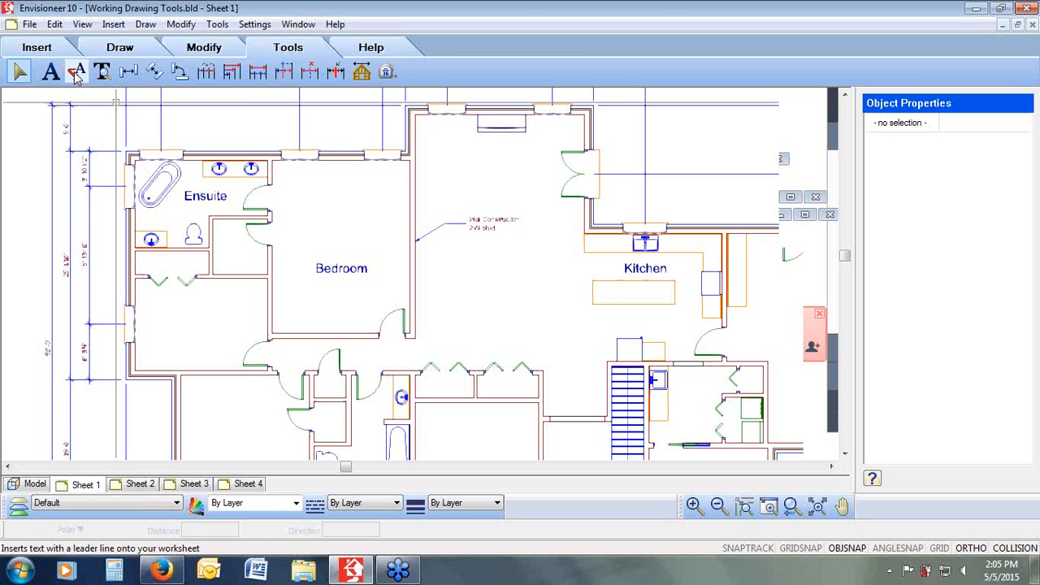
{"action": "left_click", "coordinate": [218, 29]}
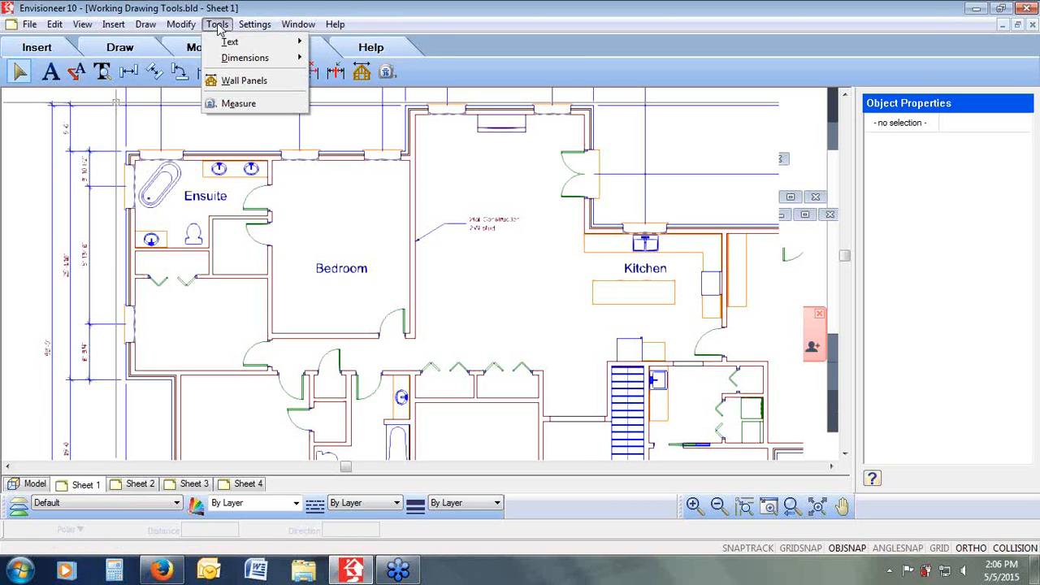
{"action": "mouse_move", "coordinate": [230, 60]}
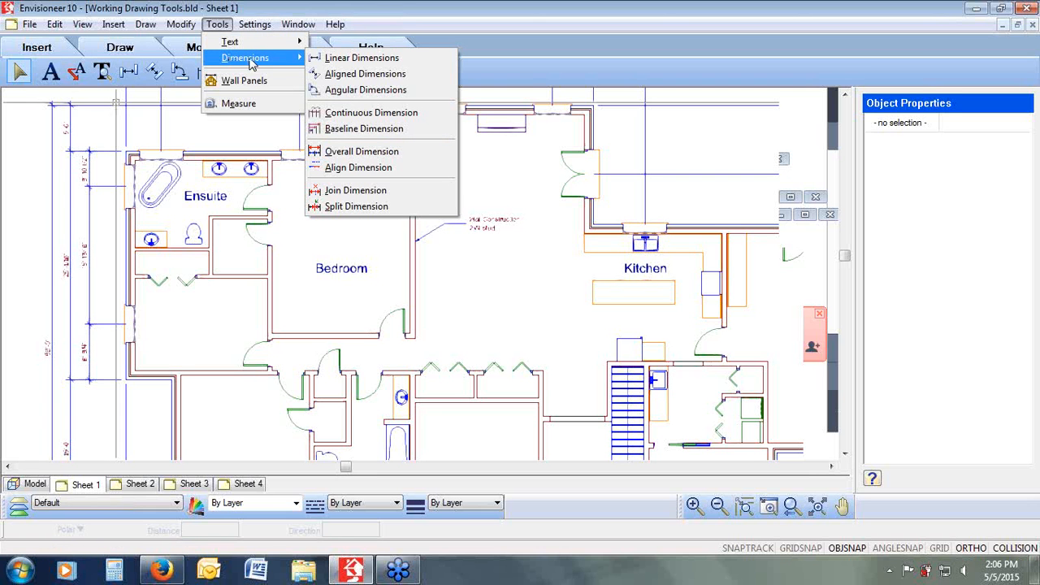
{"action": "left_click", "coordinate": [360, 60]}
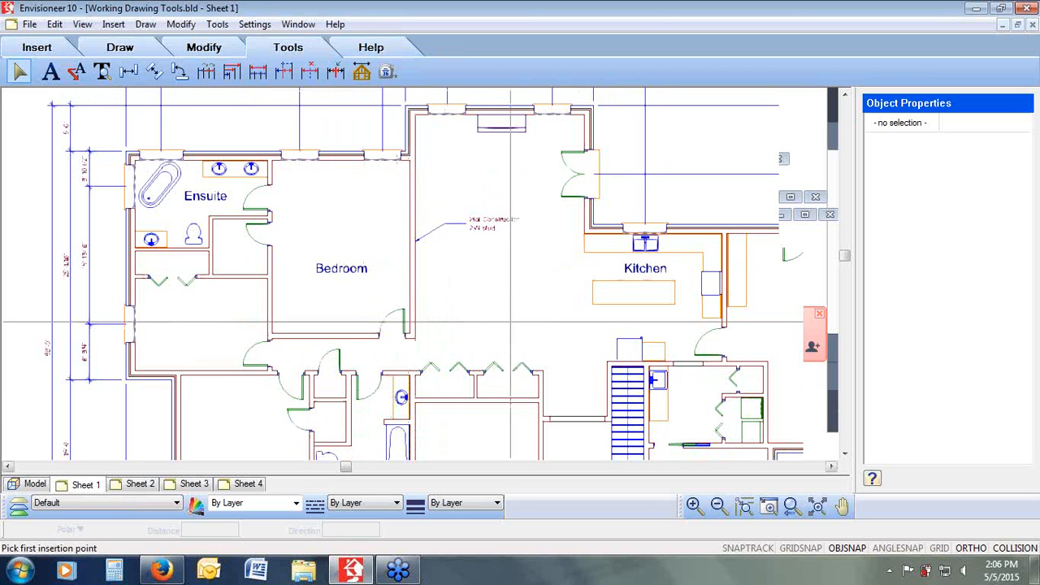
{"action": "left_click", "coordinate": [606, 362]}
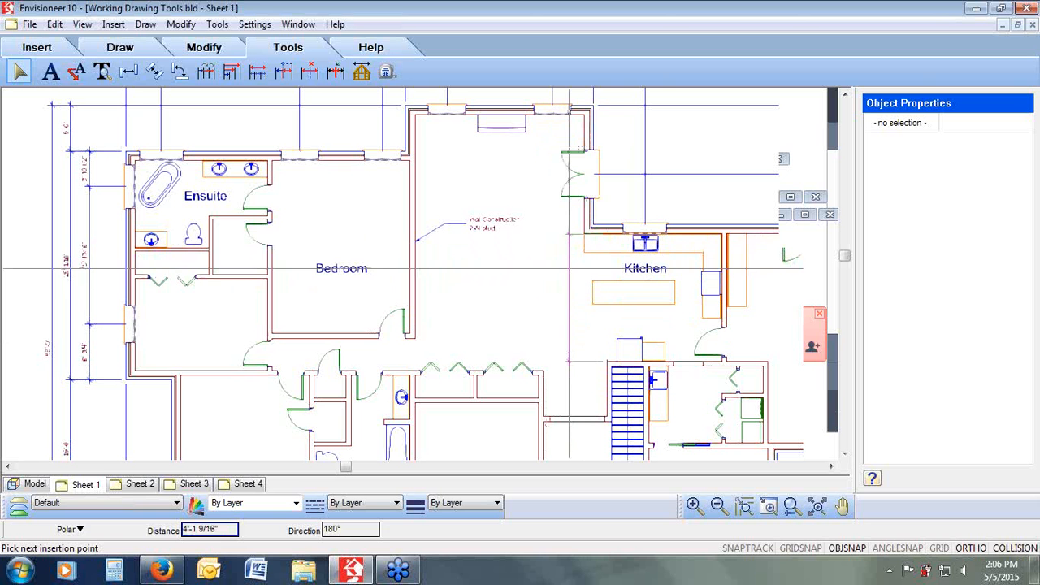
{"action": "left_click", "coordinate": [568, 268]}
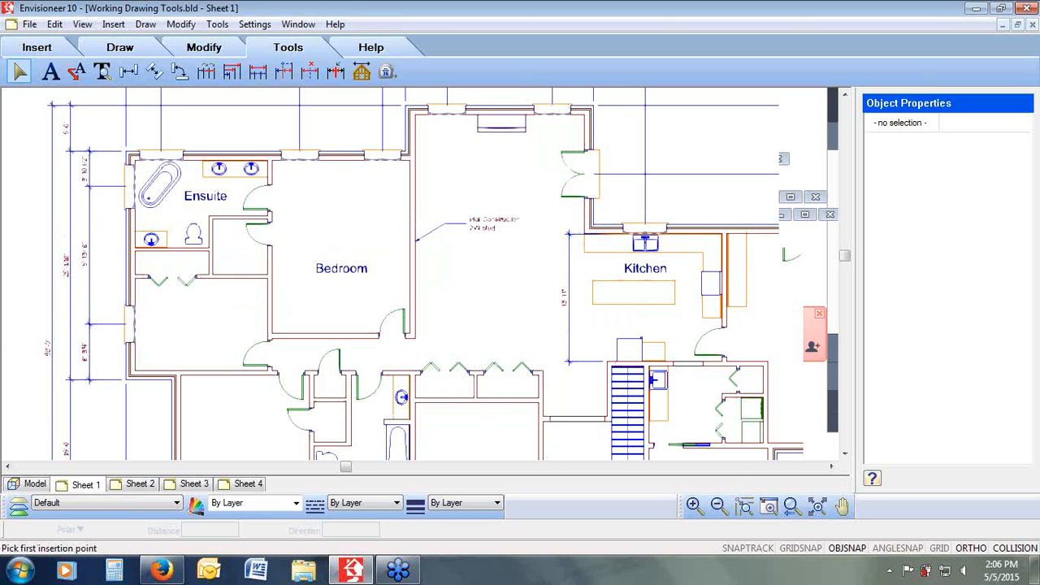
Step: Split the kitchen's vertical dimension at the island's lower edge using Split Dimension
{"action": "left_click", "coordinate": [541, 213]}
{"action": "left_click", "coordinate": [647, 376]}
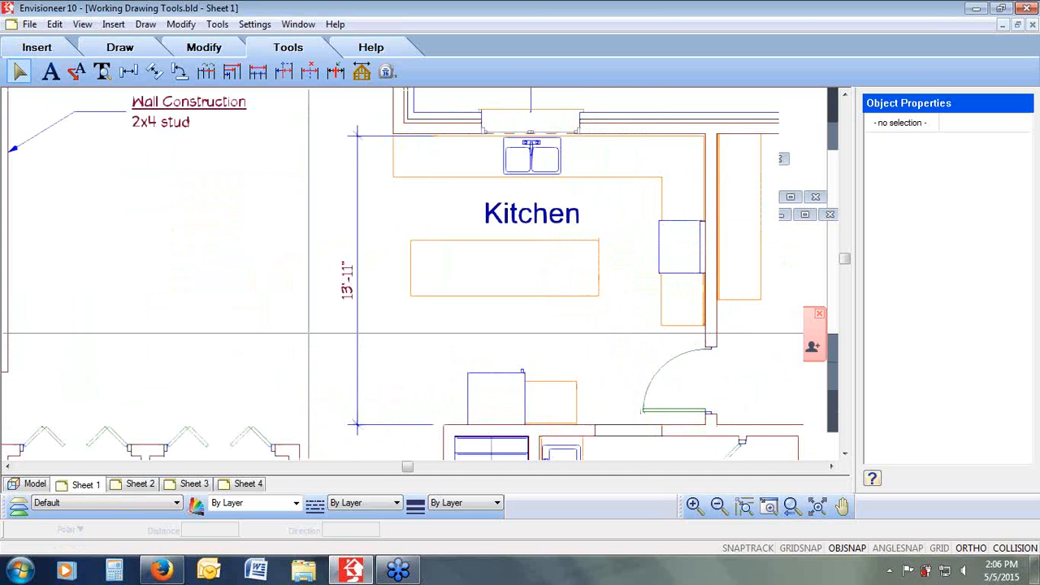
{"action": "left_click", "coordinate": [216, 24]}
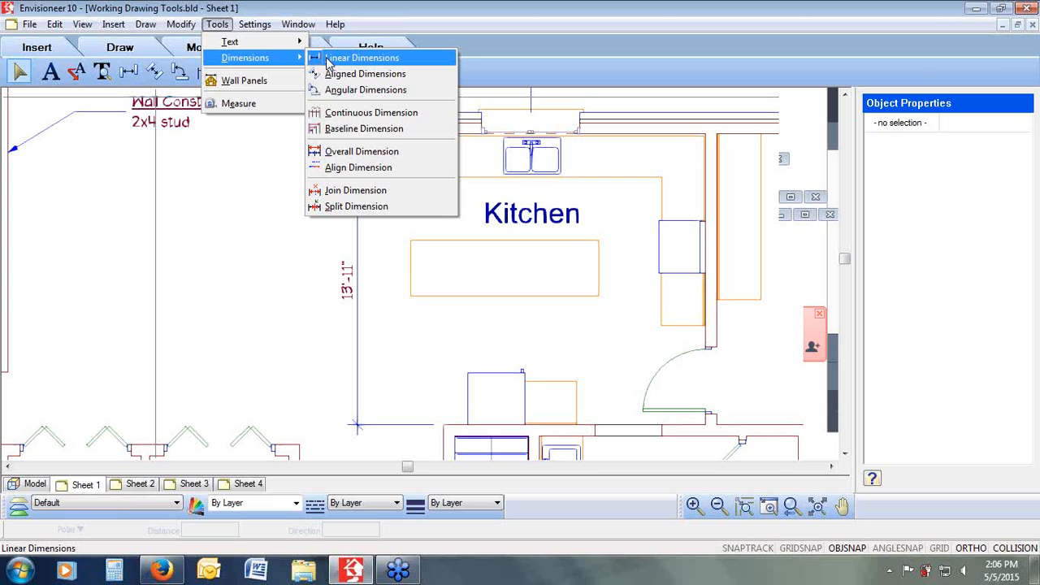
{"action": "left_click", "coordinate": [338, 208]}
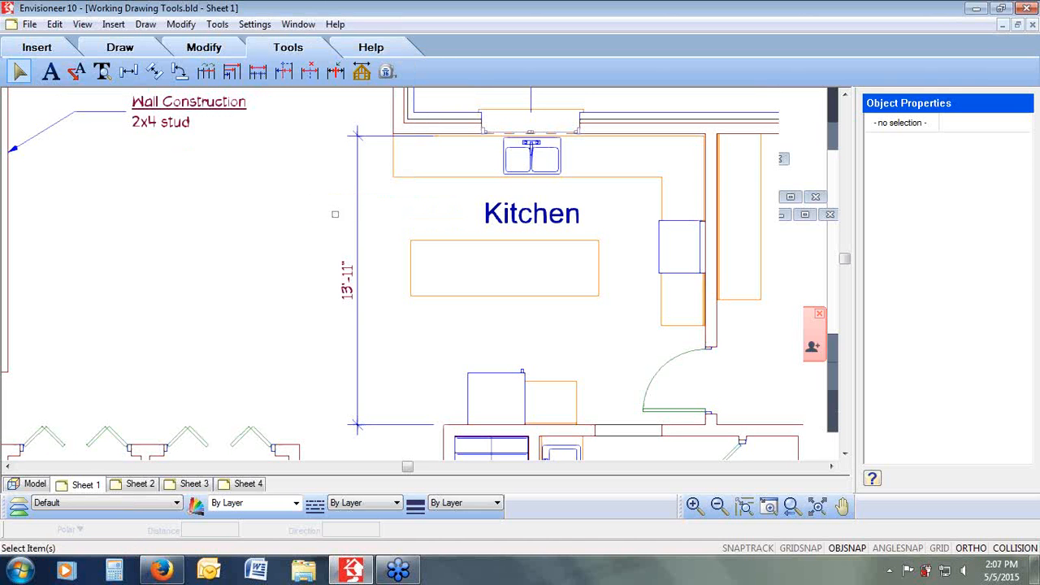
{"action": "left_click", "coordinate": [350, 289]}
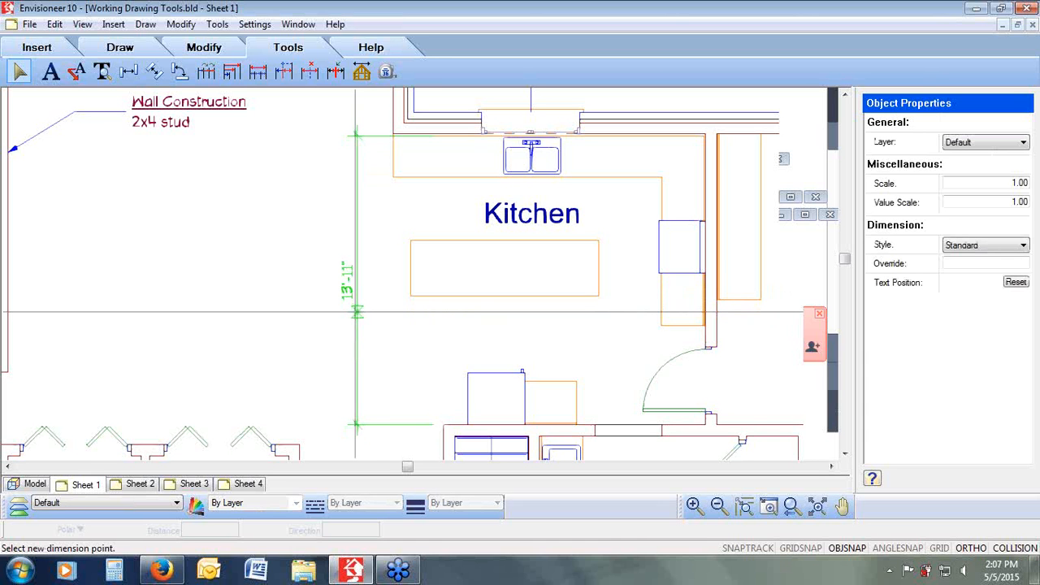
{"action": "left_click", "coordinate": [410, 295]}
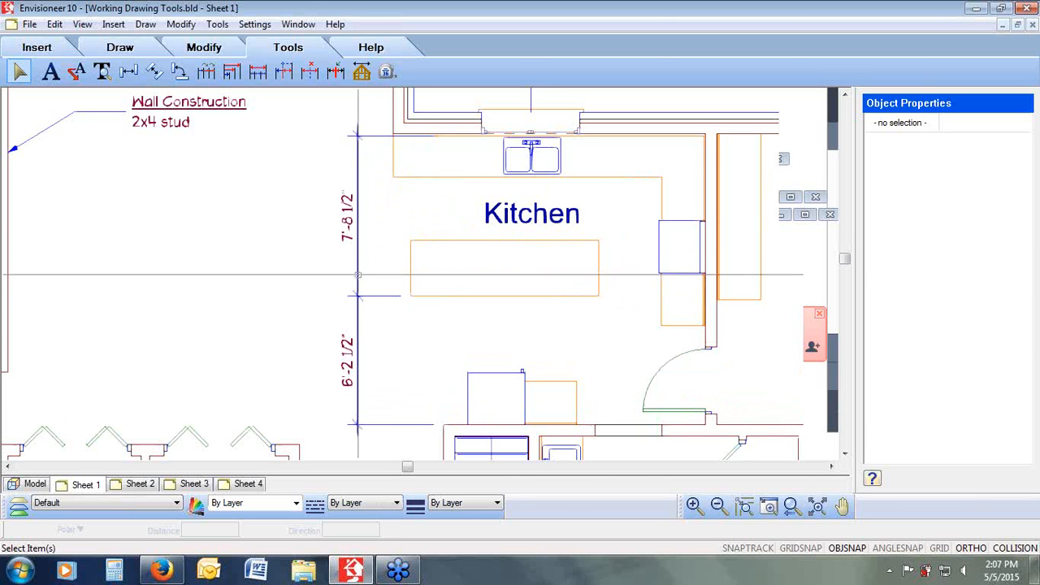
Step: Split the upper kitchen dimension again at the island's upper edge
{"action": "left_click", "coordinate": [348, 211]}
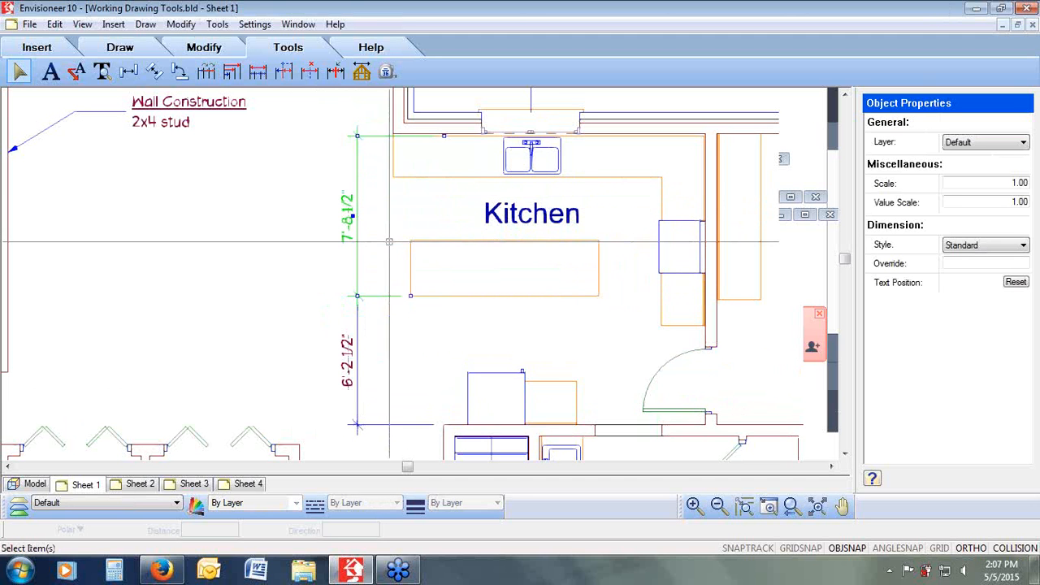
{"action": "left_click", "coordinate": [217, 24]}
{"action": "mouse_move", "coordinate": [235, 61]}
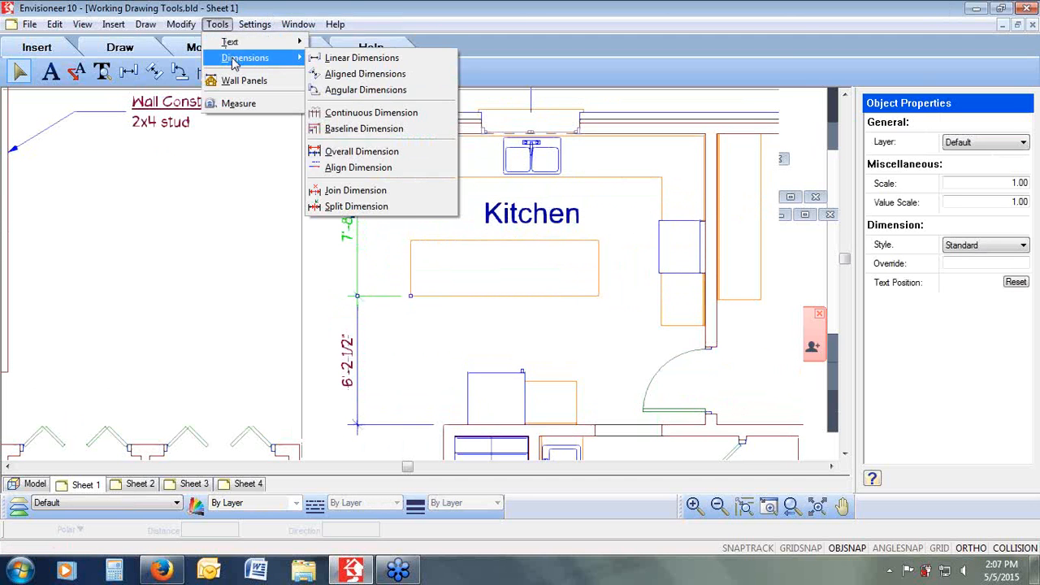
{"action": "left_click", "coordinate": [355, 206]}
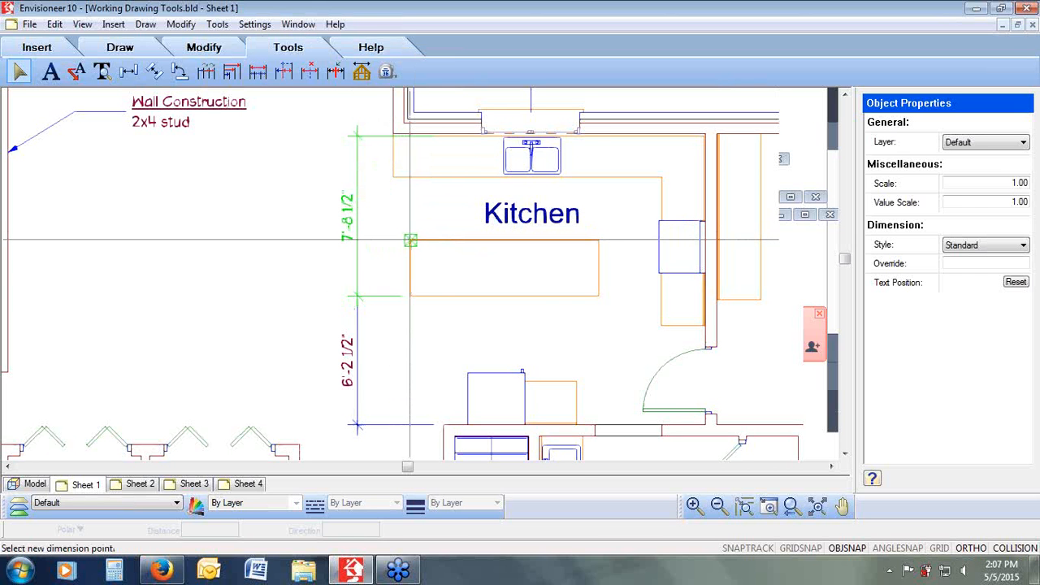
{"action": "left_click", "coordinate": [410, 241]}
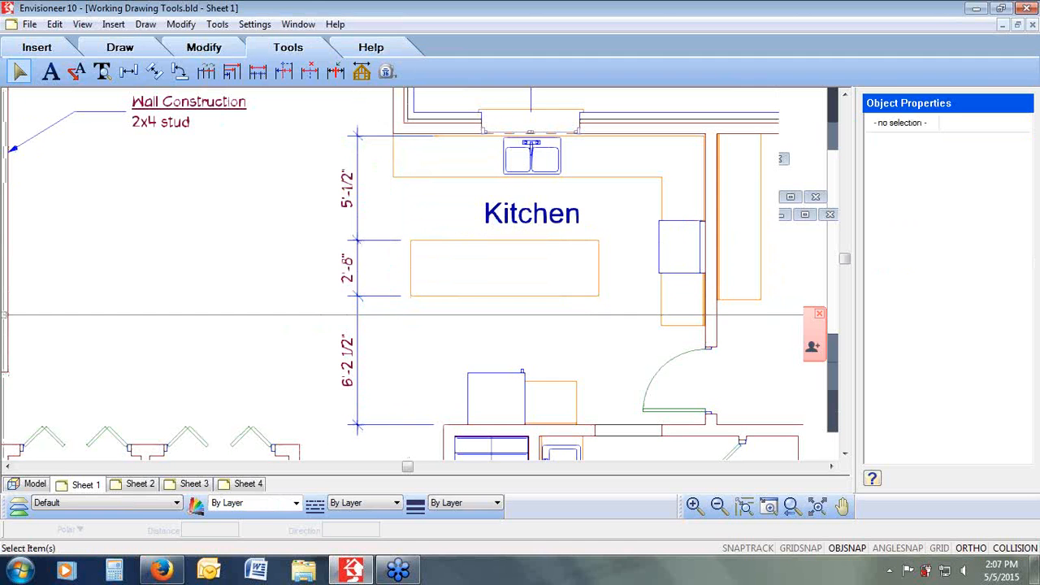
Step: Join the two upper kitchen dimension segments back into one using Join Dimension
{"action": "left_click", "coordinate": [218, 26]}
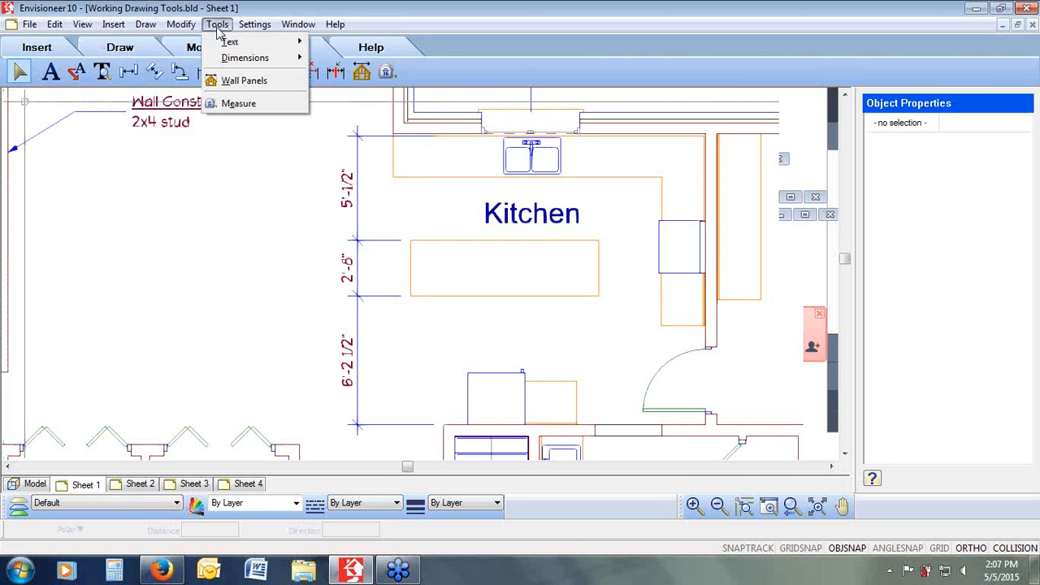
{"action": "mouse_move", "coordinate": [222, 60]}
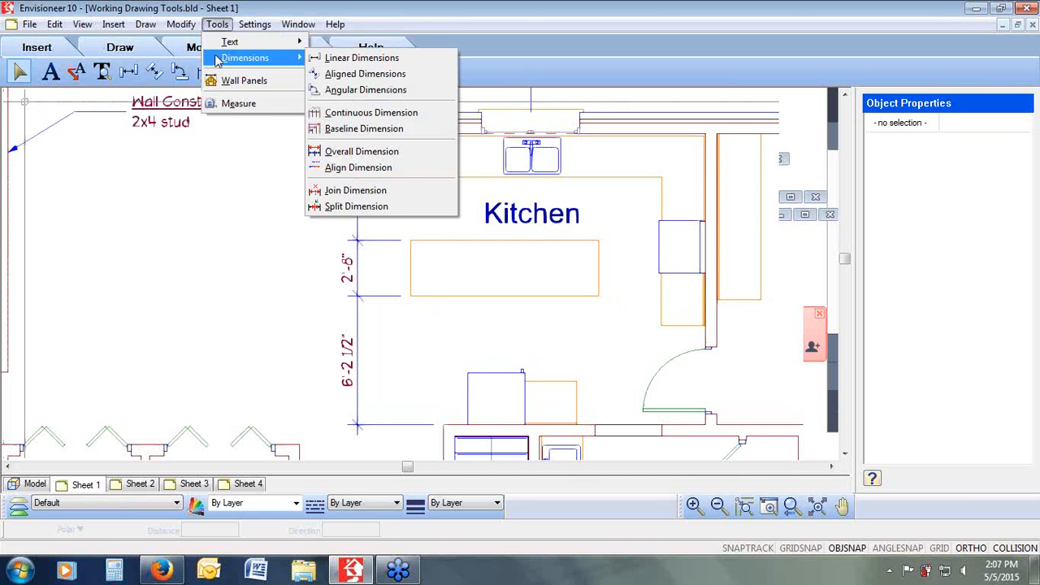
{"action": "left_click", "coordinate": [342, 192]}
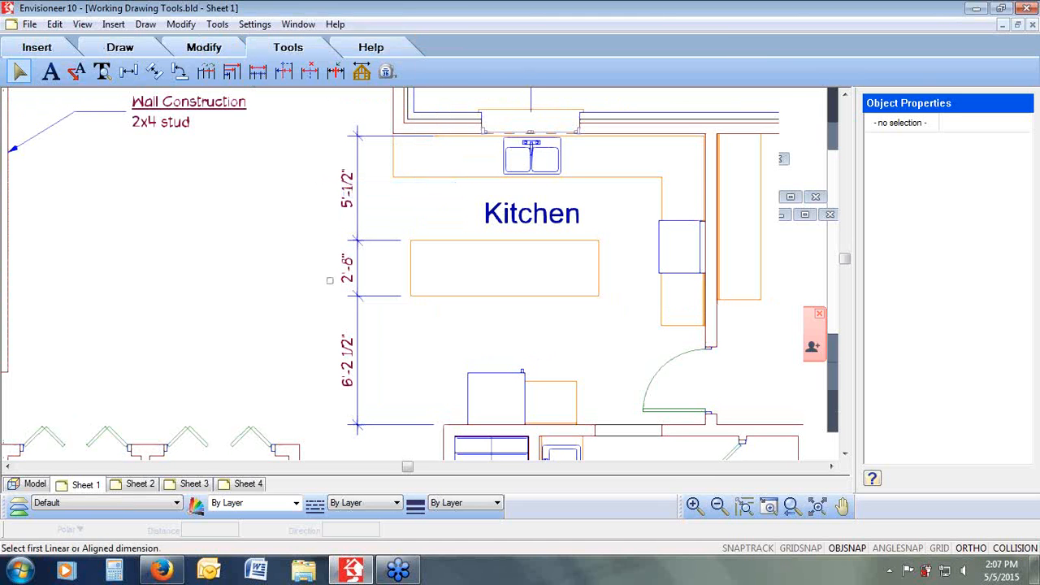
{"action": "left_click", "coordinate": [357, 210]}
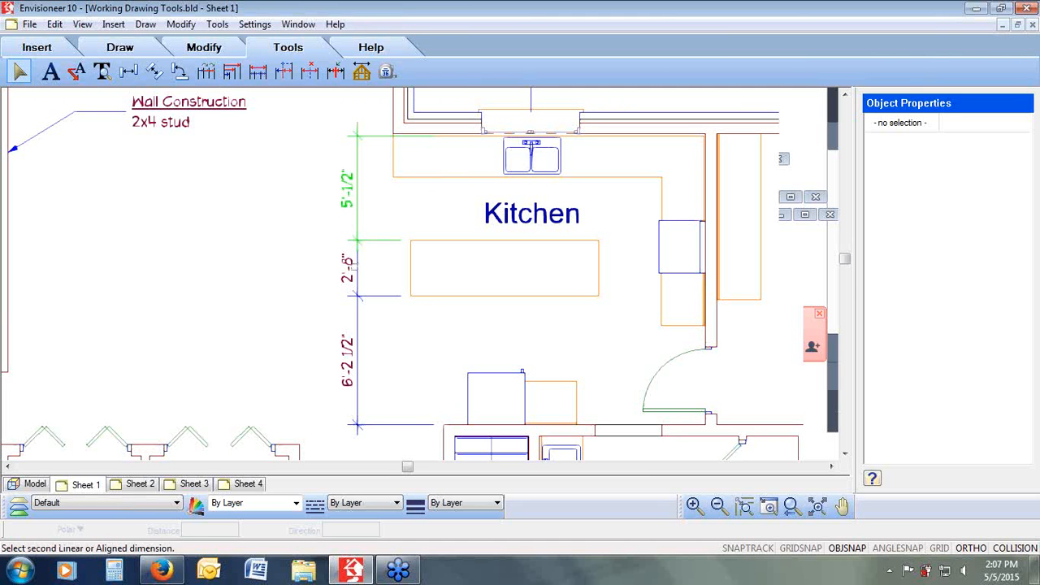
{"action": "left_click", "coordinate": [349, 271]}
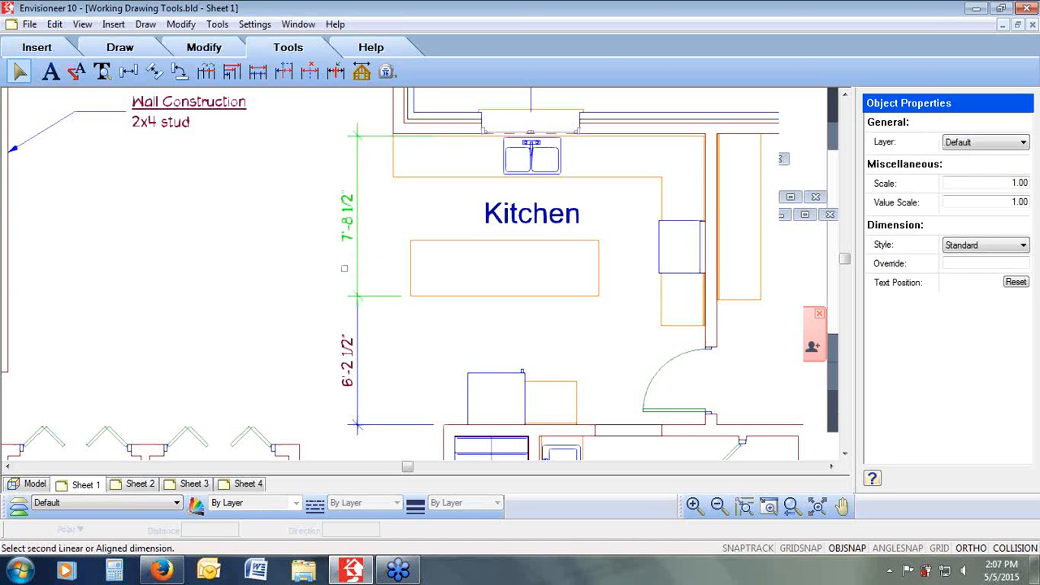
{"action": "right_click", "coordinate": [268, 225]}
{"action": "left_click", "coordinate": [294, 232]}
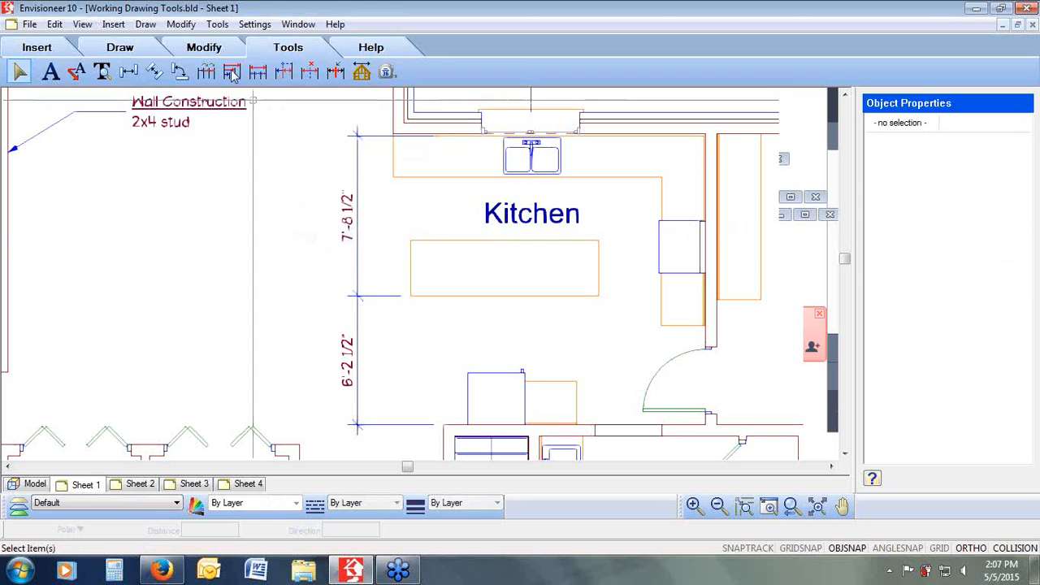
{"action": "left_click", "coordinate": [217, 23]}
{"action": "mouse_move", "coordinate": [245, 58]}
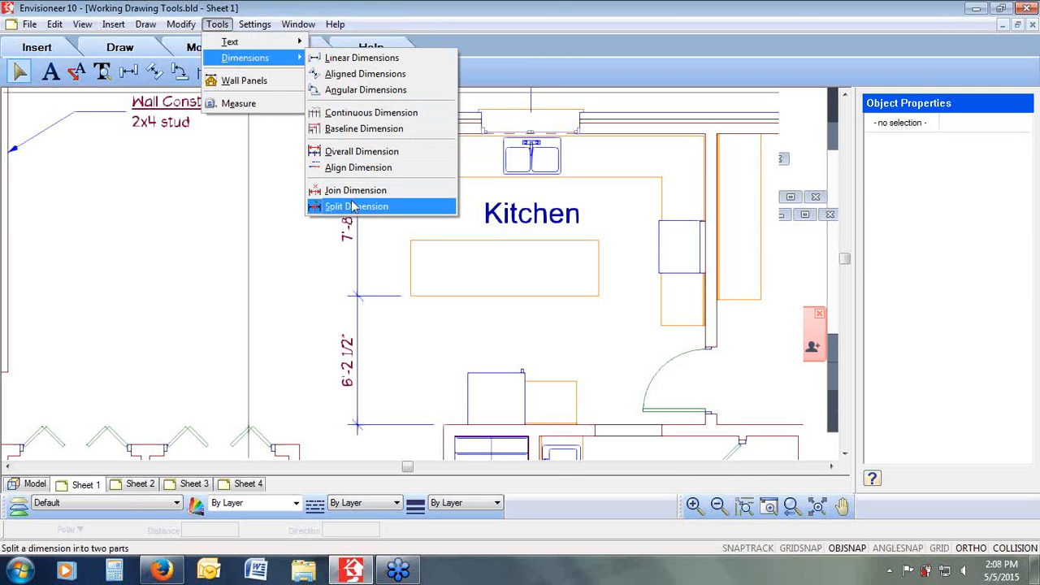
{"action": "left_click", "coordinate": [569, 65]}
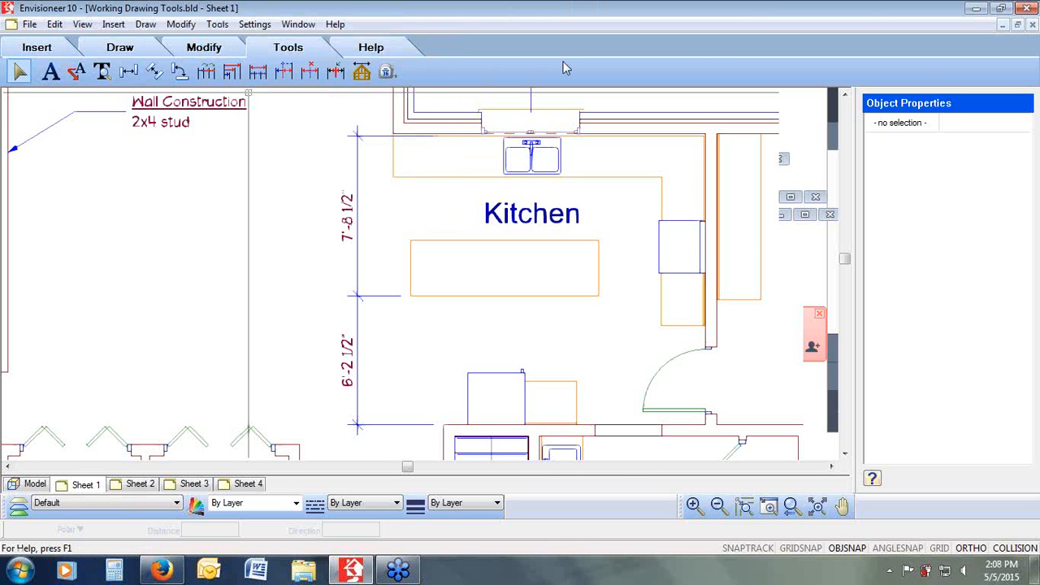
Step: Draw batt insulation in the short wall segment beside the ensuite vanity
{"action": "left_click", "coordinate": [792, 508]}
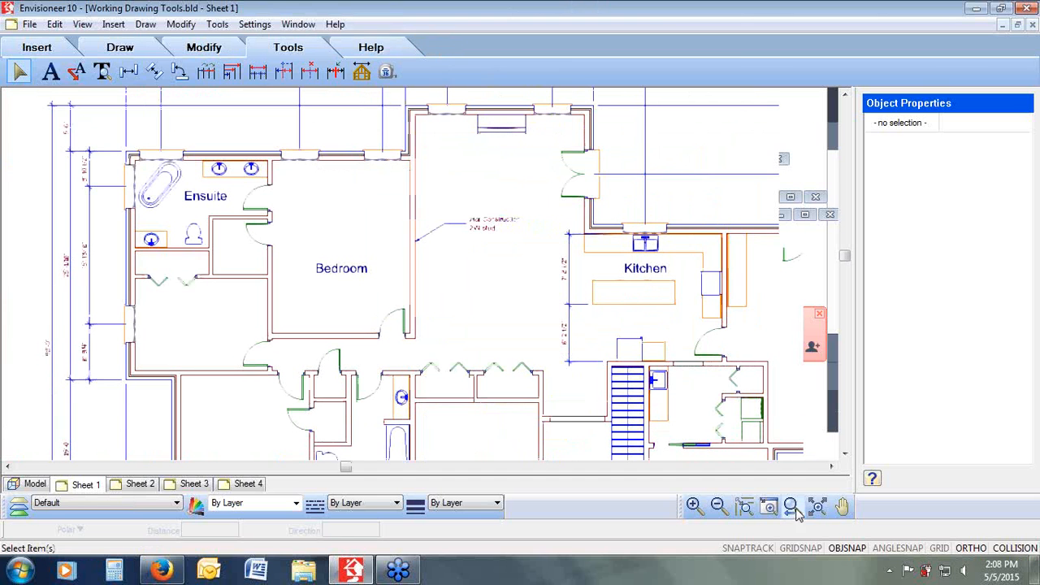
{"action": "left_click", "coordinate": [124, 48]}
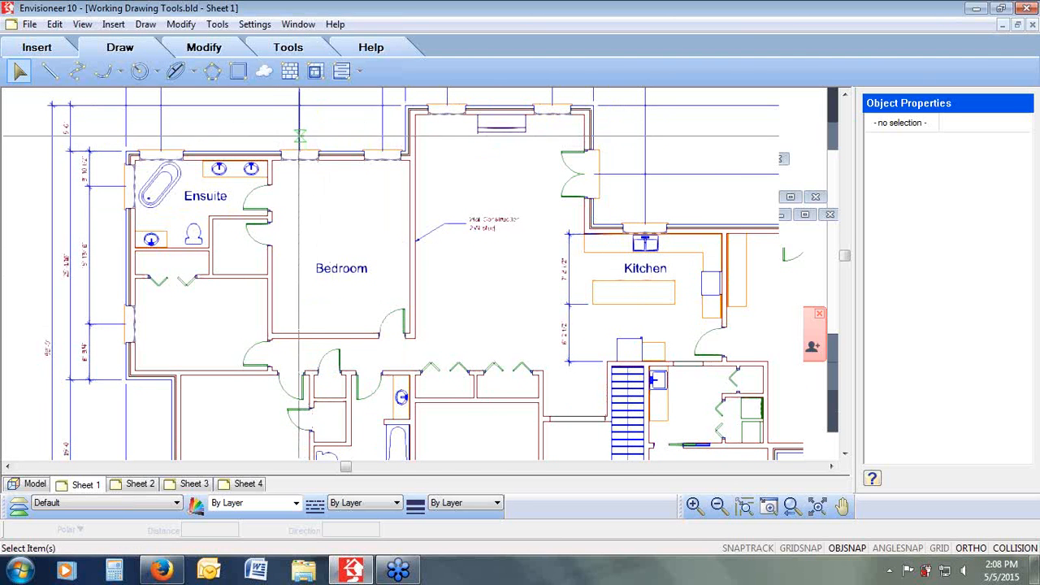
{"action": "left_click_drag", "start_coordinate": [299, 135], "coordinate": [120, 273]}
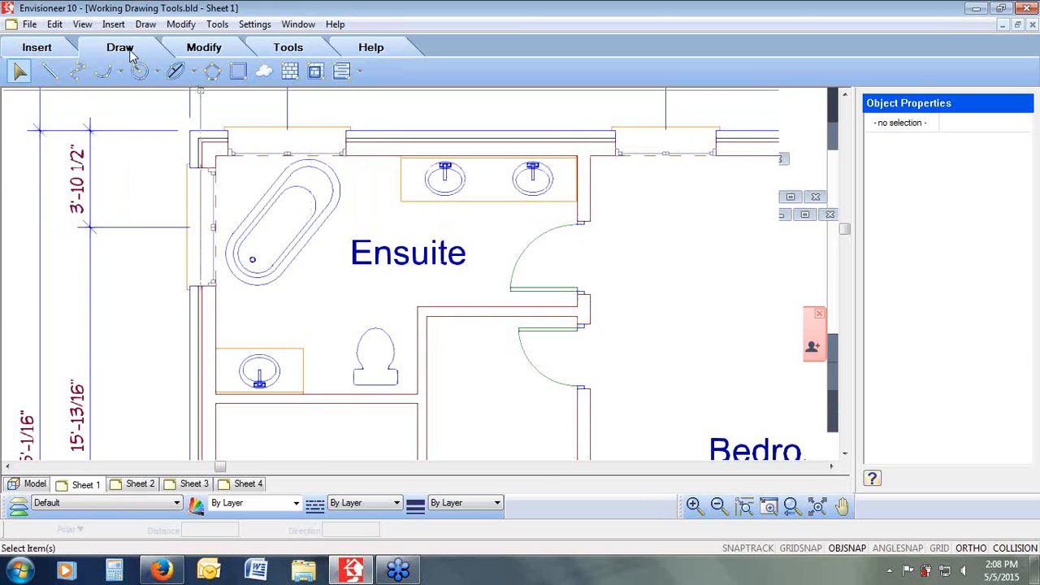
{"action": "left_click", "coordinate": [342, 73]}
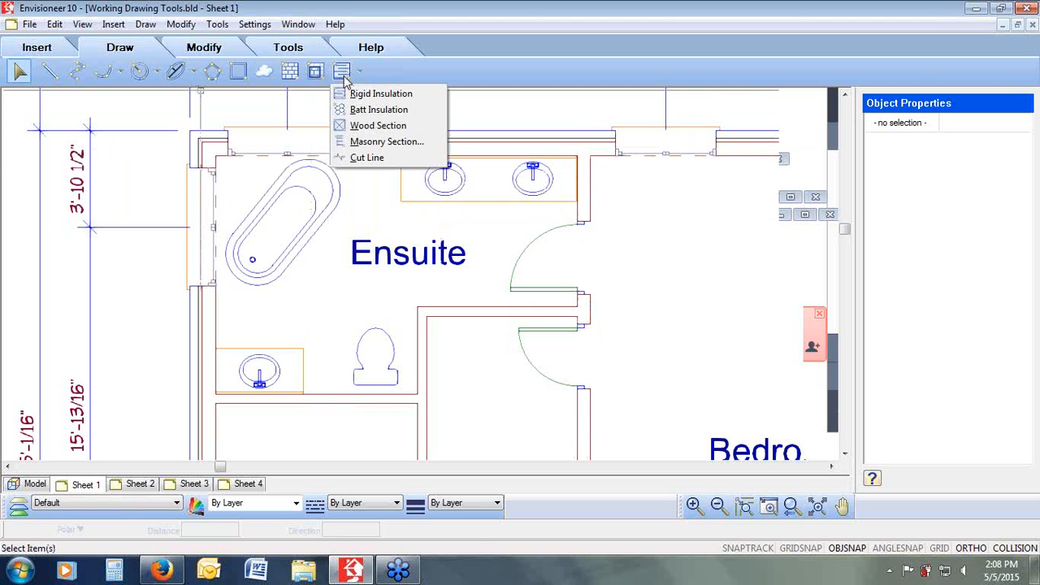
{"action": "left_click", "coordinate": [382, 110]}
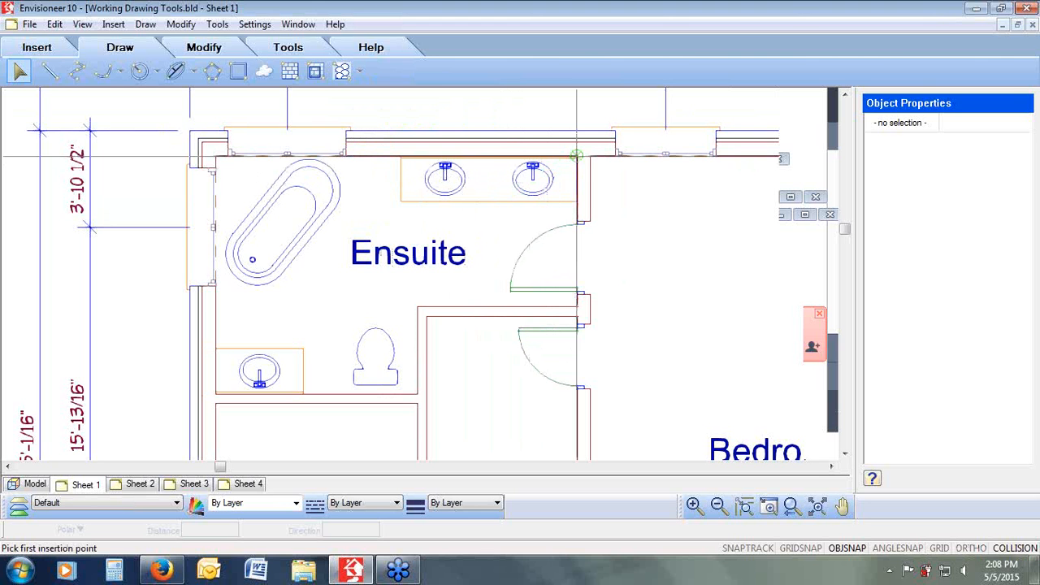
{"action": "left_click", "coordinate": [576, 155]}
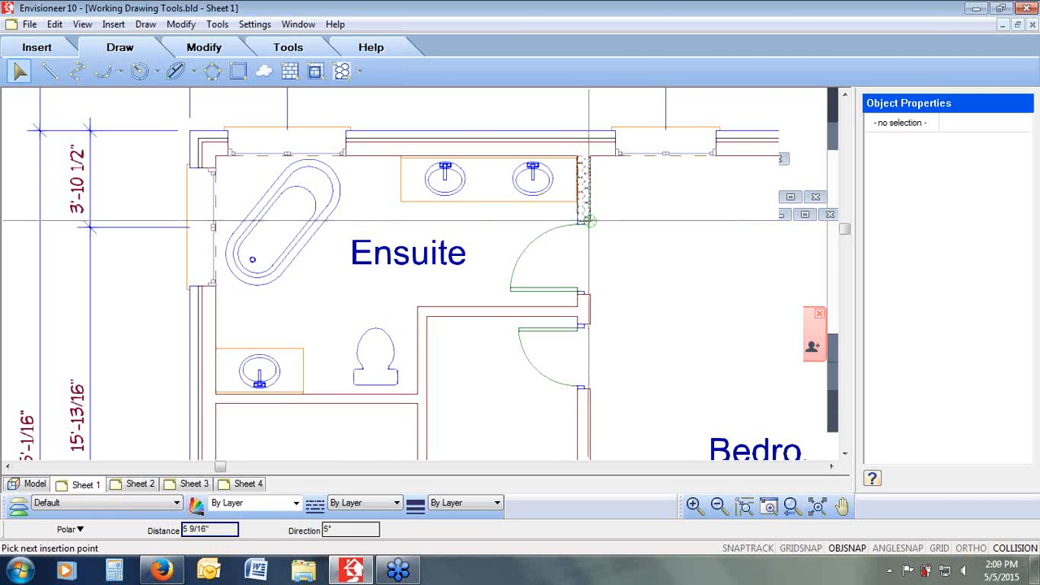
{"action": "left_click", "coordinate": [589, 219]}
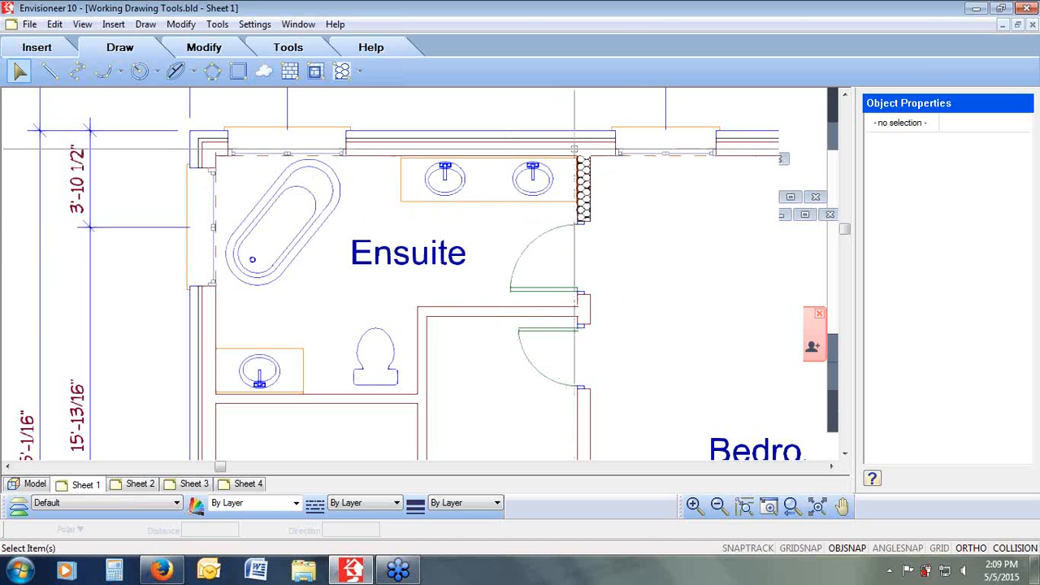
Step: Draw batt insulation in the short horizontal wall segment beside the ensuite doorway
{"action": "left_click", "coordinate": [342, 70]}
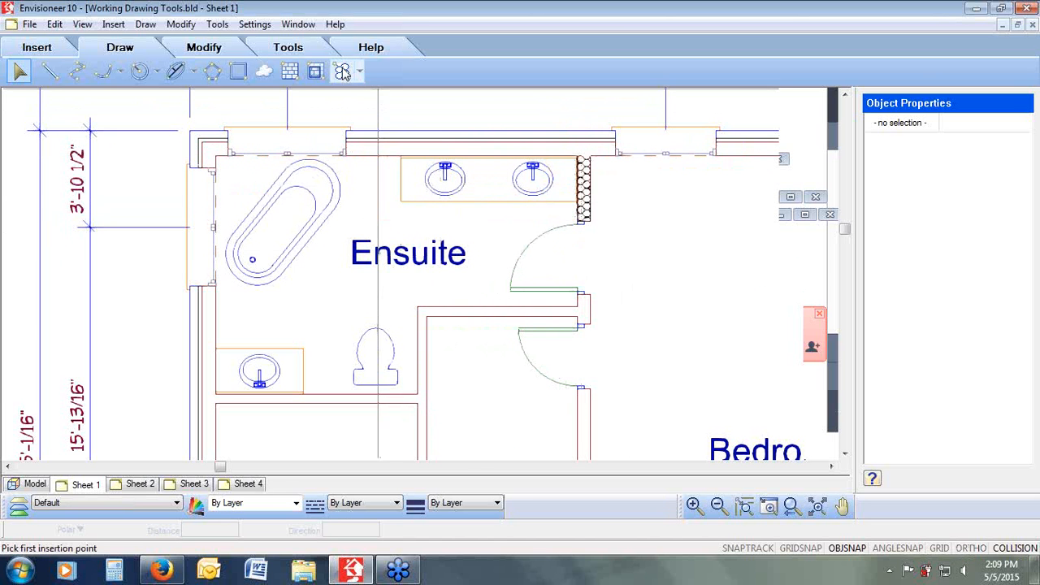
{"action": "left_click", "coordinate": [463, 307]}
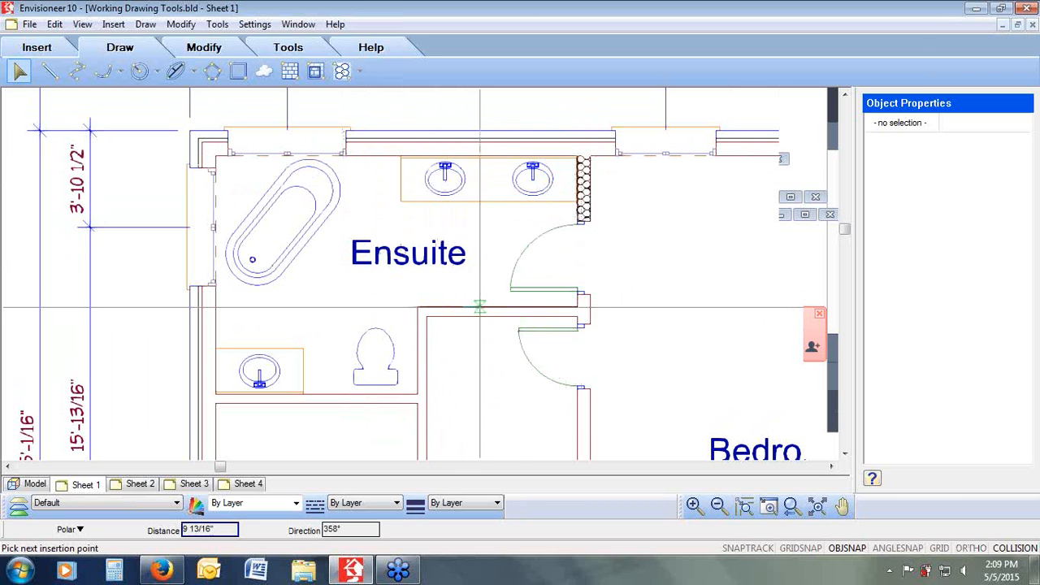
{"action": "left_click", "coordinate": [520, 313]}
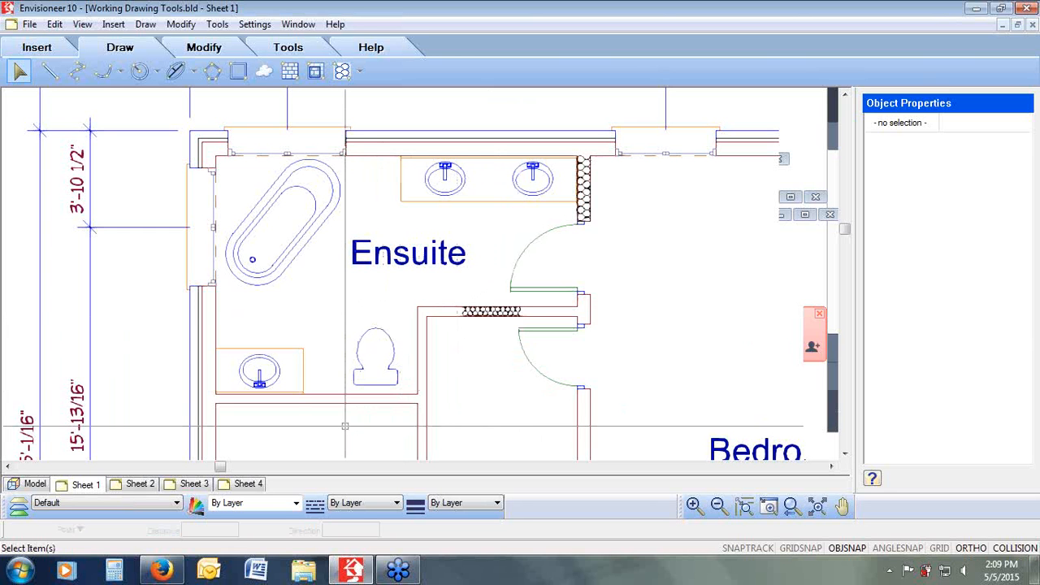
Step: Add a leader note reading 'Wall Construction / 2x4 Wall / c/w Insul', with the first line underlined, pointing at the insulated wall beside the vanity
{"action": "left_click", "coordinate": [293, 47]}
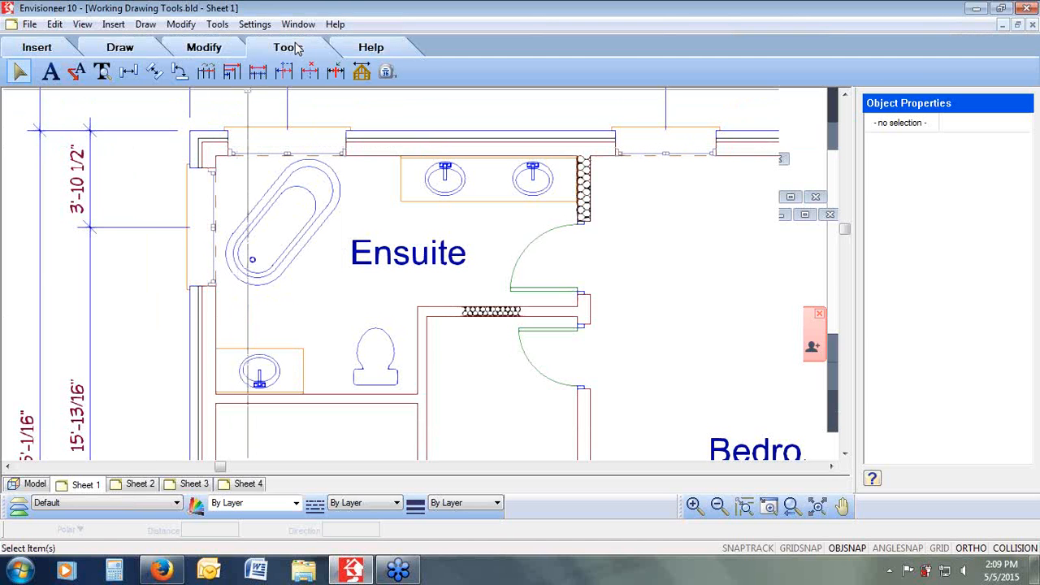
{"action": "left_click", "coordinate": [79, 72]}
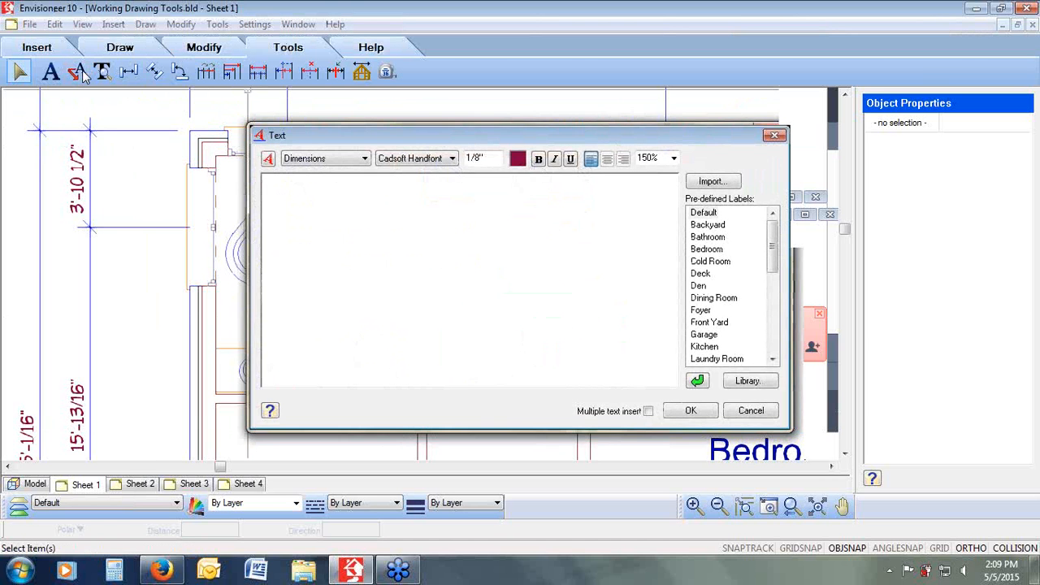
{"action": "type", "text": "W"}
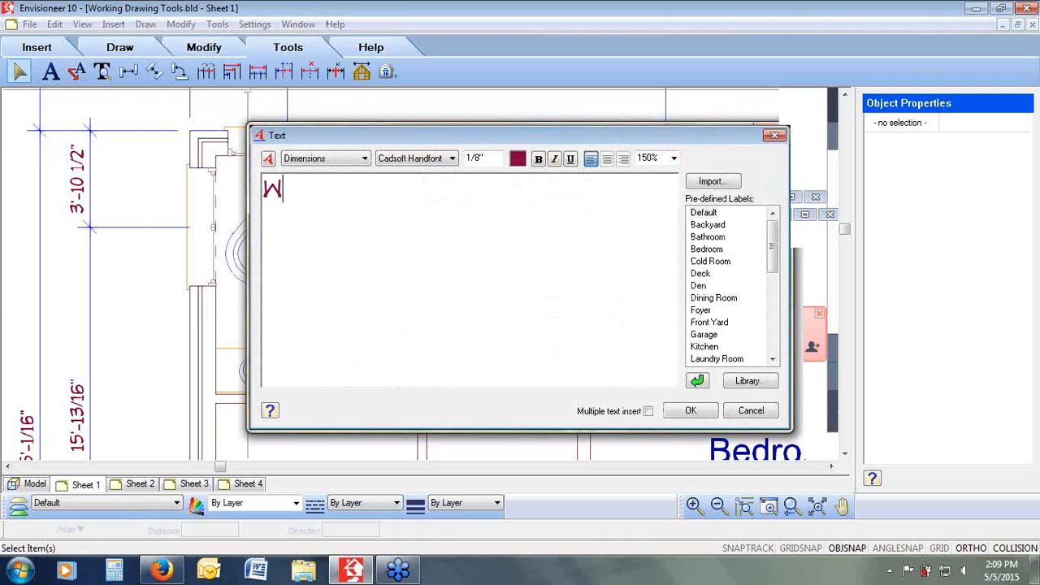
{"action": "type", "text": "all Construction"}
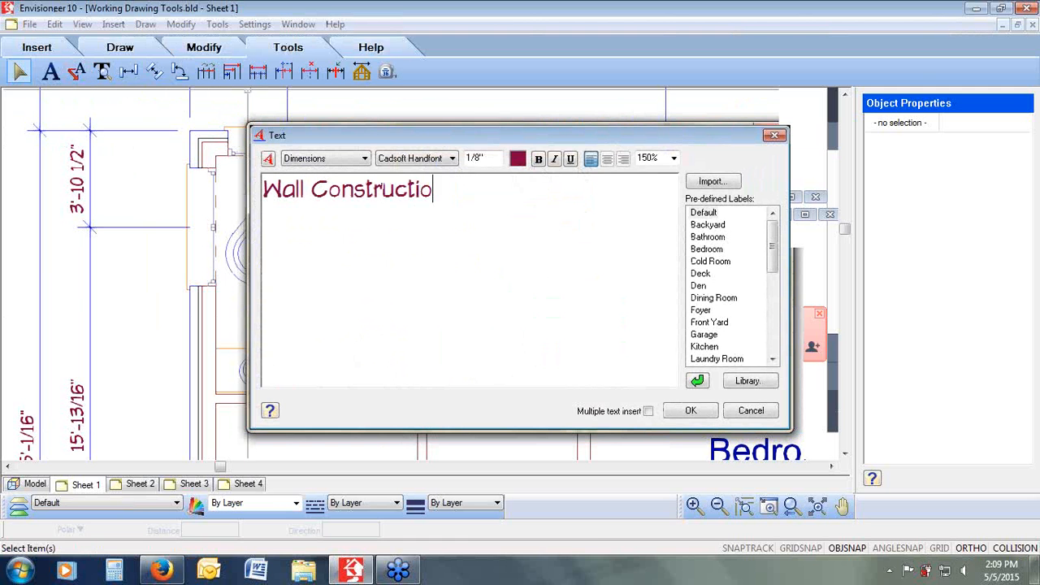
{"action": "key", "text": "Return"}
{"action": "type", "text": "2x4 "}
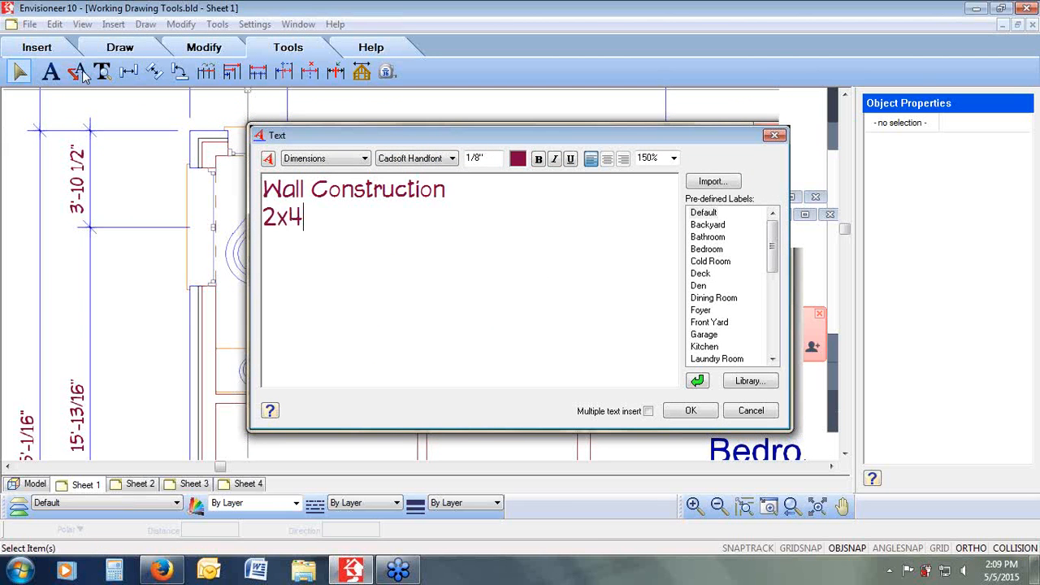
{"action": "type", "text": "Wall"}
{"action": "key", "text": "Return"}
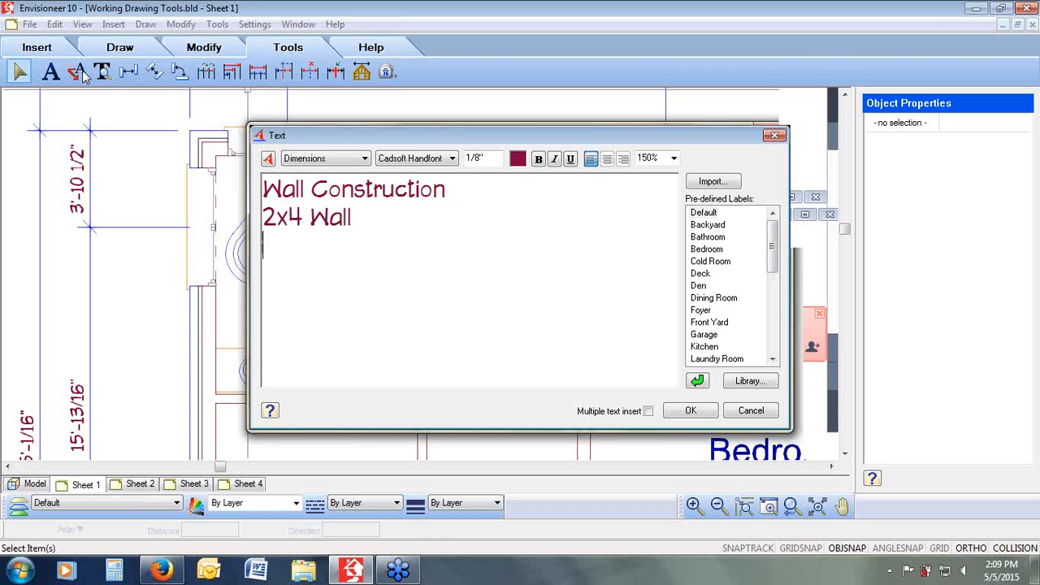
{"action": "type", "text": "c/w Insul"}
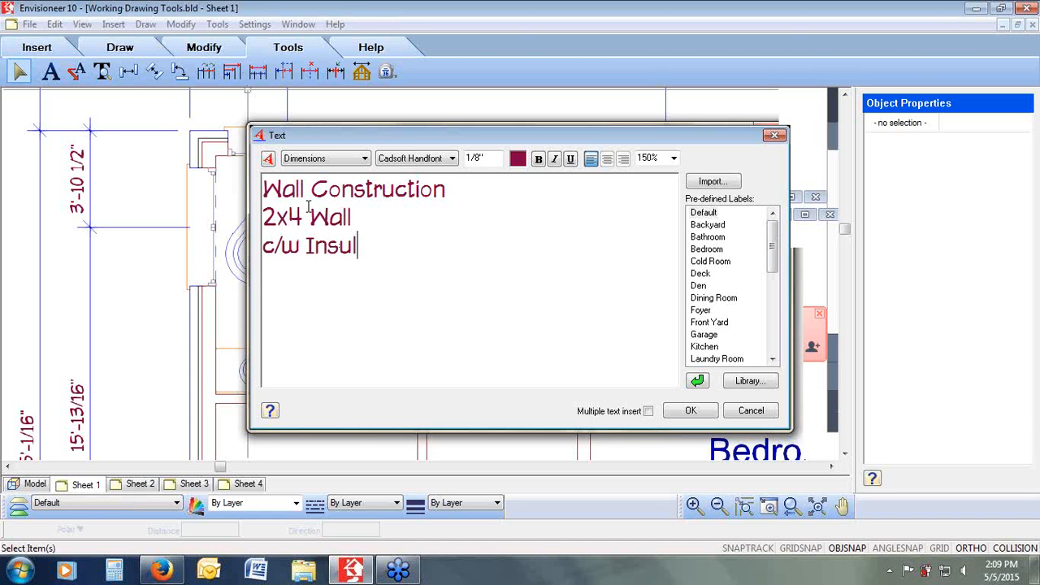
{"action": "left_click_drag", "start_coordinate": [464, 200], "coordinate": [262, 190]}
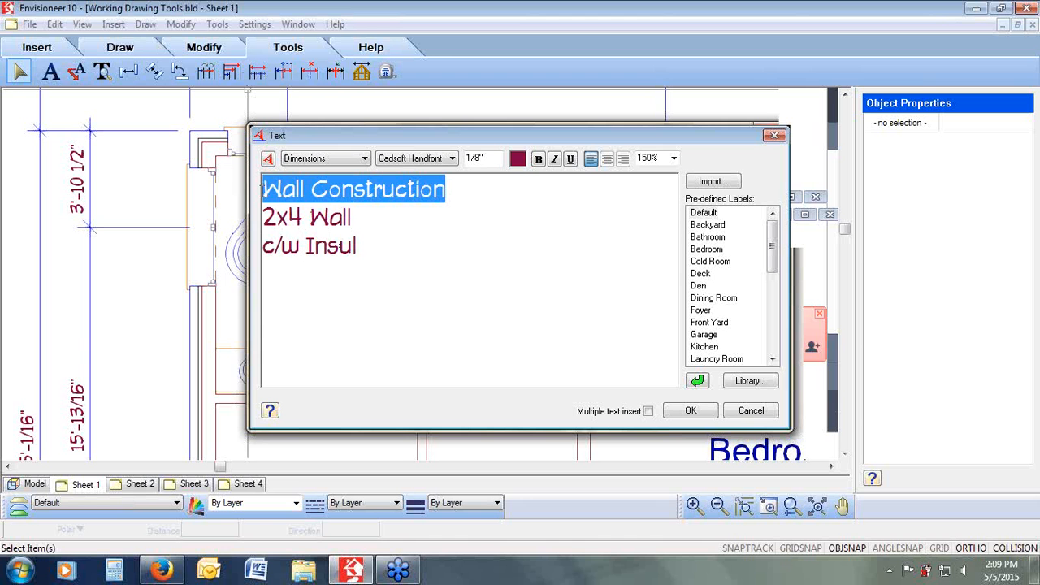
{"action": "left_click", "coordinate": [571, 161]}
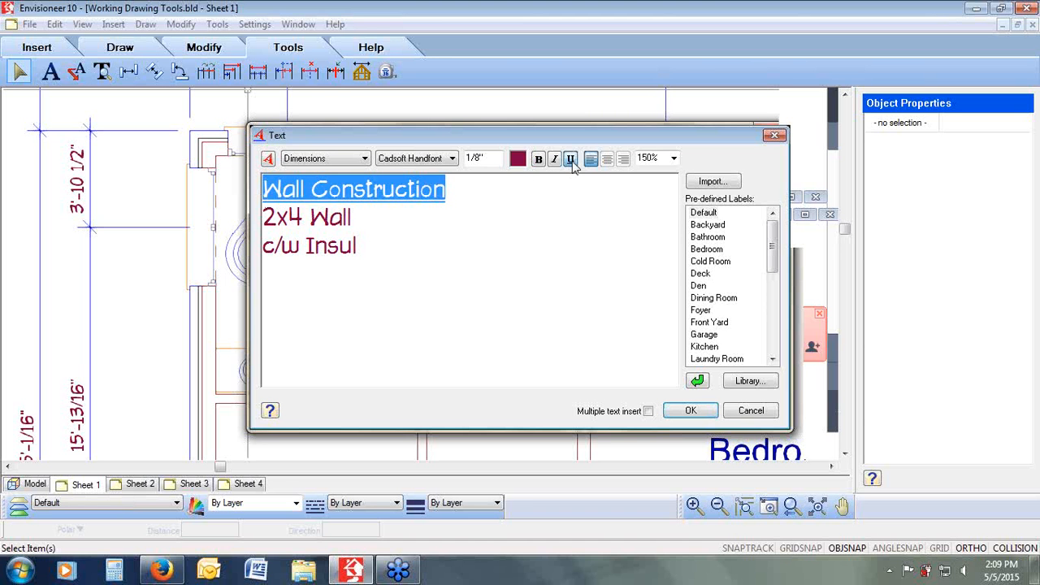
{"action": "left_click", "coordinate": [708, 412]}
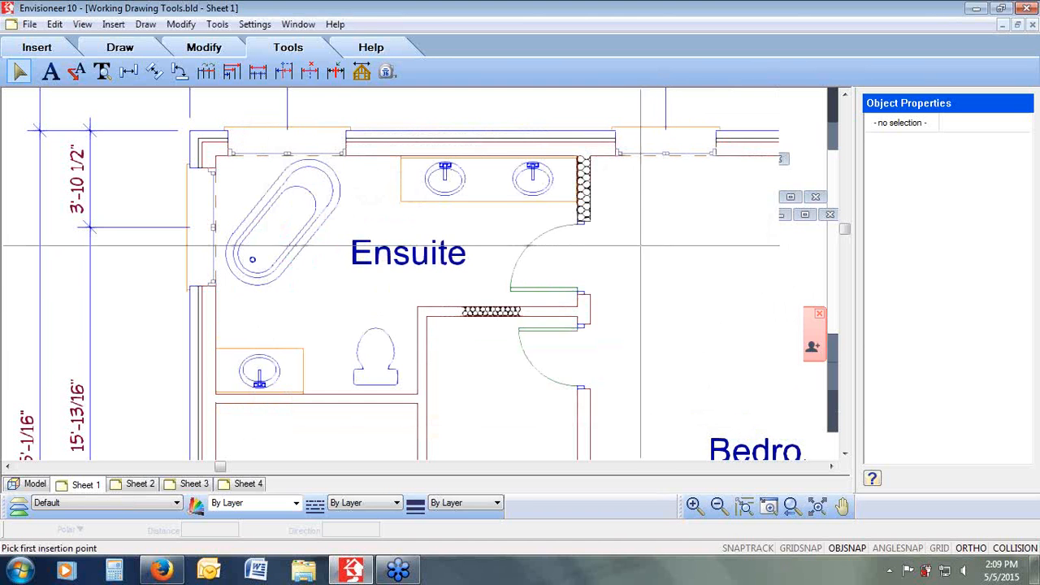
{"action": "left_click", "coordinate": [579, 213]}
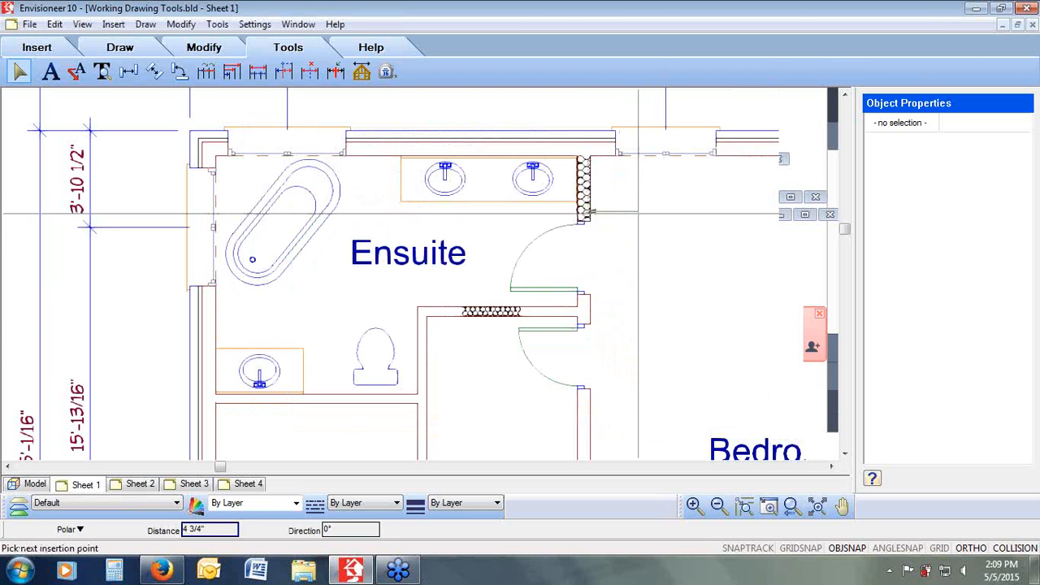
{"action": "left_click", "coordinate": [633, 213]}
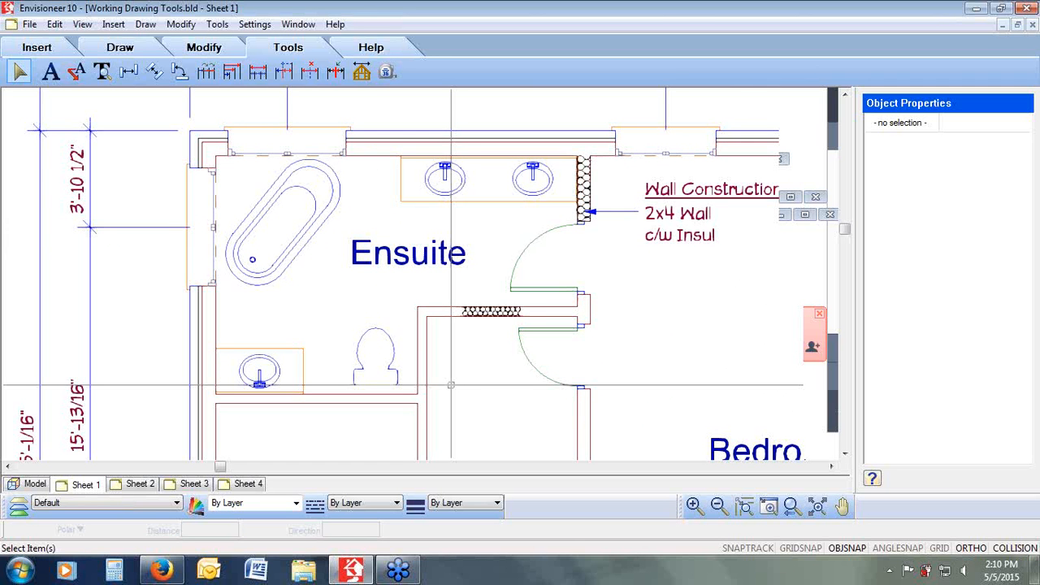
{"action": "left_click", "coordinate": [134, 49]}
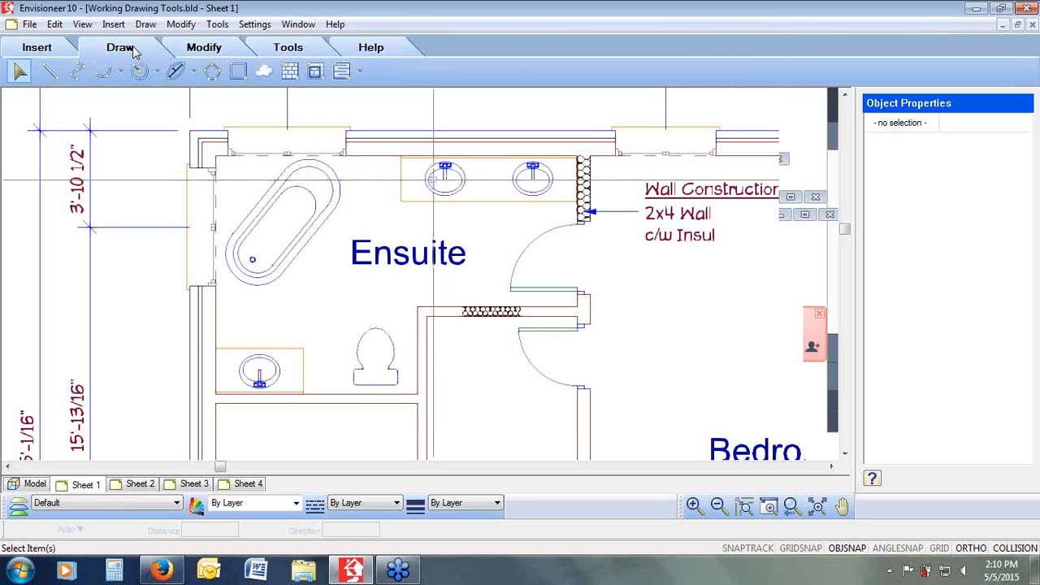
{"action": "left_click", "coordinate": [362, 72]}
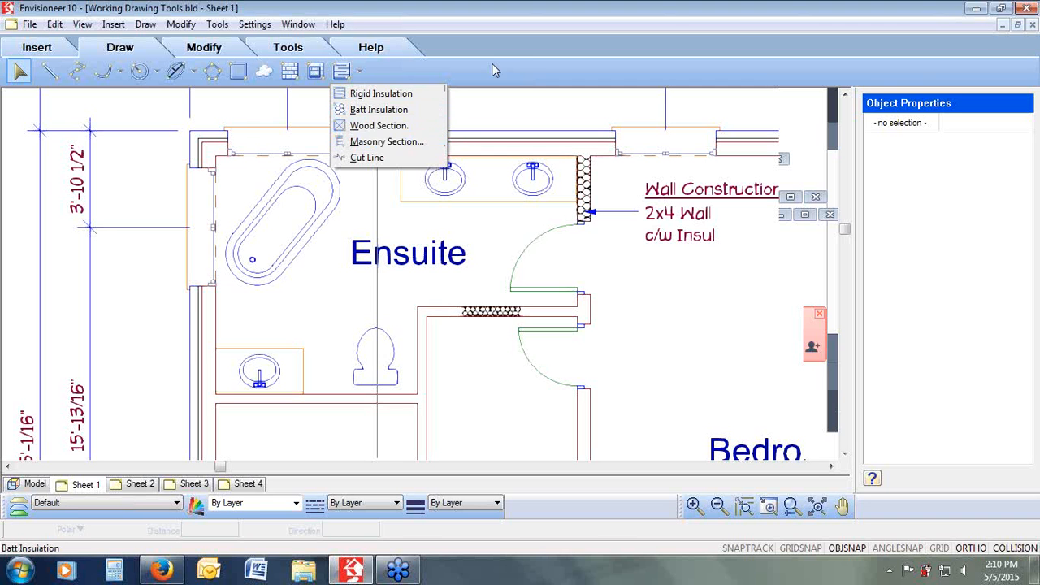
Step: Open Boundary Hatch on Sheet 2's front elevation and set the hatch style to Brick pattern
{"action": "left_click", "coordinate": [790, 506]}
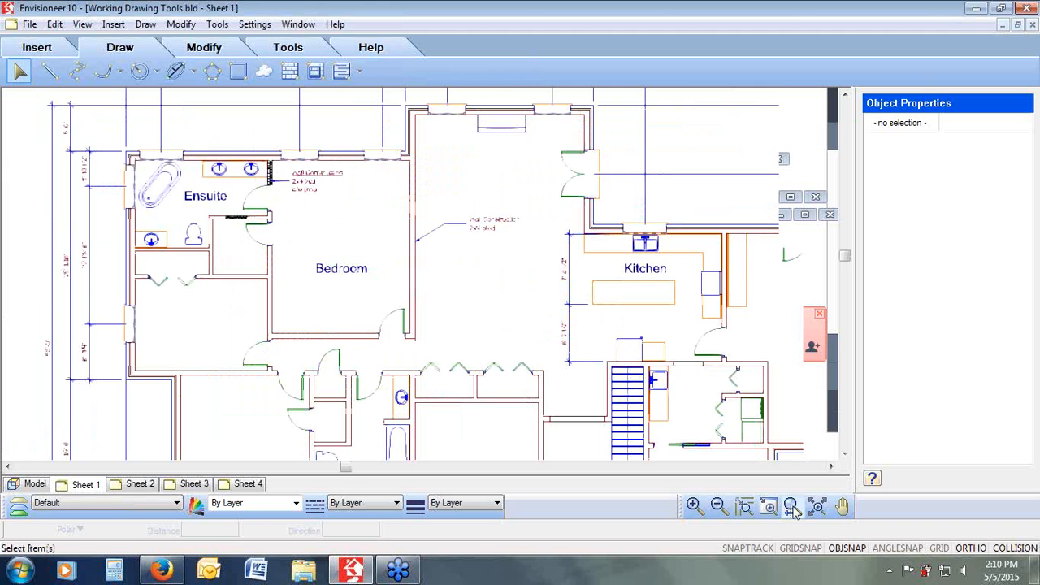
{"action": "left_click", "coordinate": [790, 506]}
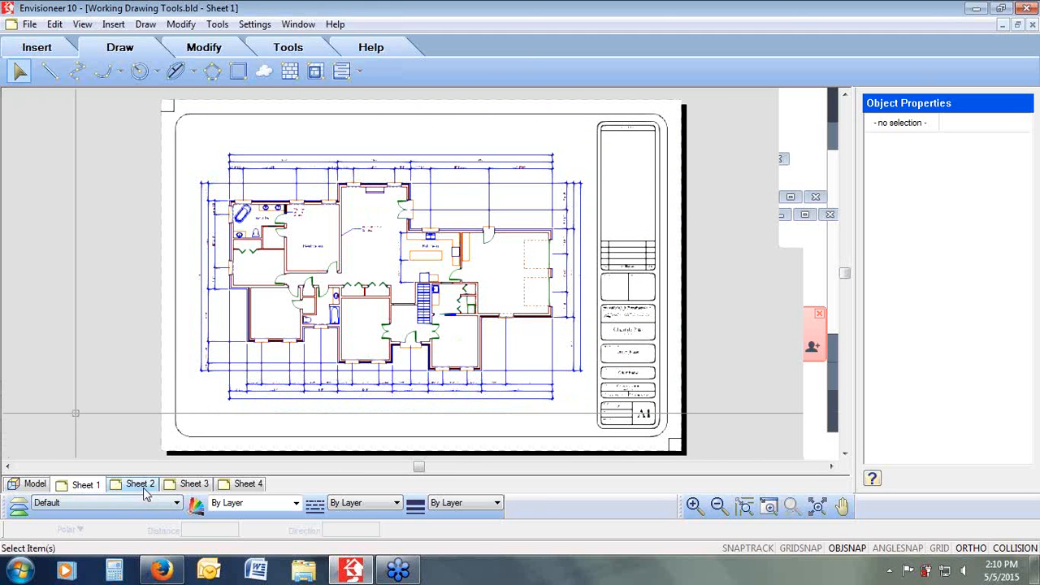
{"action": "left_click", "coordinate": [140, 485]}
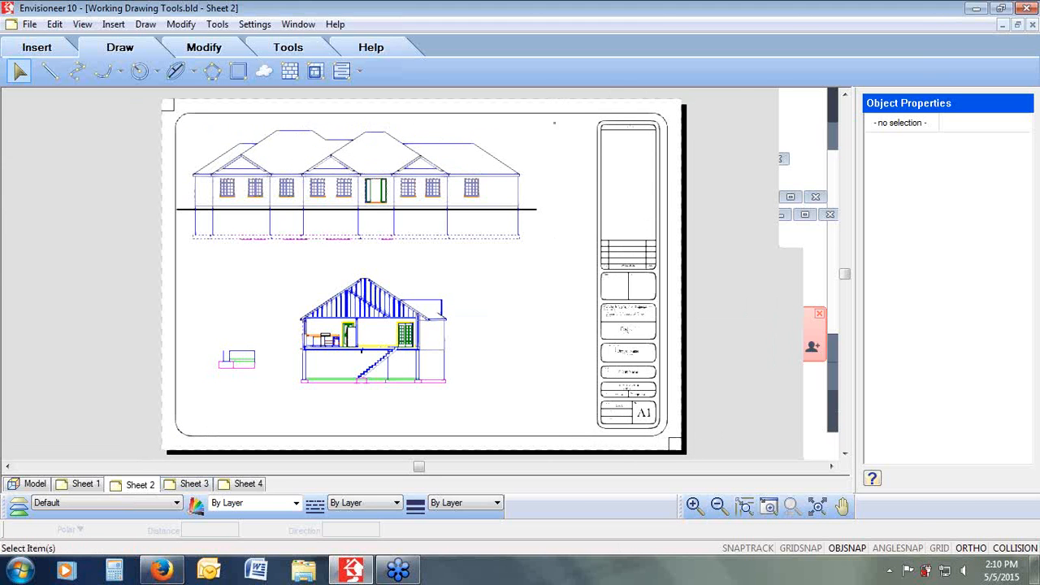
{"action": "left_click", "coordinate": [555, 123]}
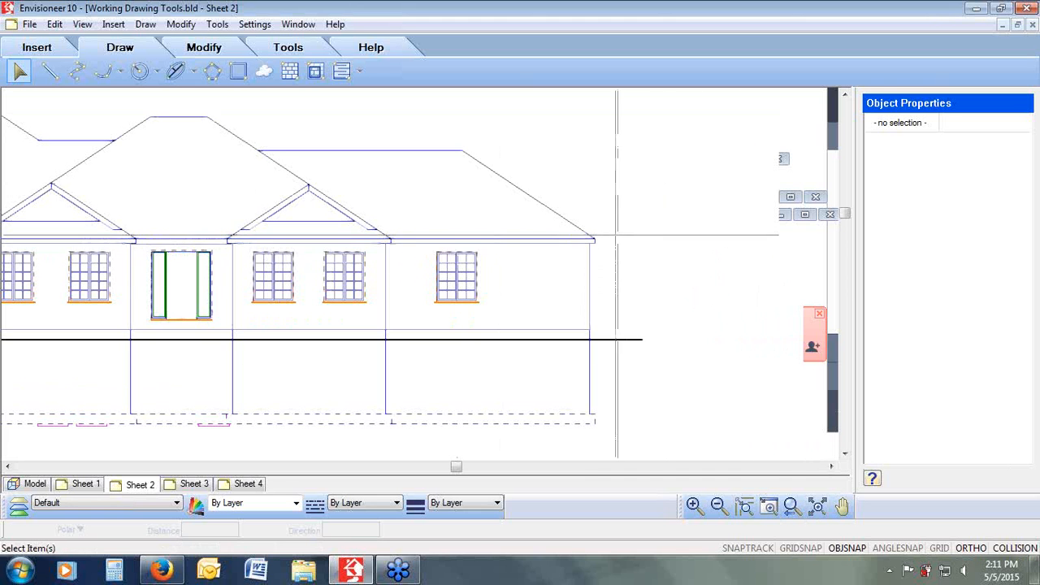
{"action": "scroll", "coordinate": [614, 234], "scroll_direction": "up", "scroll_amount": 3}
{"action": "left_click", "coordinate": [790, 506]}
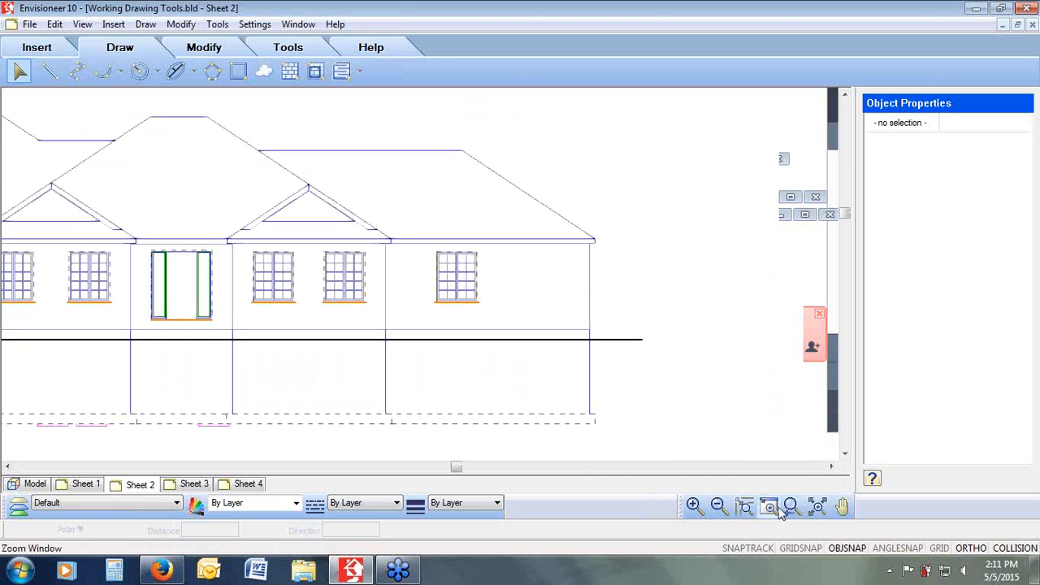
{"action": "right_click_drag", "start_coordinate": [626, 215], "coordinate": [366, 357]}
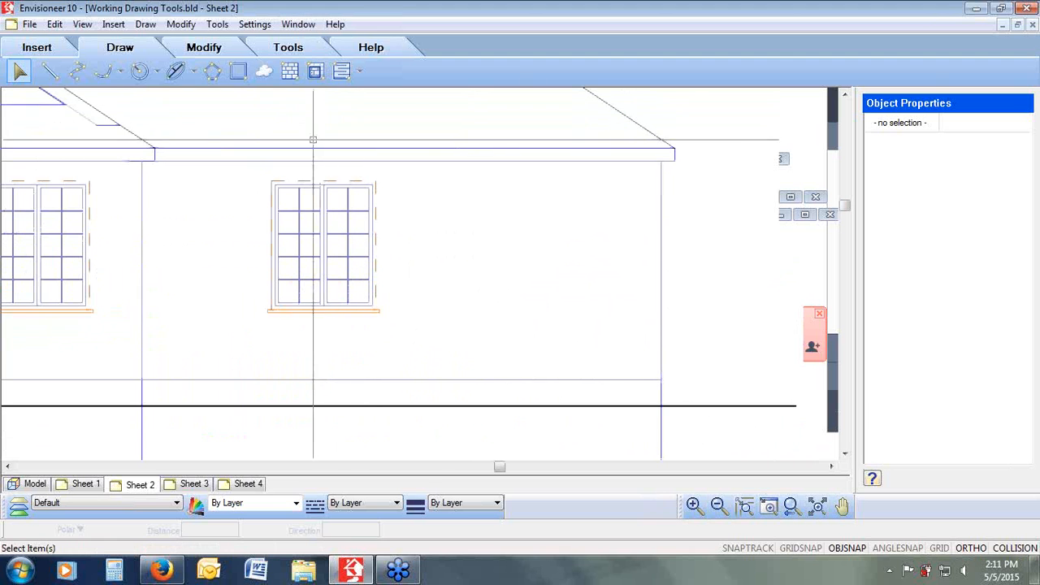
{"action": "left_click", "coordinate": [316, 73]}
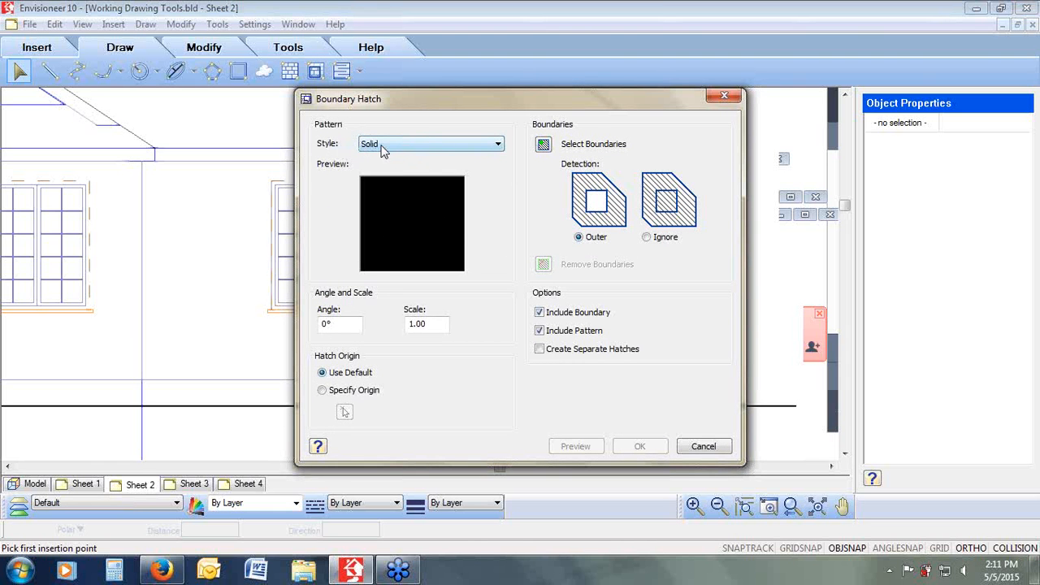
{"action": "left_click", "coordinate": [401, 217]}
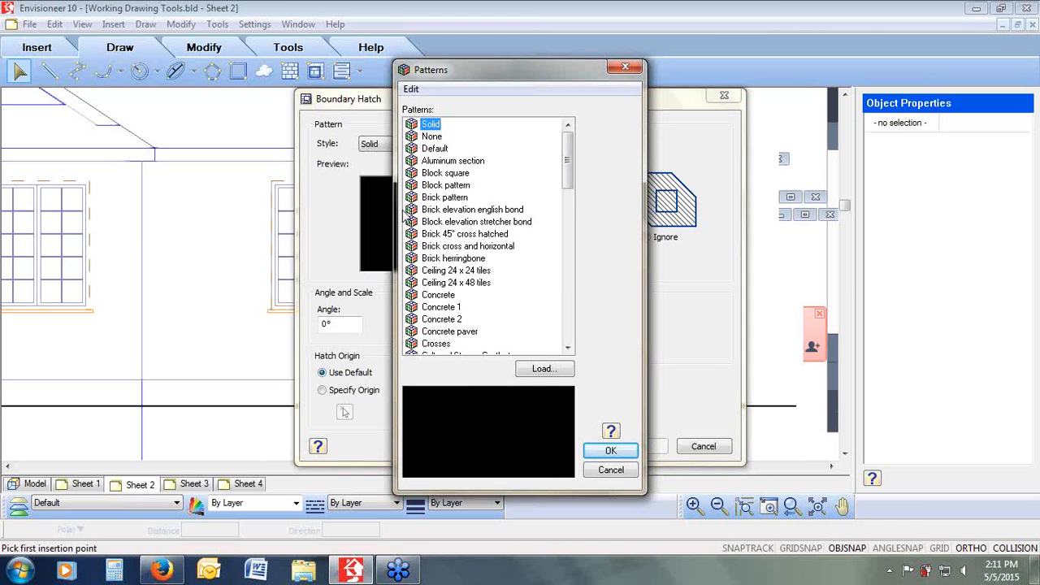
{"action": "left_click", "coordinate": [461, 200]}
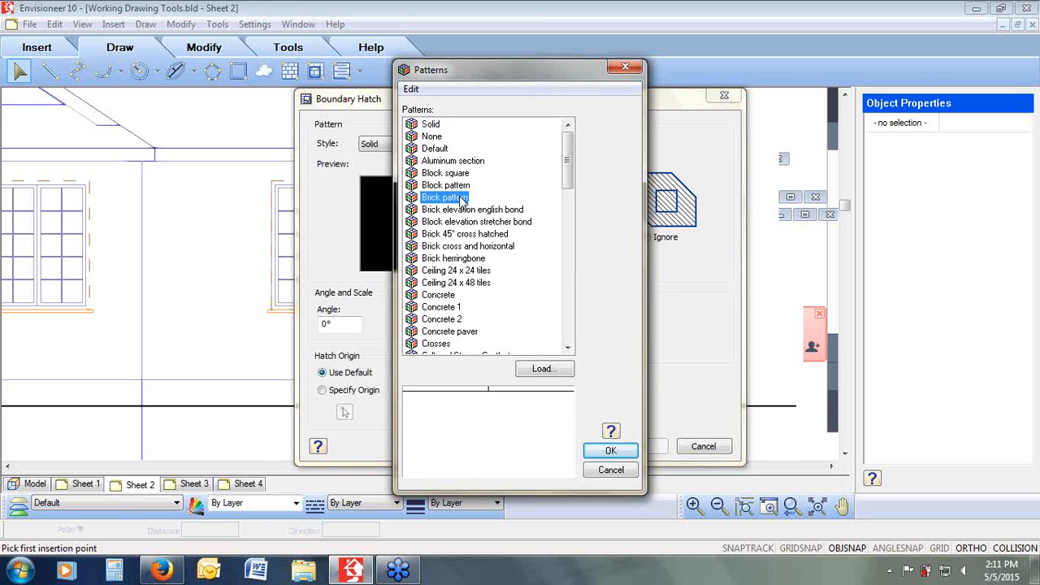
{"action": "left_click", "coordinate": [608, 450]}
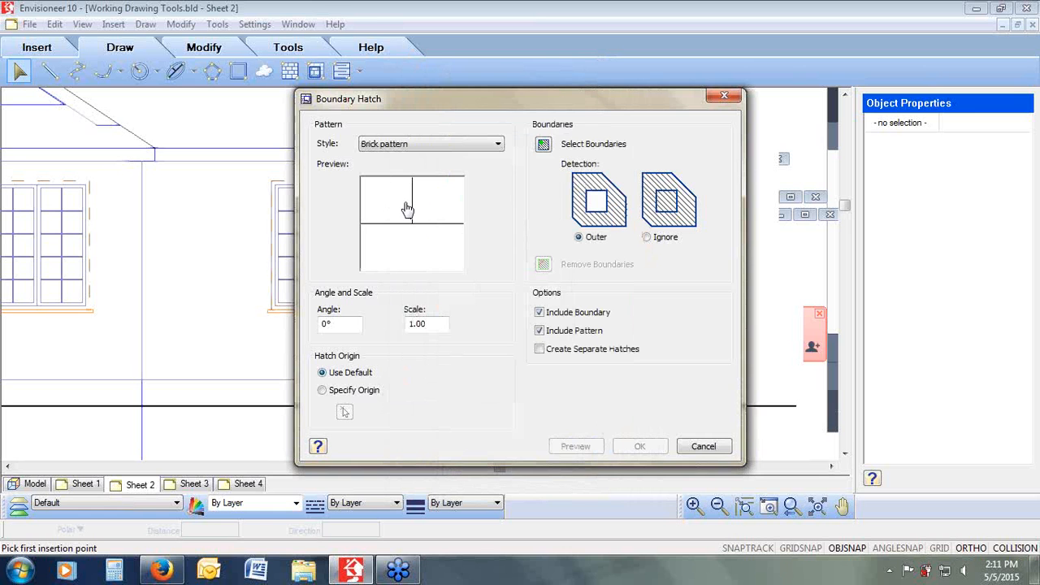
{"action": "left_click", "coordinate": [820, 199]}
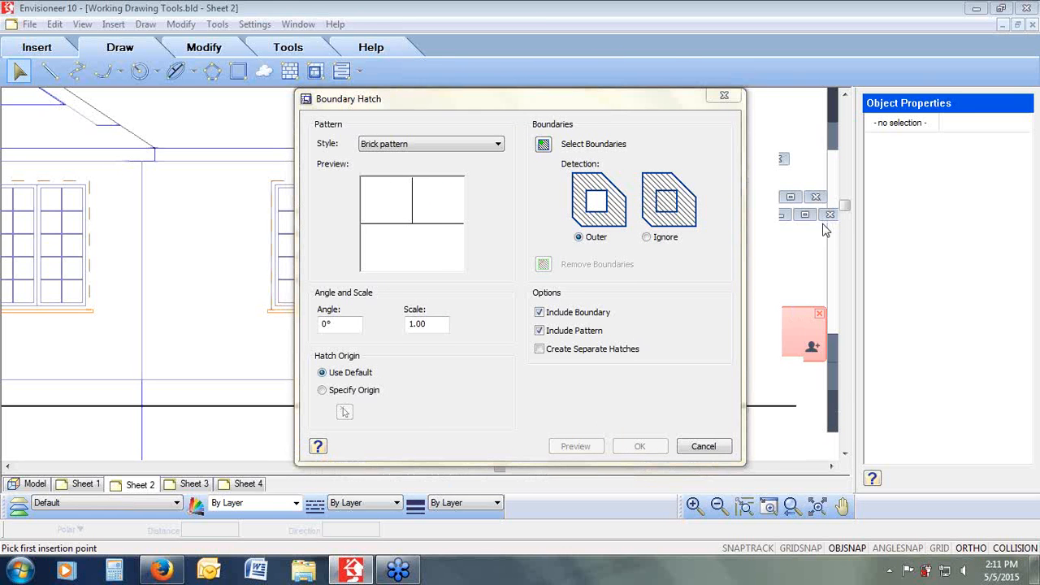
{"action": "mouse_move", "coordinate": [671, 104]}
{"action": "left_mouse_down"}
{"action": "mouse_move", "coordinate": [536, 104]}
{"action": "mouse_move", "coordinate": [524, 266]}
{"action": "mouse_move", "coordinate": [655, 277]}
{"action": "mouse_move", "coordinate": [729, 187]}
{"action": "mouse_move", "coordinate": [695, 105]}
{"action": "left_mouse_up"}
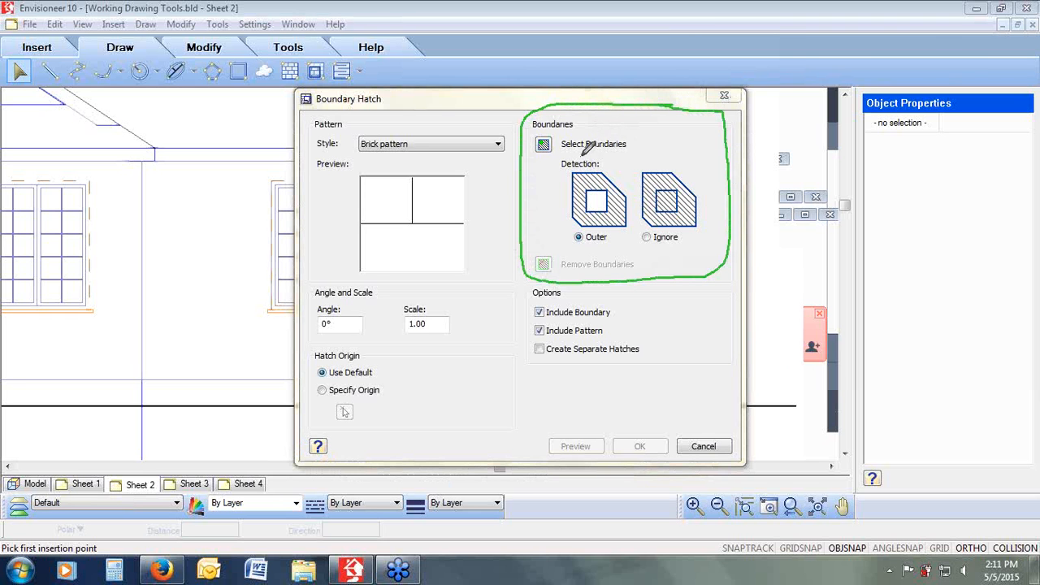
{"action": "left_click_drag", "start_coordinate": [562, 150], "coordinate": [627, 149]}
{"action": "mouse_move", "coordinate": [587, 227]}
{"action": "left_mouse_down"}
{"action": "mouse_move", "coordinate": [575, 242]}
{"action": "mouse_move", "coordinate": [622, 234]}
{"action": "mouse_move", "coordinate": [599, 205]}
{"action": "left_mouse_up"}
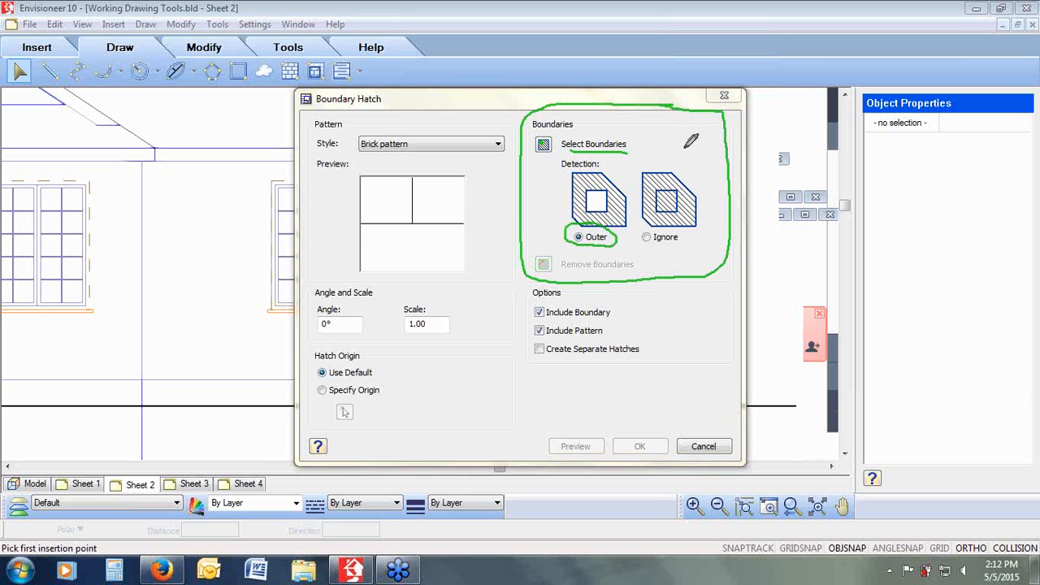
{"action": "key", "text": "Escape"}
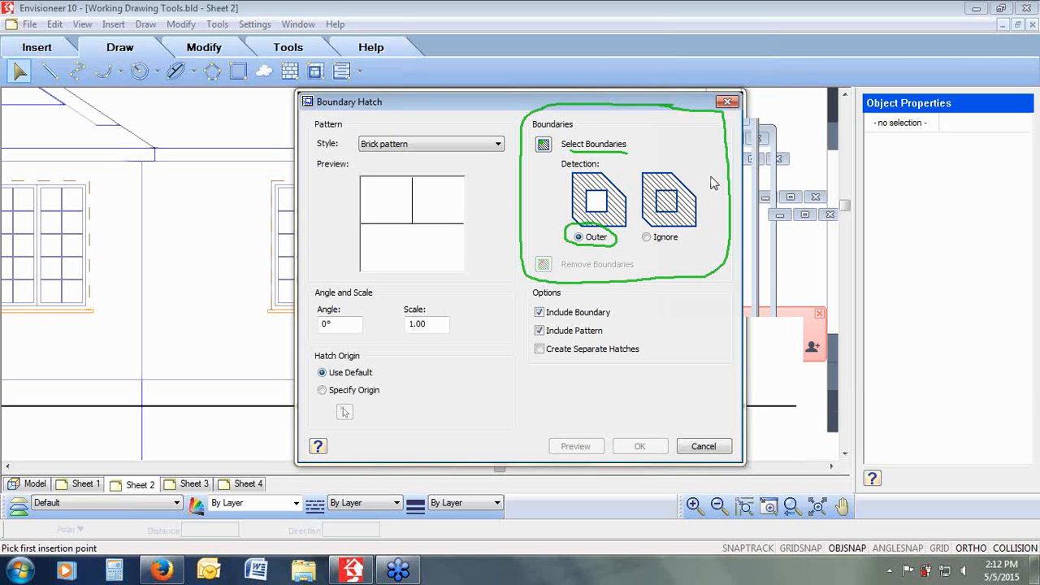
{"action": "left_click", "coordinate": [725, 252]}
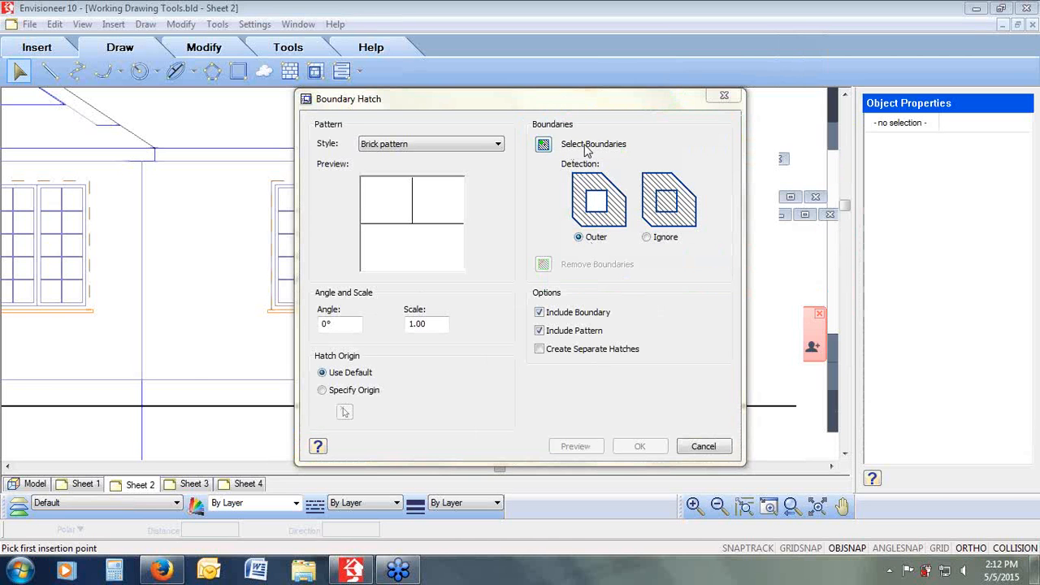
Step: Pick the right front wall section as the boundary and apply the brick pattern hatch to it
{"action": "left_click", "coordinate": [543, 145]}
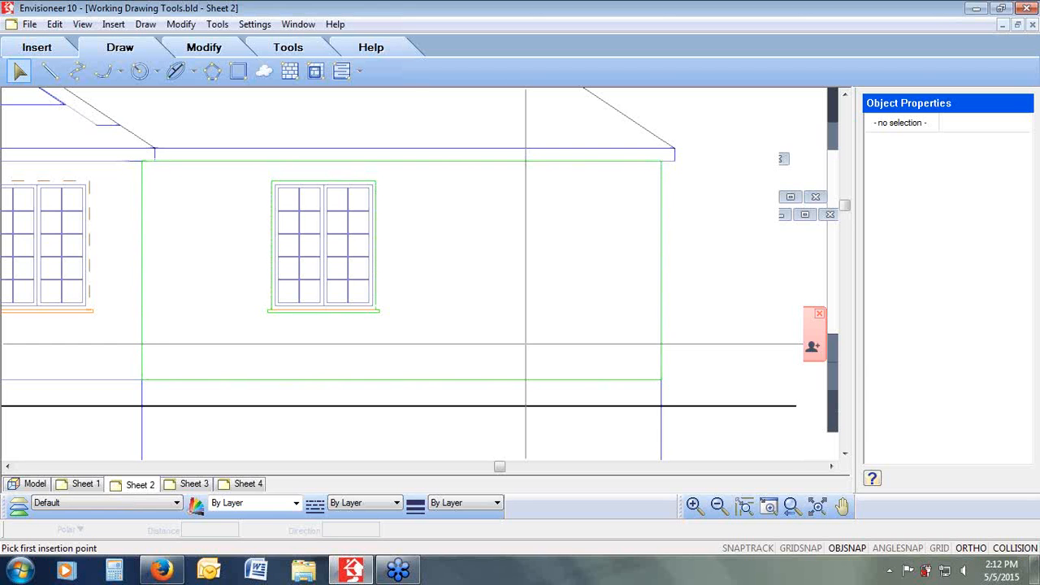
{"action": "right_click", "coordinate": [490, 275]}
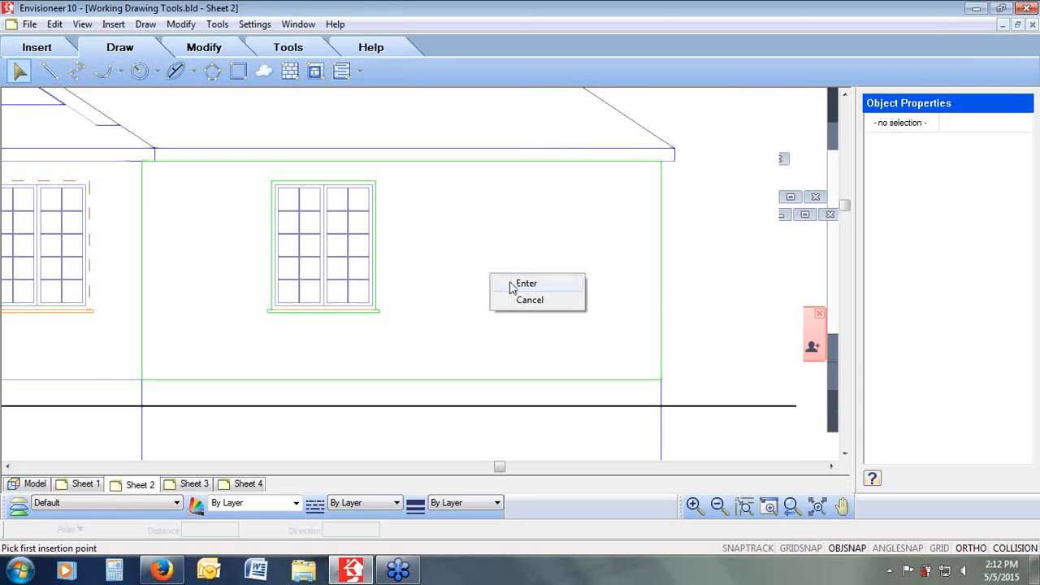
{"action": "left_click", "coordinate": [510, 284]}
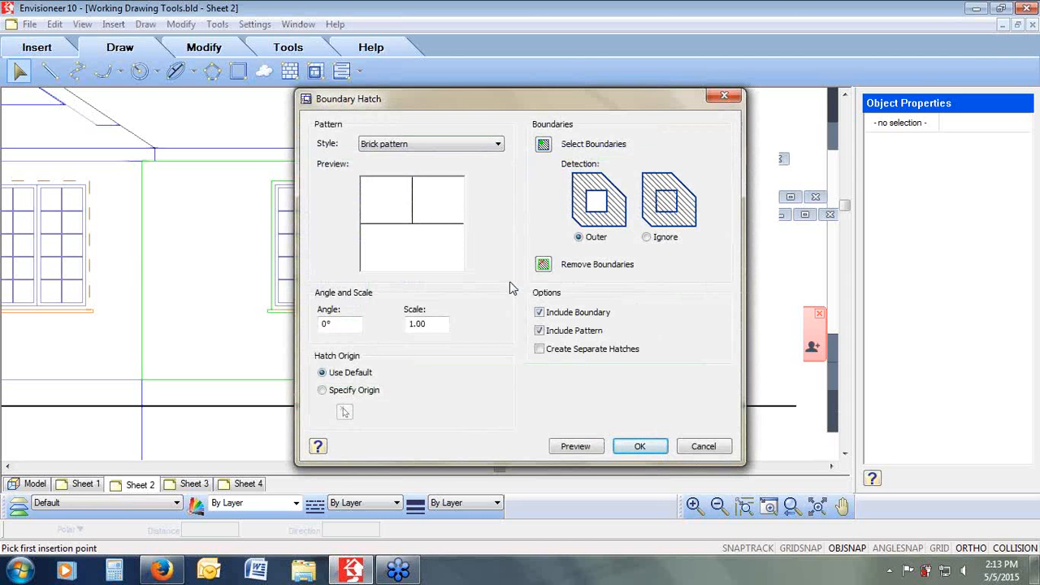
{"action": "left_click", "coordinate": [586, 446]}
{"action": "left_click", "coordinate": [578, 447]}
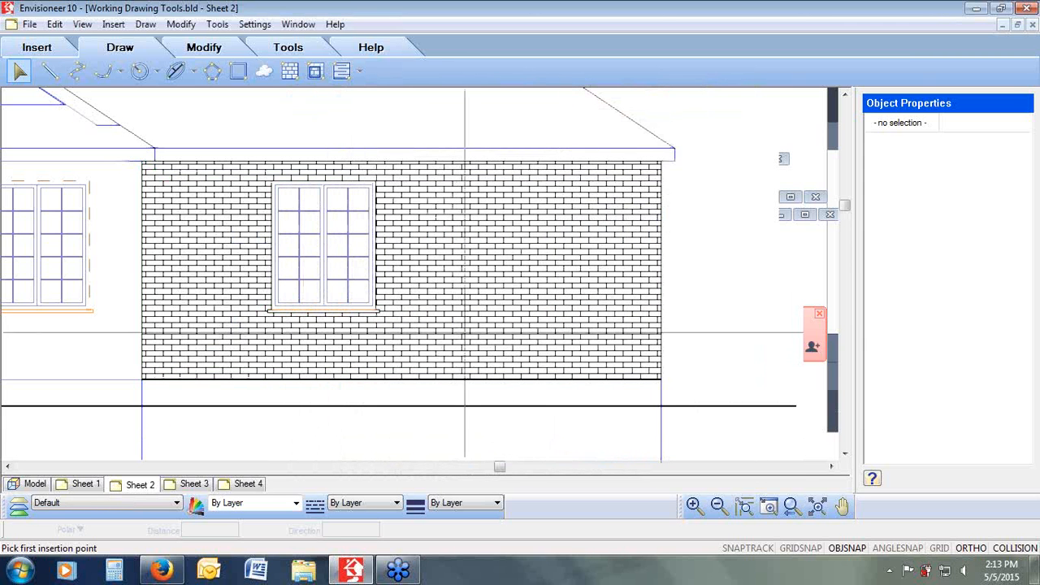
{"action": "right_click", "coordinate": [467, 308]}
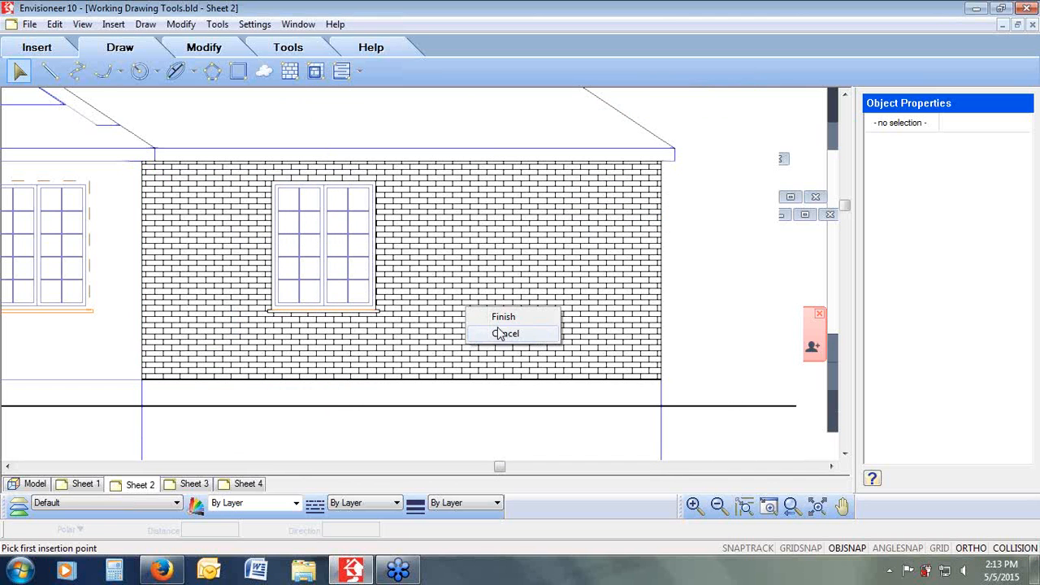
{"action": "left_click", "coordinate": [499, 335]}
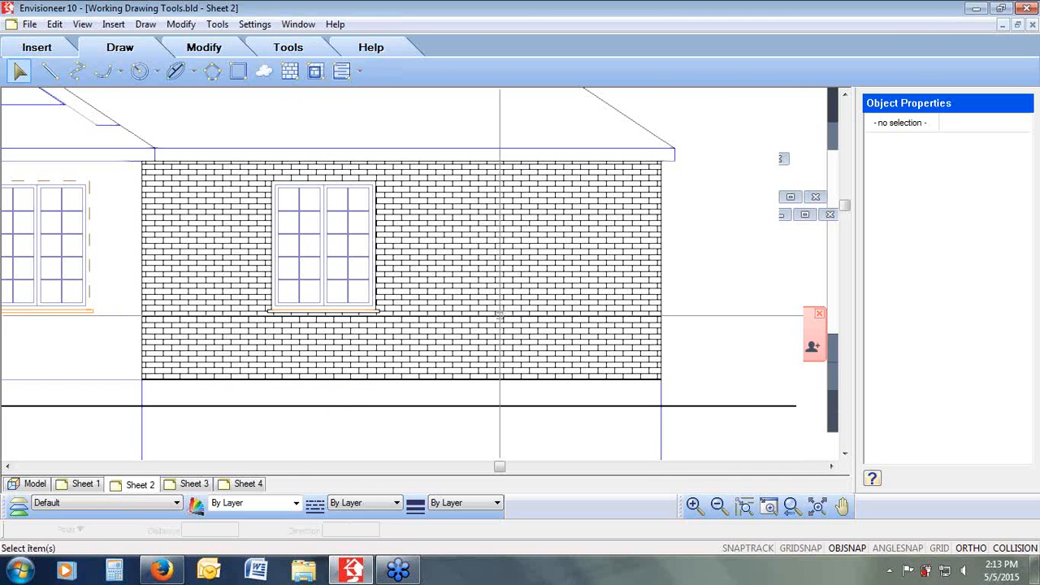
Step: Zoom into the right roof plane, start a Polygon Hatch and turn off its boundary line
{"action": "left_click", "coordinate": [791, 506]}
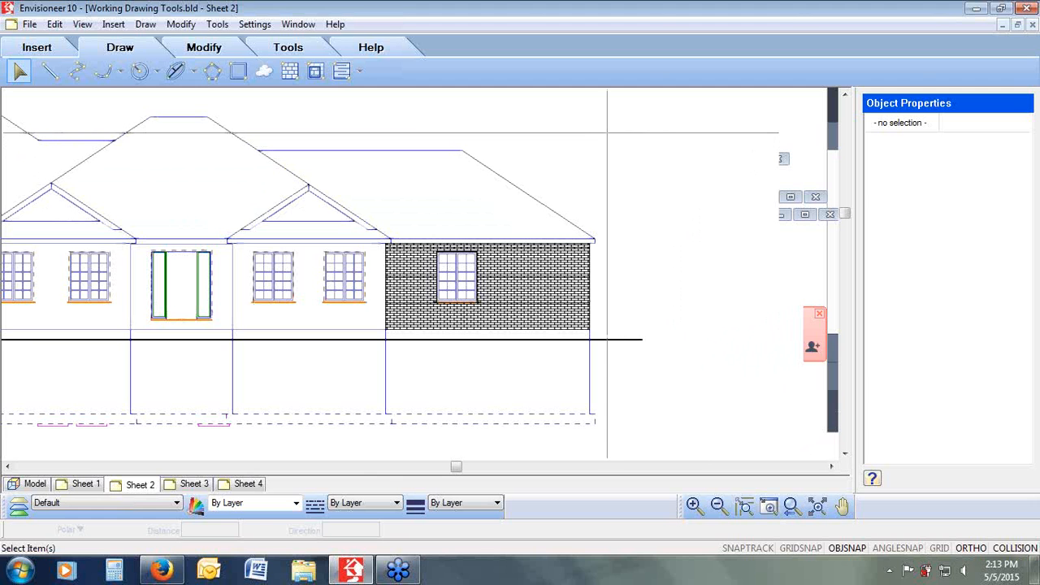
{"action": "mouse_move", "coordinate": [607, 131]}
{"action": "left_mouse_down"}
{"action": "mouse_move", "coordinate": [441, 204]}
{"action": "mouse_move", "coordinate": [197, 263]}
{"action": "mouse_move", "coordinate": [203, 273]}
{"action": "left_mouse_up"}
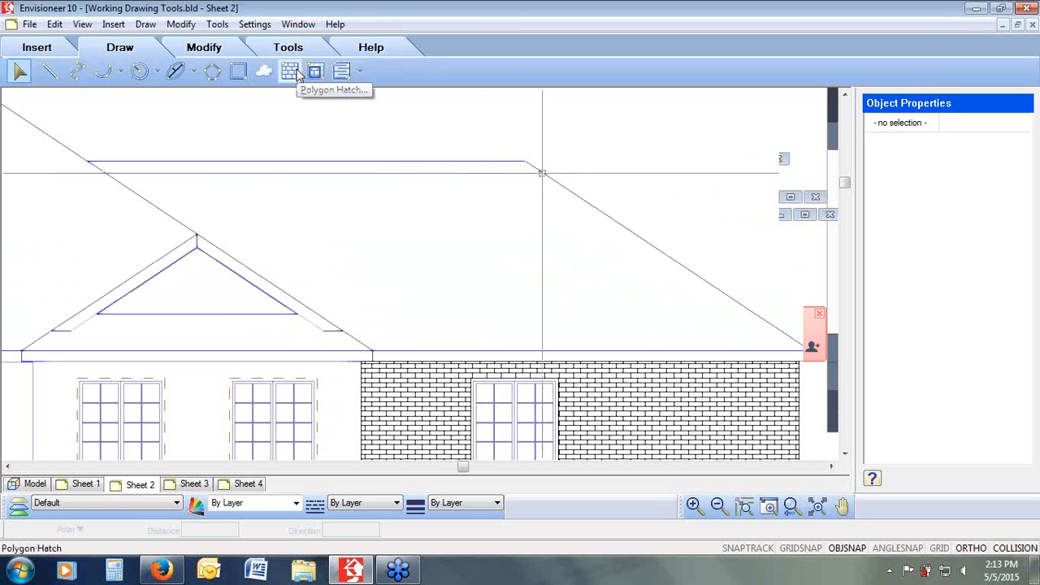
{"action": "left_click", "coordinate": [298, 74]}
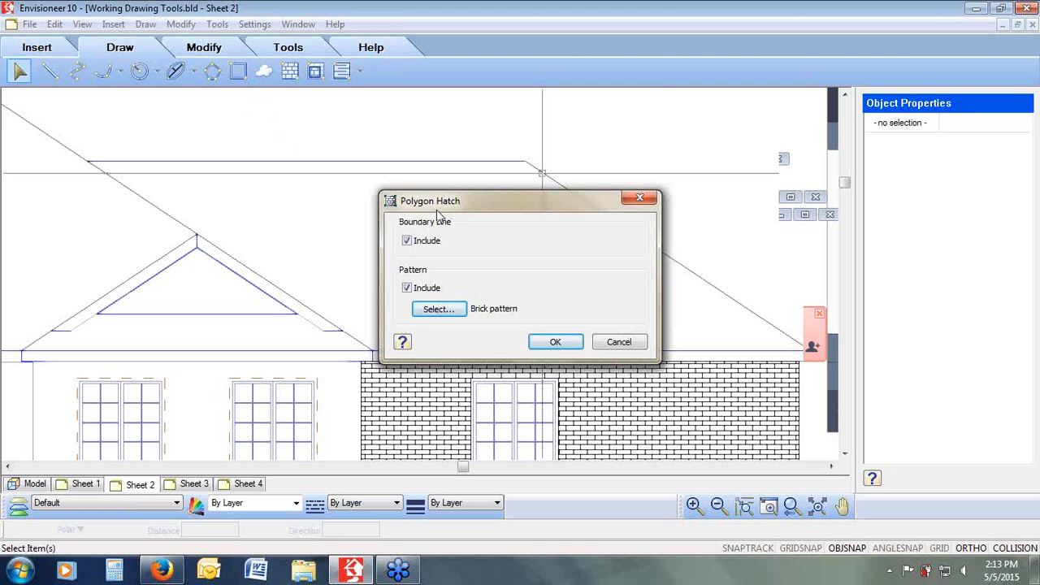
{"action": "left_click", "coordinate": [819, 197]}
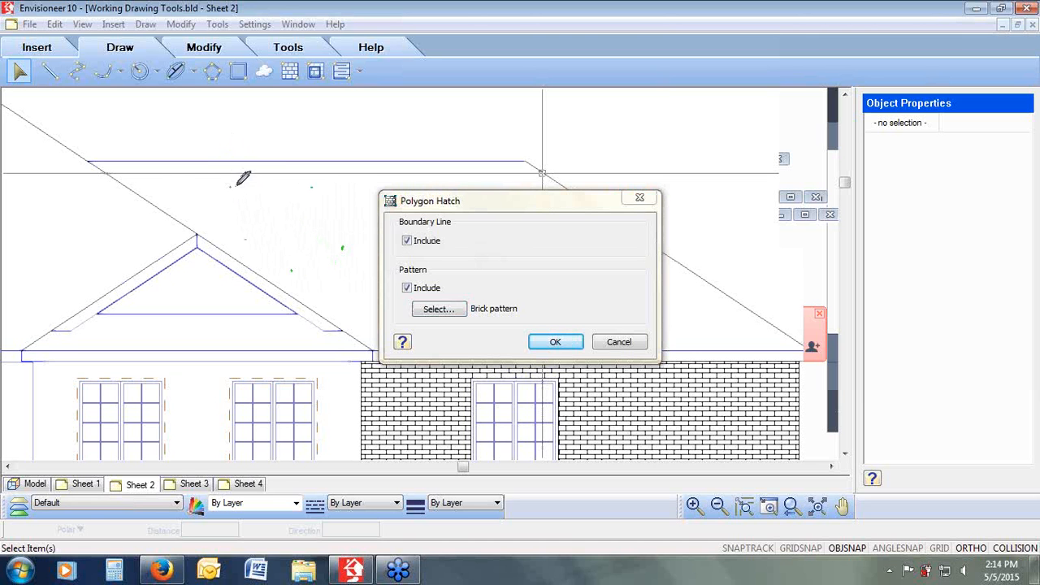
{"action": "mouse_move", "coordinate": [232, 186]}
{"action": "left_mouse_down"}
{"action": "mouse_move", "coordinate": [307, 189]}
{"action": "mouse_move", "coordinate": [346, 250]}
{"action": "mouse_move", "coordinate": [290, 270]}
{"action": "mouse_move", "coordinate": [247, 231]}
{"action": "mouse_move", "coordinate": [231, 186]}
{"action": "left_mouse_up"}
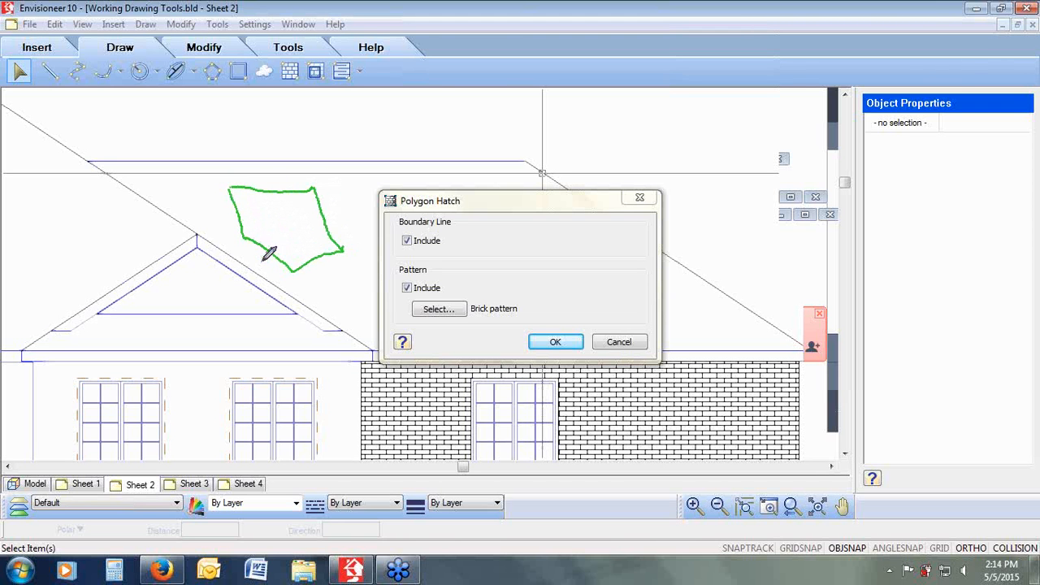
{"action": "left_click", "coordinate": [252, 214]}
{"action": "left_click_drag", "start_coordinate": [252, 214], "coordinate": [270, 213]}
{"action": "mouse_move", "coordinate": [265, 226]}
{"action": "left_mouse_down"}
{"action": "mouse_move", "coordinate": [302, 250]}
{"action": "mouse_move", "coordinate": [316, 242]}
{"action": "left_mouse_up"}
{"action": "mouse_move", "coordinate": [312, 229]}
{"action": "left_mouse_down"}
{"action": "mouse_move", "coordinate": [277, 227]}
{"action": "mouse_move", "coordinate": [297, 210]}
{"action": "mouse_move", "coordinate": [251, 205]}
{"action": "mouse_move", "coordinate": [300, 206]}
{"action": "mouse_move", "coordinate": [291, 215]}
{"action": "left_mouse_up"}
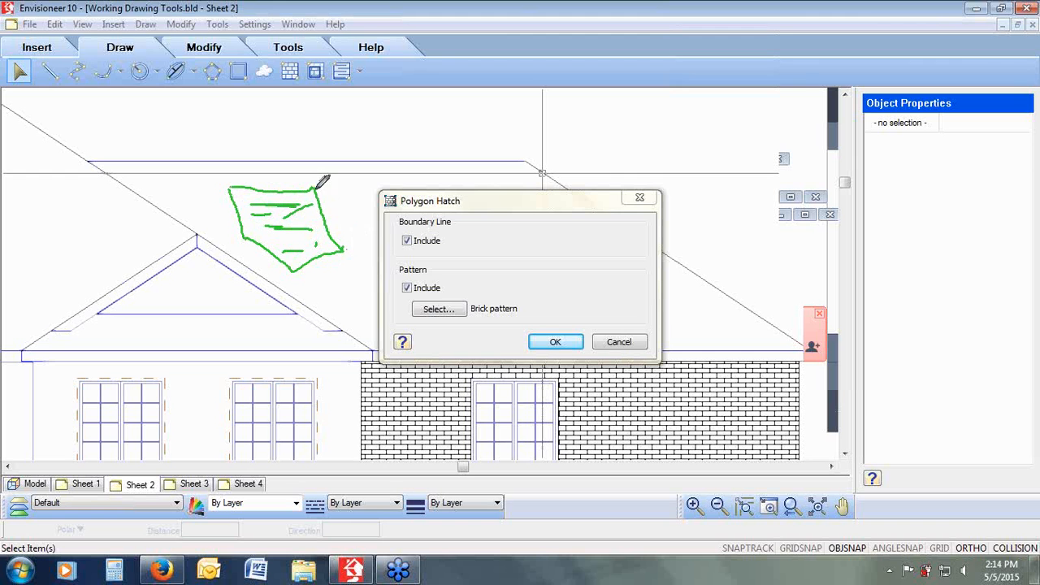
{"action": "left_click", "coordinate": [407, 242]}
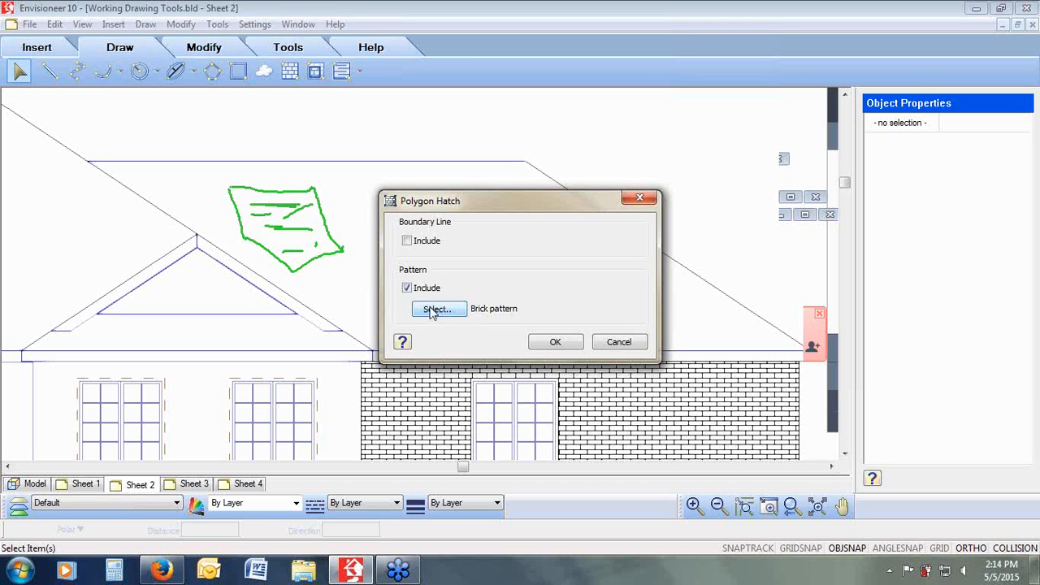
Step: Choose the Roof shingles pattern for the polygon hatch and confirm the settings
{"action": "left_click", "coordinate": [437, 310]}
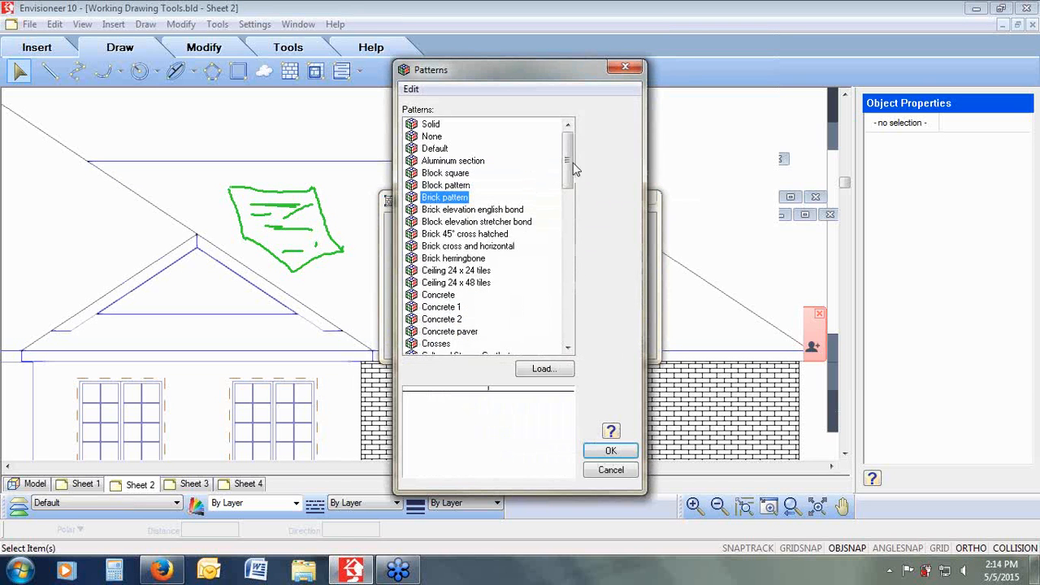
{"action": "left_click_drag", "start_coordinate": [567, 154], "coordinate": [571, 260]}
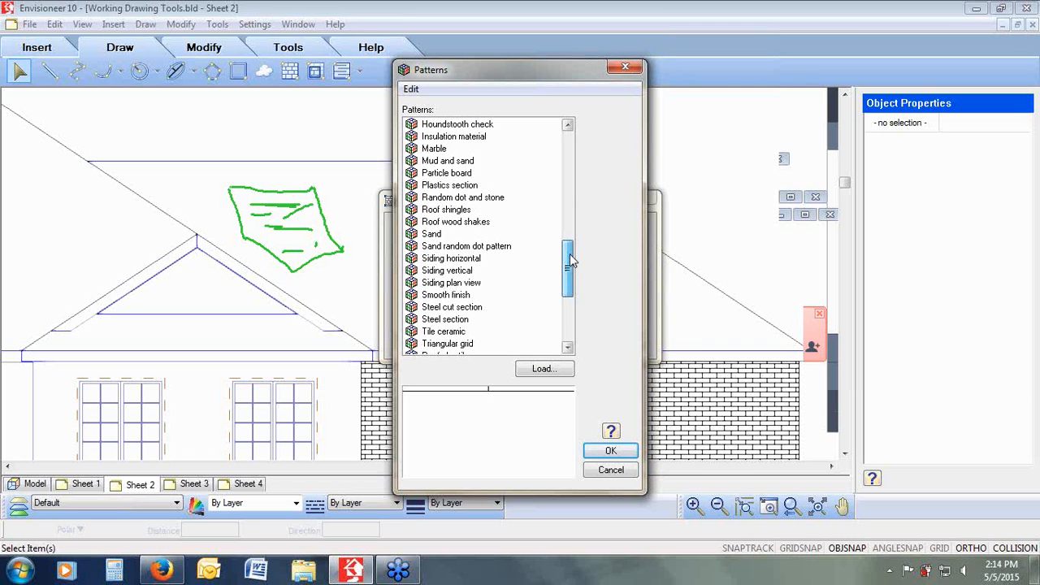
{"action": "left_click", "coordinate": [457, 210]}
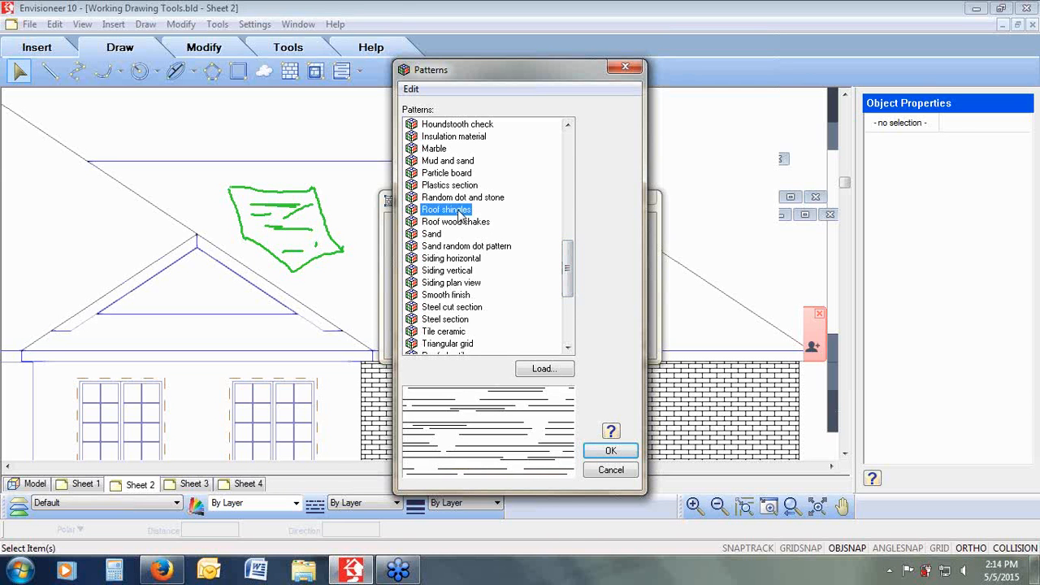
{"action": "left_click", "coordinate": [458, 224]}
{"action": "left_click", "coordinate": [457, 211]}
{"action": "left_click", "coordinate": [610, 450]}
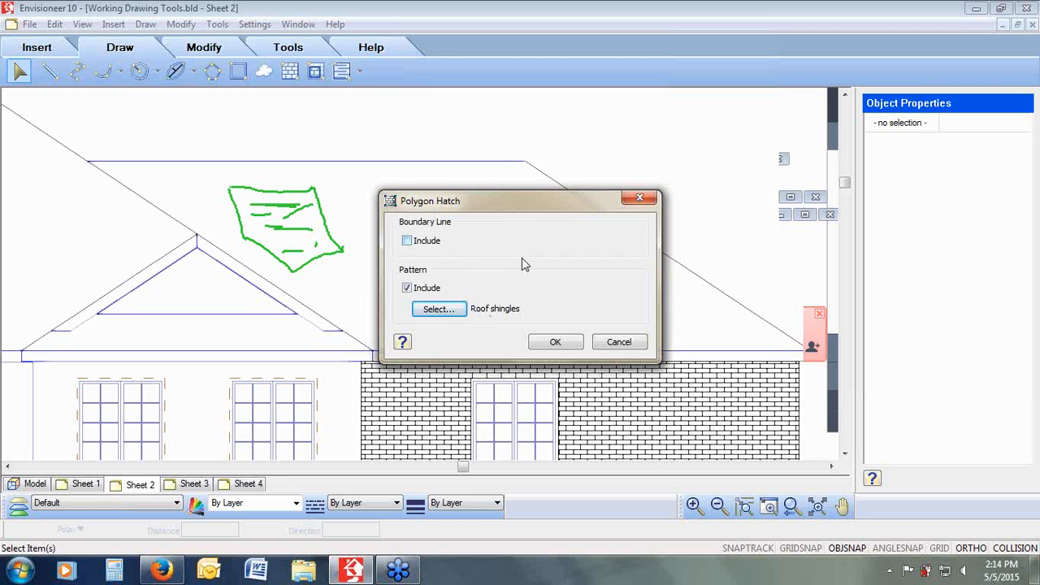
{"action": "left_click", "coordinate": [556, 342]}
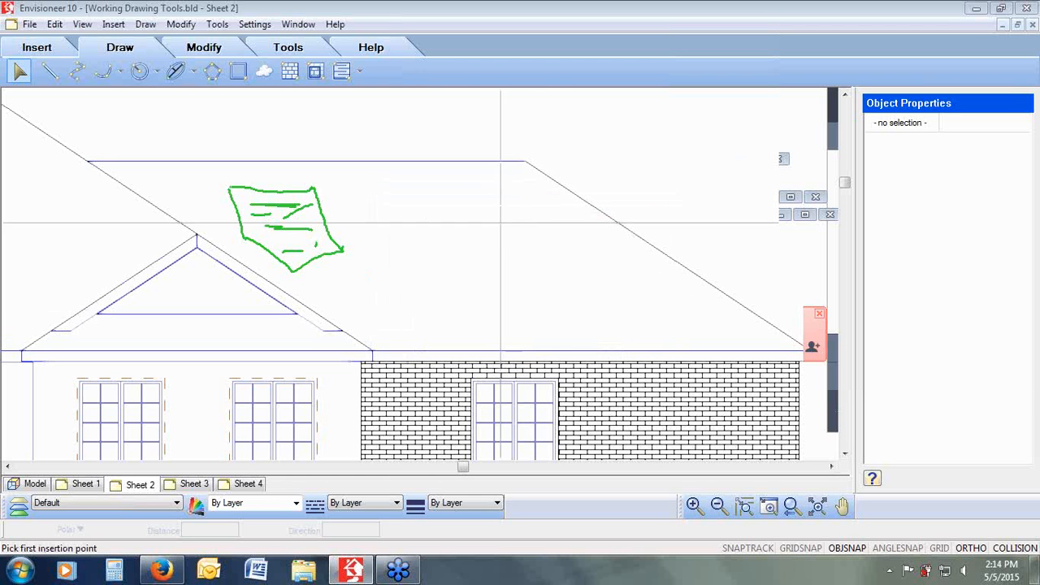
Step: Draw a six-point polygon on the right roof plane to fill it with the shingle hatch
{"action": "left_click", "coordinate": [408, 201]}
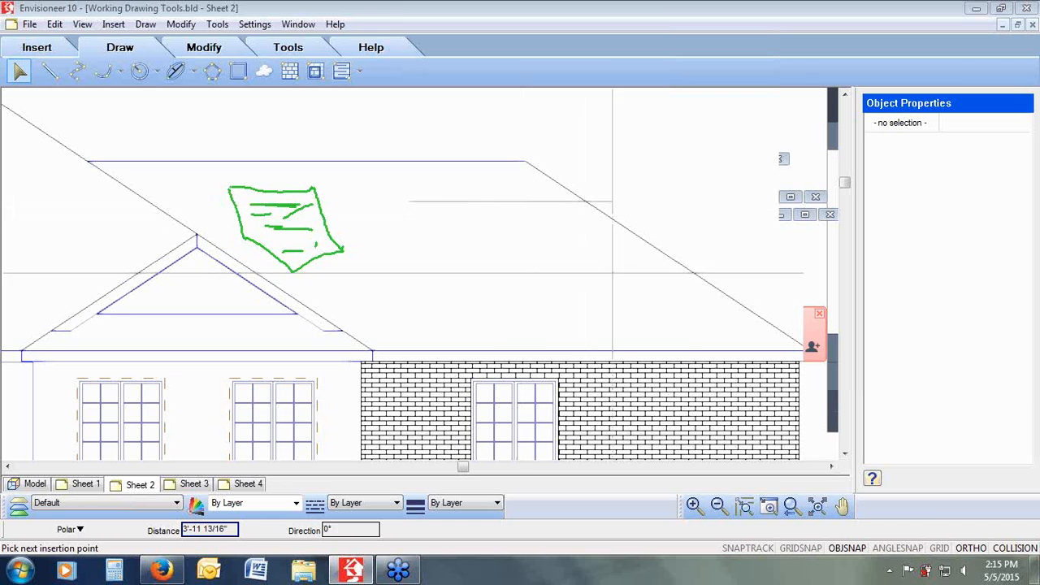
{"action": "left_click", "coordinate": [968, 547]}
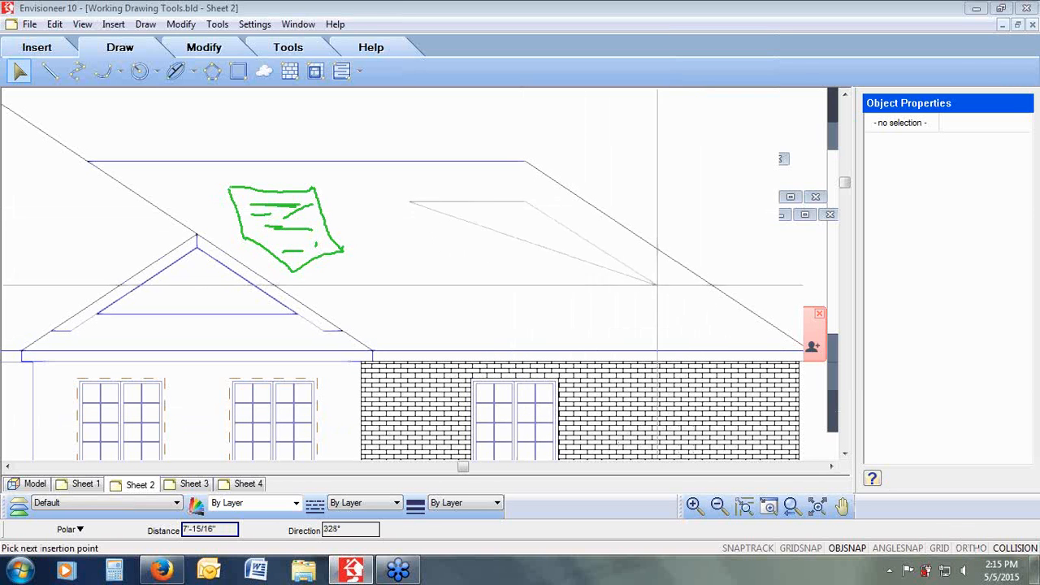
{"action": "left_click", "coordinate": [638, 259]}
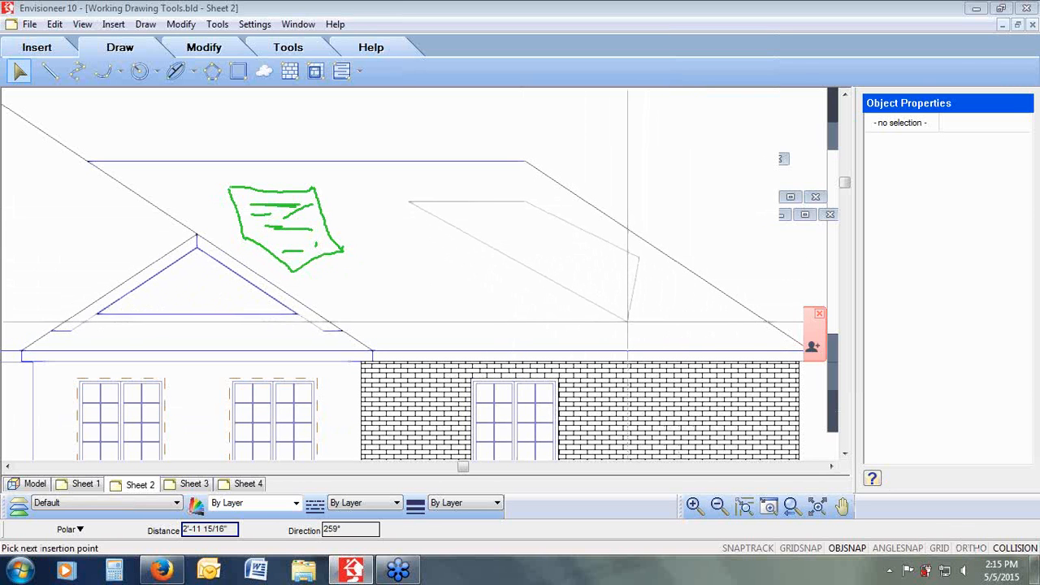
{"action": "left_click", "coordinate": [627, 321]}
{"action": "left_click", "coordinate": [473, 336]}
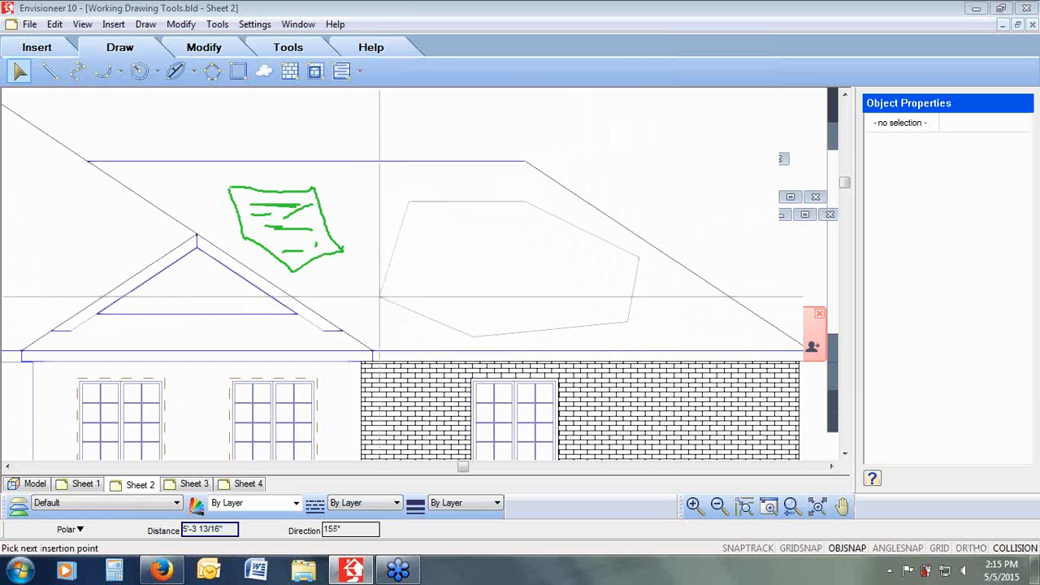
{"action": "left_click", "coordinate": [335, 273]}
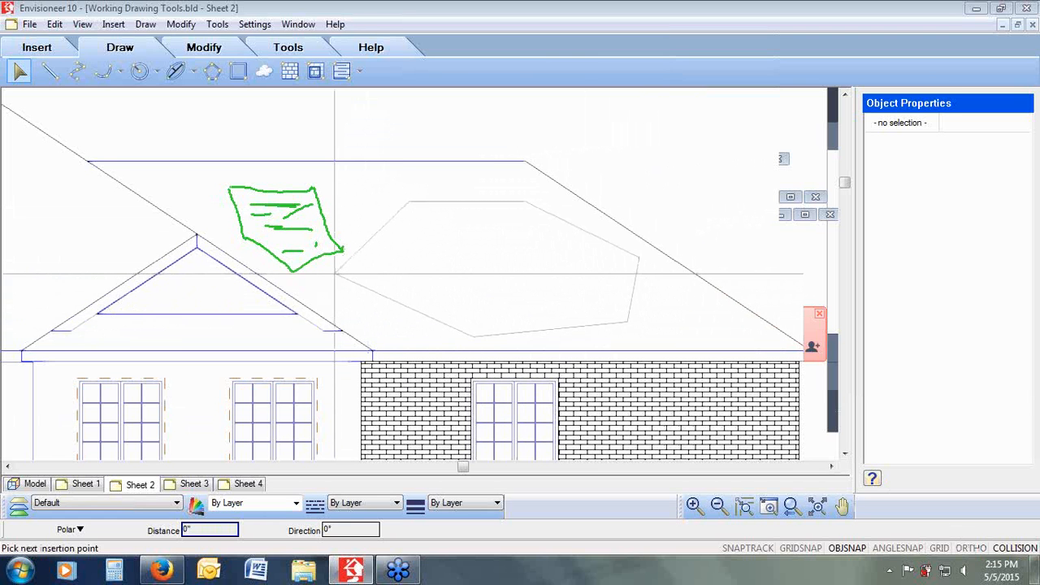
{"action": "right_click", "coordinate": [335, 274]}
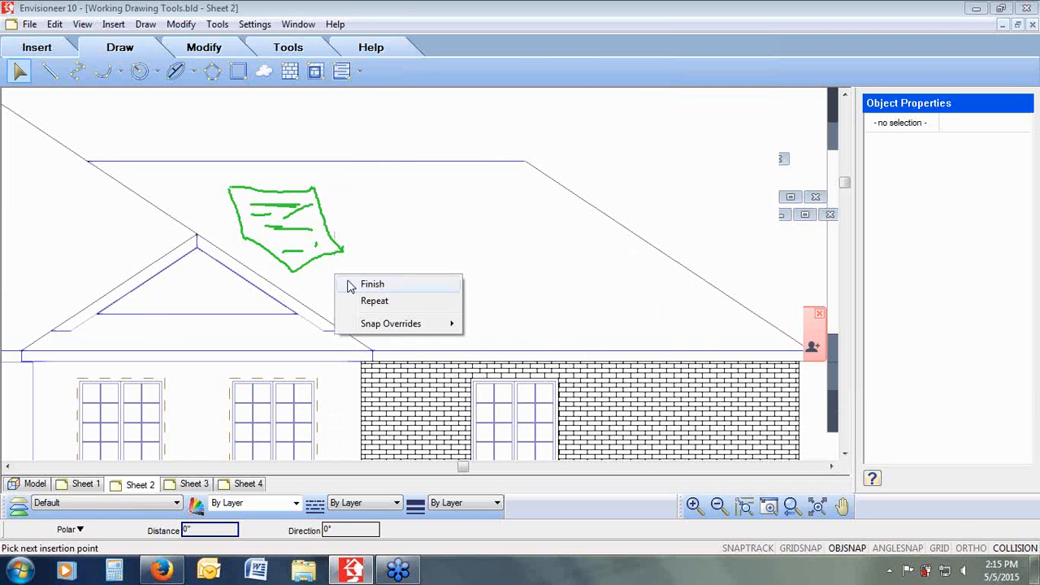
{"action": "left_click", "coordinate": [361, 282]}
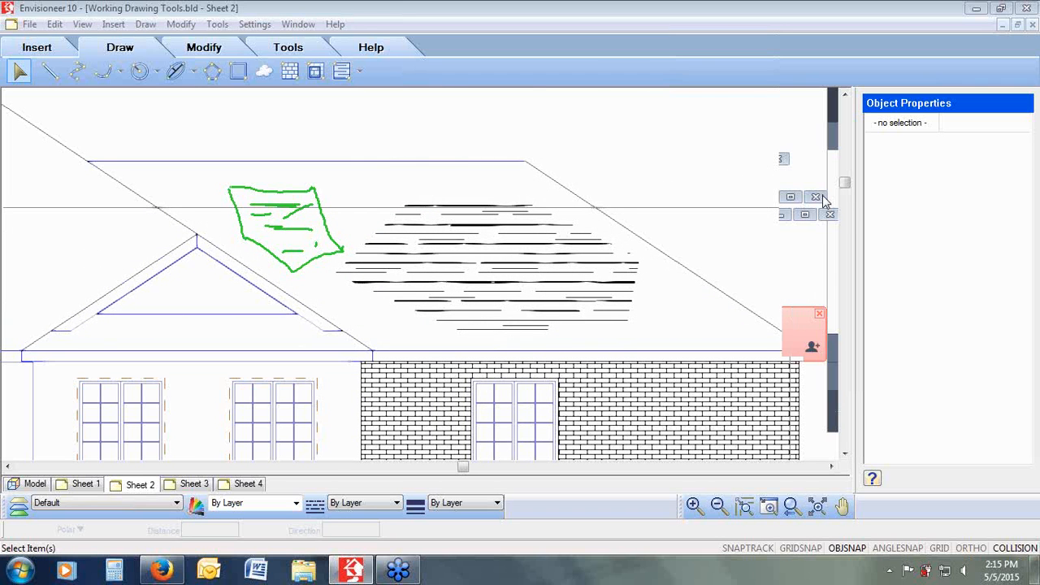
Step: Add a vertical linear dimension on the right of the elevation from the foundation bottom to the roof peak
{"action": "left_click", "coordinate": [834, 295]}
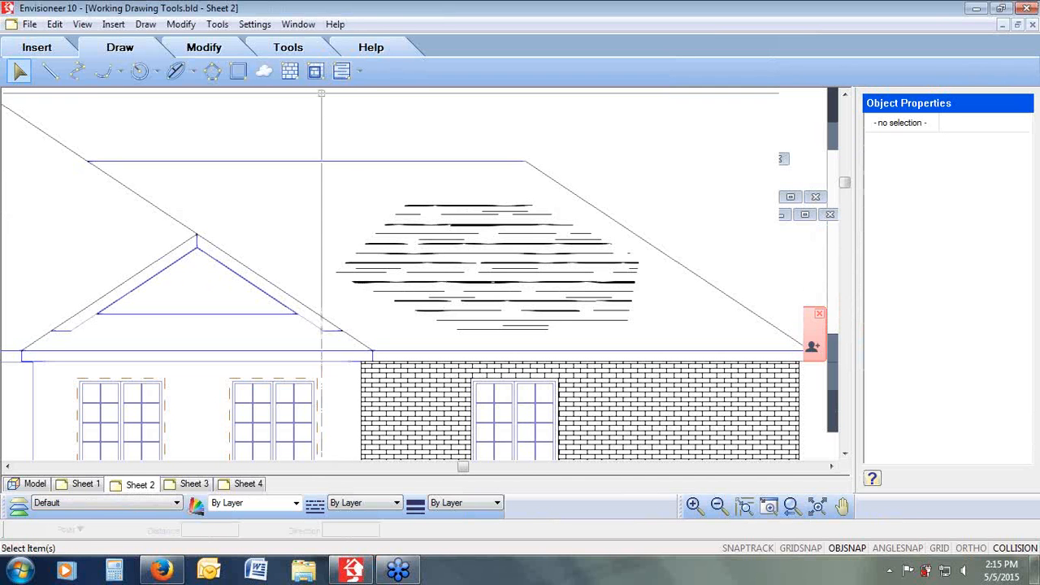
{"action": "left_click", "coordinate": [768, 506]}
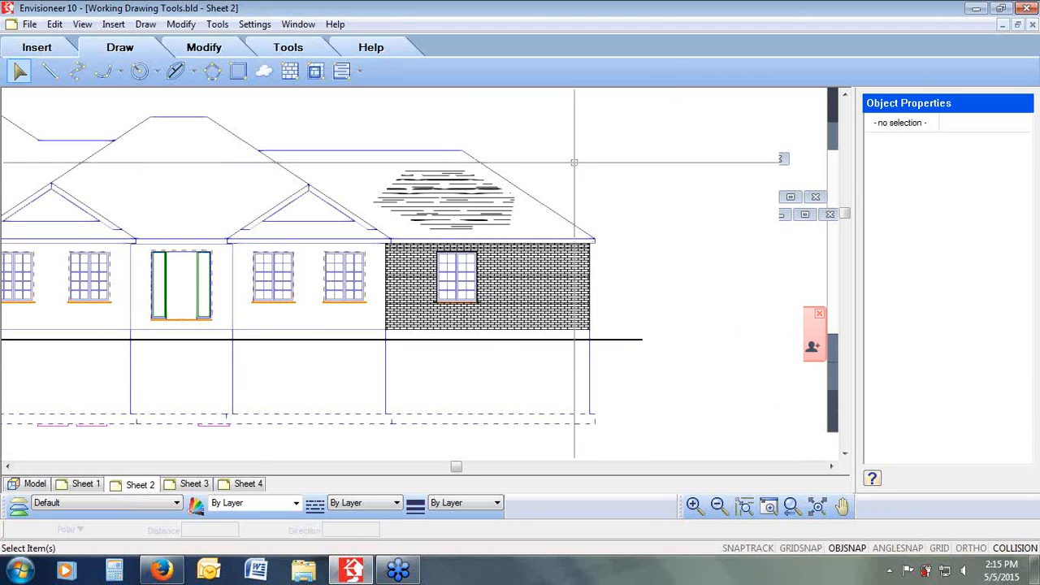
{"action": "left_click", "coordinate": [221, 26]}
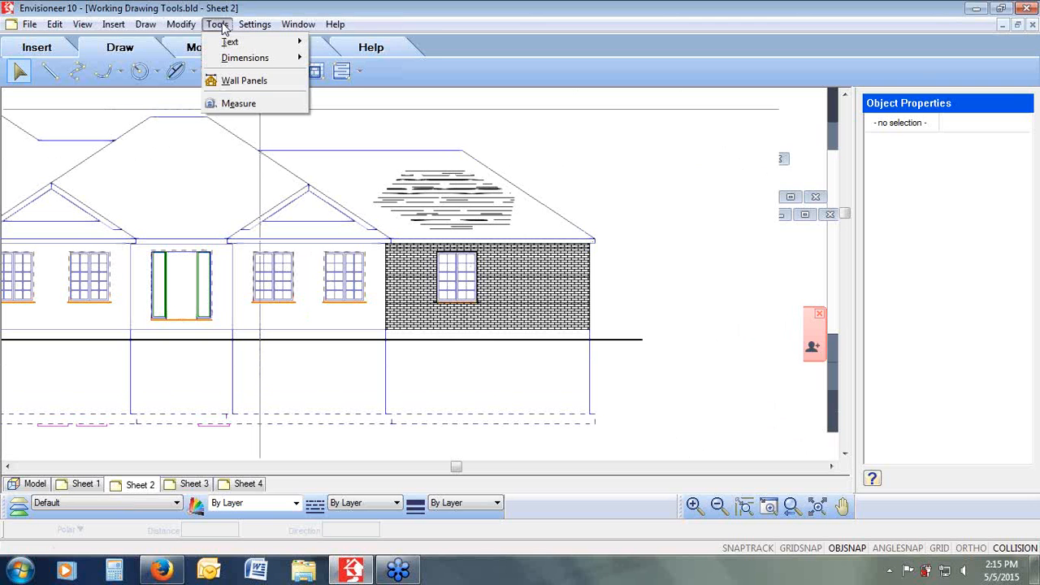
{"action": "mouse_move", "coordinate": [268, 58]}
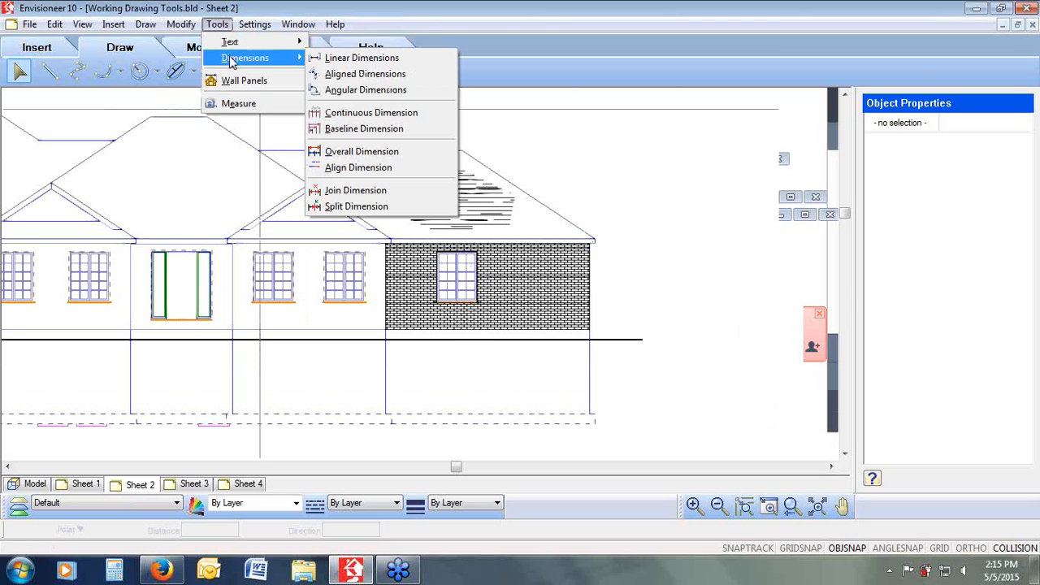
{"action": "left_click", "coordinate": [363, 57]}
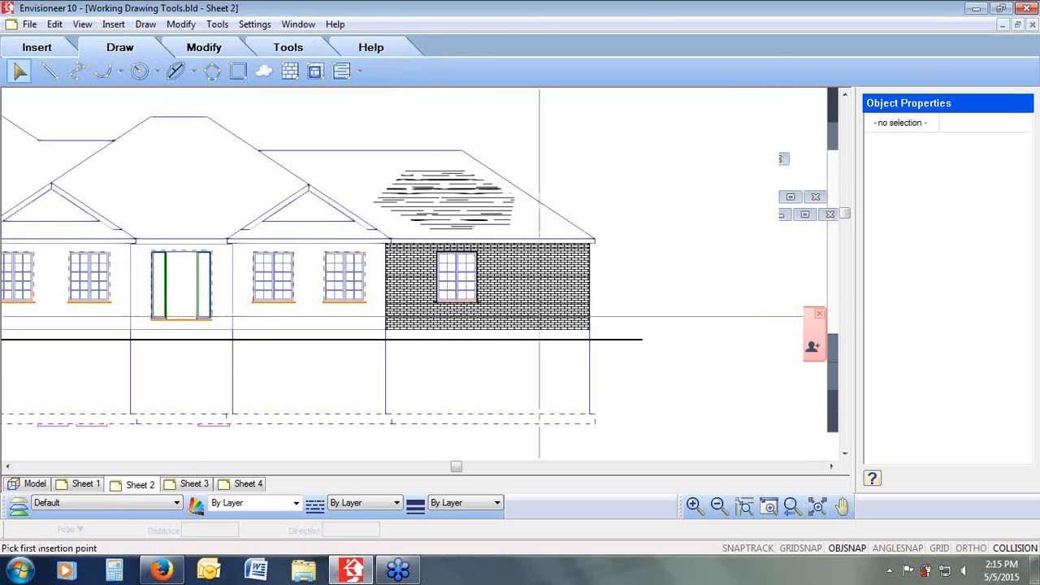
{"action": "left_click", "coordinate": [593, 423]}
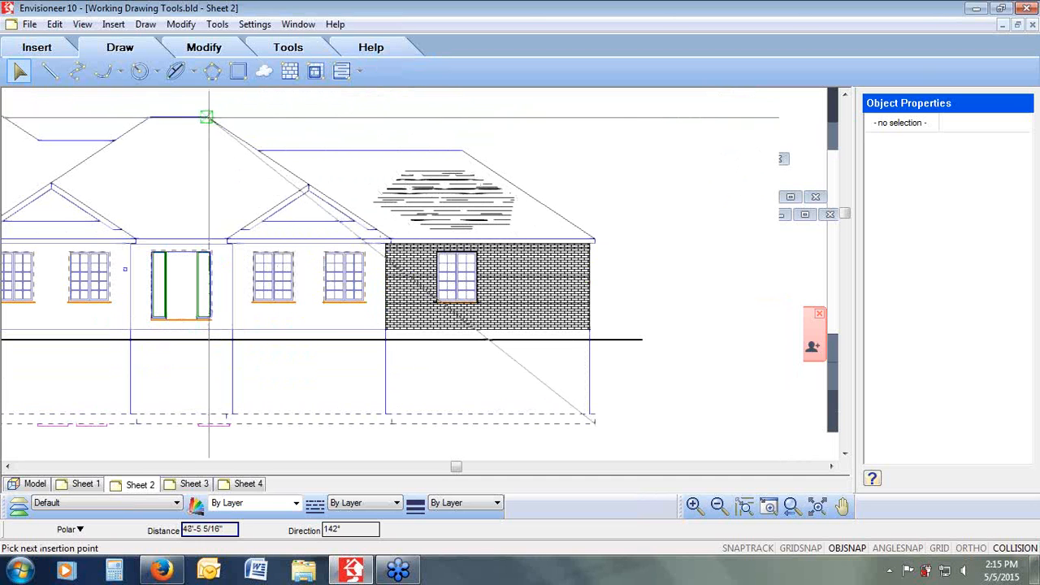
{"action": "left_click", "coordinate": [209, 118]}
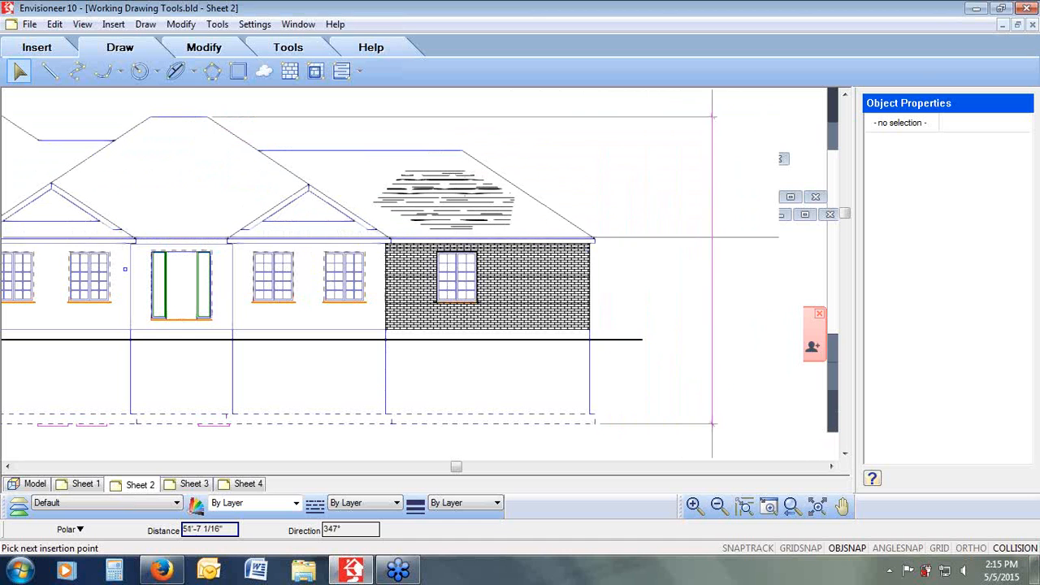
{"action": "left_click", "coordinate": [717, 238]}
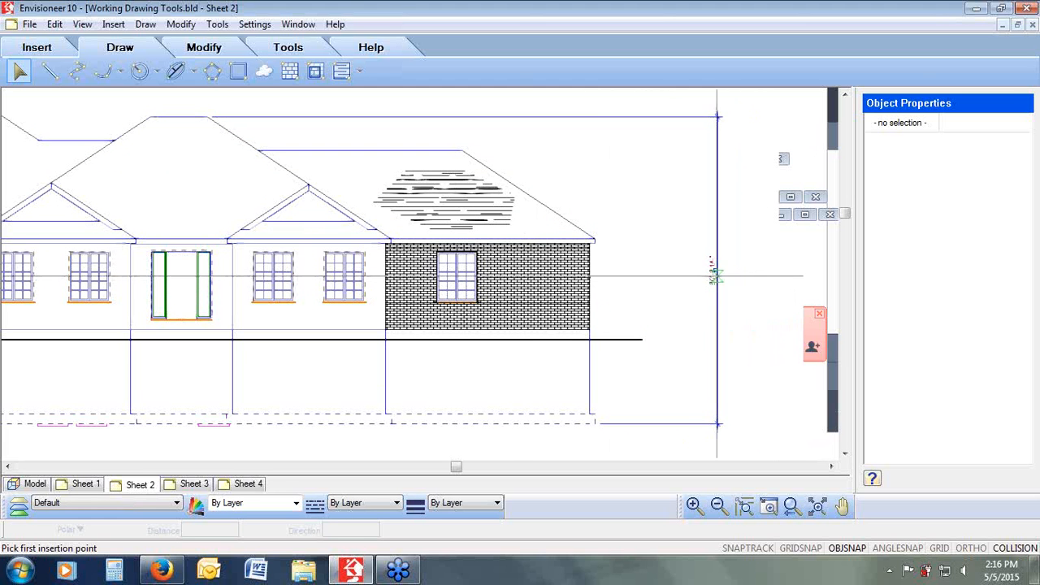
{"action": "right_click", "coordinate": [734, 279]}
{"action": "left_click", "coordinate": [749, 287]}
Step: Split the vertical elevation dimension at the grade line so it reads as two parts
{"action": "left_click", "coordinate": [714, 270]}
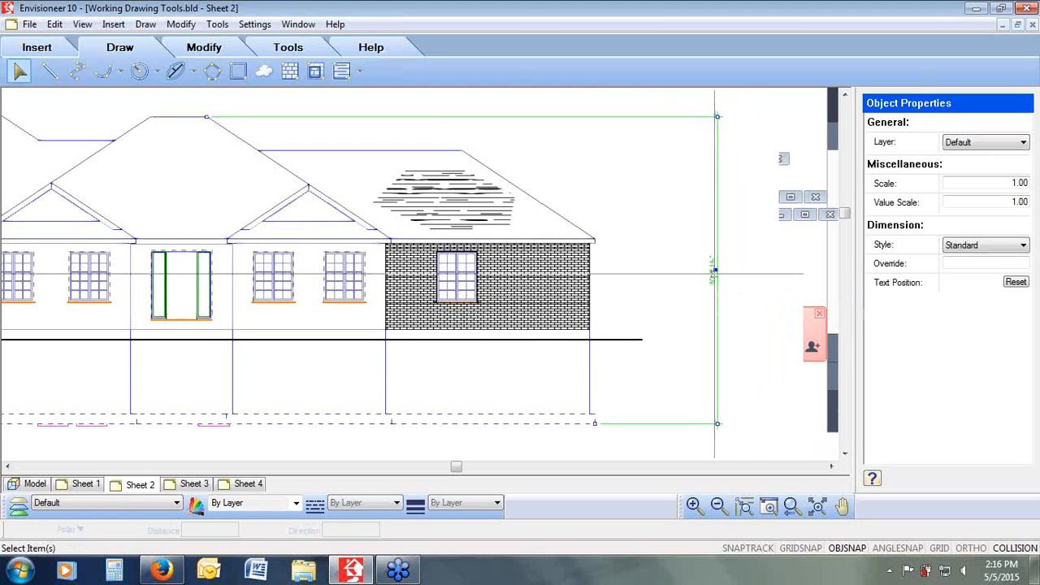
{"action": "left_click", "coordinate": [225, 26]}
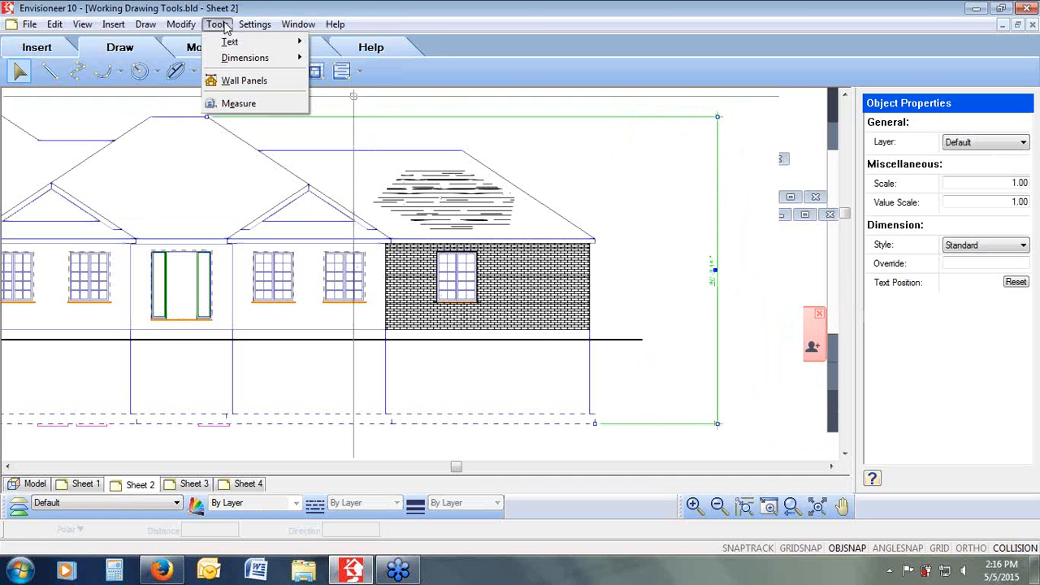
{"action": "mouse_move", "coordinate": [231, 58]}
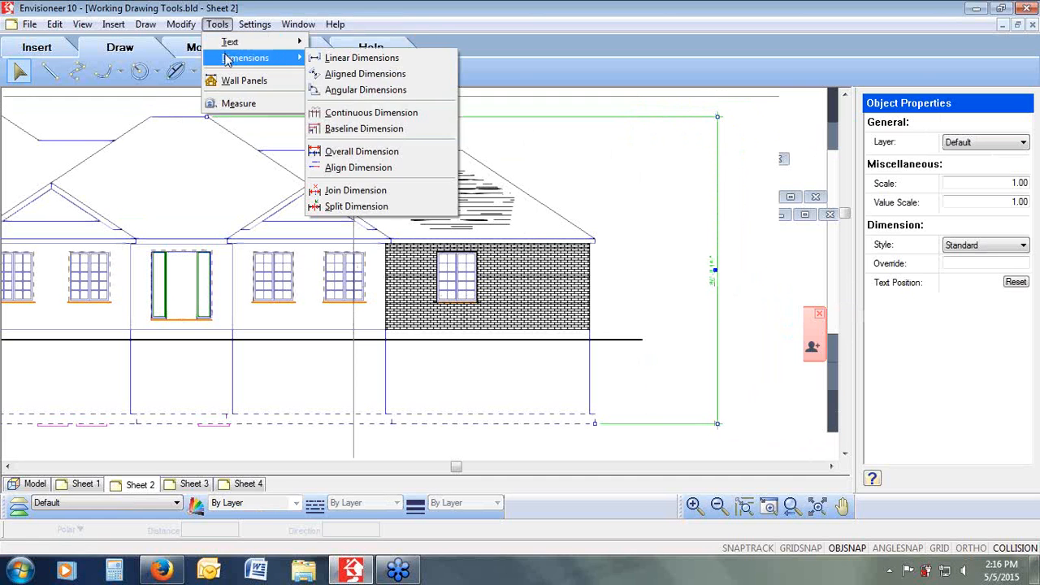
{"action": "left_click", "coordinate": [358, 206]}
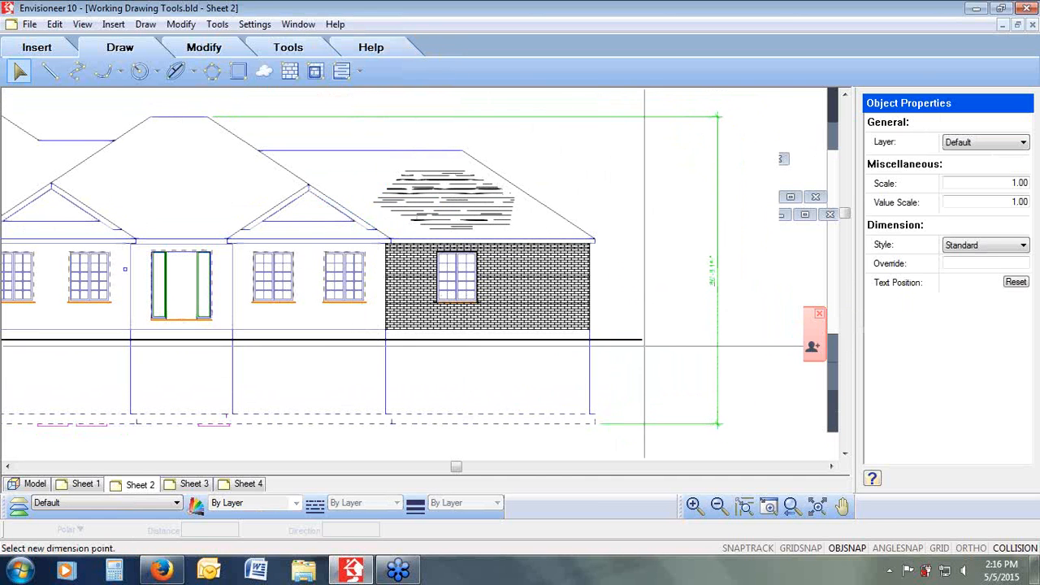
{"action": "left_click", "coordinate": [632, 339]}
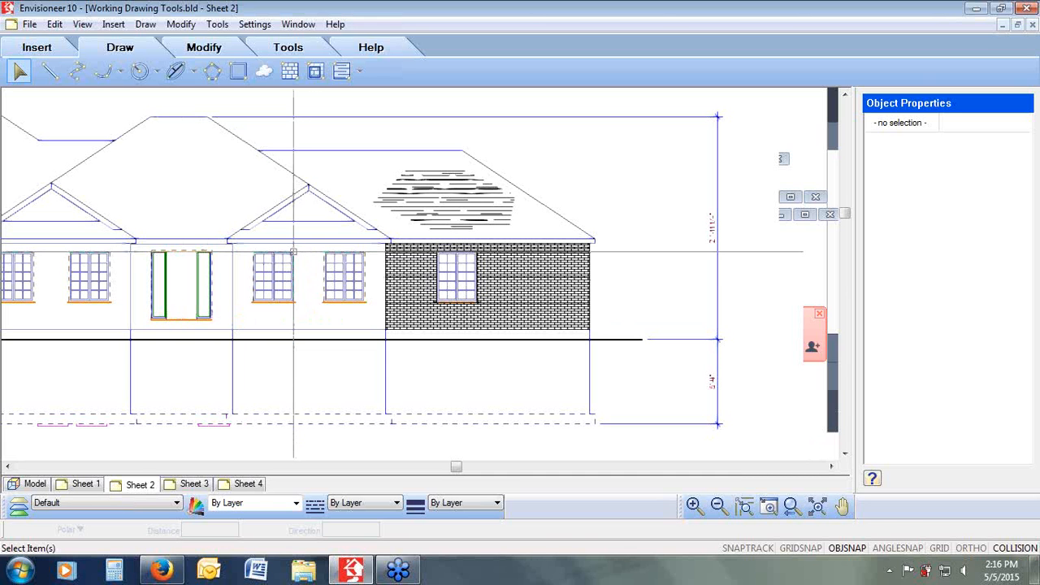
Step: Draw a revision cloud around the two windows on the left gable of the elevation
{"action": "left_click", "coordinate": [792, 506]}
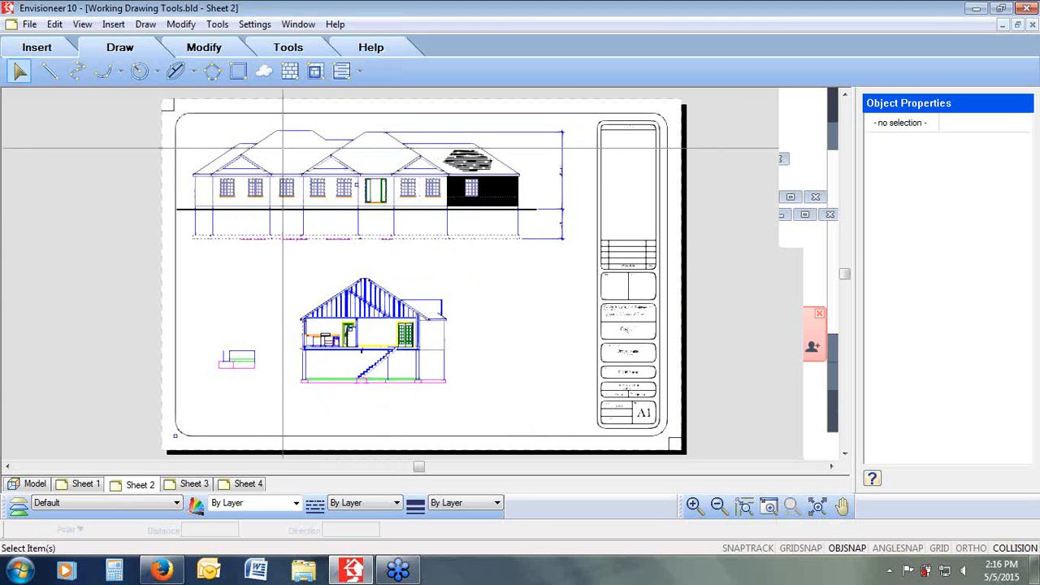
{"action": "left_click_drag", "start_coordinate": [283, 147], "coordinate": [183, 225]}
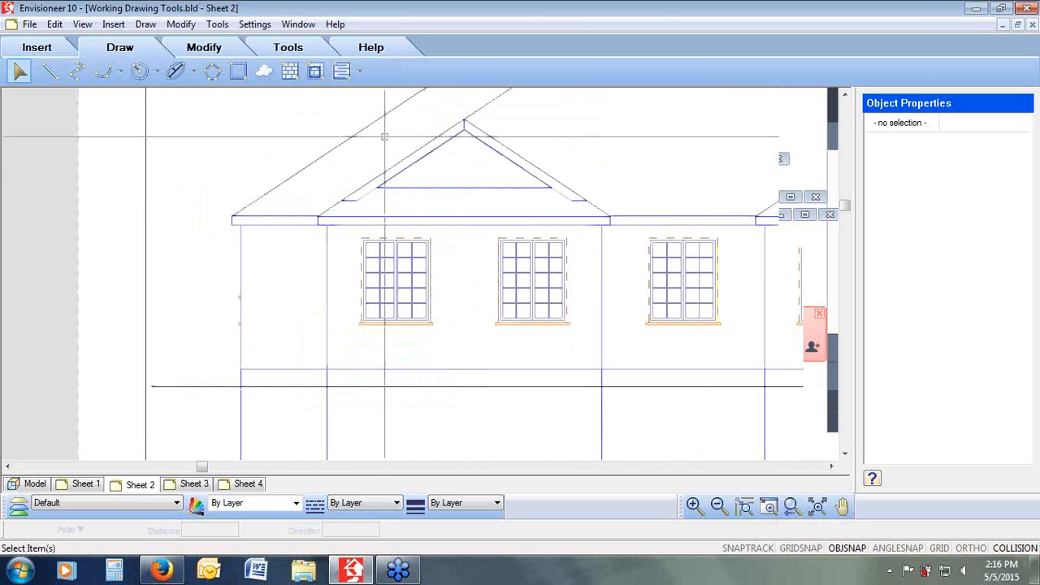
{"action": "left_click", "coordinate": [362, 71]}
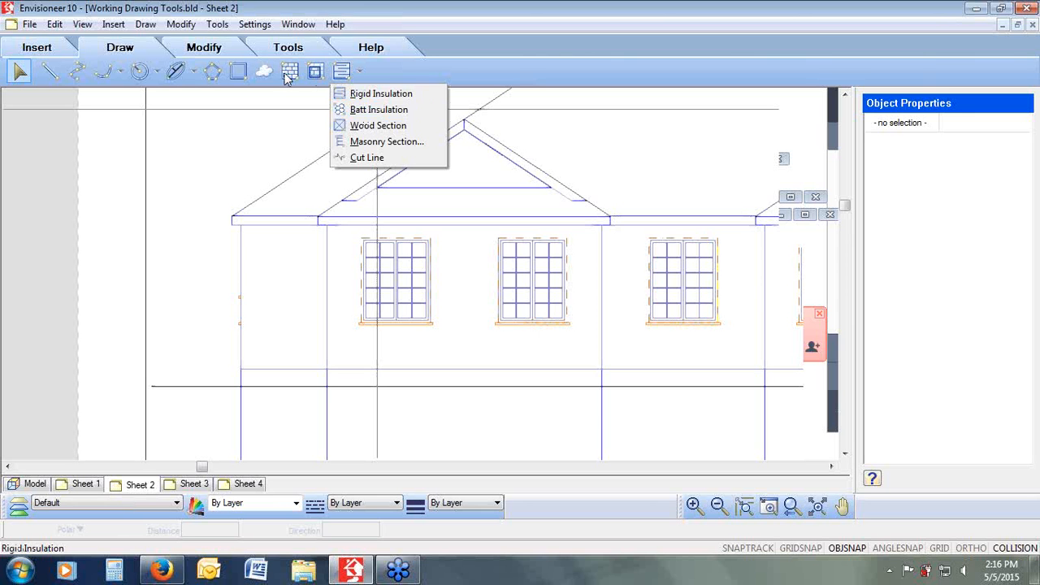
{"action": "left_click", "coordinate": [421, 72]}
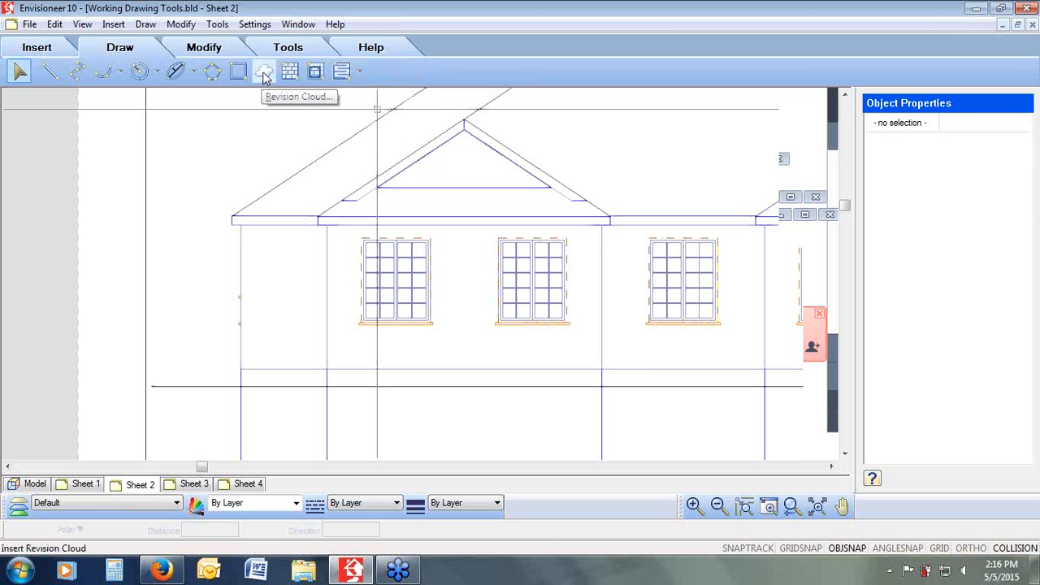
{"action": "left_click", "coordinate": [264, 73]}
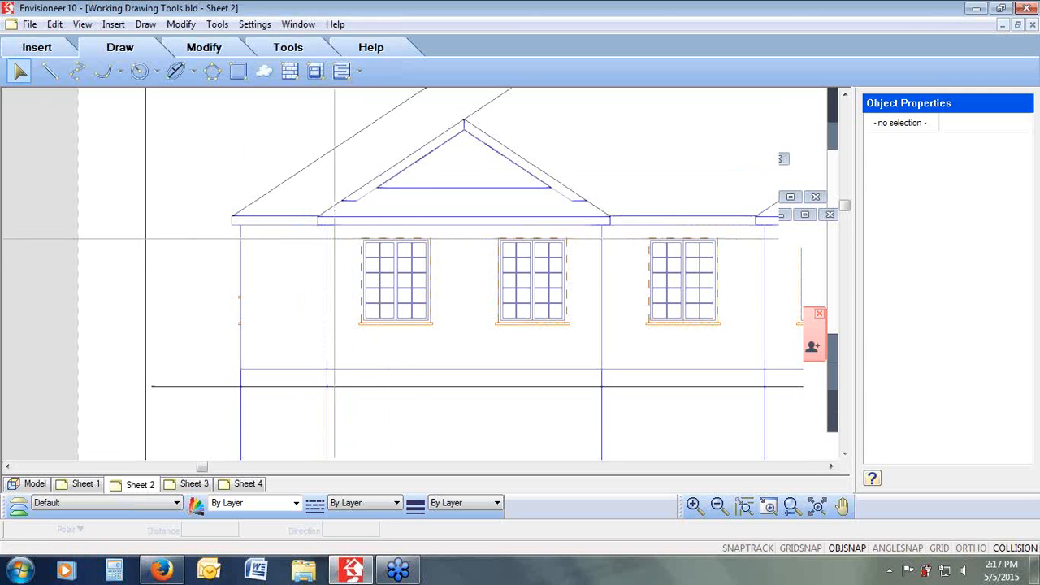
{"action": "left_click", "coordinate": [379, 199]}
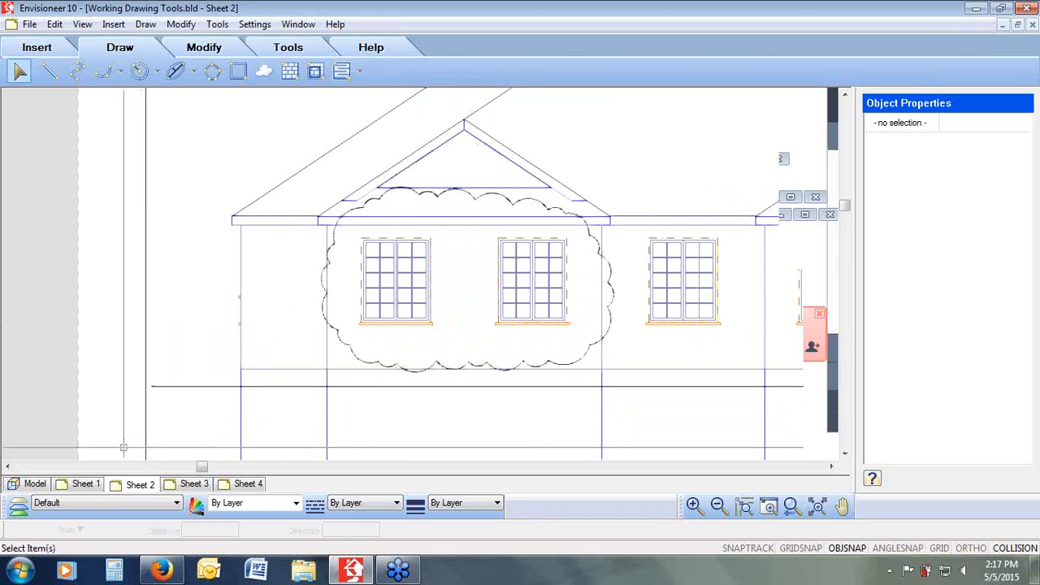
Step: Add the text REV. 1 just below the revision cloud
{"action": "left_click", "coordinate": [217, 24]}
{"action": "mouse_move", "coordinate": [228, 42]}
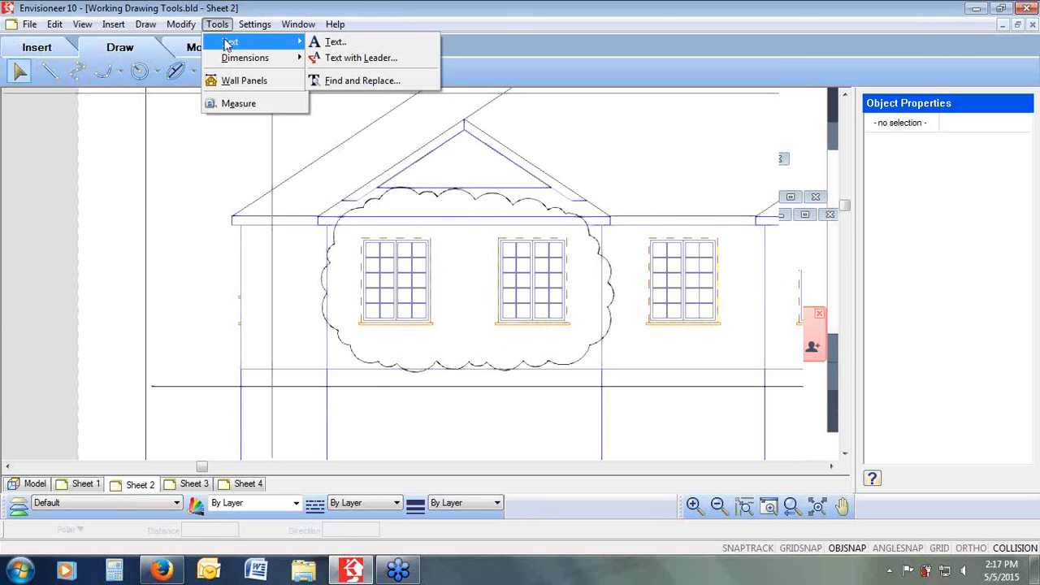
{"action": "left_click", "coordinate": [333, 41]}
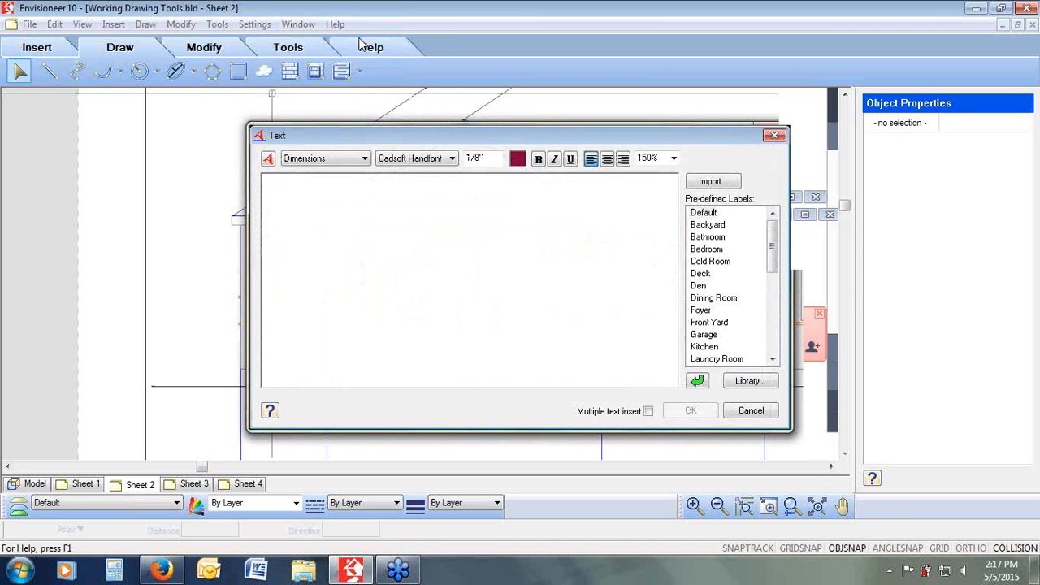
{"action": "type", "text": "RE"}
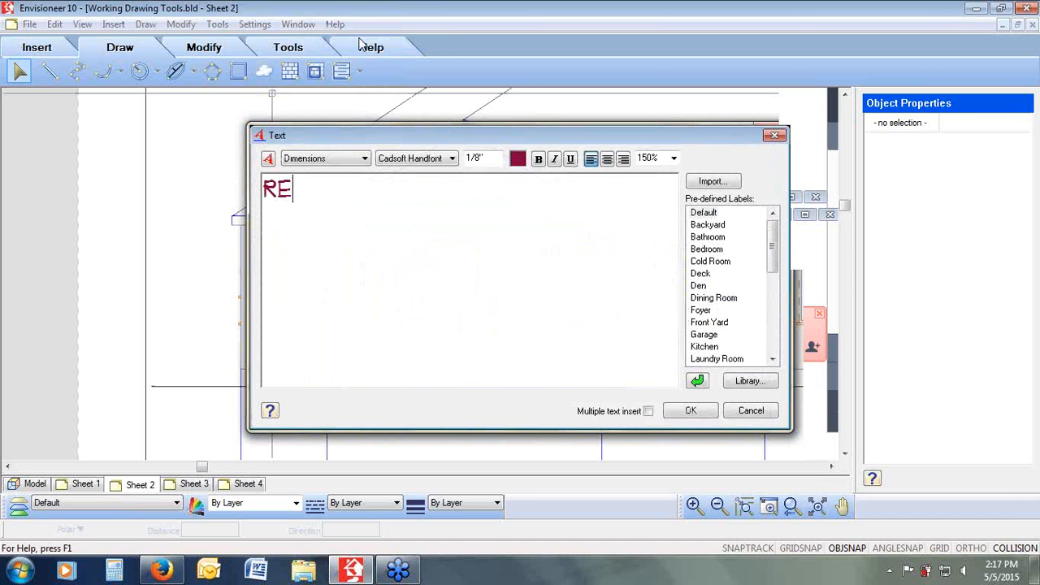
{"action": "type", "text": "V. 1"}
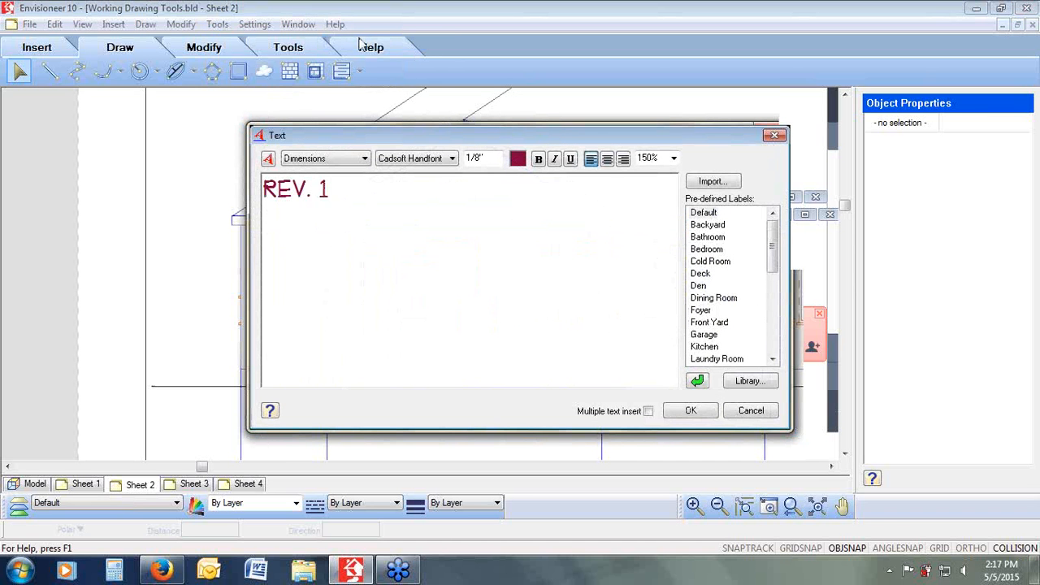
{"action": "left_click", "coordinate": [690, 410]}
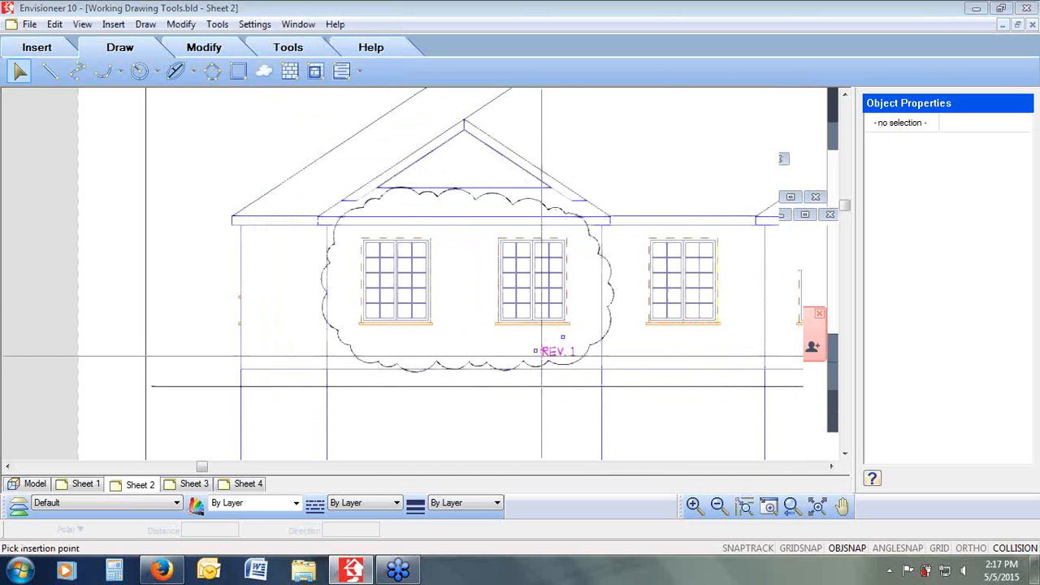
{"action": "left_click", "coordinate": [540, 355]}
Step: Insert the number 1 in the No. column of the title block's revision table with multiple text insert enabled
{"action": "left_click", "coordinate": [792, 508]}
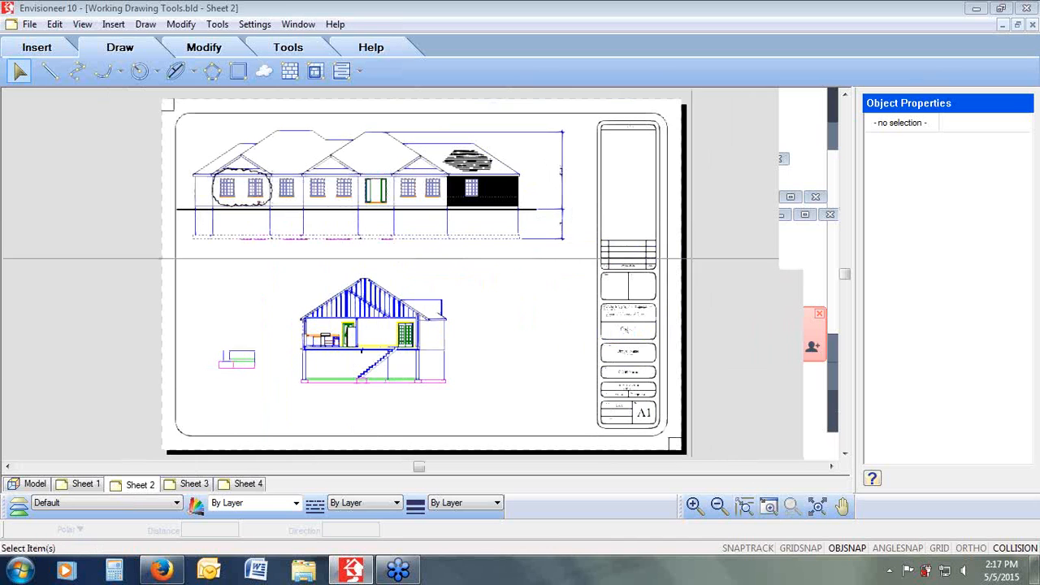
{"action": "left_click_drag", "start_coordinate": [674, 232], "coordinate": [577, 281]}
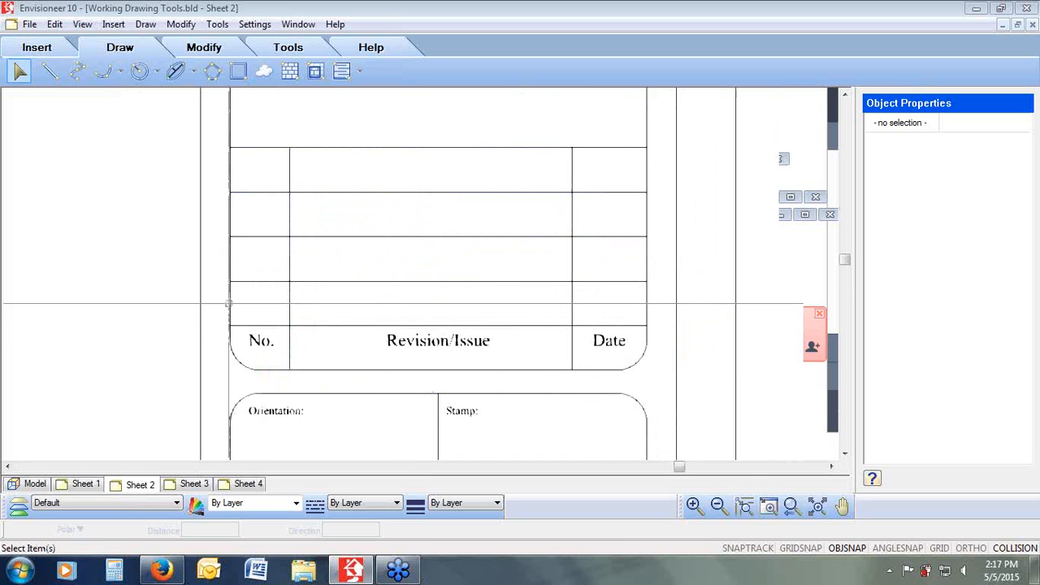
{"action": "left_click", "coordinate": [219, 24]}
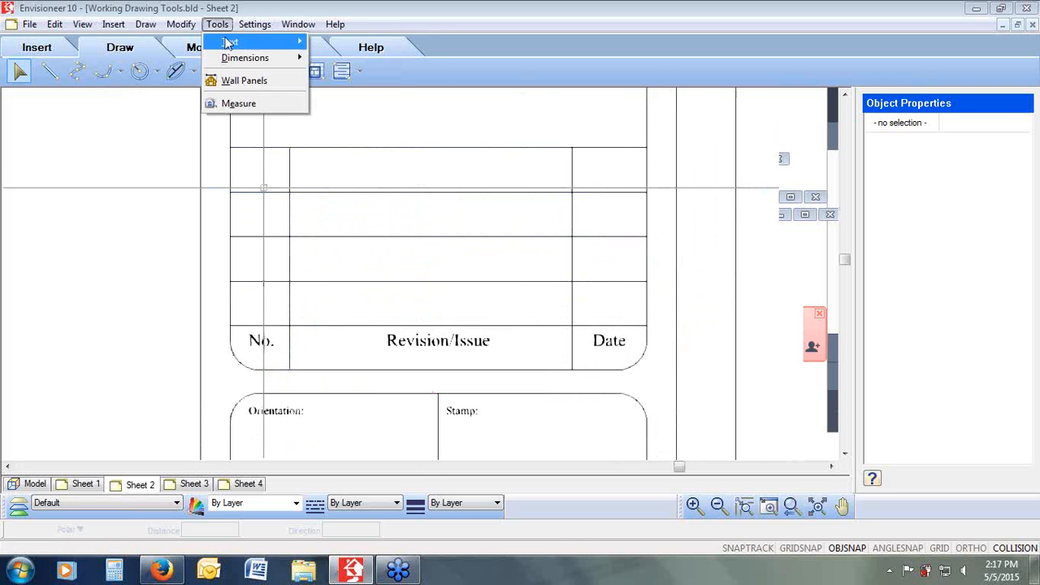
{"action": "mouse_move", "coordinate": [230, 41]}
{"action": "left_click", "coordinate": [353, 47]}
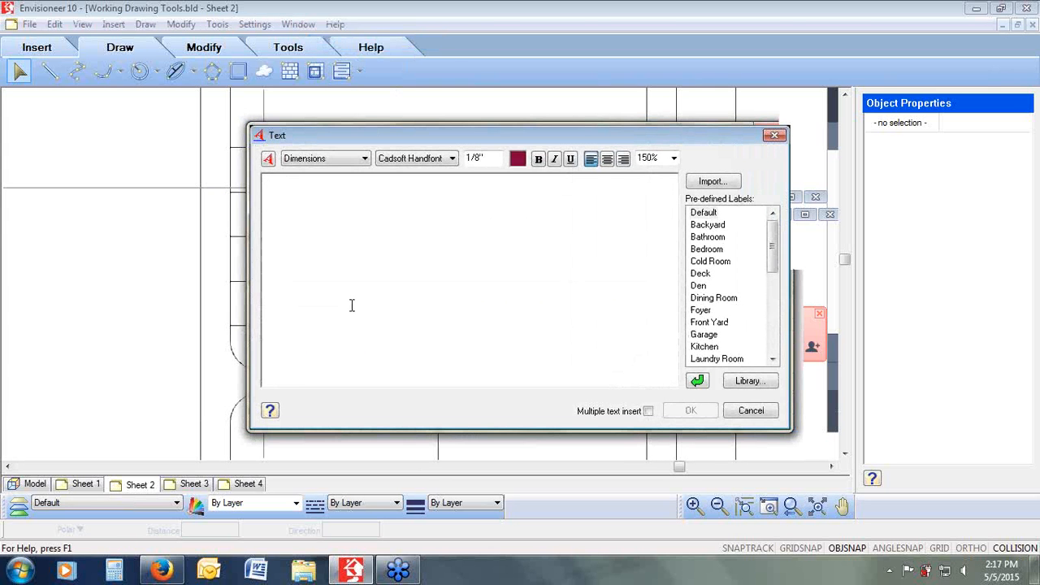
{"action": "type", "text": "1"}
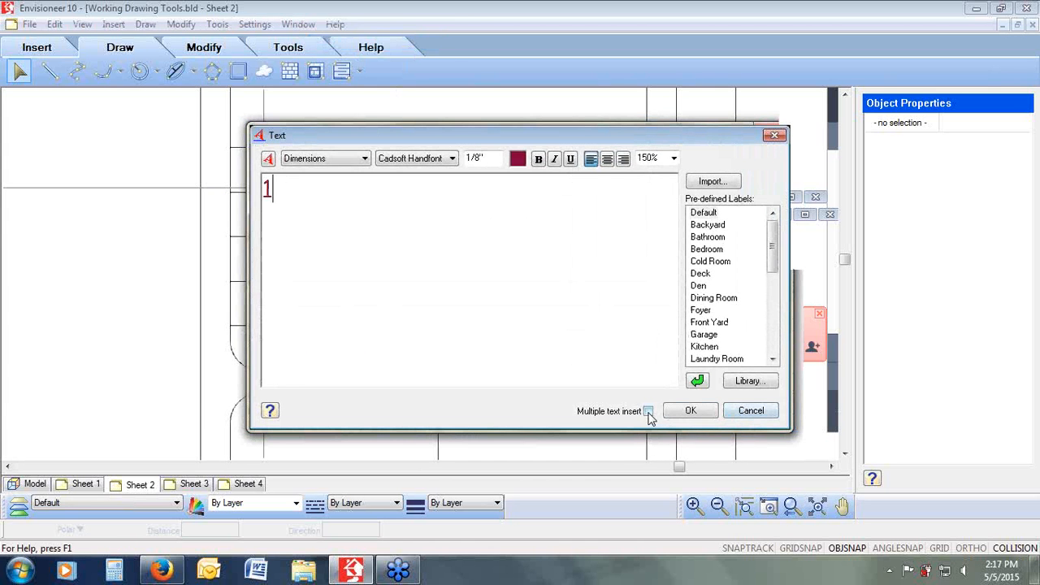
{"action": "left_click", "coordinate": [648, 411]}
{"action": "left_click", "coordinate": [688, 412]}
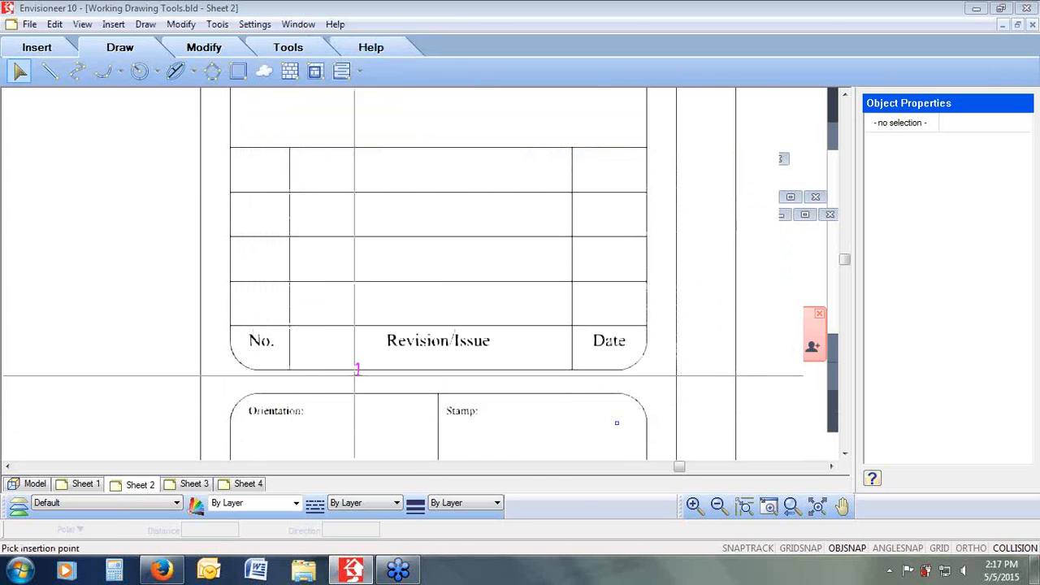
{"action": "left_click", "coordinate": [254, 310]}
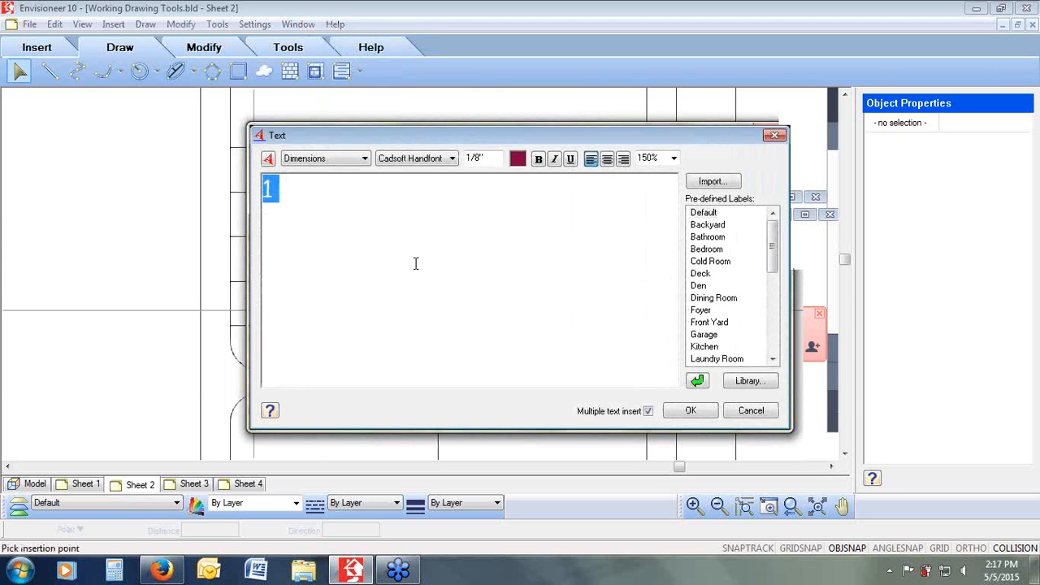
Step: Add Update Windows in the Revision/Issue column of the same row, then close the text dialog
{"action": "type", "text": "UP"}
{"action": "key", "text": "BackSpace"}
{"action": "key", "text": "BackSpace"}
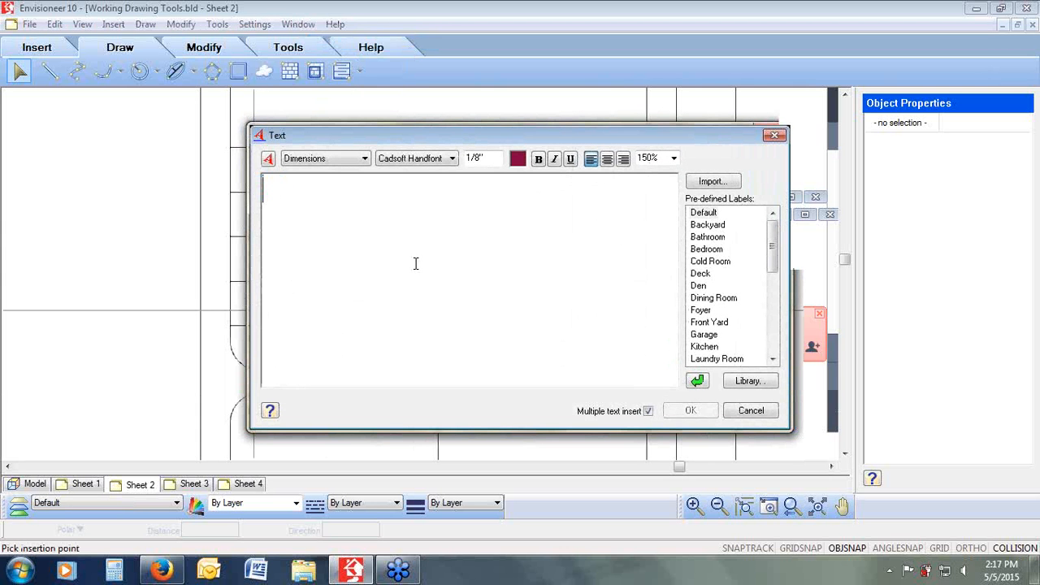
{"action": "type", "text": "Update W"}
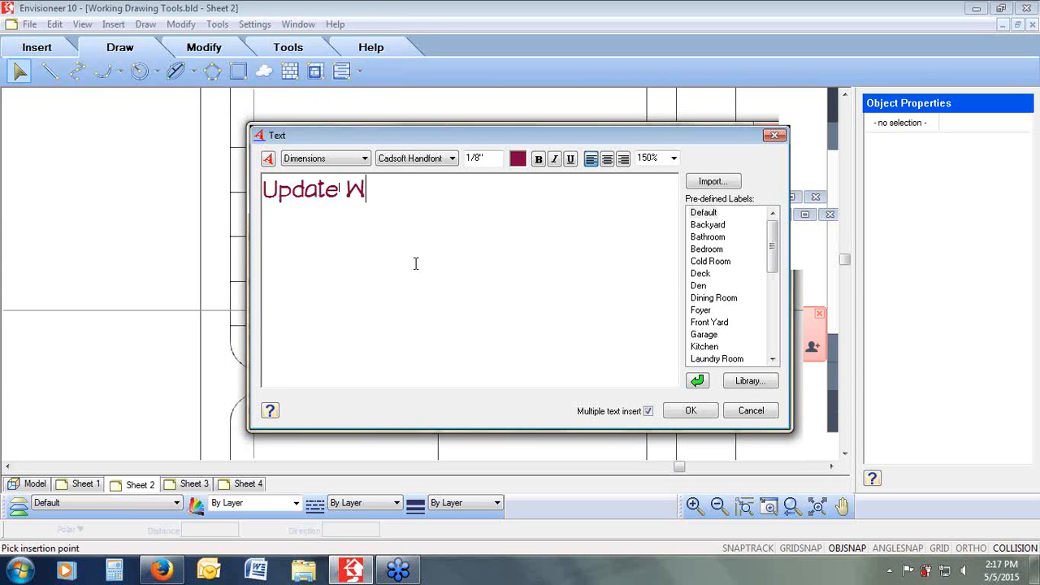
{"action": "type", "text": "indows"}
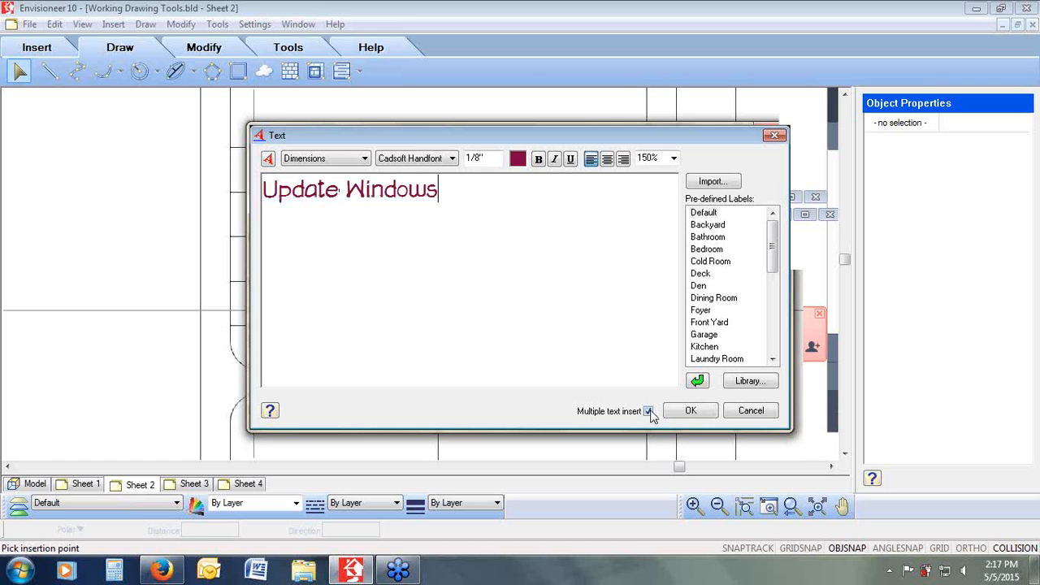
{"action": "left_click", "coordinate": [689, 413]}
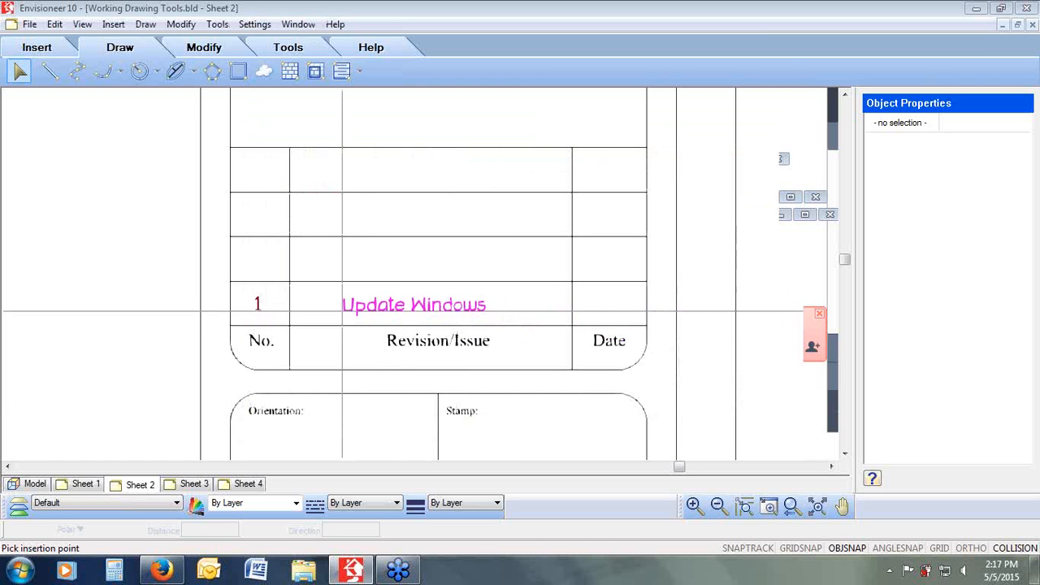
{"action": "left_click", "coordinate": [342, 312]}
{"action": "left_click", "coordinate": [748, 409]}
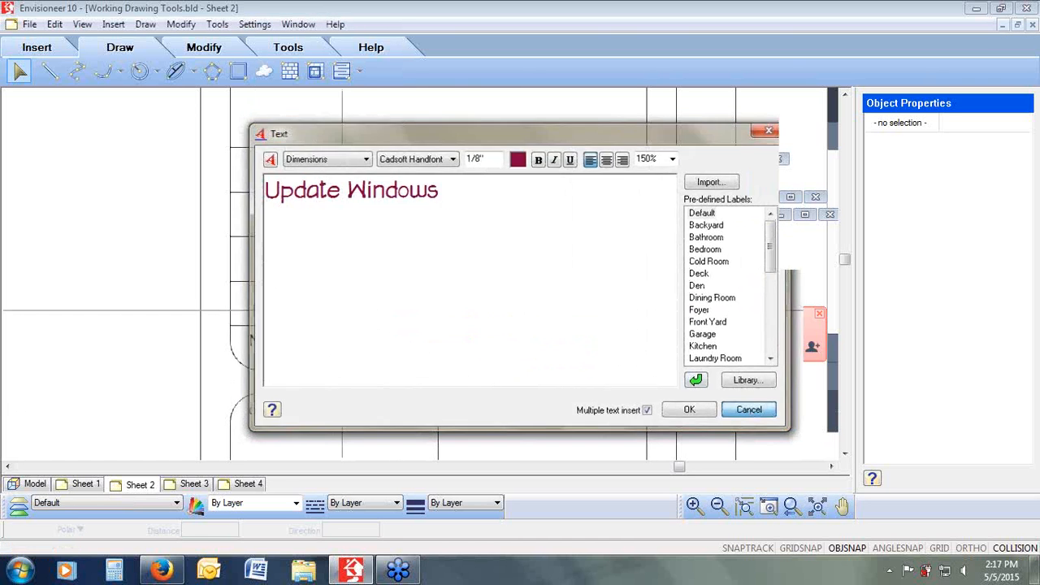
Step: Add a vertical linear dimension on the right of the section from the footing bottom to the main floor level
{"action": "left_click", "coordinate": [790, 507]}
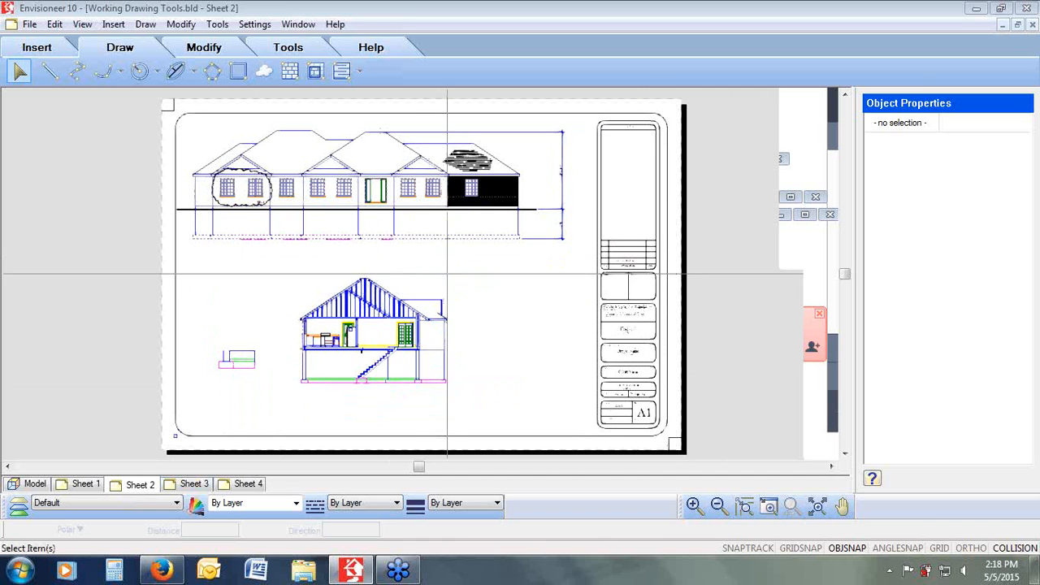
{"action": "mouse_move", "coordinate": [446, 277]}
{"action": "left_mouse_down"}
{"action": "mouse_move", "coordinate": [336, 367]}
{"action": "mouse_move", "coordinate": [286, 393]}
{"action": "left_mouse_up"}
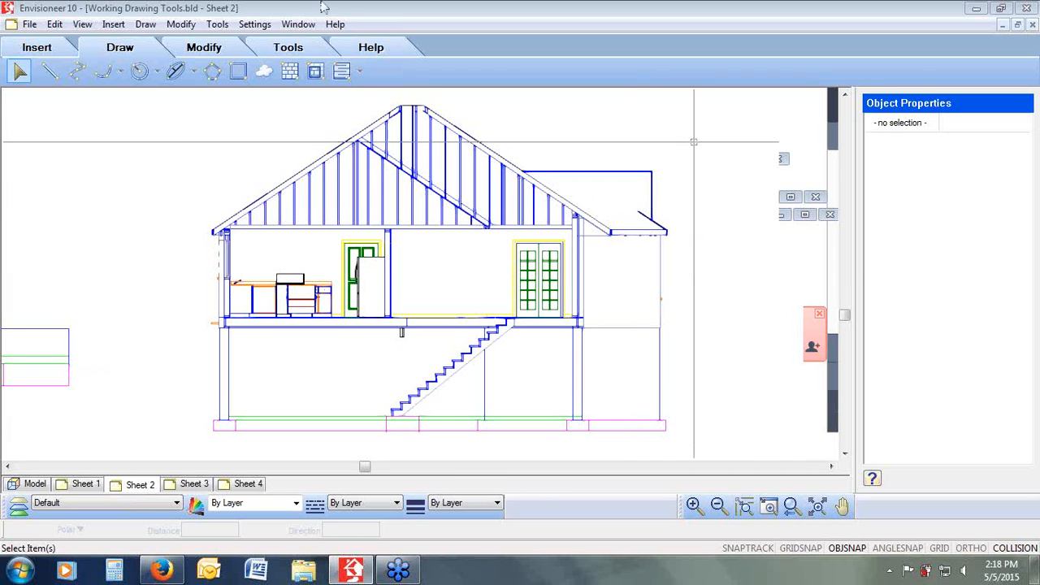
{"action": "left_click", "coordinate": [217, 26]}
{"action": "mouse_move", "coordinate": [268, 58]}
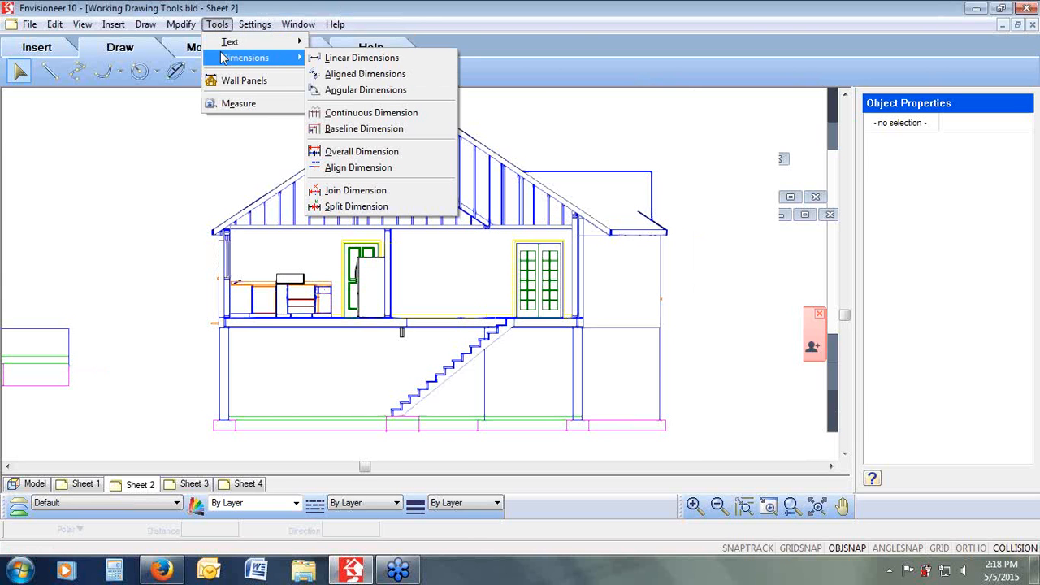
{"action": "left_click", "coordinate": [412, 61]}
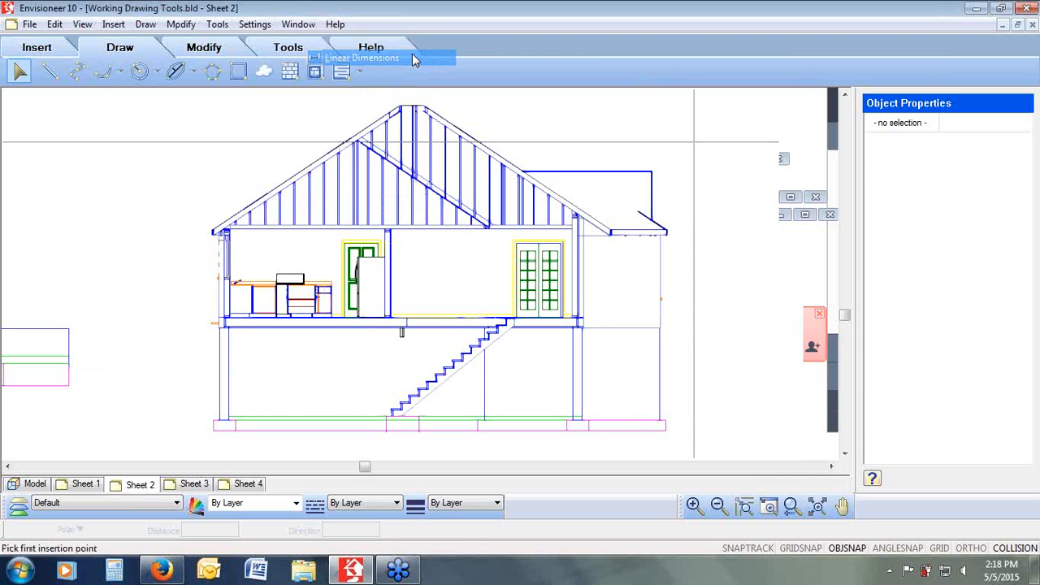
{"action": "left_click", "coordinate": [666, 431]}
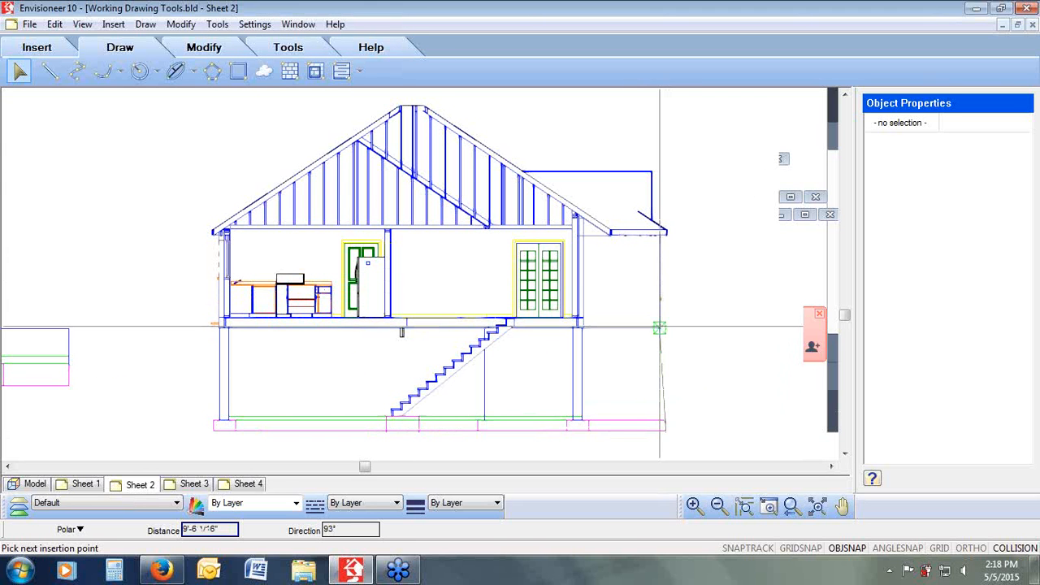
{"action": "left_click", "coordinate": [659, 327]}
{"action": "left_click", "coordinate": [721, 357]}
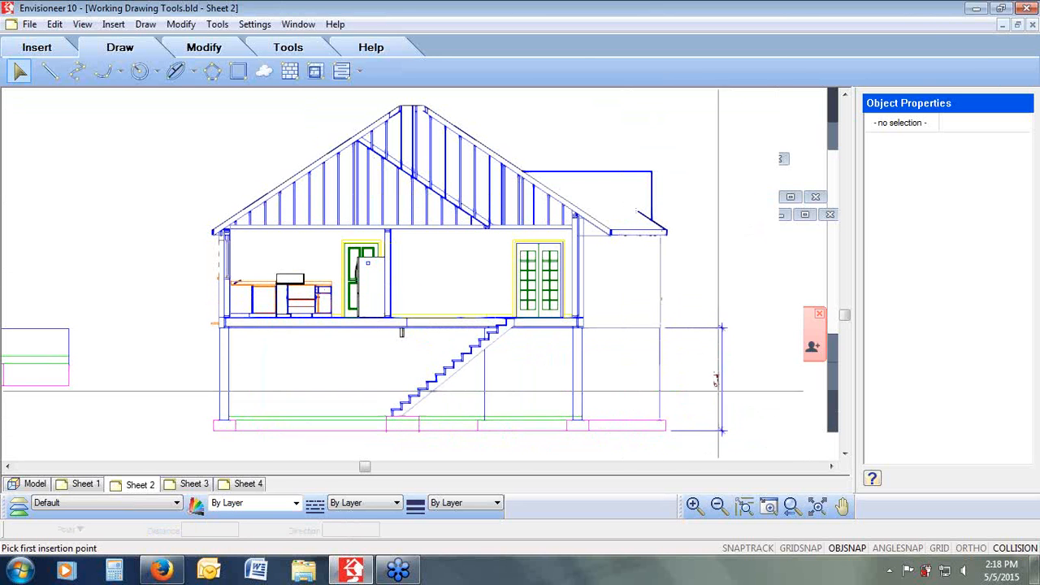
Step: Add continuous dimensions above the existing vertical dimension, up to the wall top plate and the roof ridge
{"action": "left_click", "coordinate": [219, 25]}
{"action": "mouse_move", "coordinate": [248, 58]}
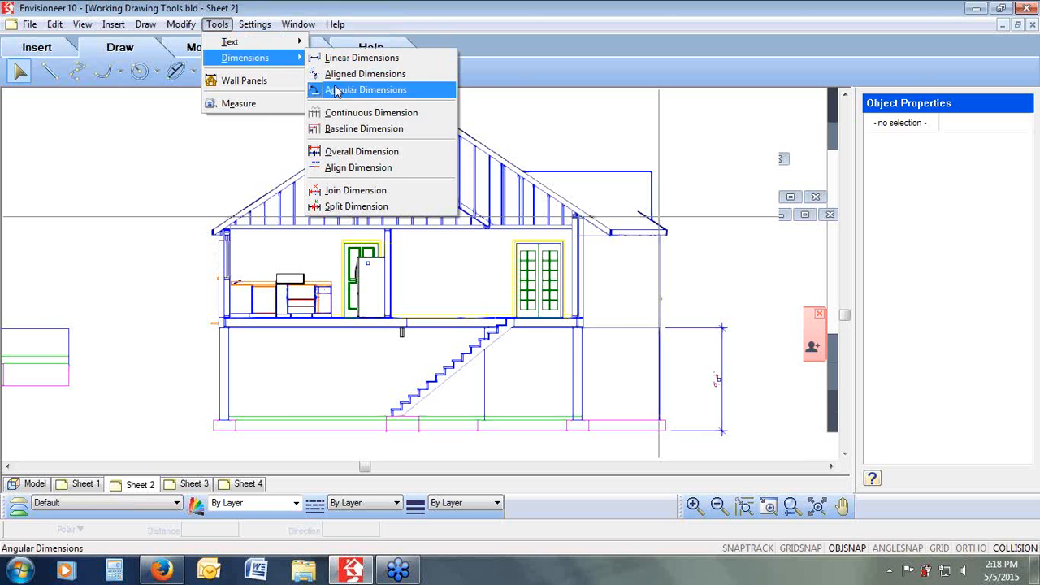
{"action": "left_click", "coordinate": [342, 114]}
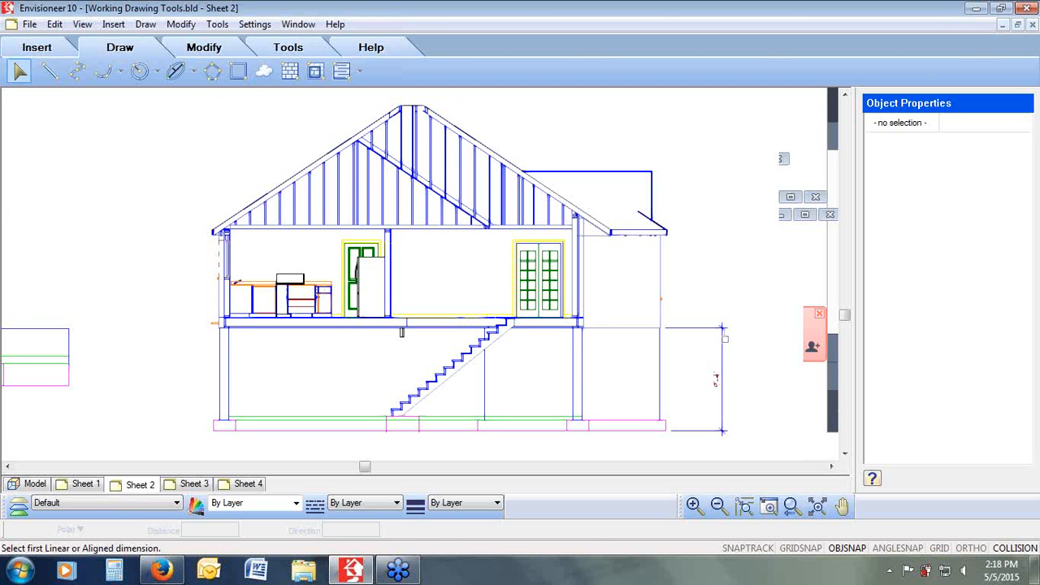
{"action": "left_click", "coordinate": [721, 373]}
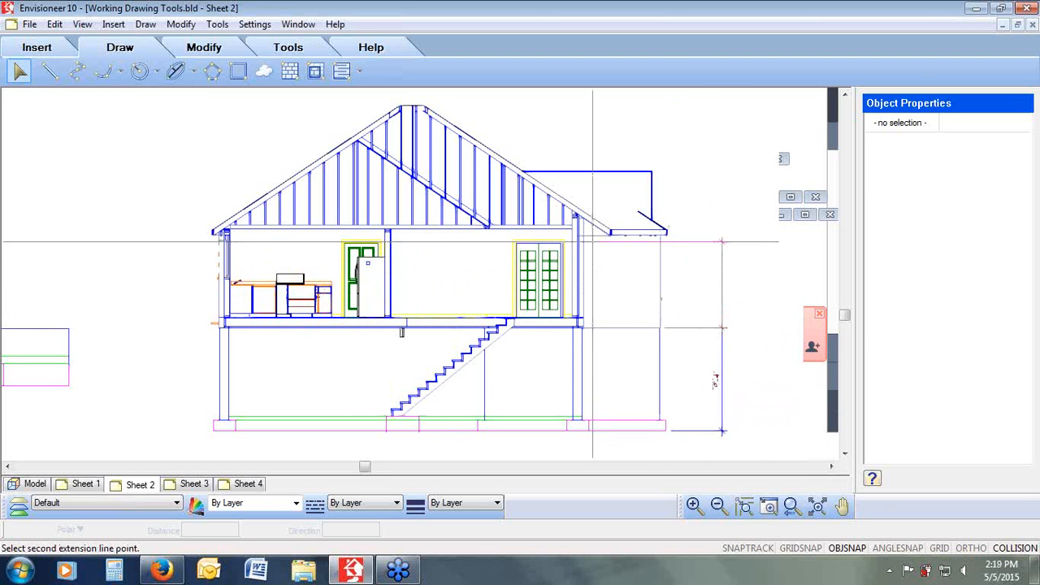
{"action": "left_click", "coordinate": [563, 242]}
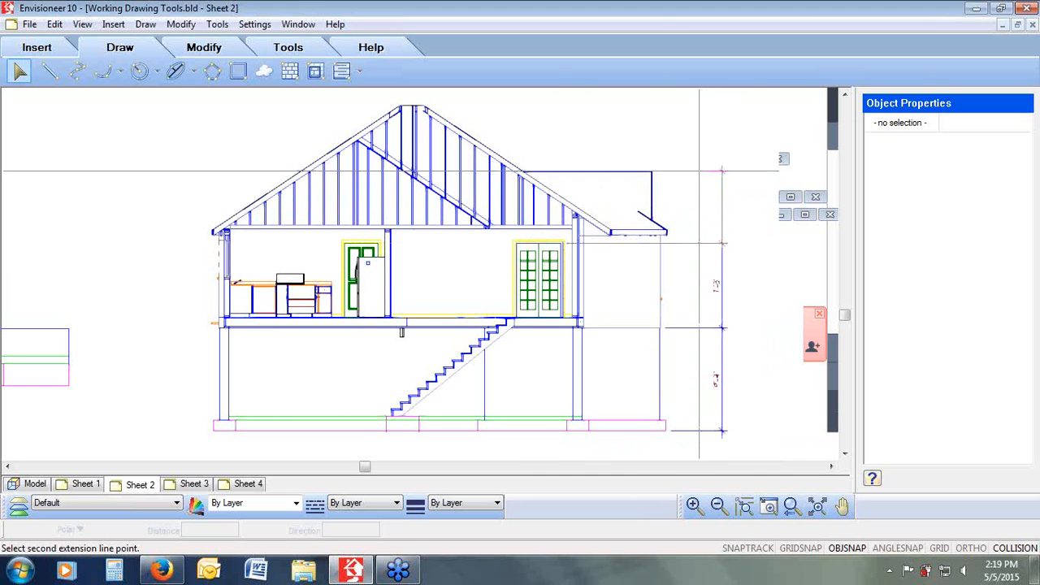
{"action": "left_click", "coordinate": [423, 102]}
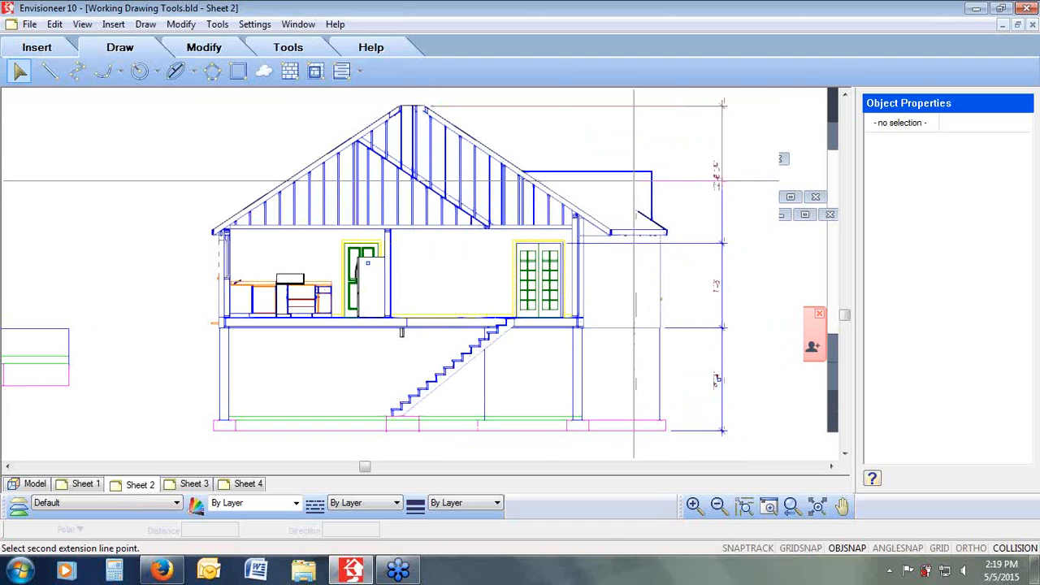
{"action": "right_click", "coordinate": [641, 145]}
{"action": "left_click", "coordinate": [654, 156]}
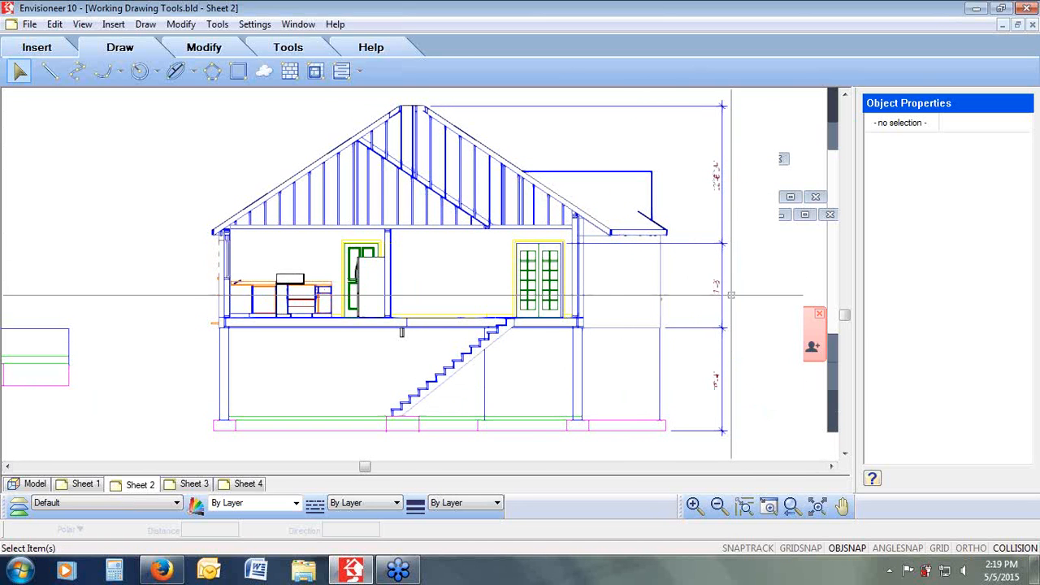
{"action": "left_click", "coordinate": [217, 23]}
{"action": "mouse_move", "coordinate": [245, 58]}
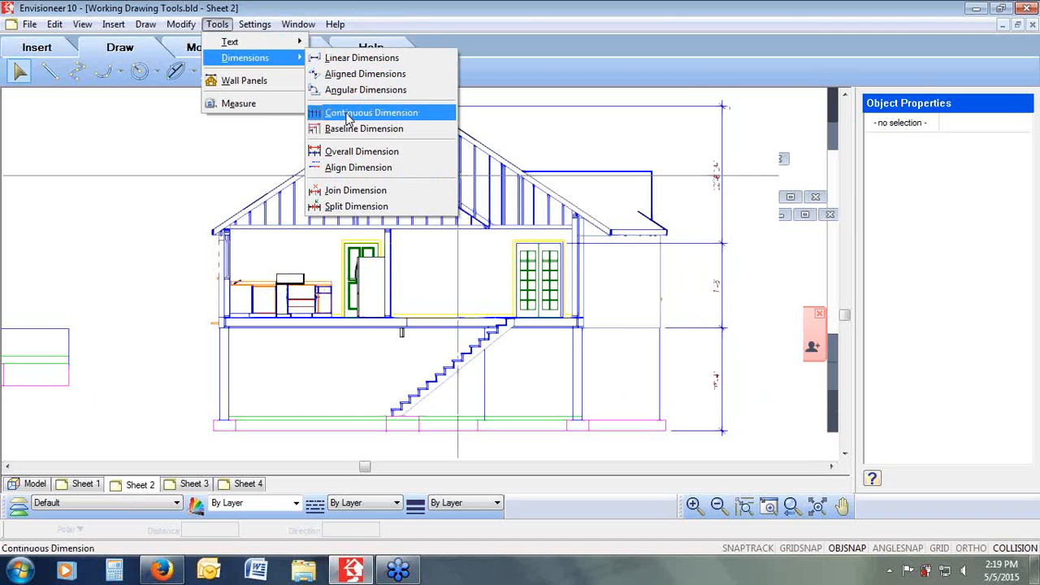
{"action": "left_click", "coordinate": [539, 72]}
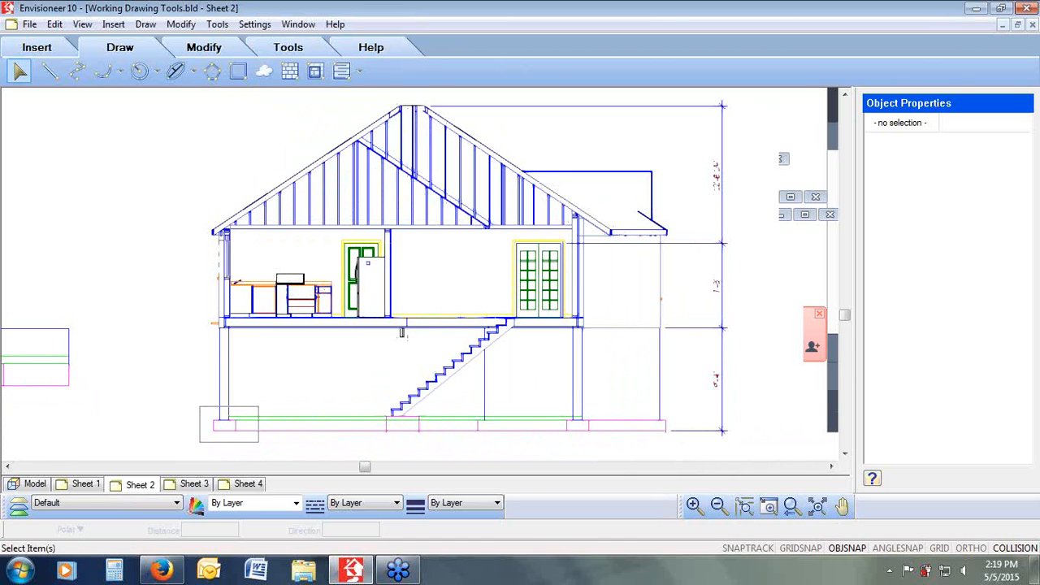
Step: Set up a boundary hatch with the Concrete pattern, select the footing as its boundary, and preview it
{"action": "scroll", "coordinate": [207, 443], "scroll_direction": "up", "scroll_amount": 3}
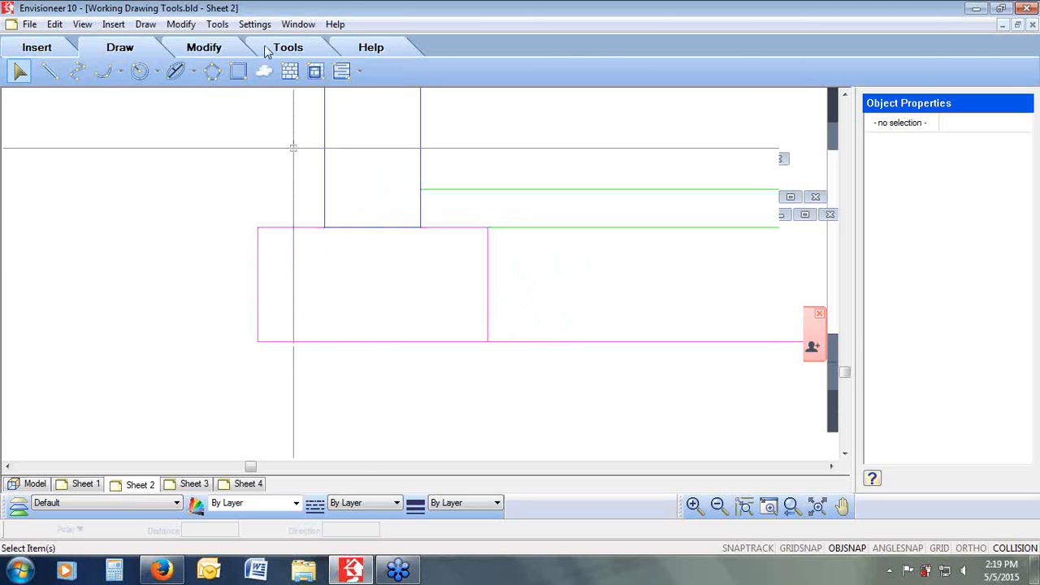
{"action": "left_click", "coordinate": [317, 71]}
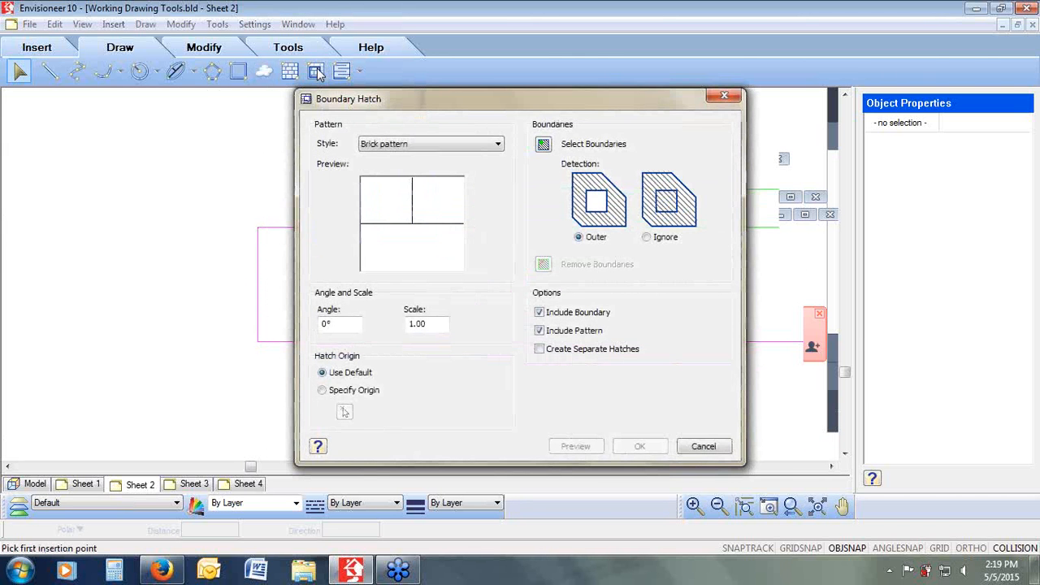
{"action": "left_click", "coordinate": [453, 146]}
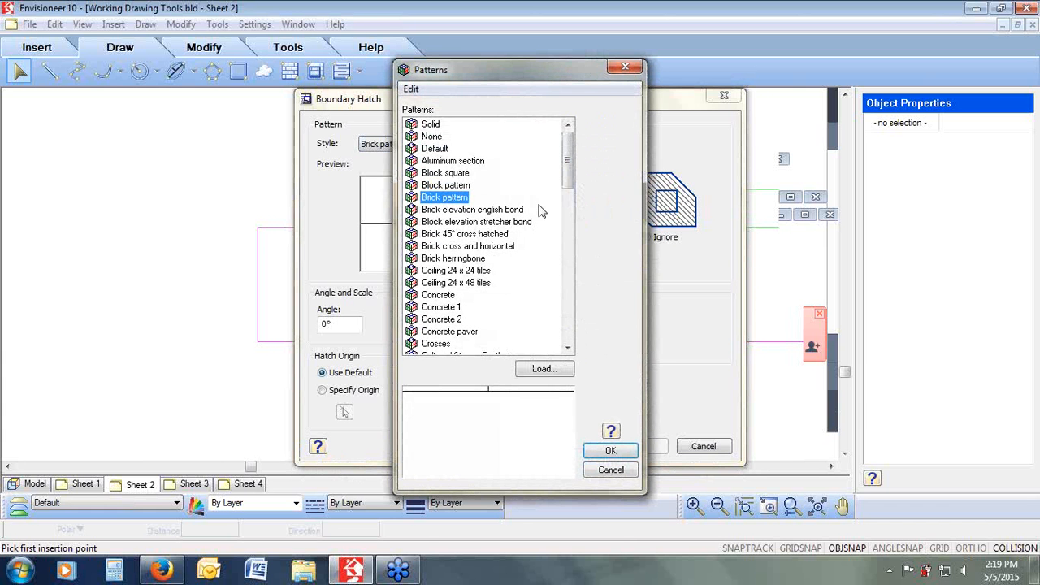
{"action": "left_click", "coordinate": [452, 297]}
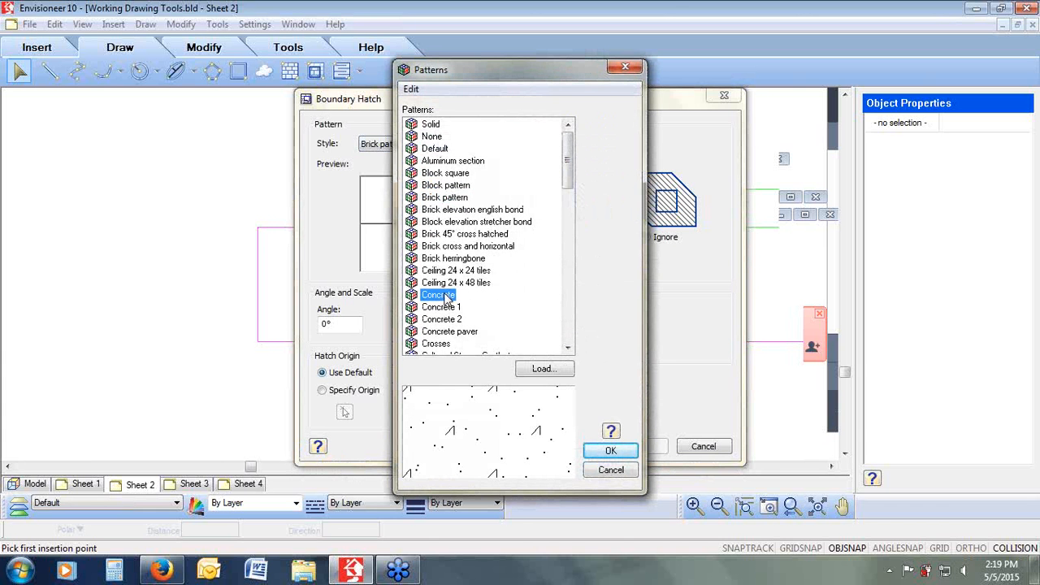
{"action": "left_click", "coordinate": [595, 451]}
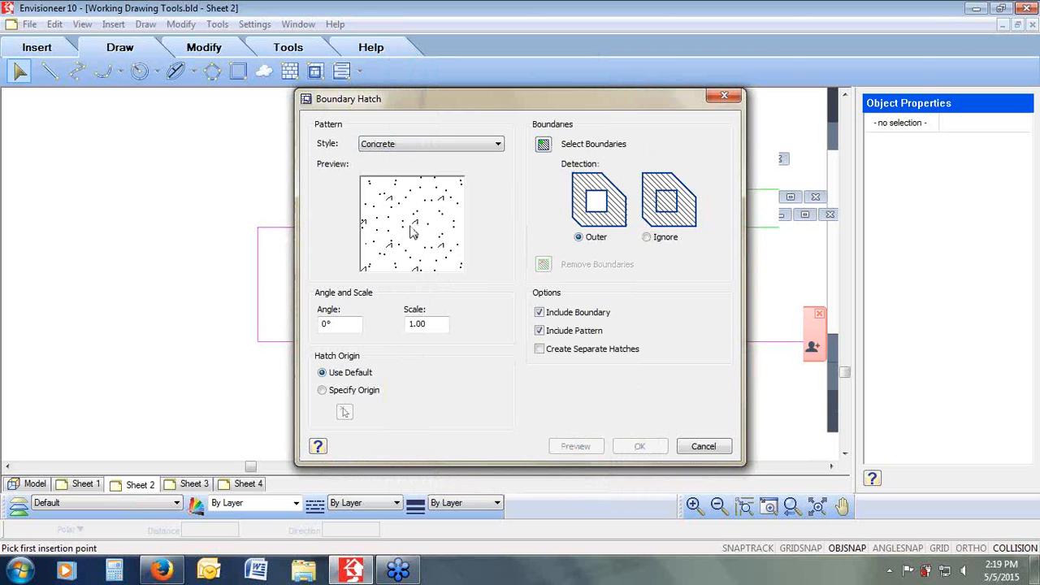
{"action": "left_click", "coordinate": [543, 144]}
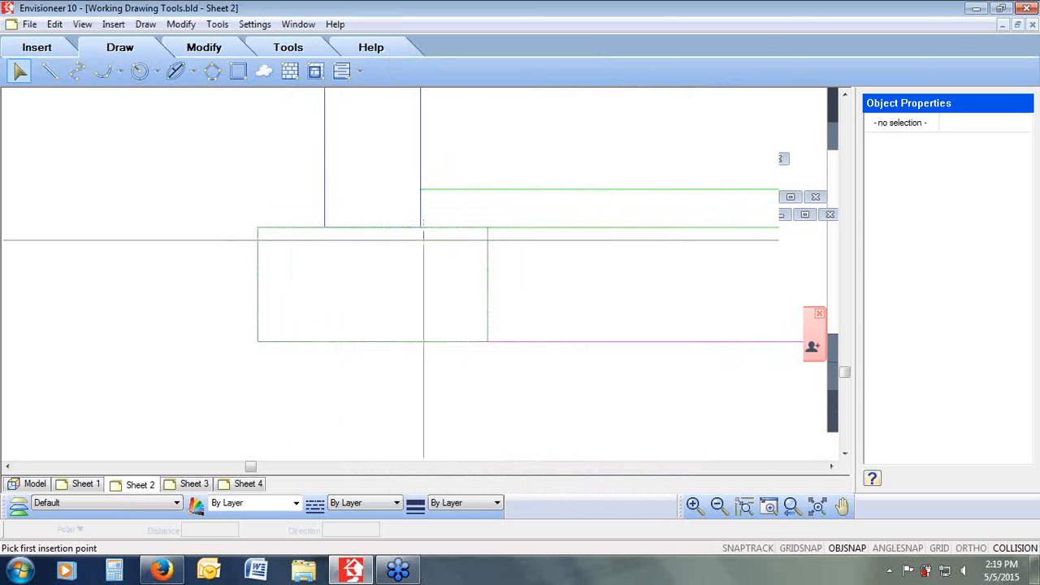
{"action": "right_click", "coordinate": [381, 267]}
{"action": "left_click", "coordinate": [418, 278]}
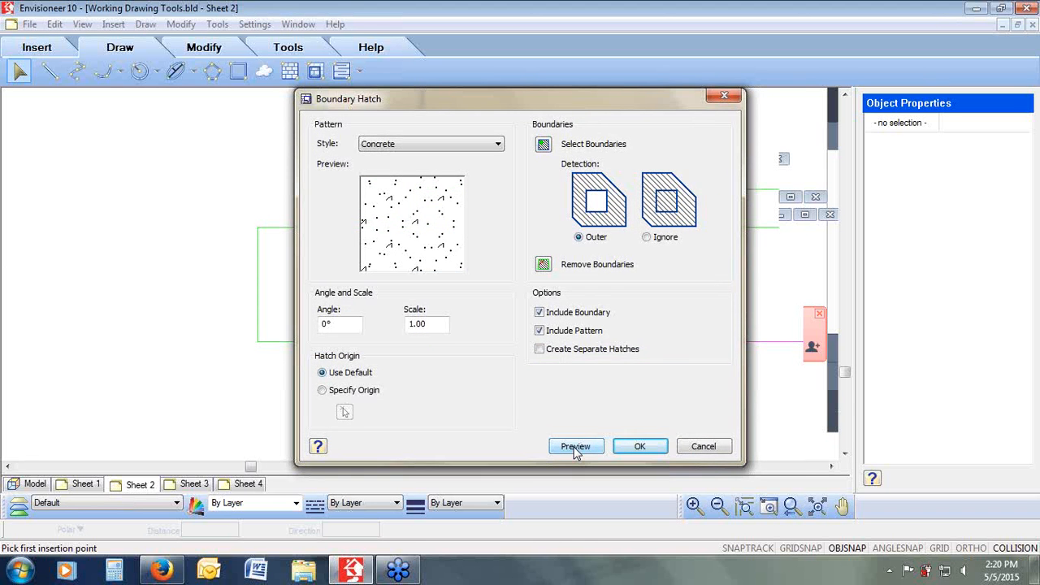
{"action": "left_click", "coordinate": [575, 447]}
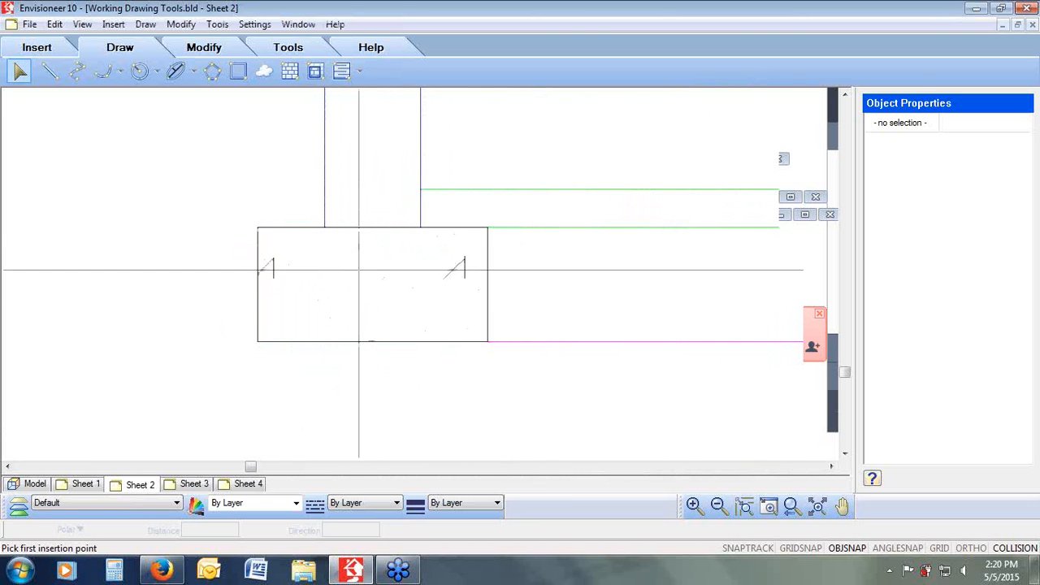
{"action": "right_click", "coordinate": [374, 262]}
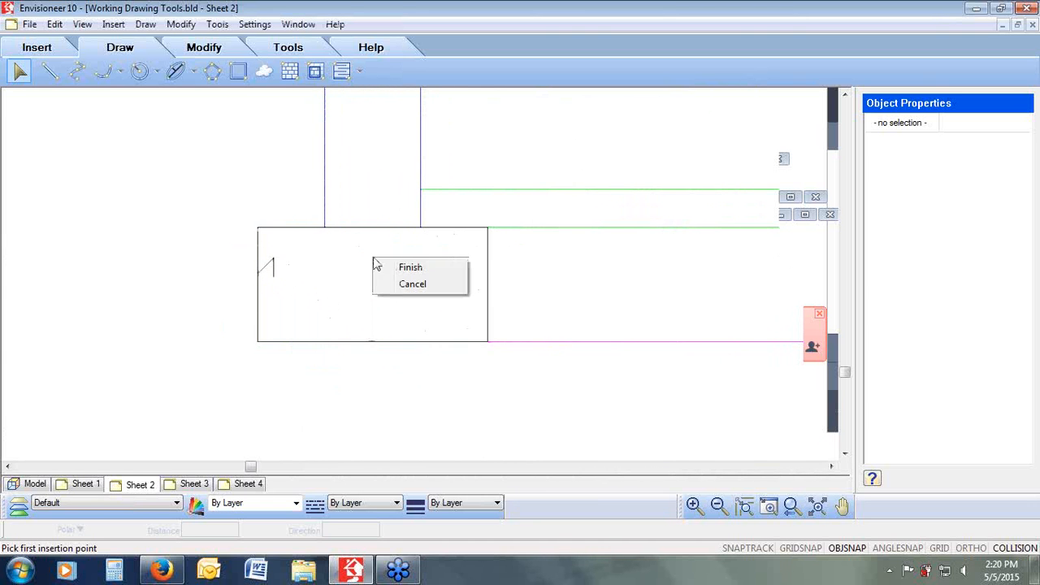
{"action": "left_click", "coordinate": [434, 284]}
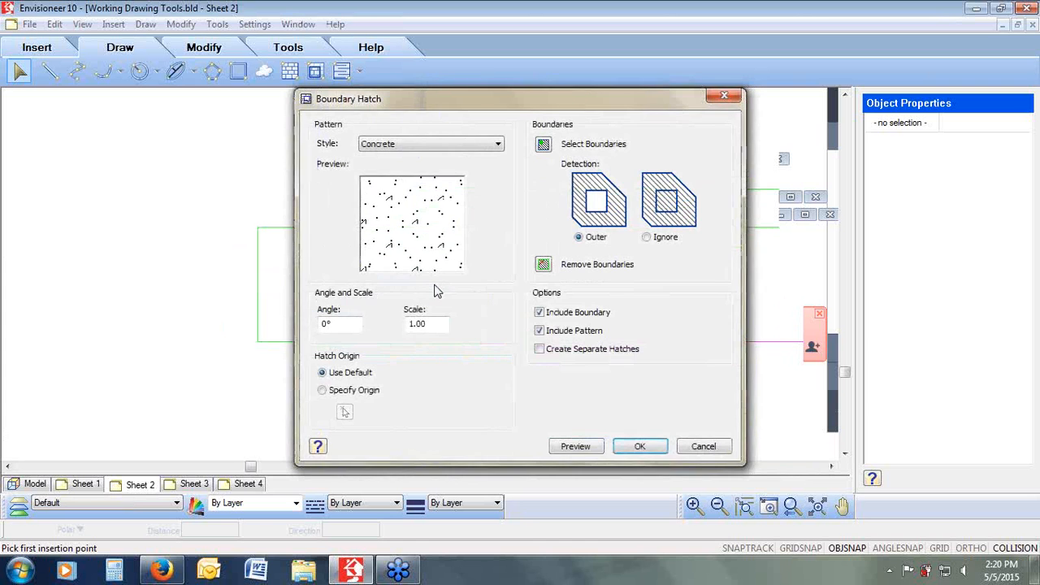
Step: Change the hatch scale, preview again, and apply the concrete hatch to the footing
{"action": "left_click_drag", "start_coordinate": [428, 323], "coordinate": [406, 323]}
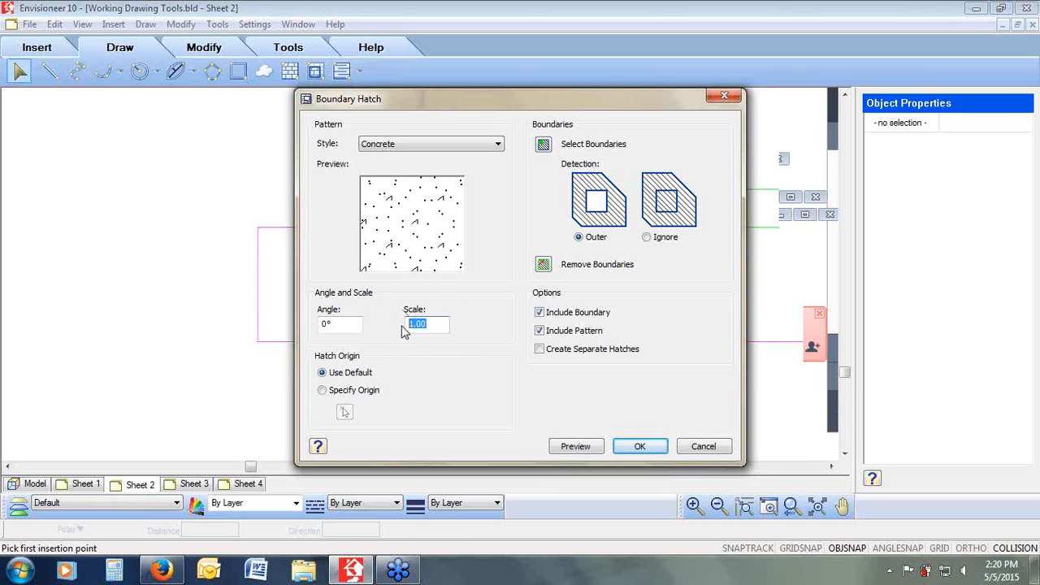
{"action": "key", "text": "BackSpace"}
{"action": "left_click", "coordinate": [580, 451]}
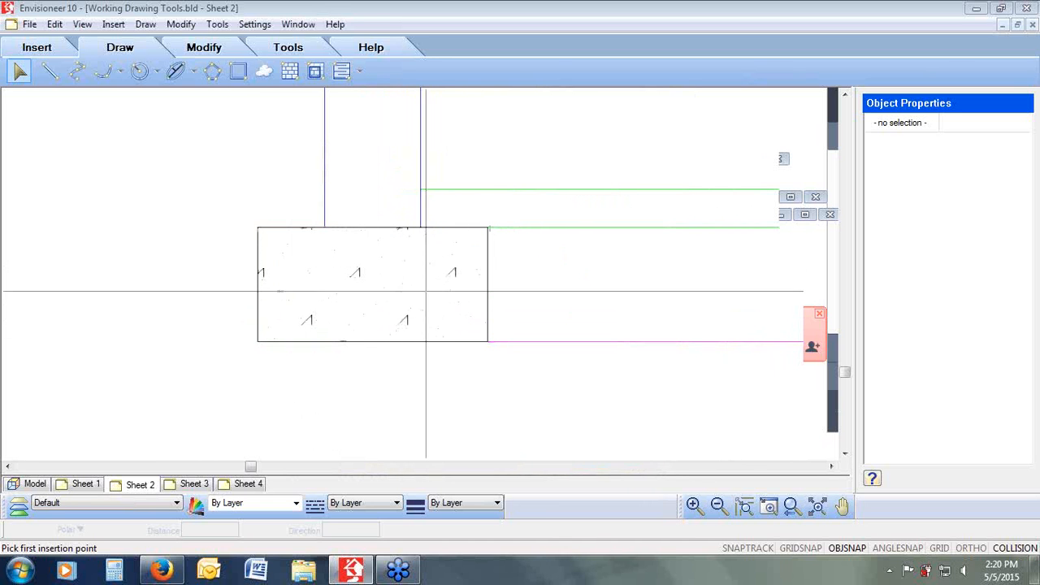
{"action": "right_click", "coordinate": [430, 284]}
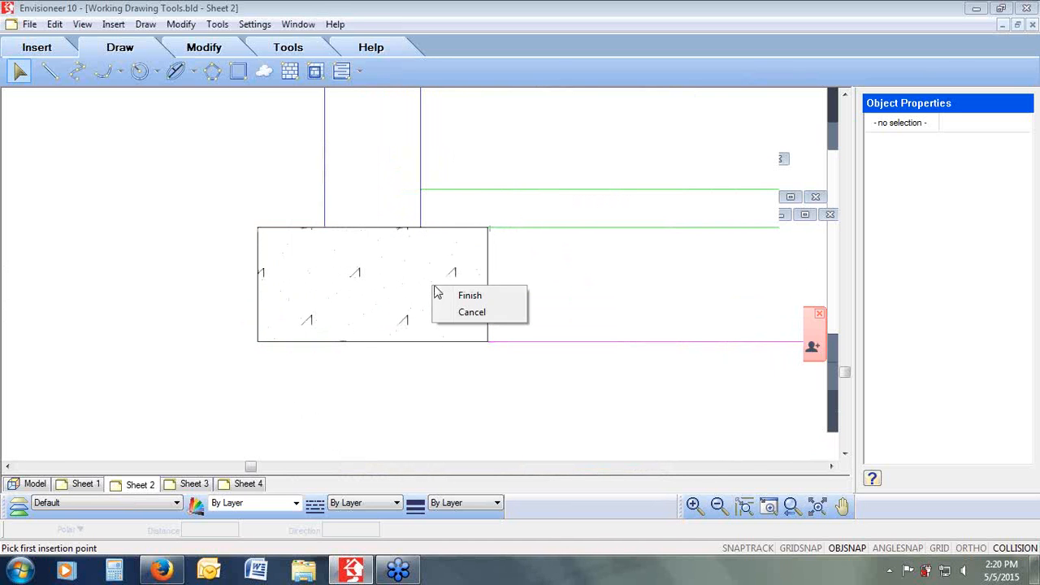
{"action": "left_click", "coordinate": [468, 312]}
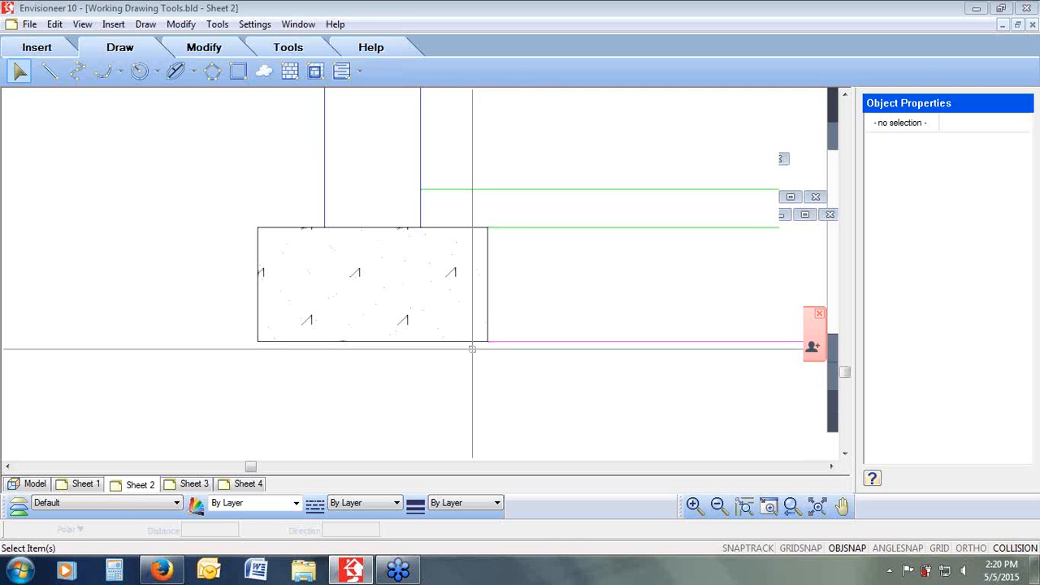
Step: Draw a two-point circle about 11 1/4" across touching the left side of the footing
{"action": "left_click", "coordinate": [791, 509]}
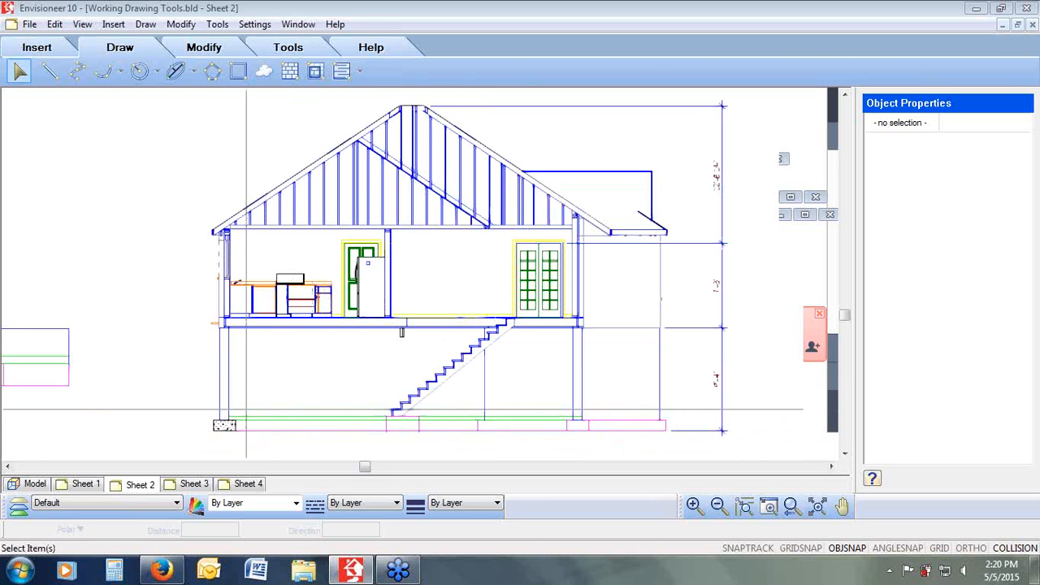
{"action": "scroll", "coordinate": [219, 427], "scroll_direction": "up", "scroll_amount": 5}
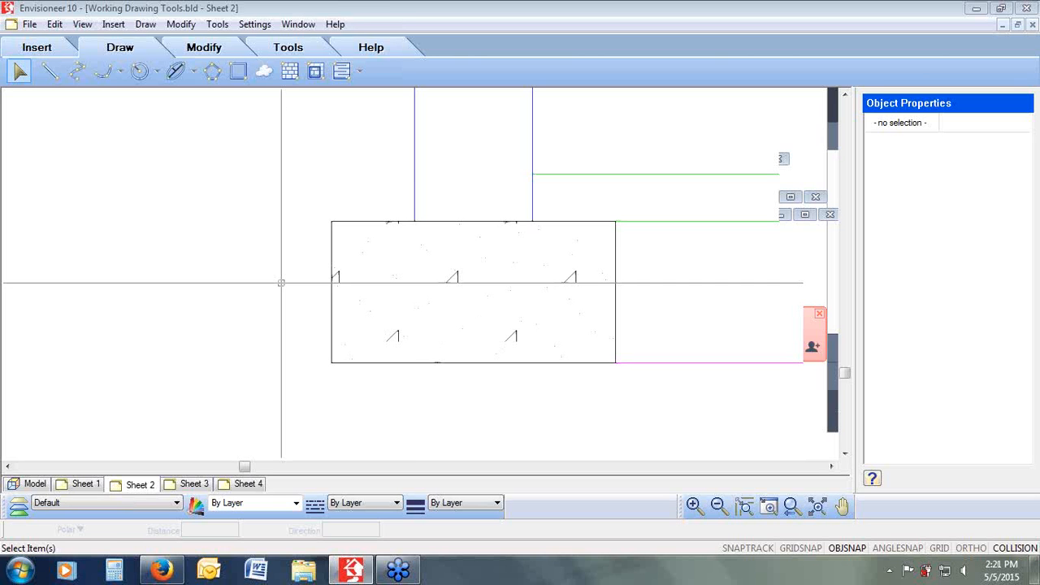
{"action": "left_click", "coordinate": [139, 70]}
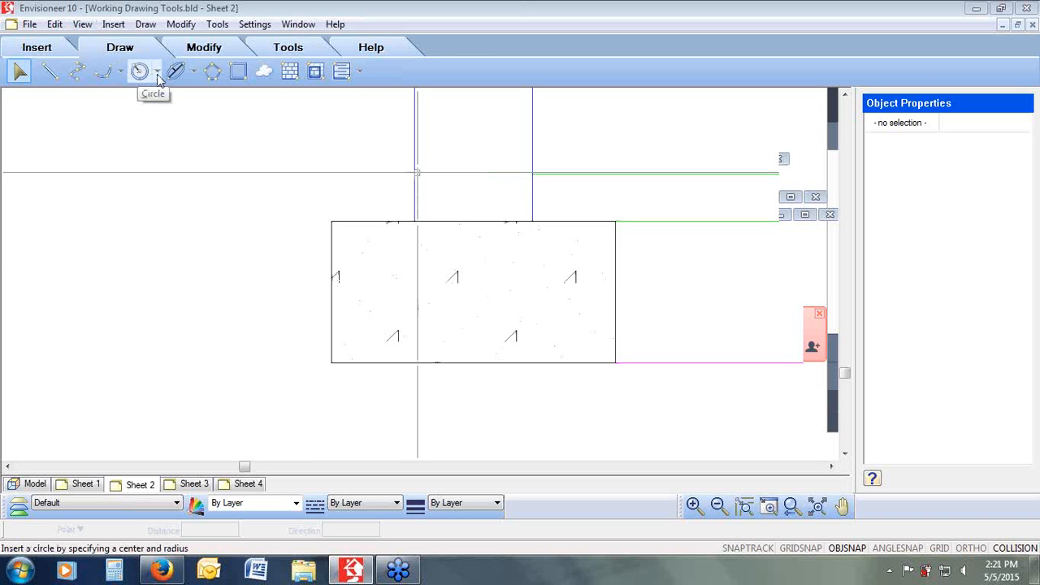
{"action": "left_click", "coordinate": [158, 72]}
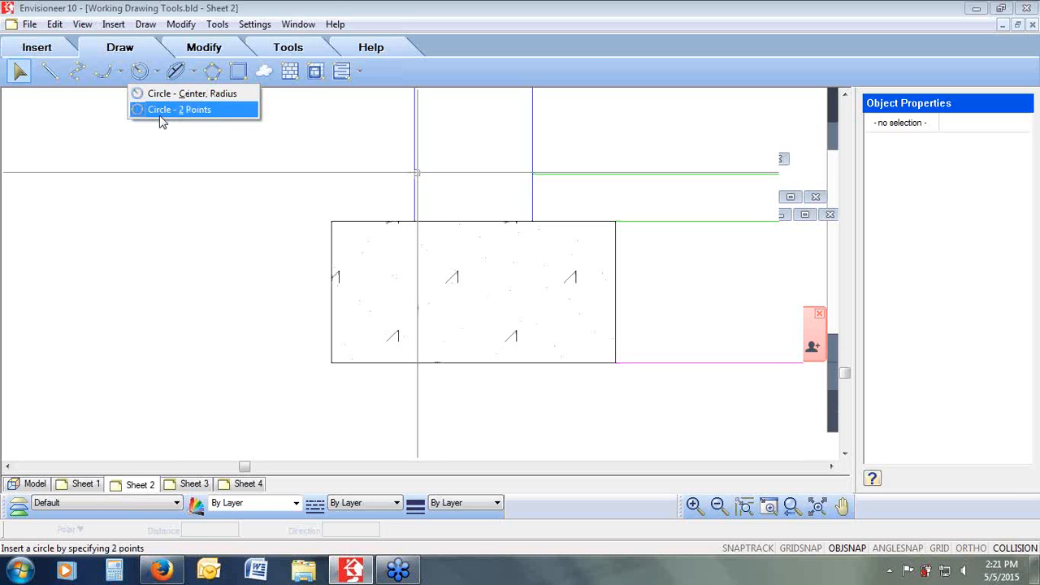
{"action": "left_click", "coordinate": [160, 112]}
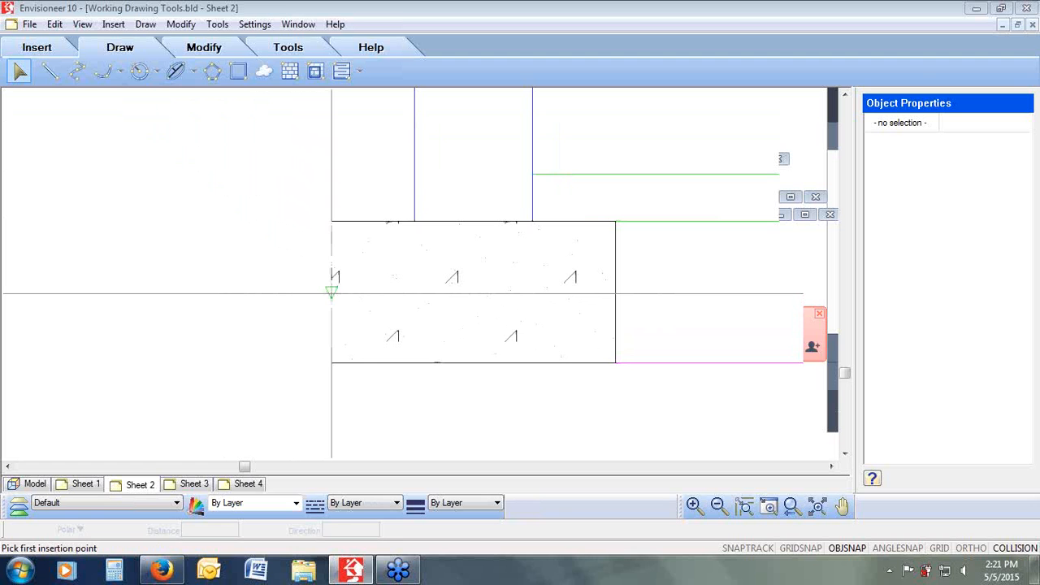
{"action": "left_click", "coordinate": [331, 293]}
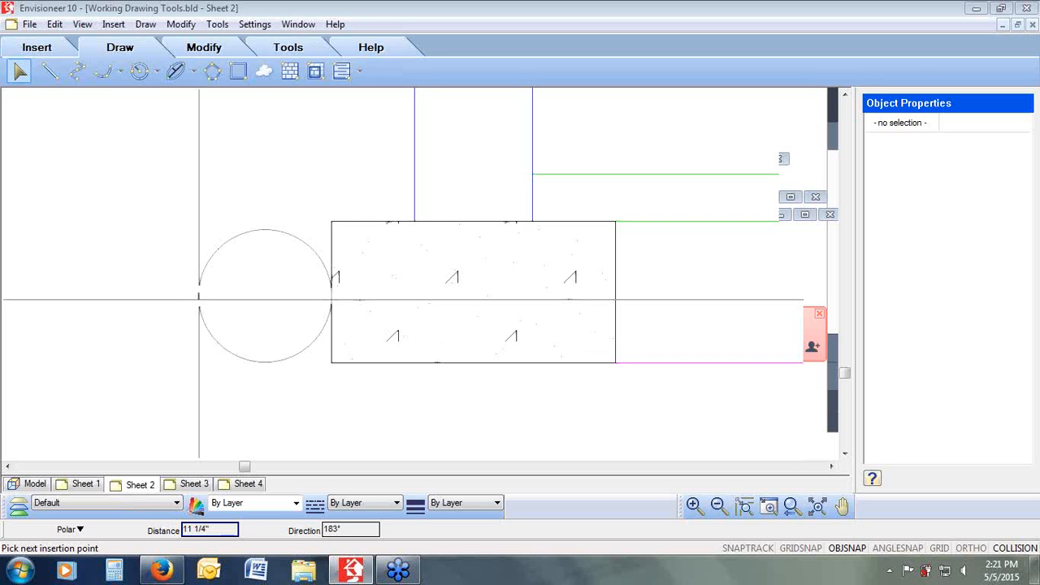
{"action": "left_click", "coordinate": [197, 299]}
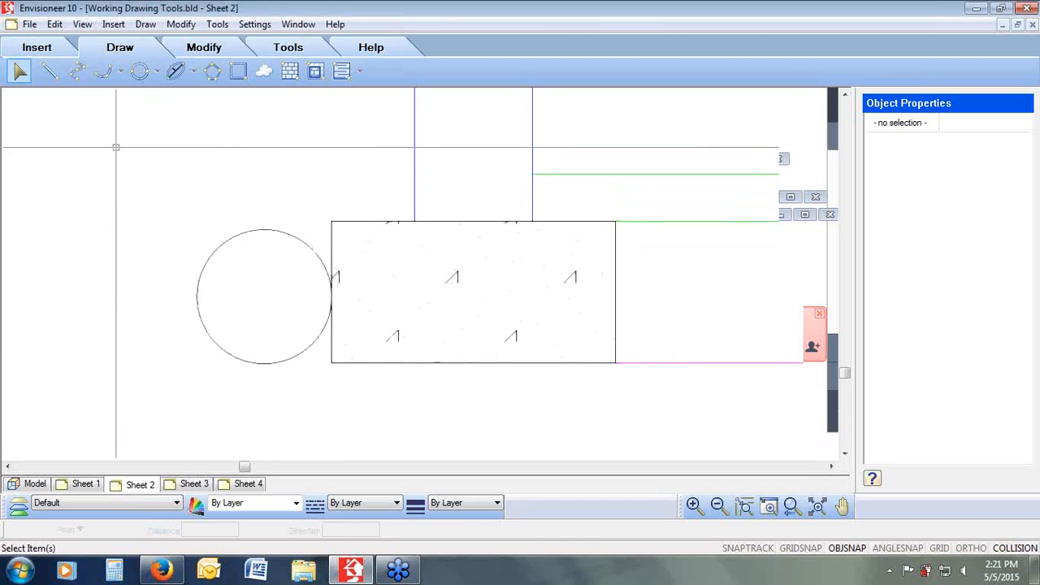
Step: Draw a line from the footing's lower-left corner left past the circle, diagonally up to floor level, then a short way left
{"action": "left_click", "coordinate": [55, 74]}
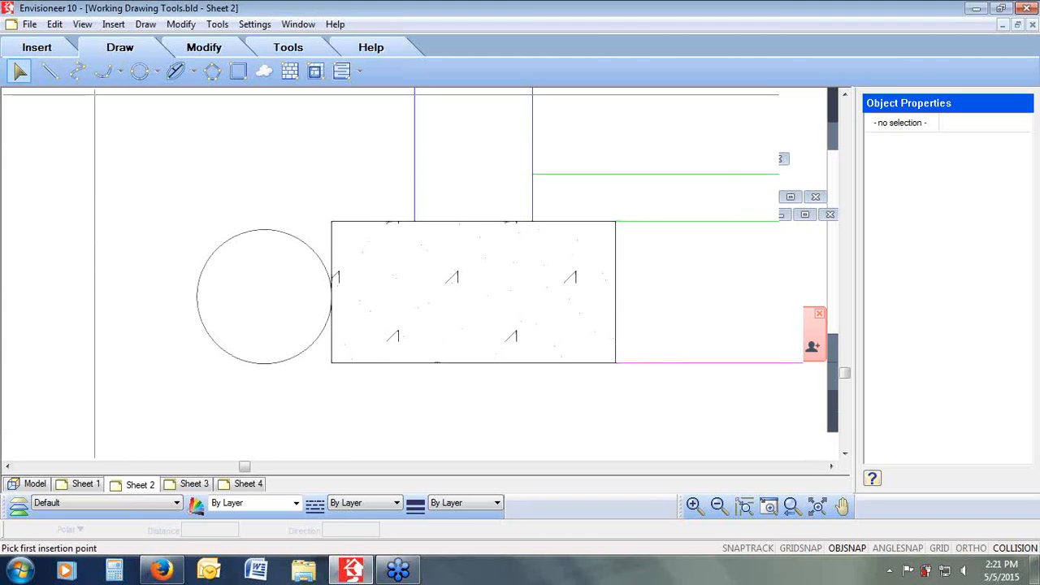
{"action": "left_click", "coordinate": [331, 363]}
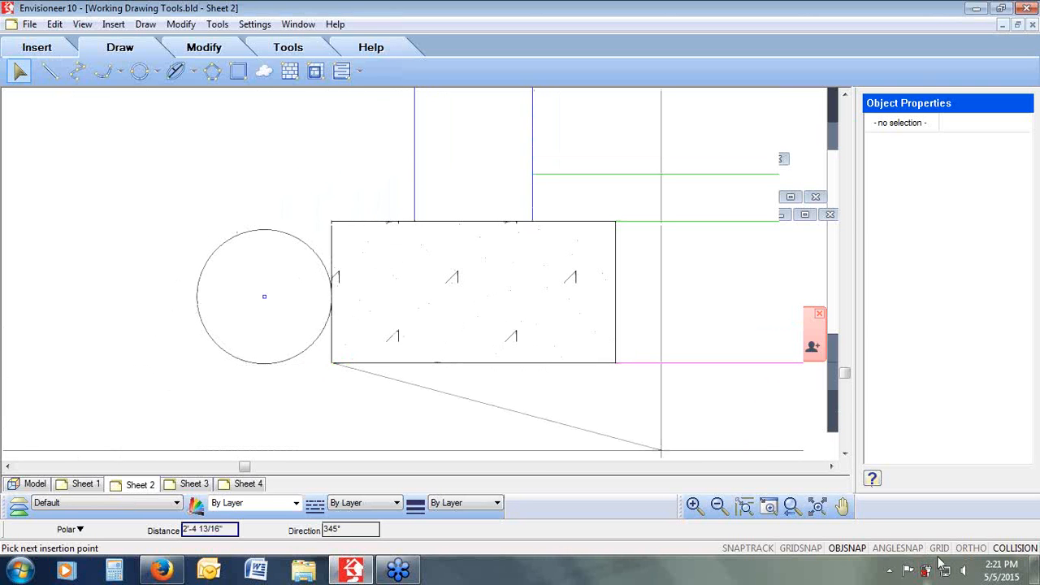
{"action": "left_click", "coordinate": [970, 548]}
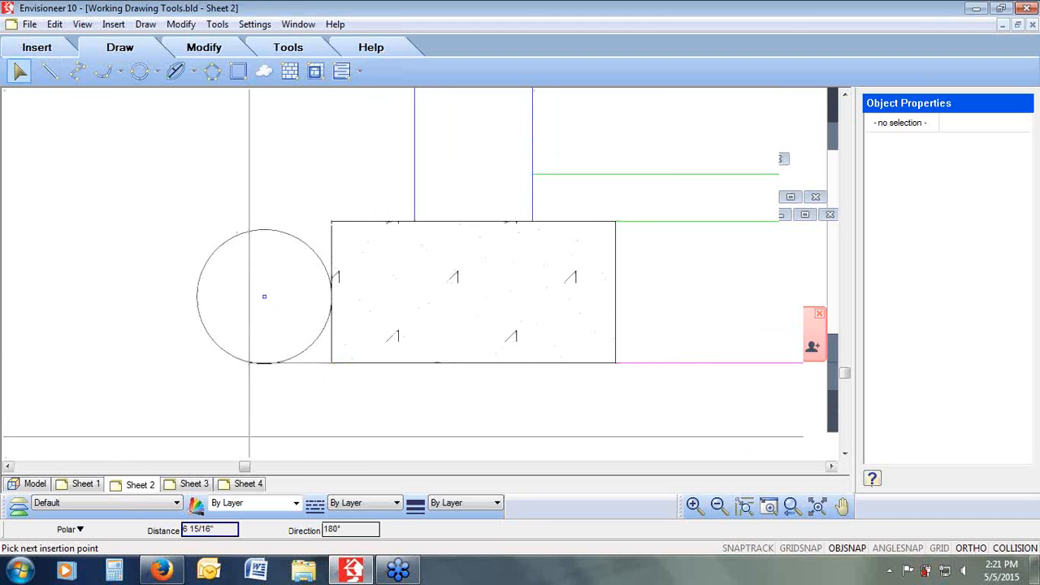
{"action": "left_click", "coordinate": [136, 363]}
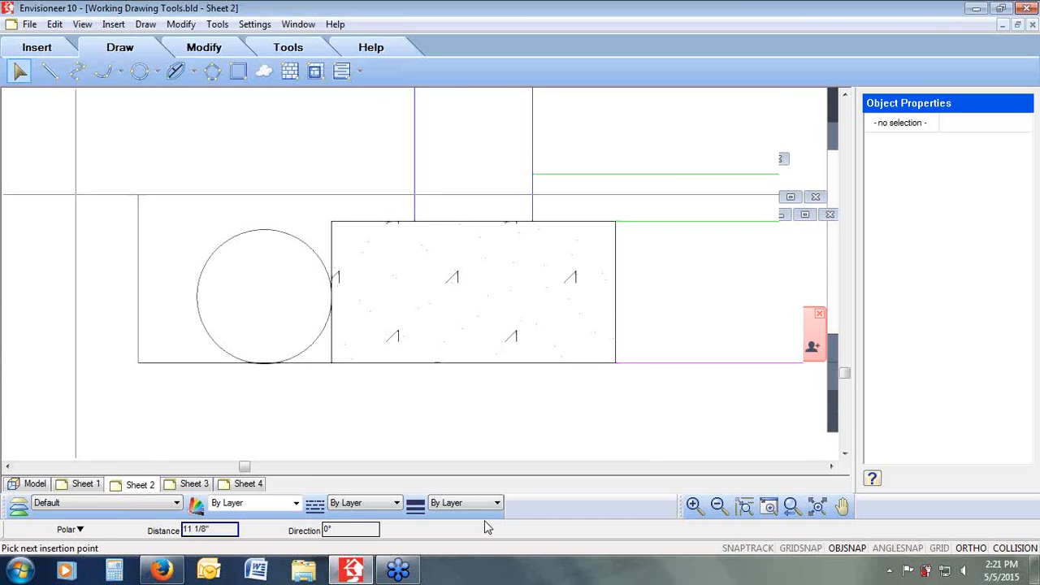
{"action": "left_click", "coordinate": [971, 548]}
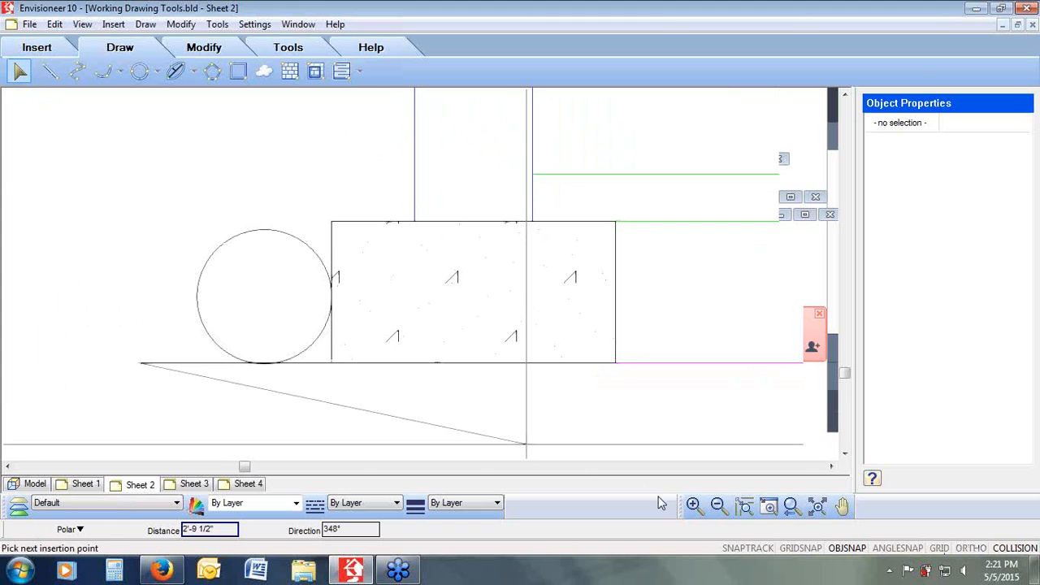
{"action": "left_click", "coordinate": [790, 507]}
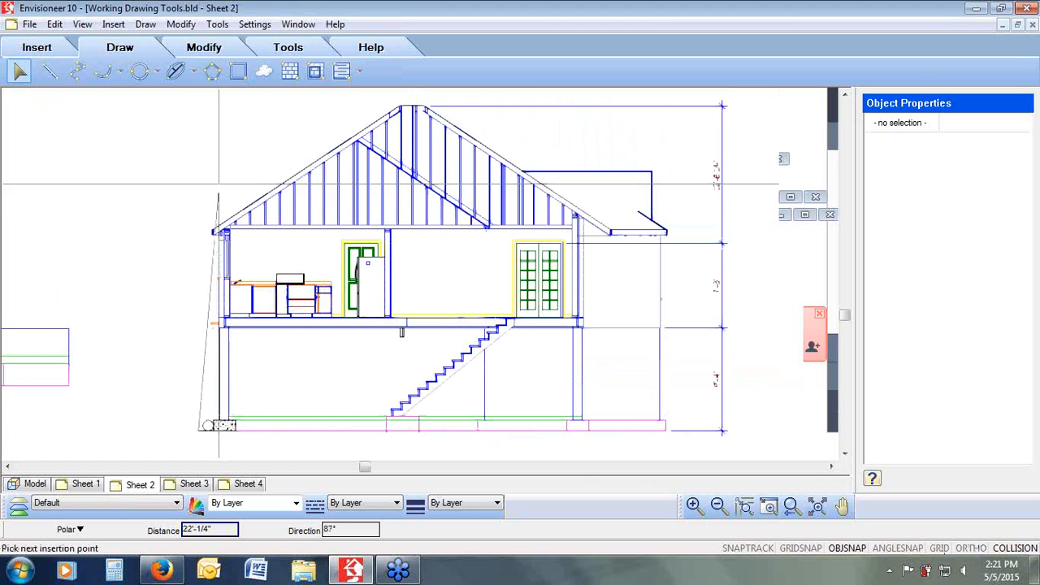
{"action": "left_click", "coordinate": [155, 329]}
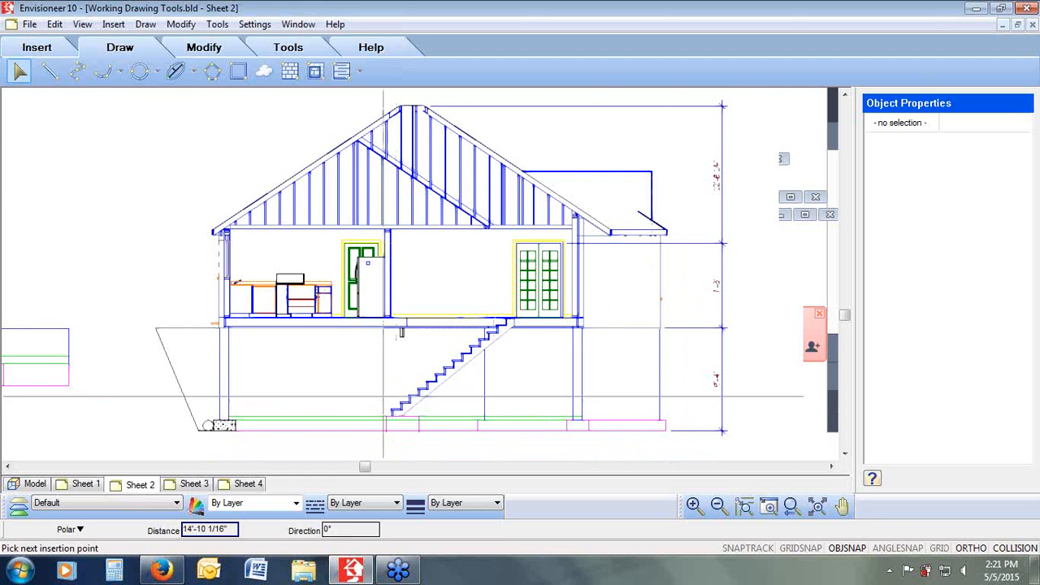
{"action": "left_click", "coordinate": [123, 329]}
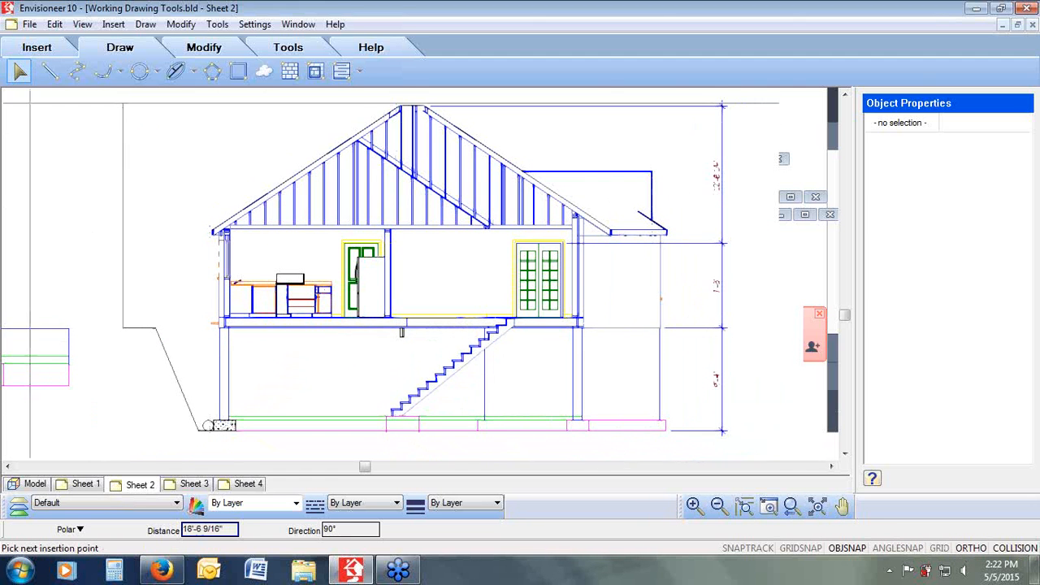
{"action": "right_click", "coordinate": [145, 262]}
{"action": "left_click", "coordinate": [163, 272]}
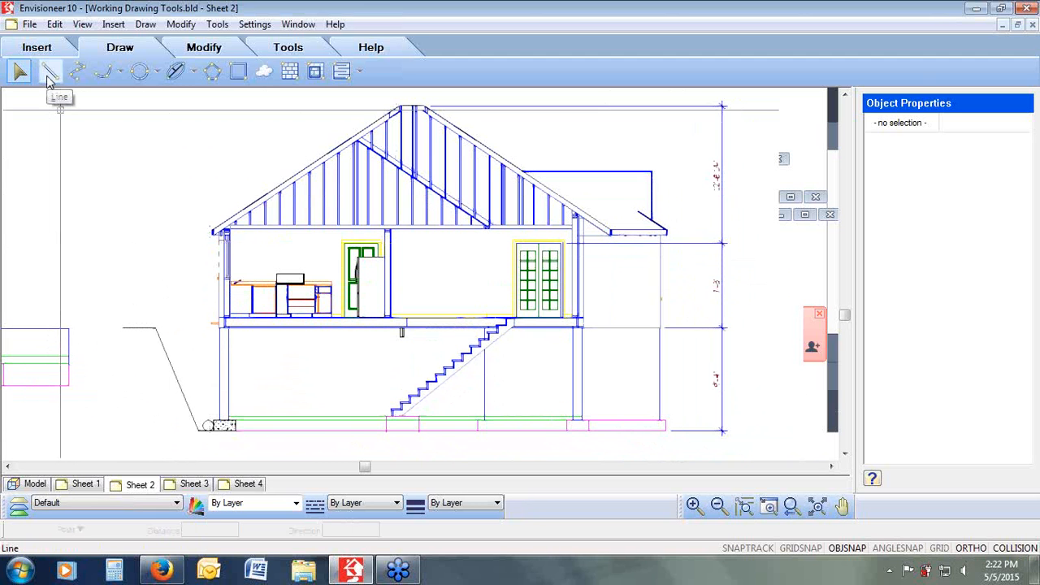
Step: Draw a horizontal line across the sloped excavation line, ending at the foundation wall
{"action": "left_click", "coordinate": [276, 438]}
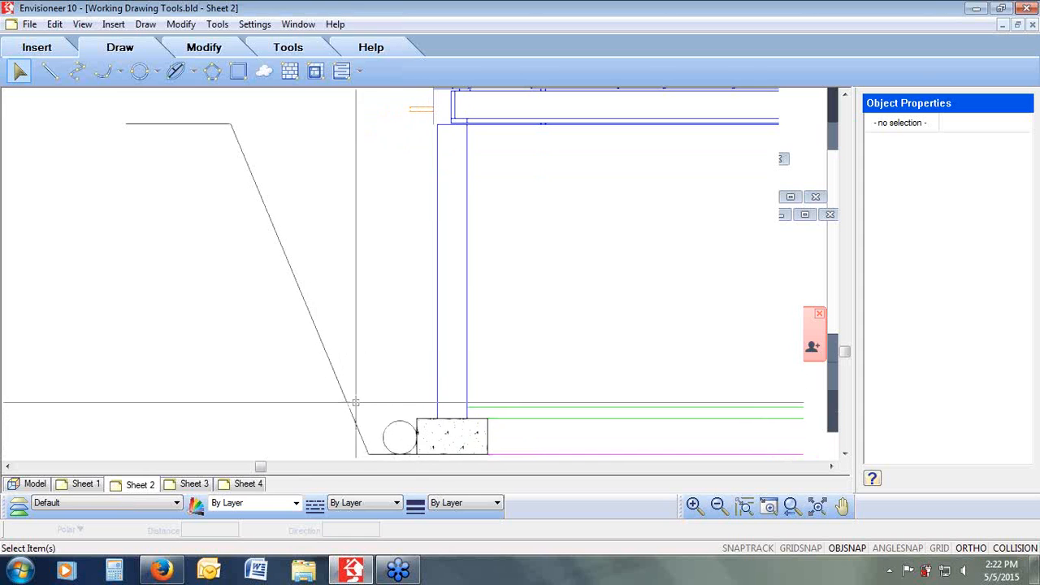
{"action": "left_click", "coordinate": [49, 71]}
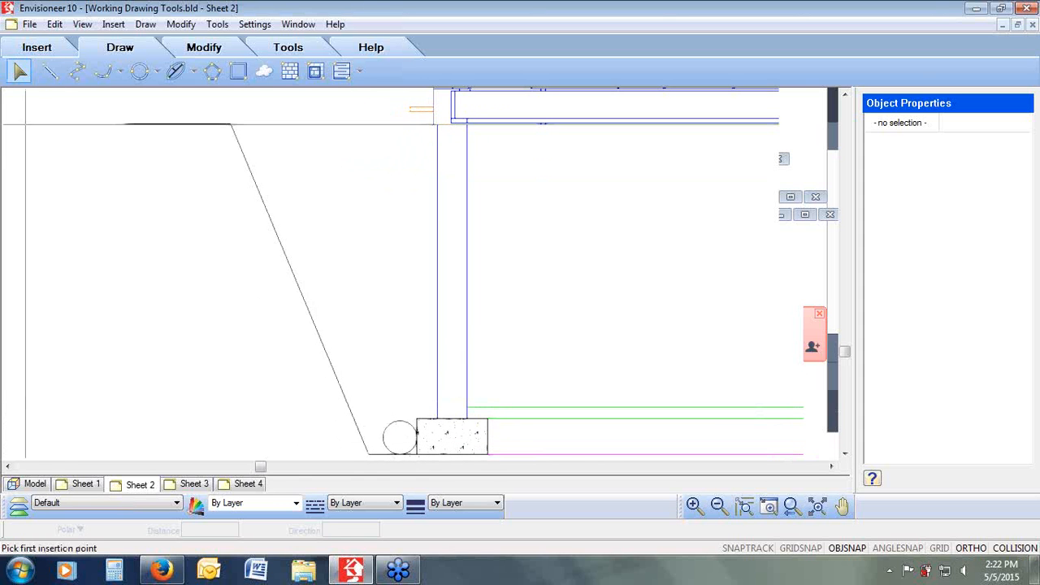
{"action": "left_click", "coordinate": [153, 355]}
{"action": "left_click", "coordinate": [511, 355]}
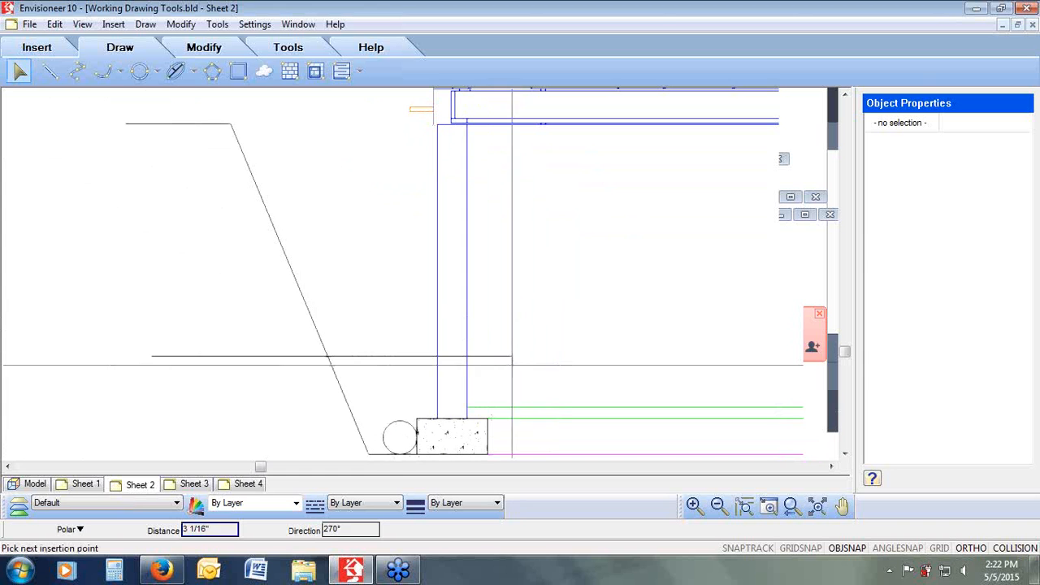
{"action": "right_click", "coordinate": [513, 366]}
{"action": "left_click", "coordinate": [552, 377]}
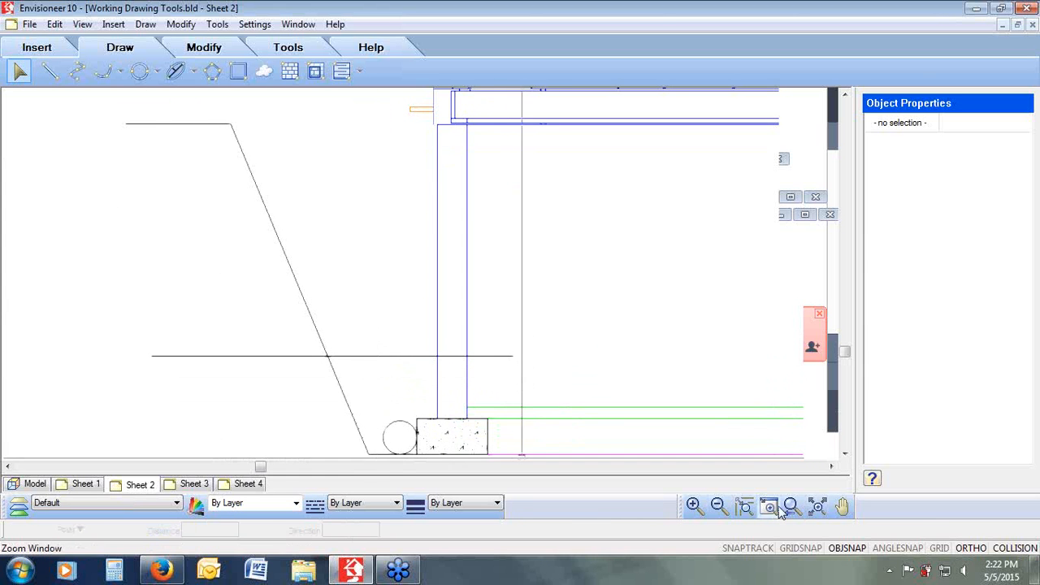
{"action": "mouse_move", "coordinate": [485, 338]}
{"action": "left_mouse_down"}
{"action": "mouse_move", "coordinate": [390, 418]}
{"action": "mouse_move", "coordinate": [322, 456]}
{"action": "left_mouse_up"}
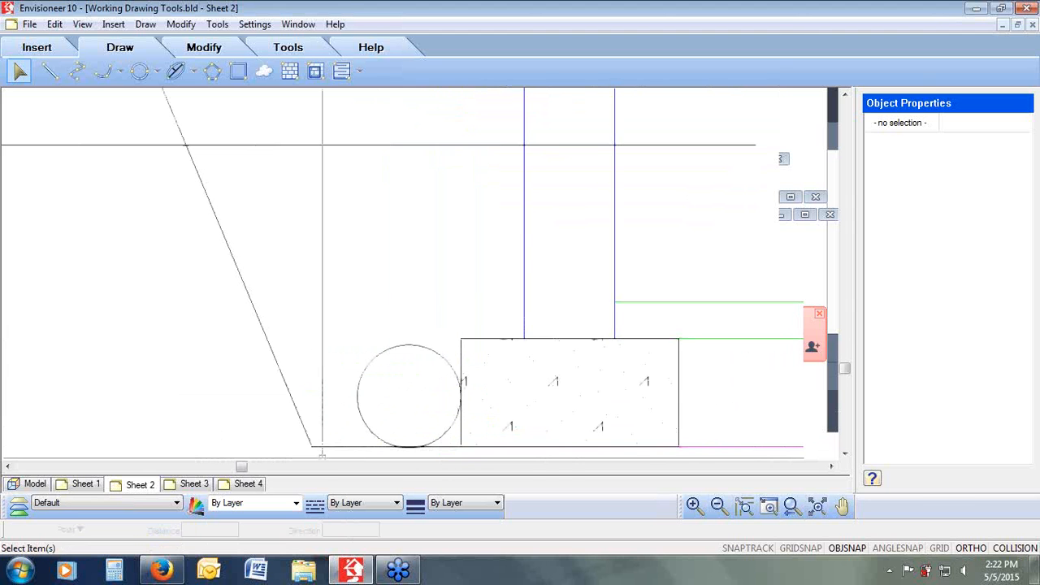
{"action": "left_click", "coordinate": [315, 71]}
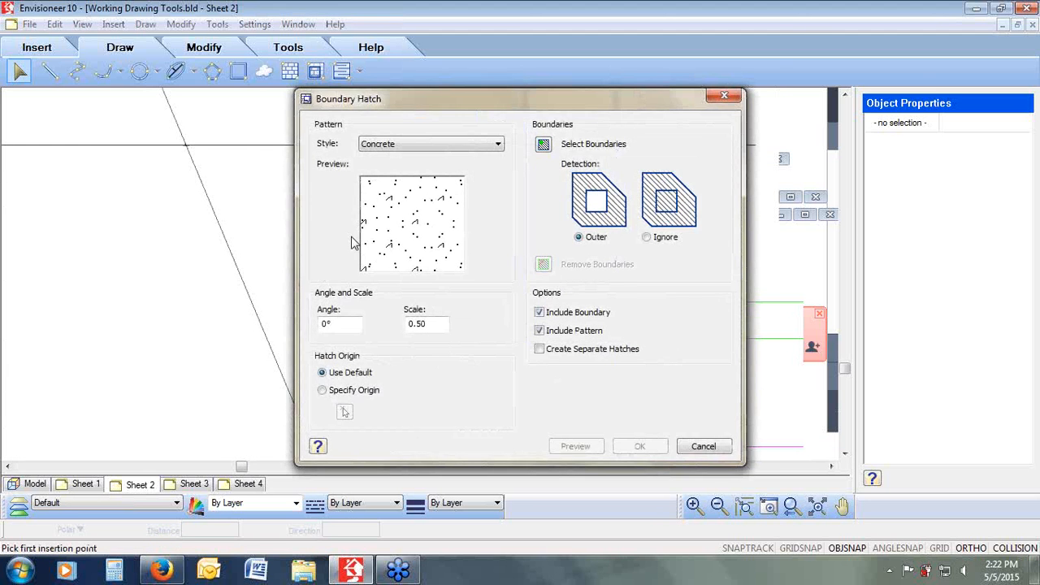
{"action": "left_click", "coordinate": [396, 220]}
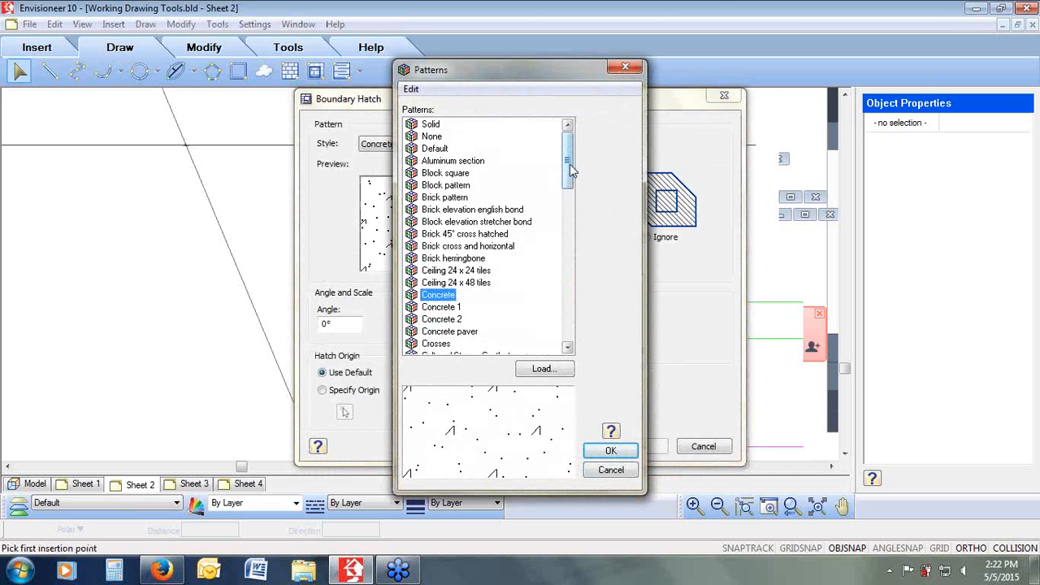
{"action": "left_click_drag", "start_coordinate": [569, 165], "coordinate": [577, 215]}
{"action": "left_click", "coordinate": [429, 234]}
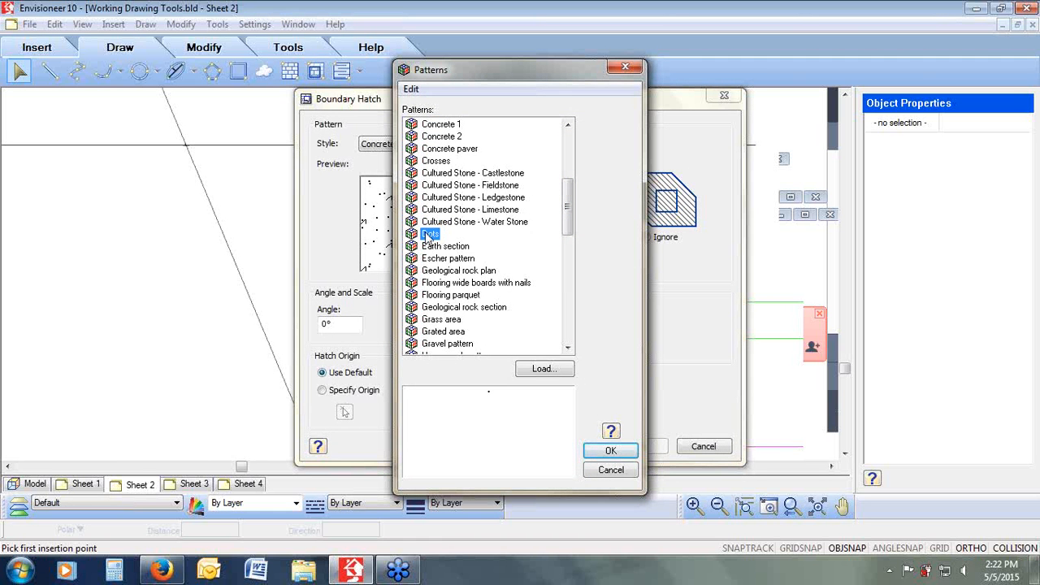
{"action": "left_click", "coordinate": [475, 271]}
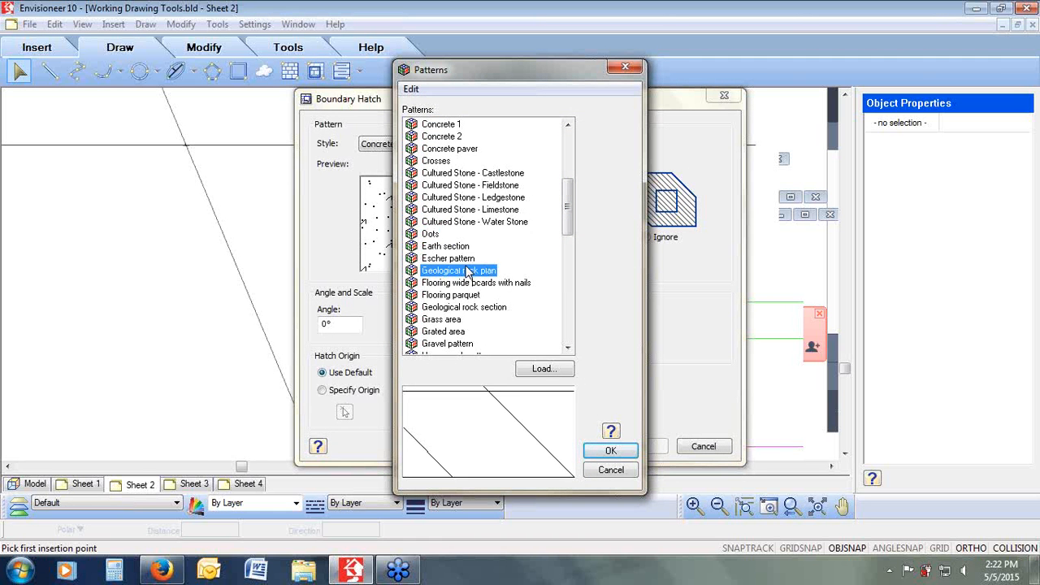
{"action": "left_click", "coordinate": [465, 258]}
{"action": "left_click", "coordinate": [453, 246]}
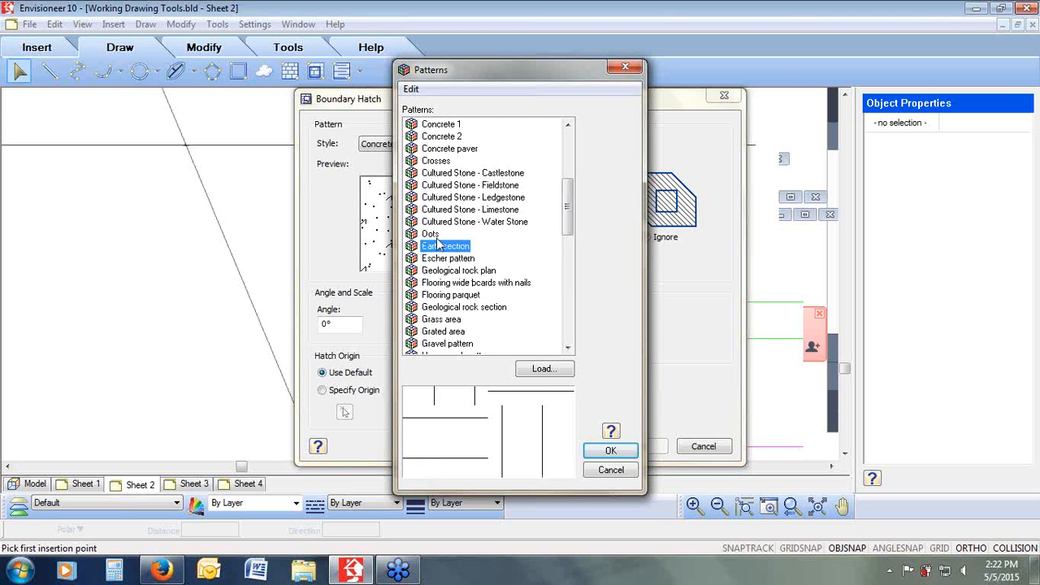
{"action": "left_click", "coordinate": [435, 235]}
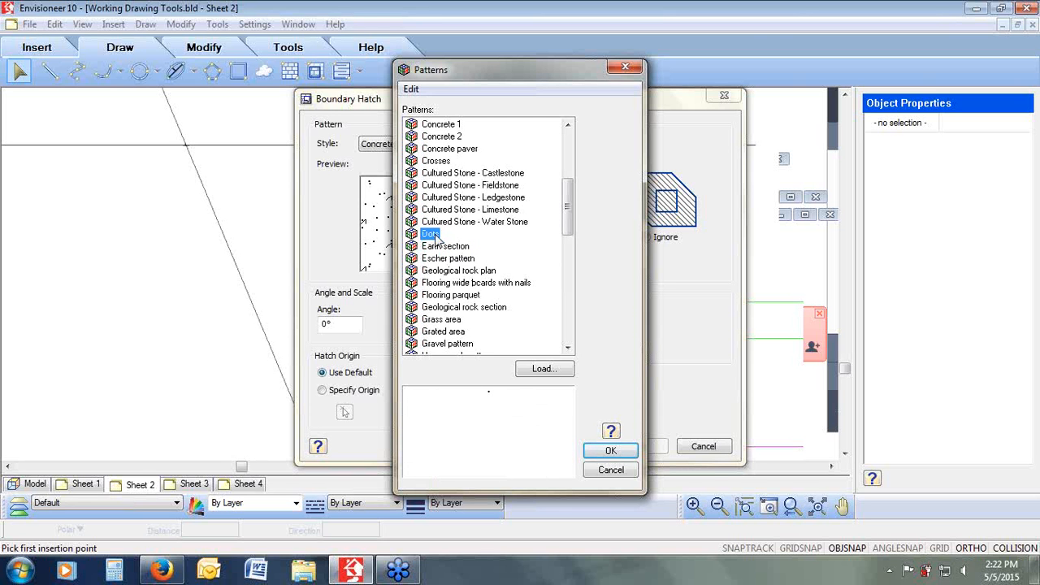
{"action": "left_click", "coordinate": [452, 330]}
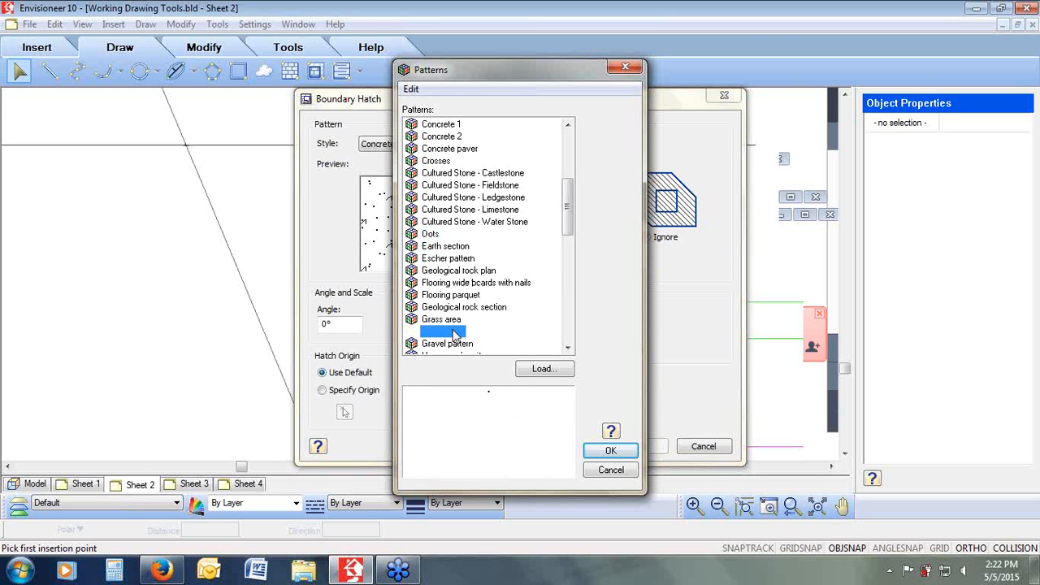
{"action": "left_click", "coordinate": [437, 235]}
{"action": "left_click", "coordinate": [616, 451]}
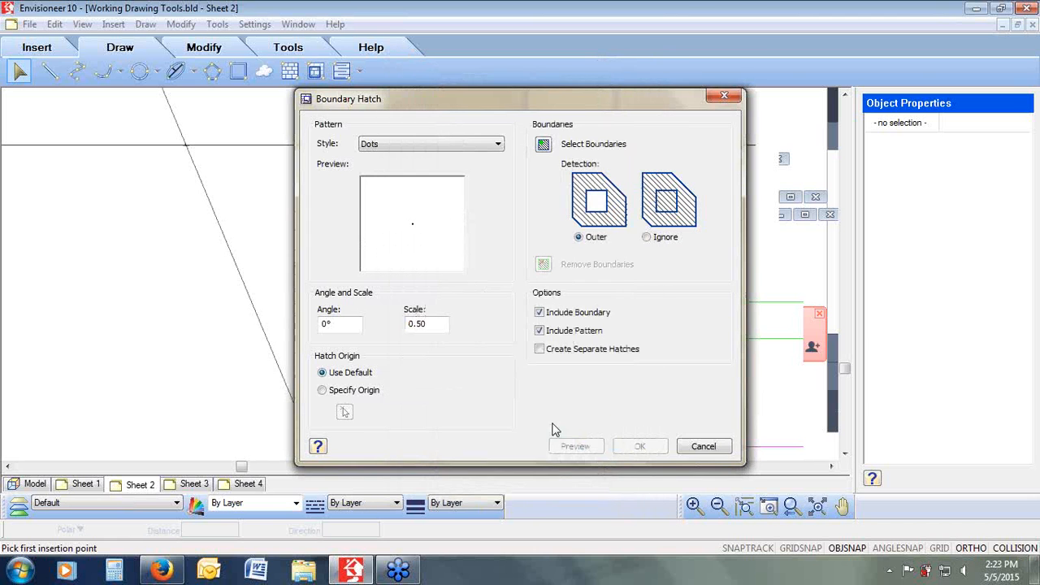
{"action": "left_click", "coordinate": [543, 145]}
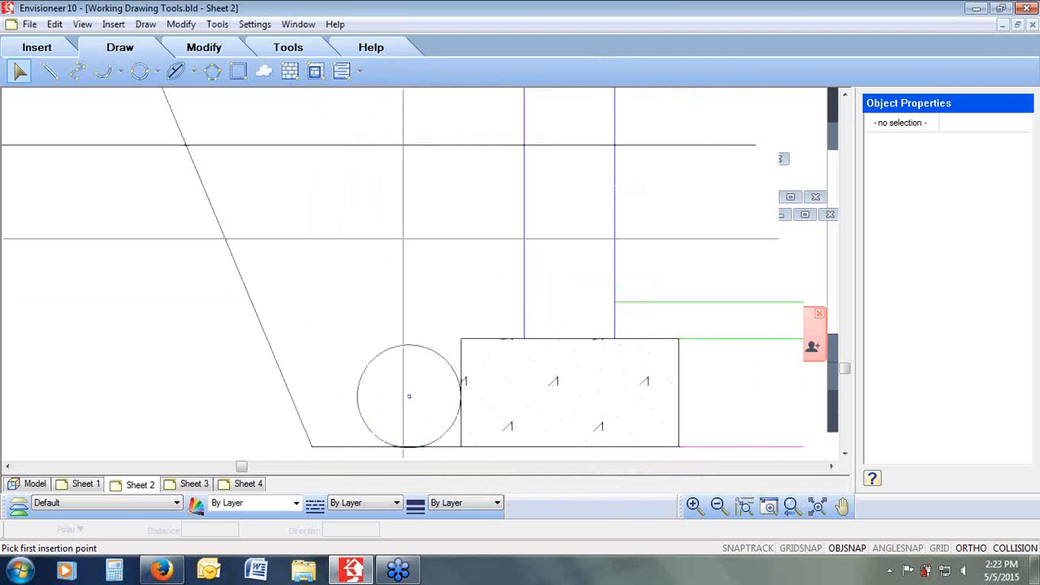
{"action": "right_click", "coordinate": [400, 236]}
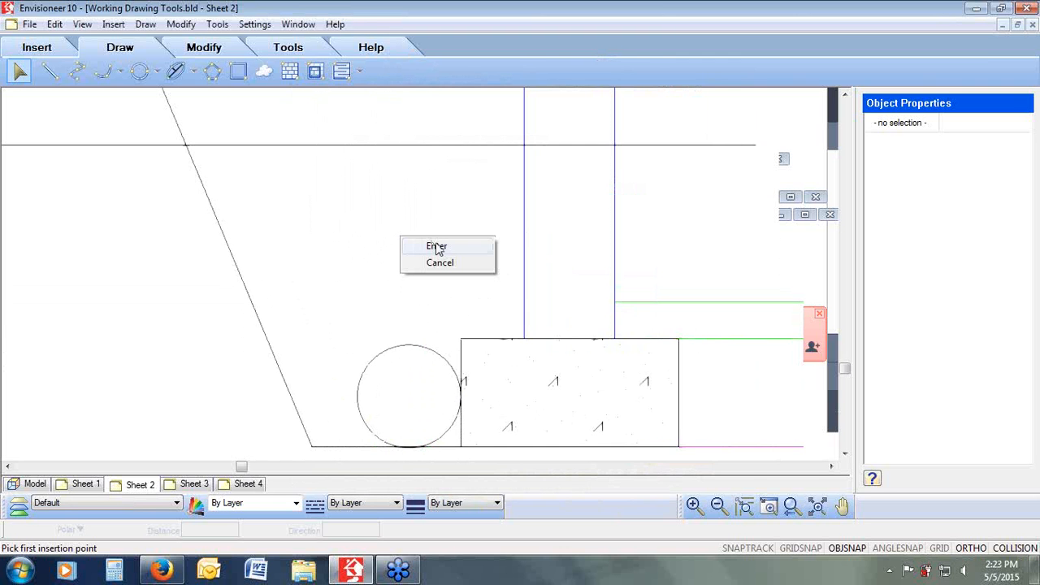
{"action": "left_click", "coordinate": [452, 263]}
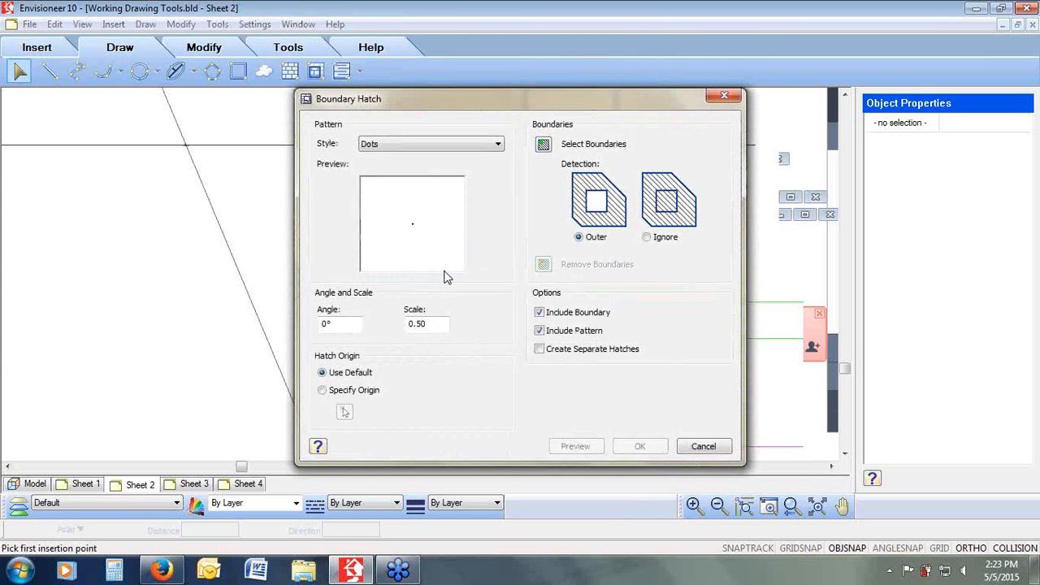
{"action": "left_click_drag", "start_coordinate": [435, 326], "coordinate": [382, 323]}
{"action": "type", "text": "1"}
{"action": "left_click", "coordinate": [543, 146]}
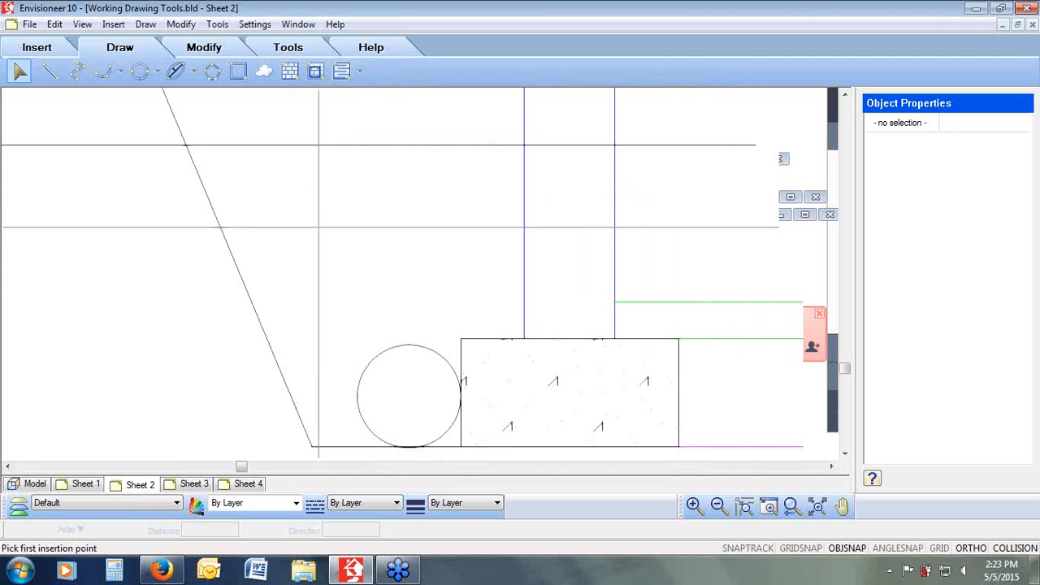
{"action": "right_click", "coordinate": [331, 219]}
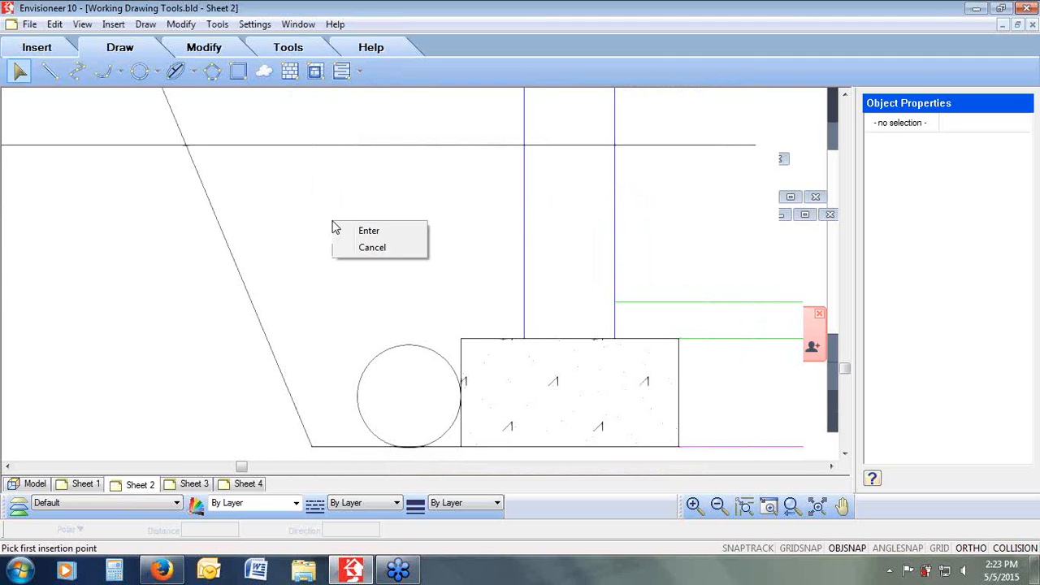
{"action": "left_click", "coordinate": [363, 230]}
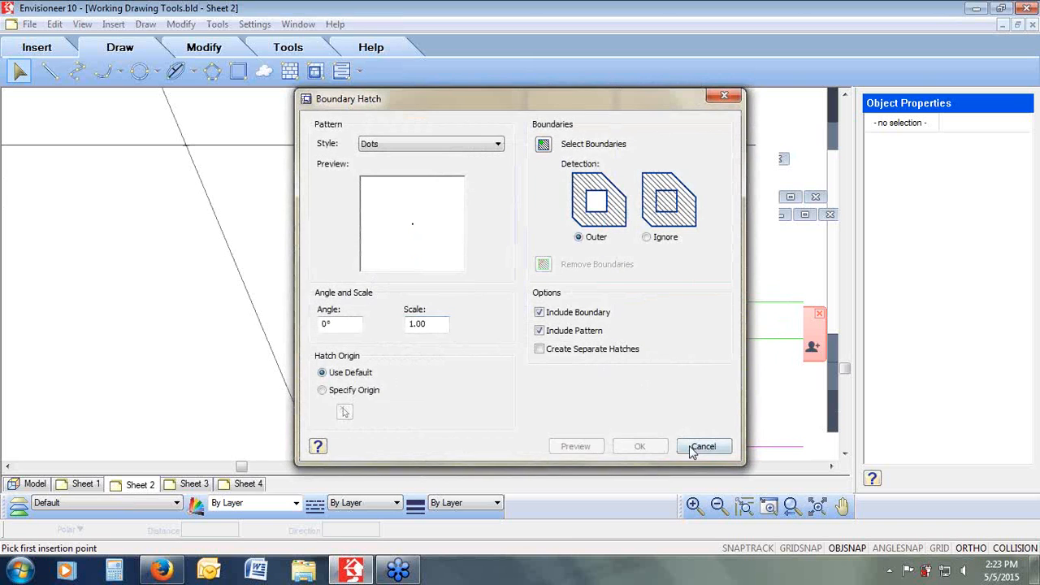
{"action": "left_click", "coordinate": [699, 447]}
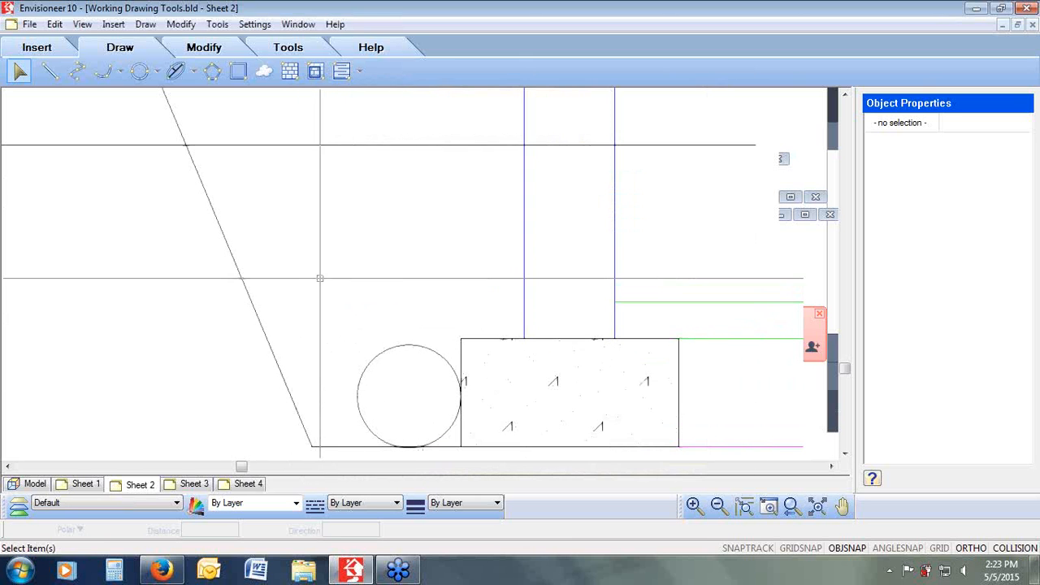
Step: Start a polygon hatch with the Dots pattern, excluding the boundary line
{"action": "left_click", "coordinate": [290, 72]}
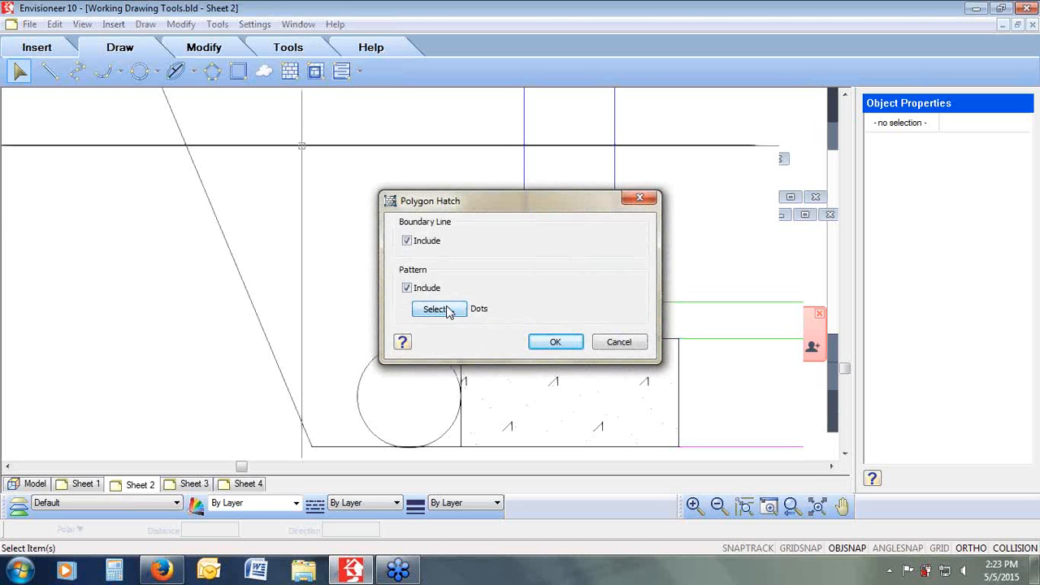
{"action": "left_click", "coordinate": [409, 244]}
{"action": "left_click", "coordinate": [560, 342]}
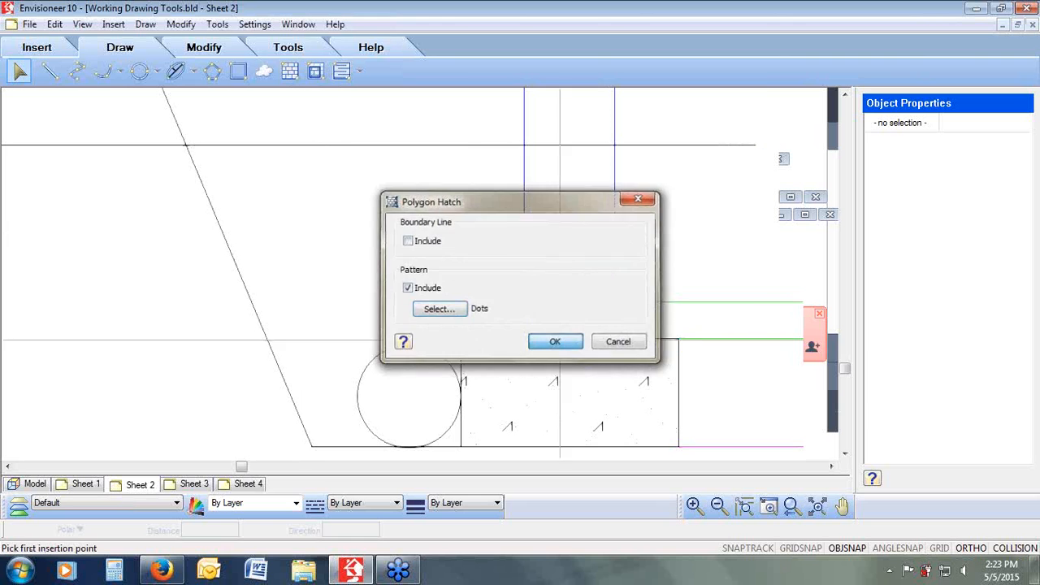
Step: Trace the hatch polygon over the backfill area between the sloped line and the wall above the footing
{"action": "left_click", "coordinate": [262, 178]}
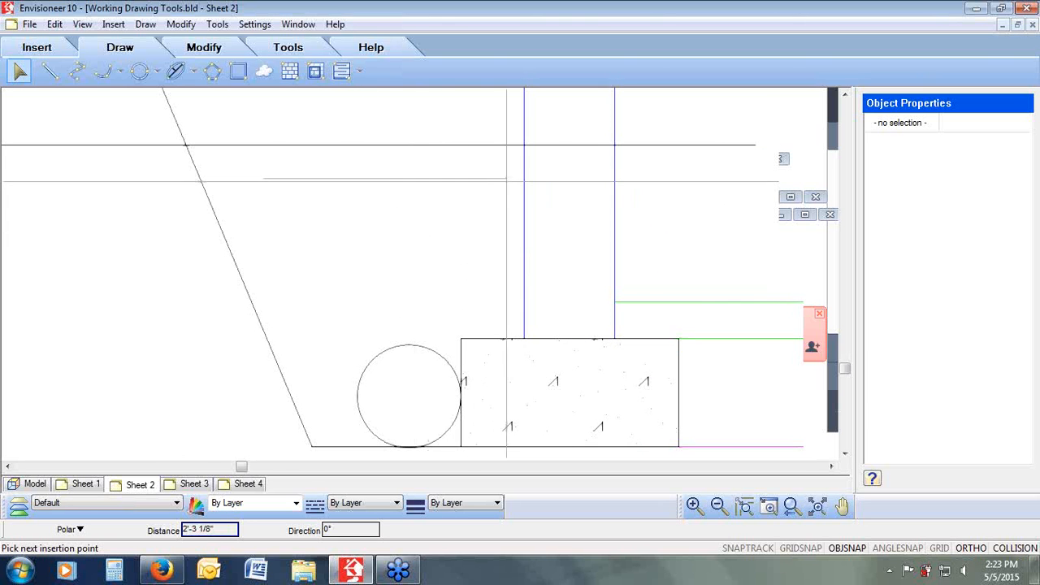
{"action": "left_click", "coordinate": [509, 320]}
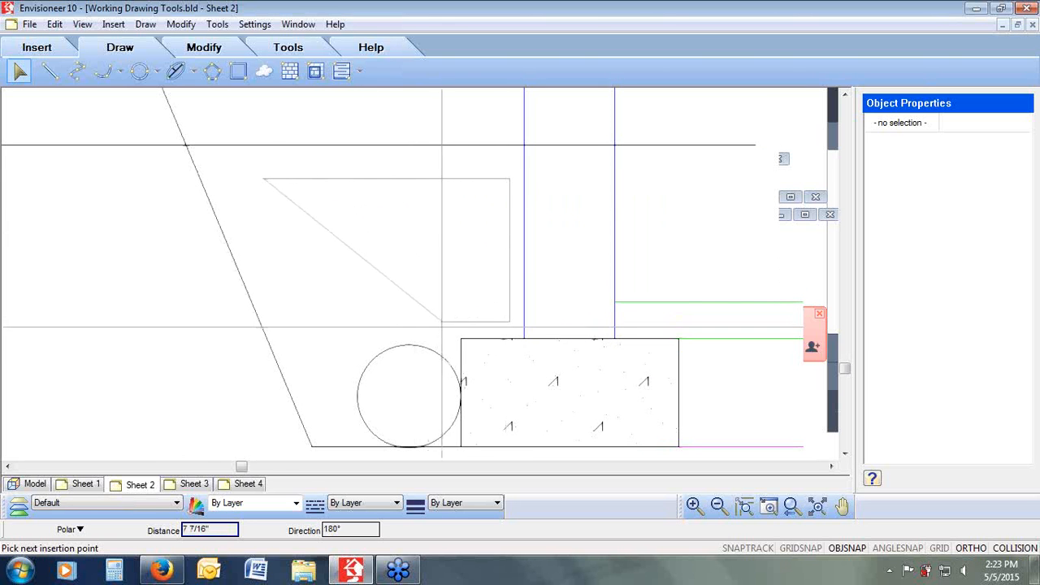
{"action": "left_click", "coordinate": [443, 320]}
{"action": "left_click", "coordinate": [444, 349]}
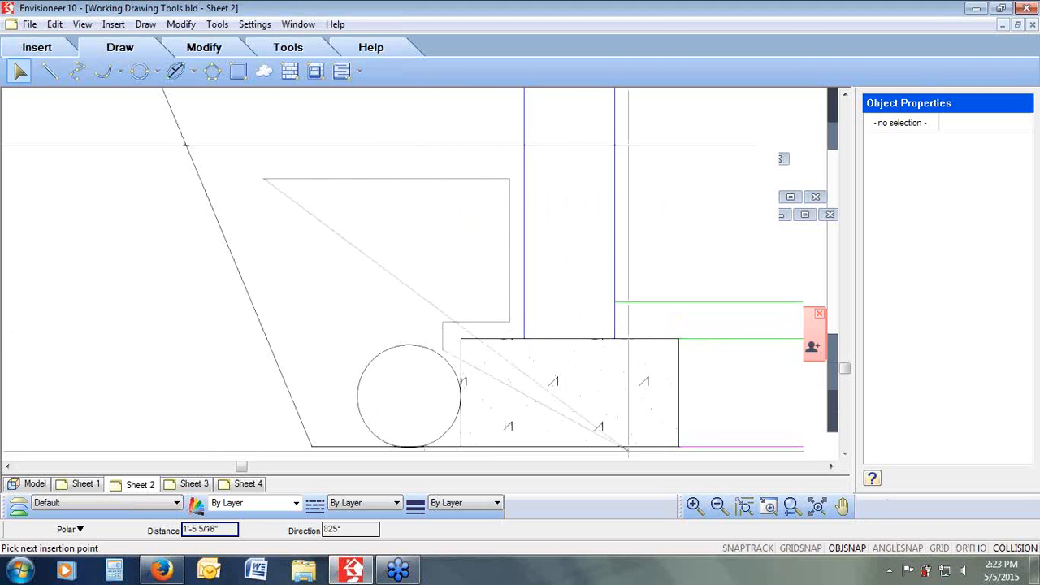
{"action": "left_click", "coordinate": [390, 333]}
{"action": "left_click", "coordinate": [350, 362]}
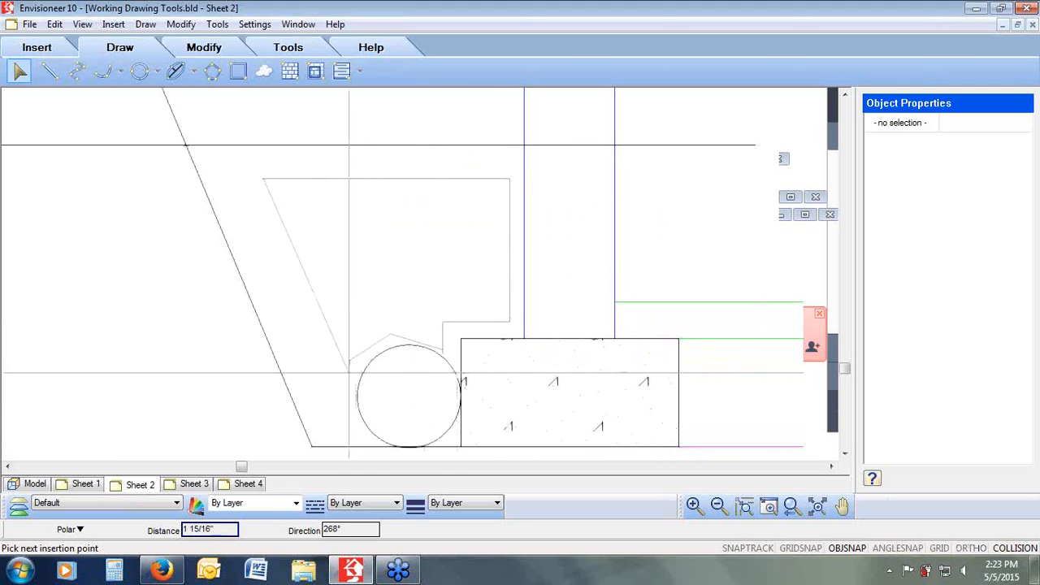
{"action": "left_click", "coordinate": [331, 431]}
{"action": "right_click", "coordinate": [329, 439]}
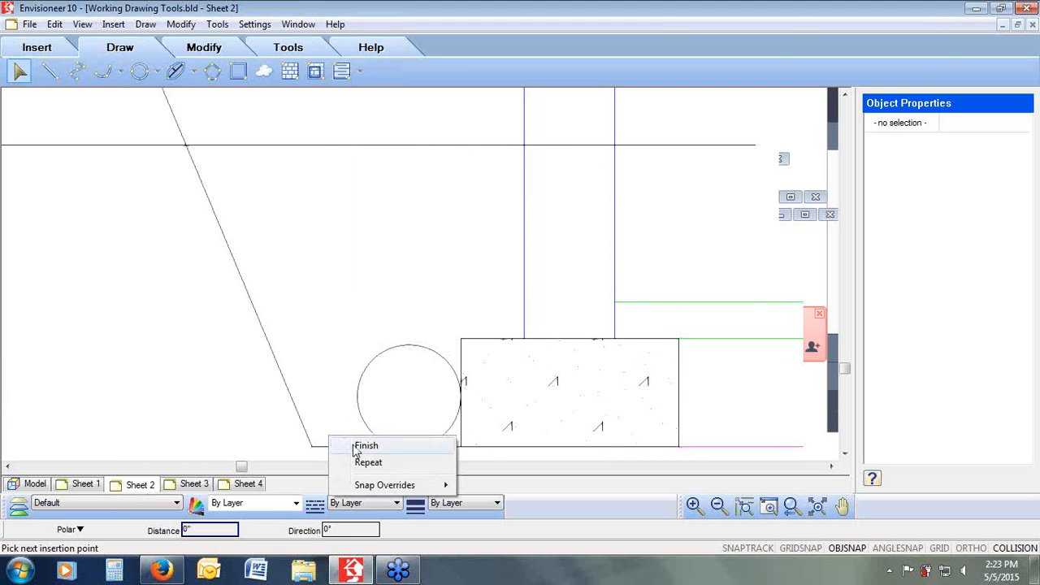
{"action": "left_click", "coordinate": [364, 447]}
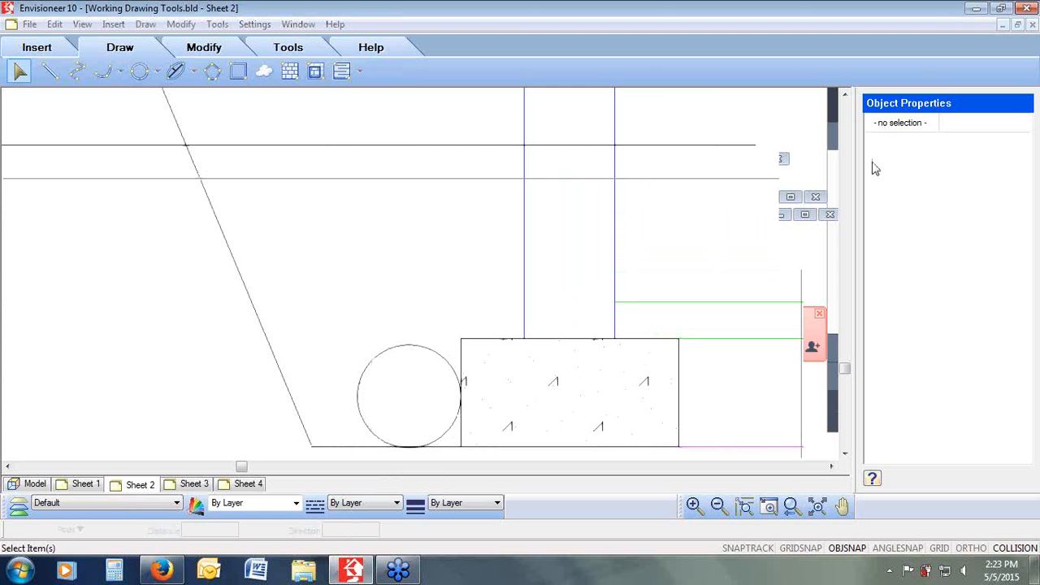
{"action": "left_click", "coordinate": [792, 509]}
{"action": "left_click", "coordinate": [792, 510]}
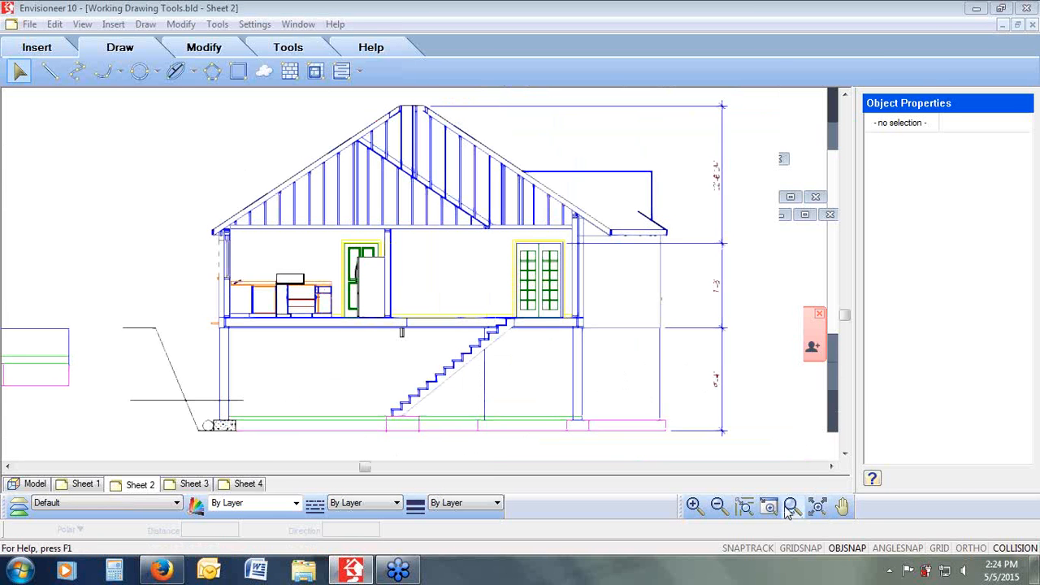
{"action": "left_click", "coordinate": [7, 467]}
{"action": "left_click", "coordinate": [7, 467]}
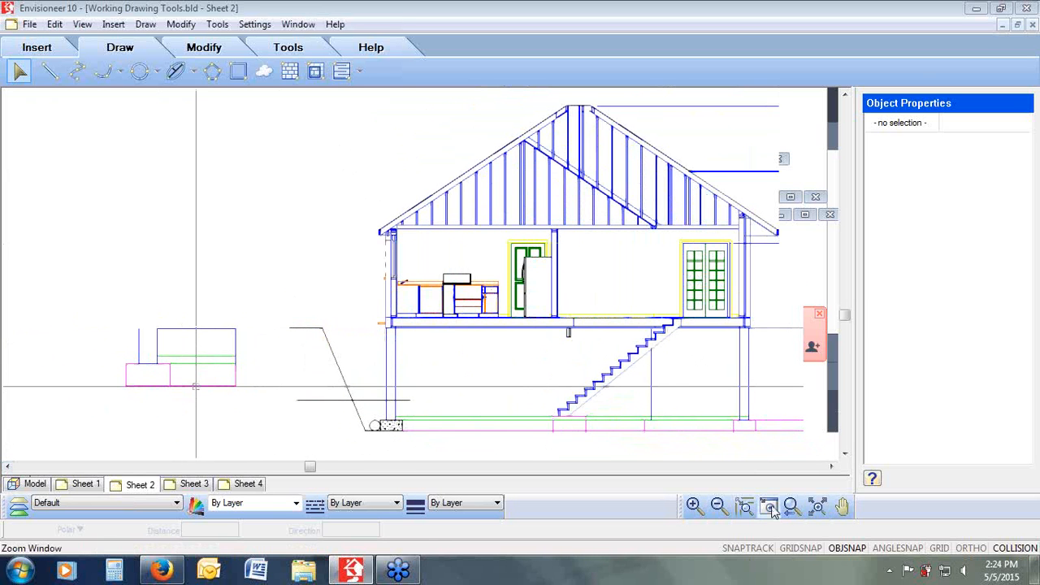
{"action": "left_click_drag", "start_coordinate": [274, 302], "coordinate": [108, 400]}
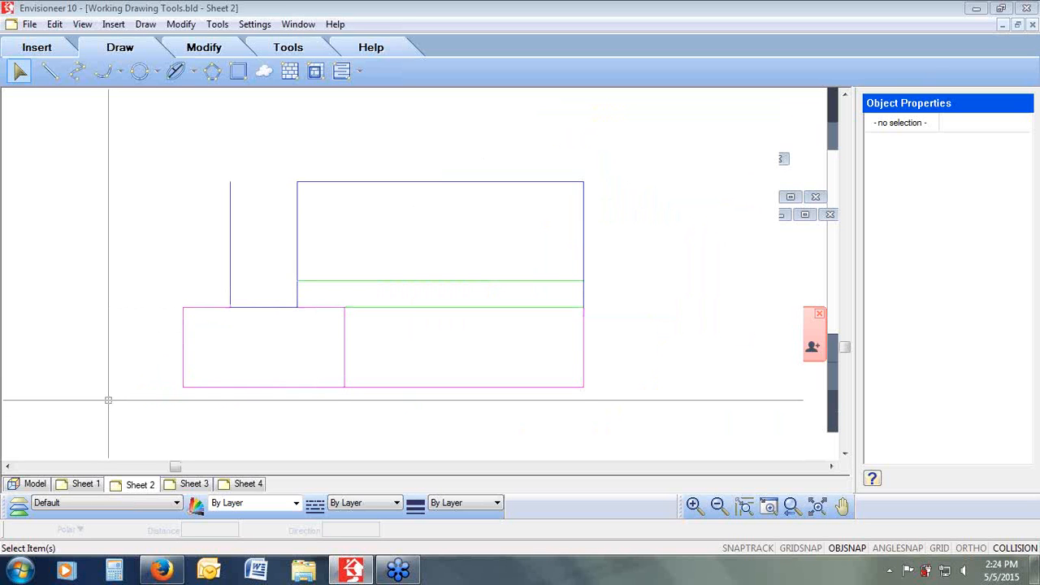
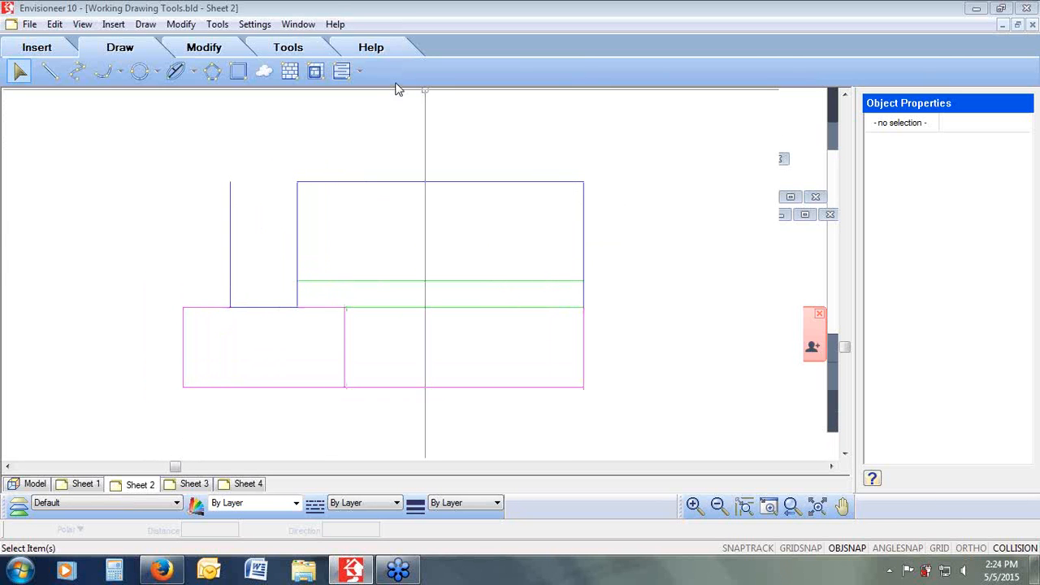
Step: Draw a Wood Section sill plate on top of the foundation wall, with Ortho turned on, spanning the wall's width
{"action": "left_click", "coordinate": [364, 73]}
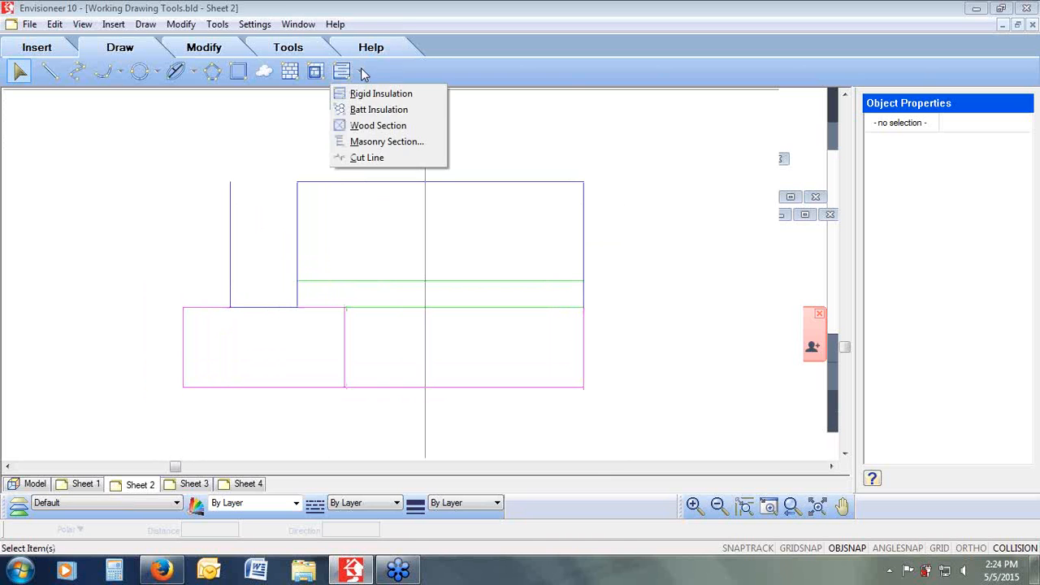
{"action": "left_click", "coordinate": [377, 126]}
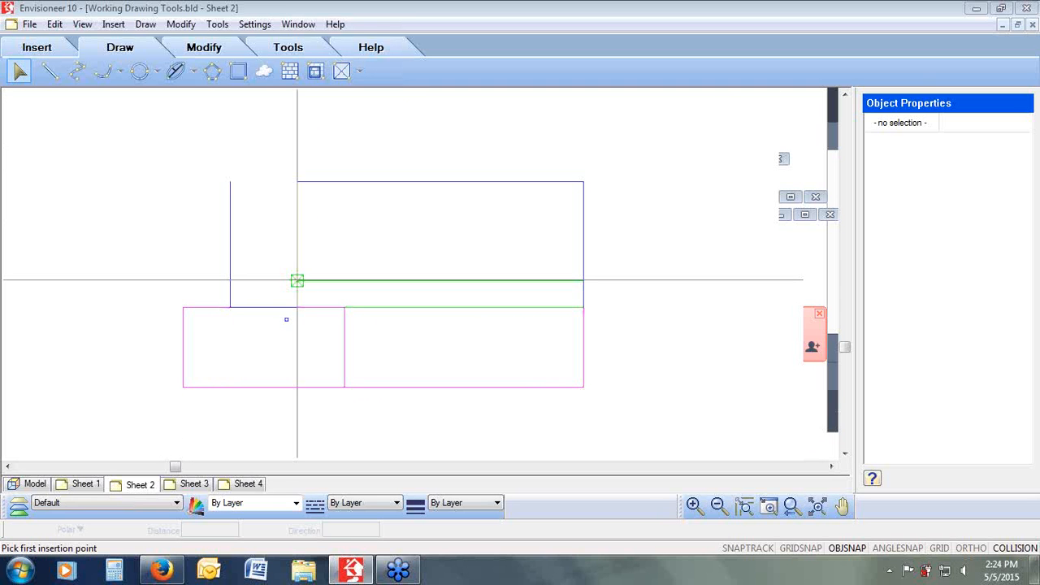
{"action": "left_click", "coordinate": [298, 280]}
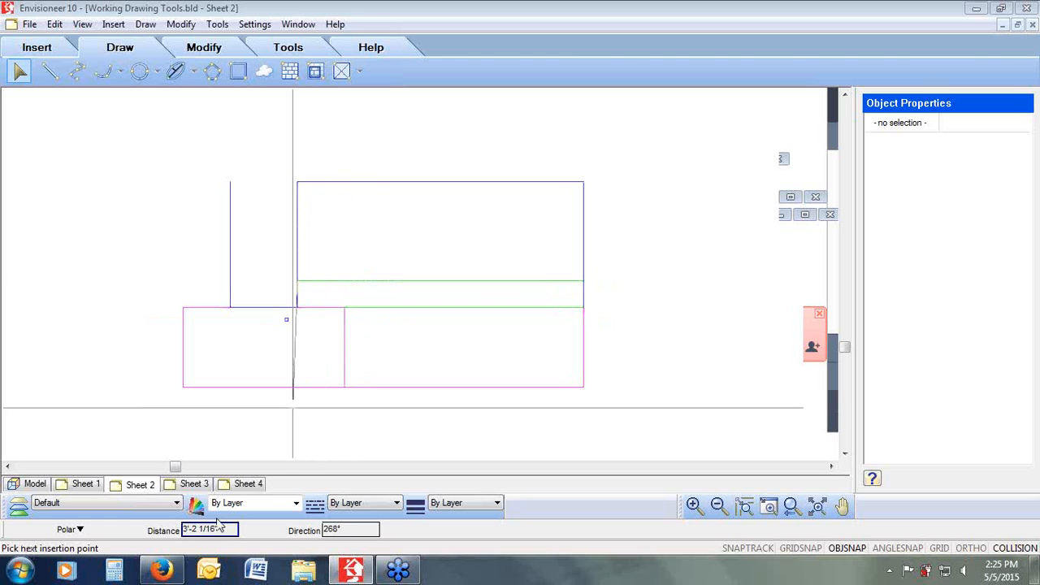
{"action": "left_click", "coordinate": [970, 548]}
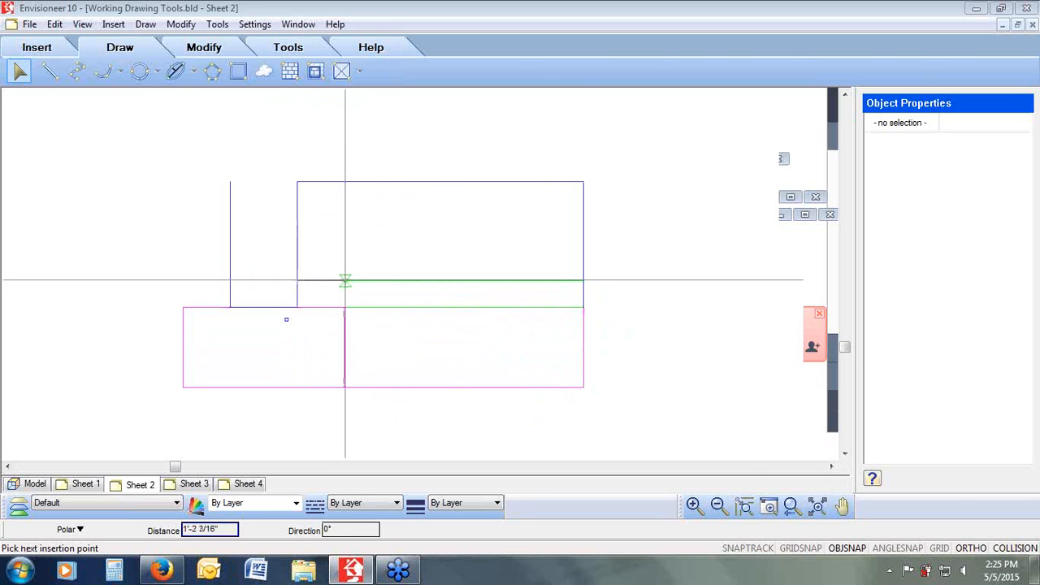
{"action": "left_click", "coordinate": [345, 280]}
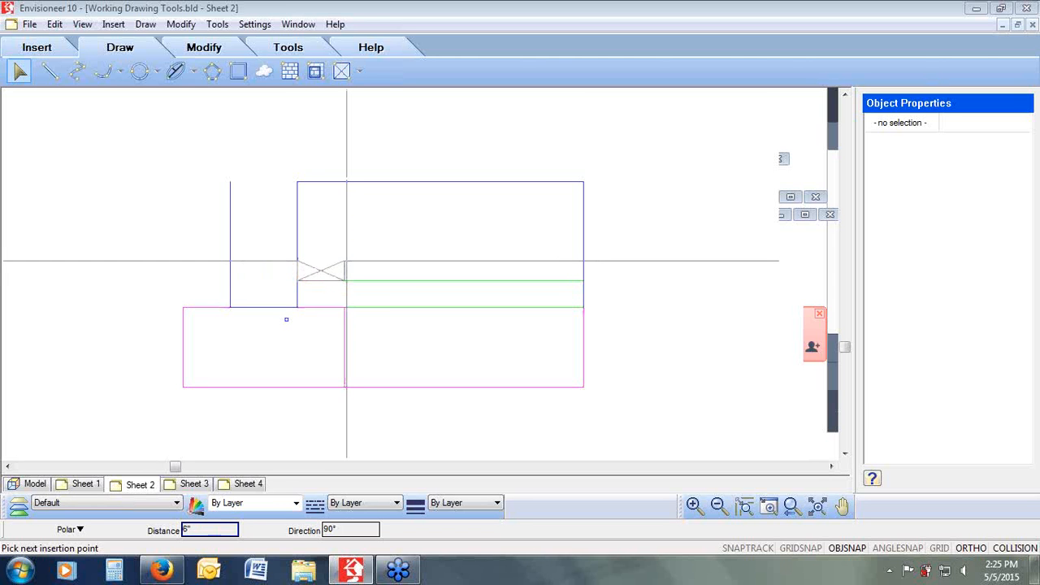
{"action": "left_click", "coordinate": [346, 260]}
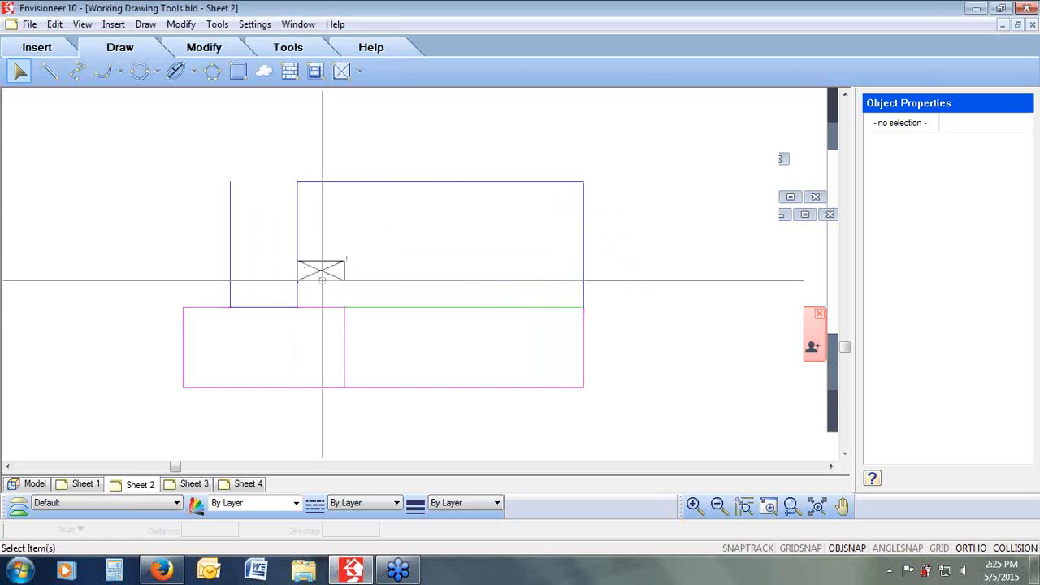
Step: Draw a vertical line from the sill plate's upper-right corner up to the top wall line, then finish the line
{"action": "left_click", "coordinate": [49, 71]}
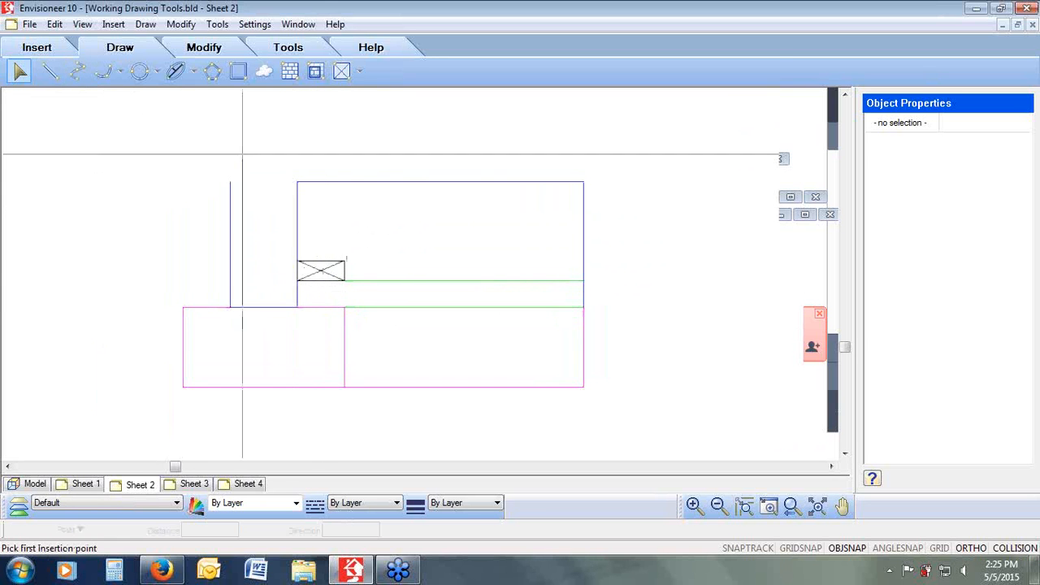
{"action": "left_click", "coordinate": [344, 262]}
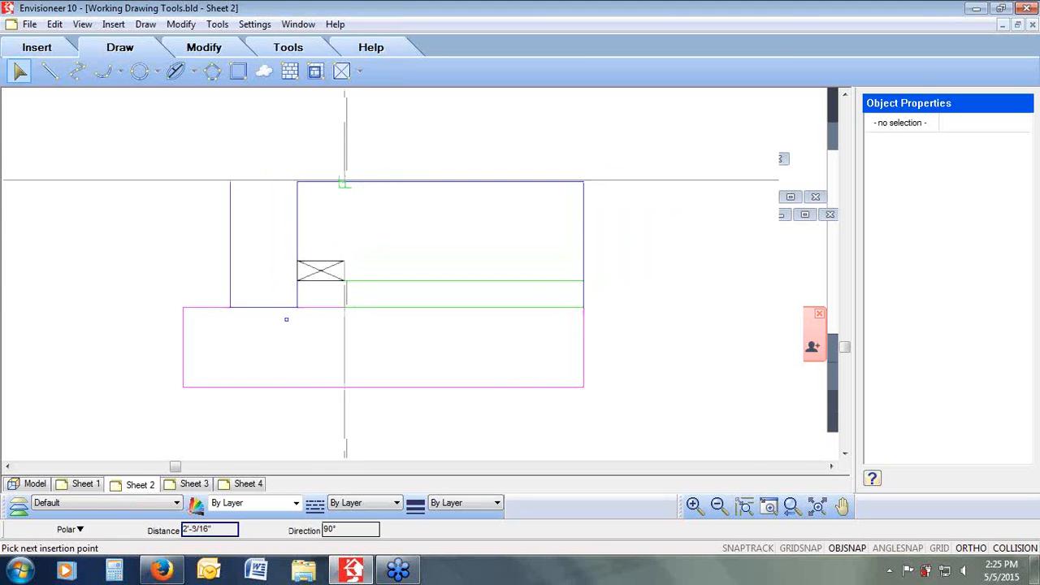
{"action": "right_click", "coordinate": [345, 186]}
{"action": "left_click", "coordinate": [382, 195]}
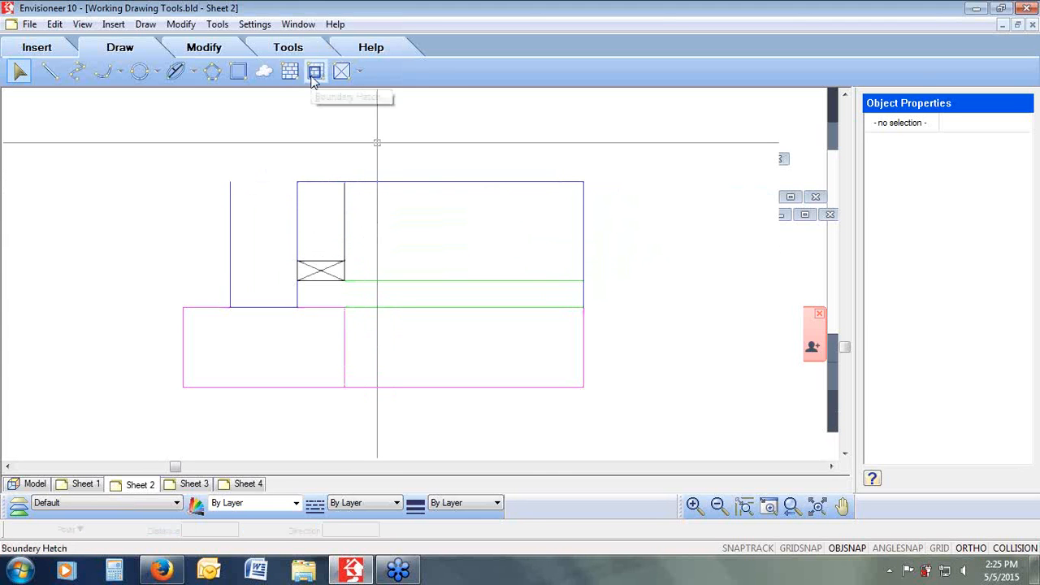
Step: Fill the stud cavity above the sill plate with Batt Insulation, from the plate up to the top line
{"action": "left_click", "coordinate": [362, 72]}
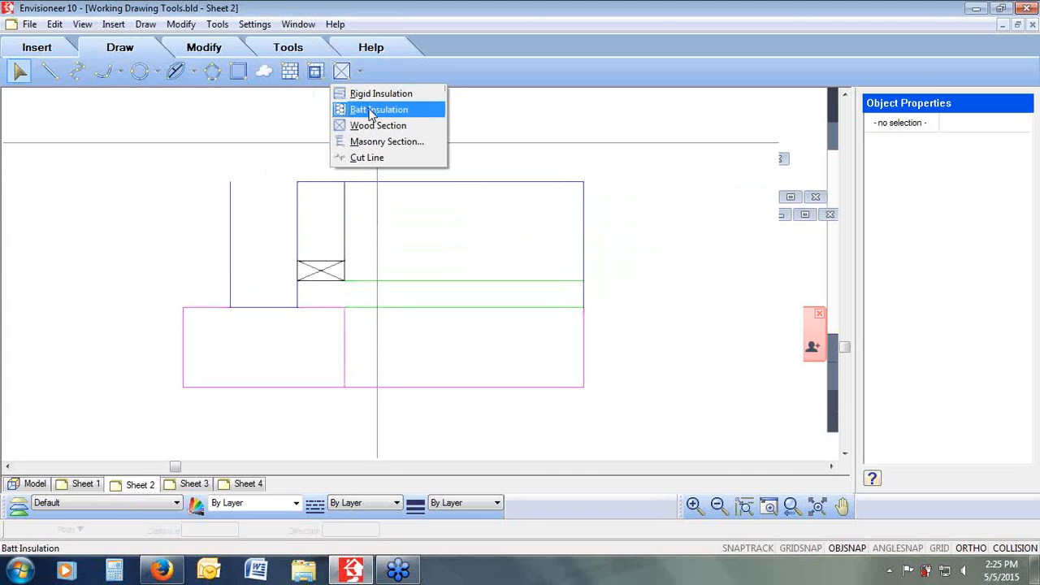
{"action": "left_click", "coordinate": [378, 110]}
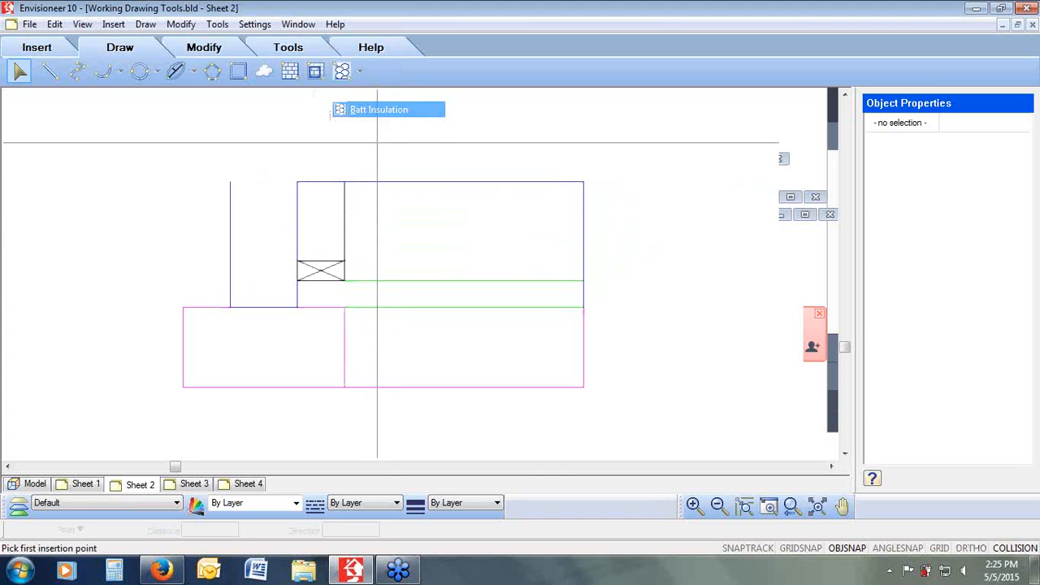
{"action": "left_click", "coordinate": [296, 261]}
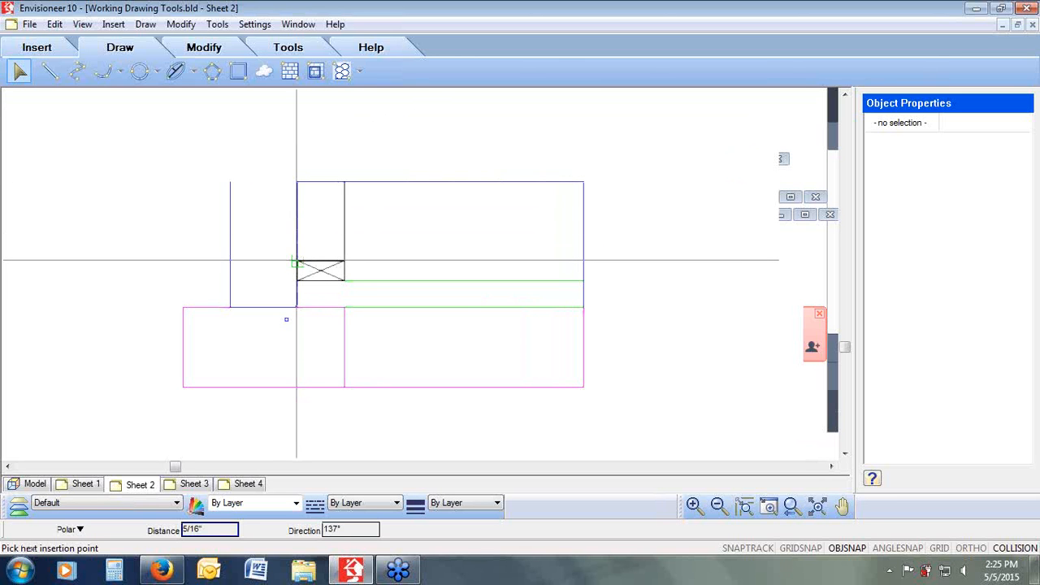
{"action": "left_click", "coordinate": [296, 182]}
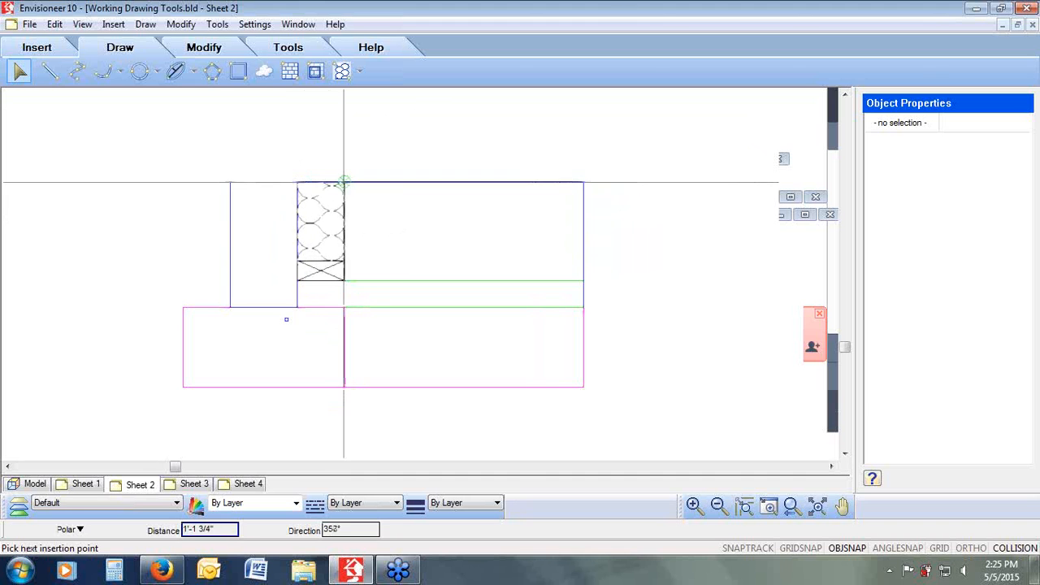
{"action": "left_click", "coordinate": [344, 182]}
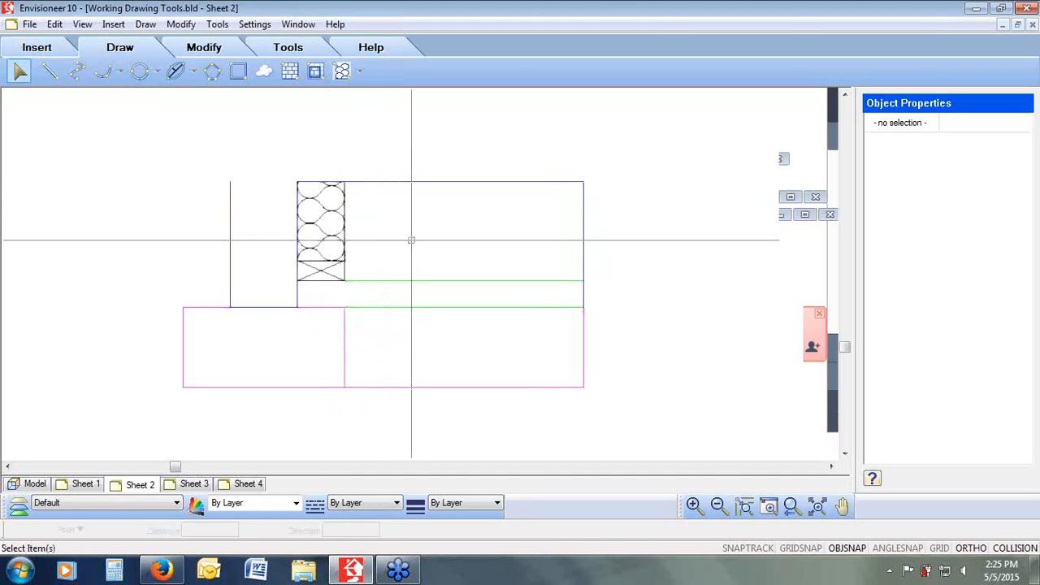
Step: Add Rigid Insulation about 8 inches thick beneath the slab, from the foundation wall to the slab's right end
{"action": "left_click", "coordinate": [362, 75]}
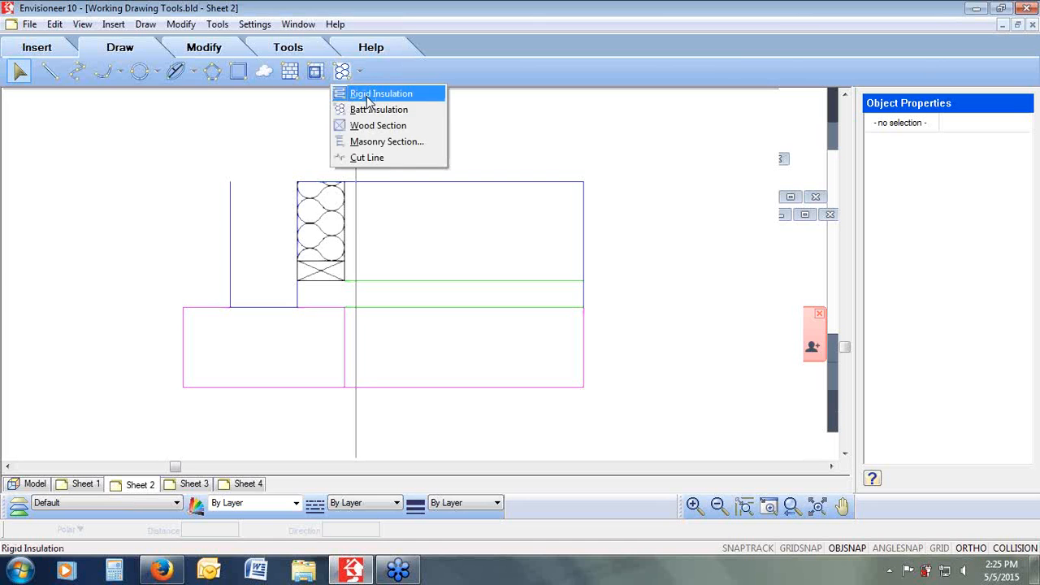
{"action": "left_click", "coordinate": [370, 97]}
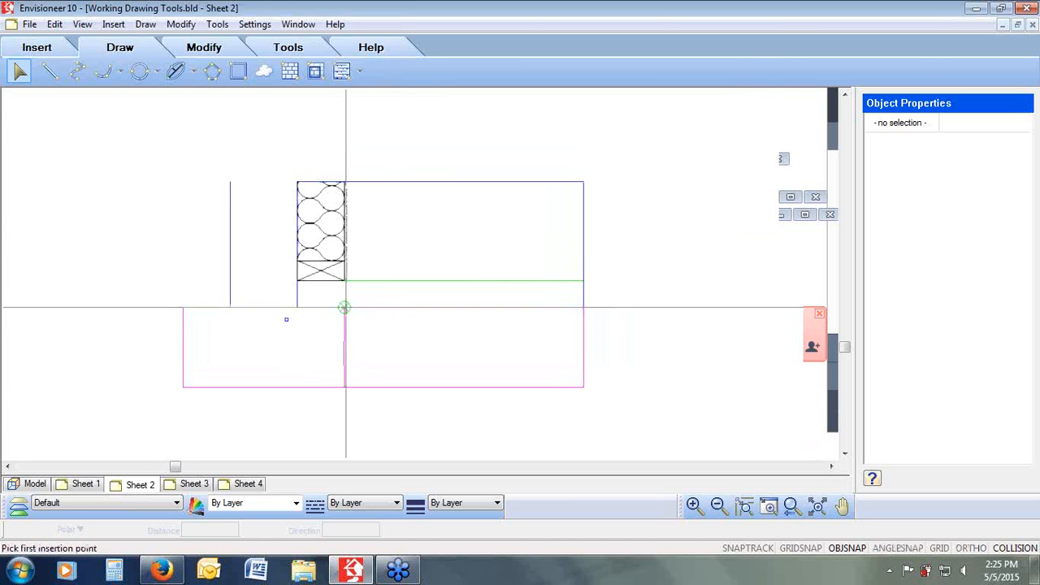
{"action": "left_click", "coordinate": [344, 307]}
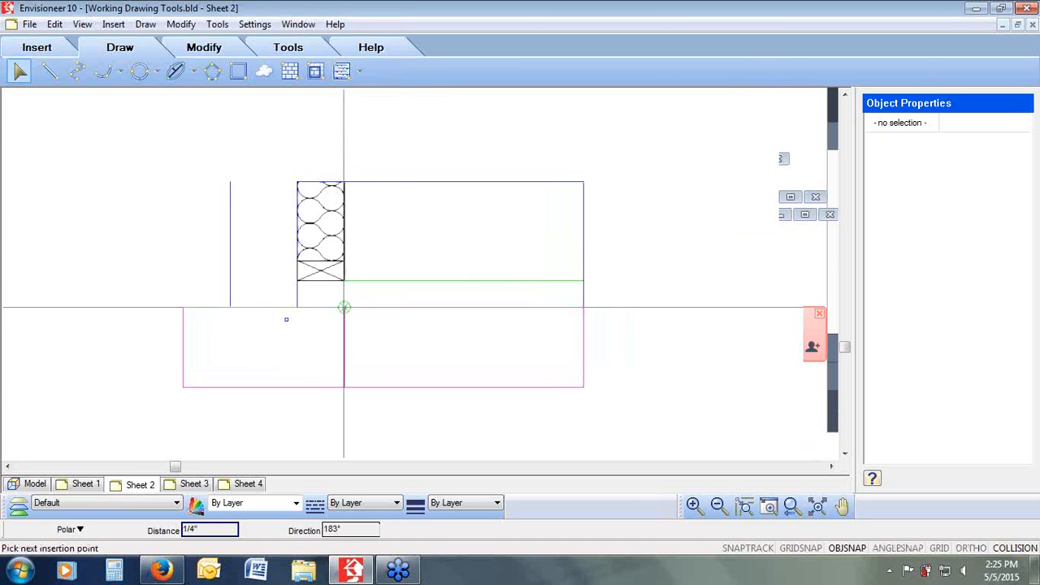
{"action": "left_click", "coordinate": [583, 307]}
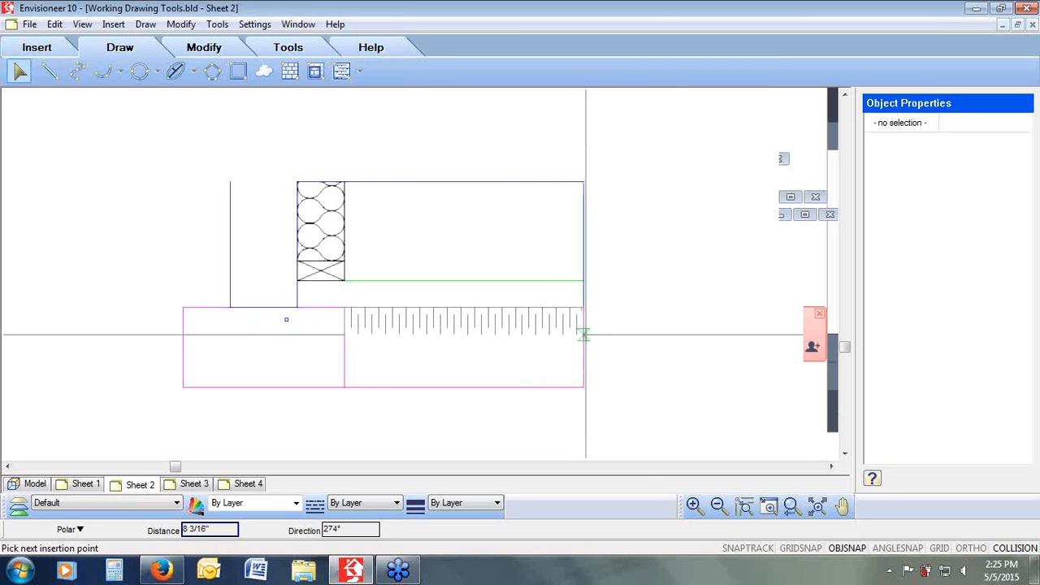
{"action": "left_click", "coordinate": [583, 332]}
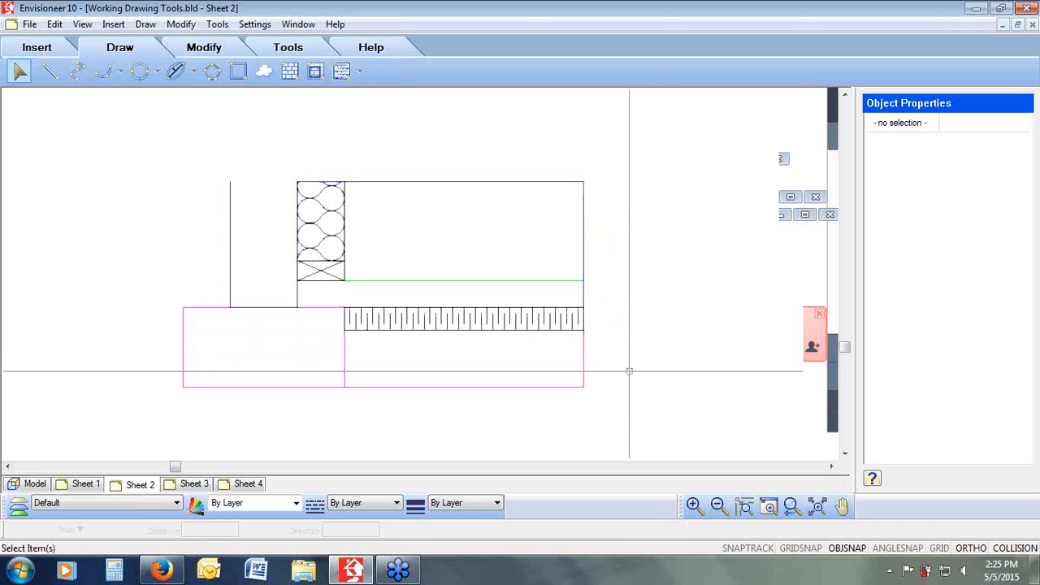
Step: Edit the section block's definition and delete the right-hand vertical wall line and the lower slab rectangle lines
{"action": "left_click", "coordinate": [495, 214]}
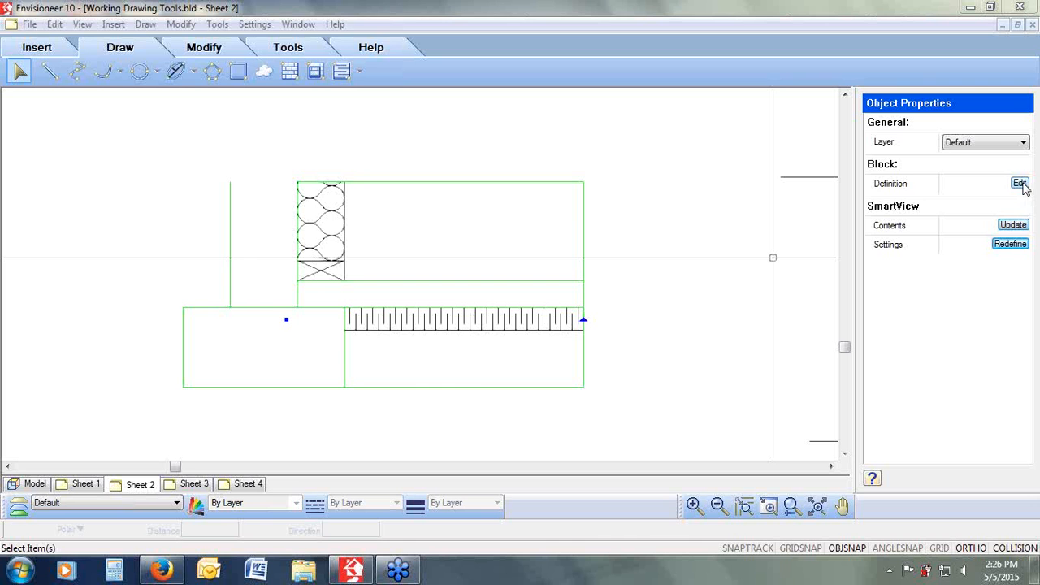
{"action": "left_click", "coordinate": [1021, 185]}
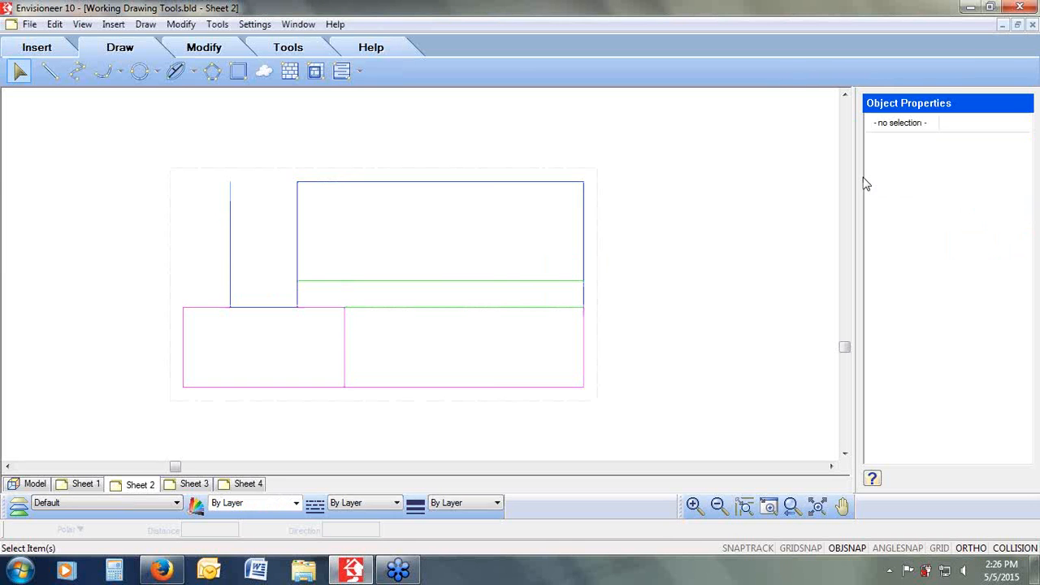
{"action": "left_click", "coordinate": [472, 182]}
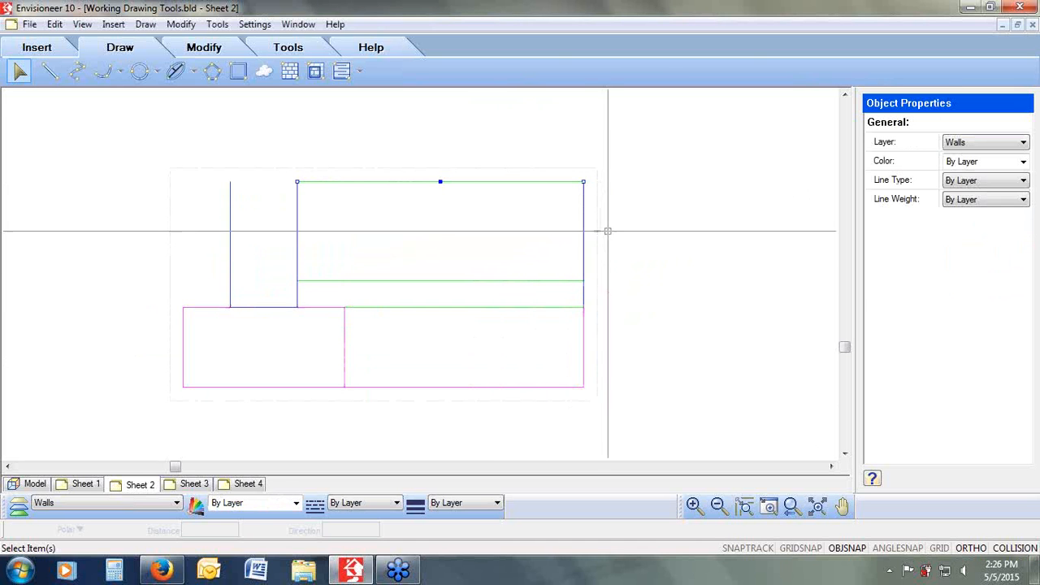
{"action": "left_click", "coordinate": [583, 250]}
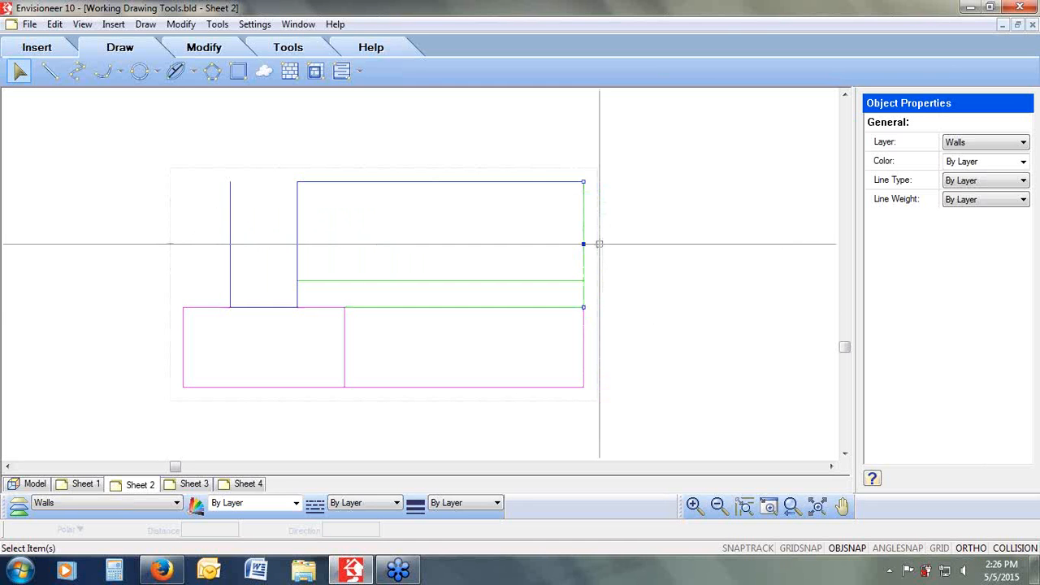
{"action": "left_click", "coordinate": [599, 243]}
{"action": "left_click", "coordinate": [584, 351]}
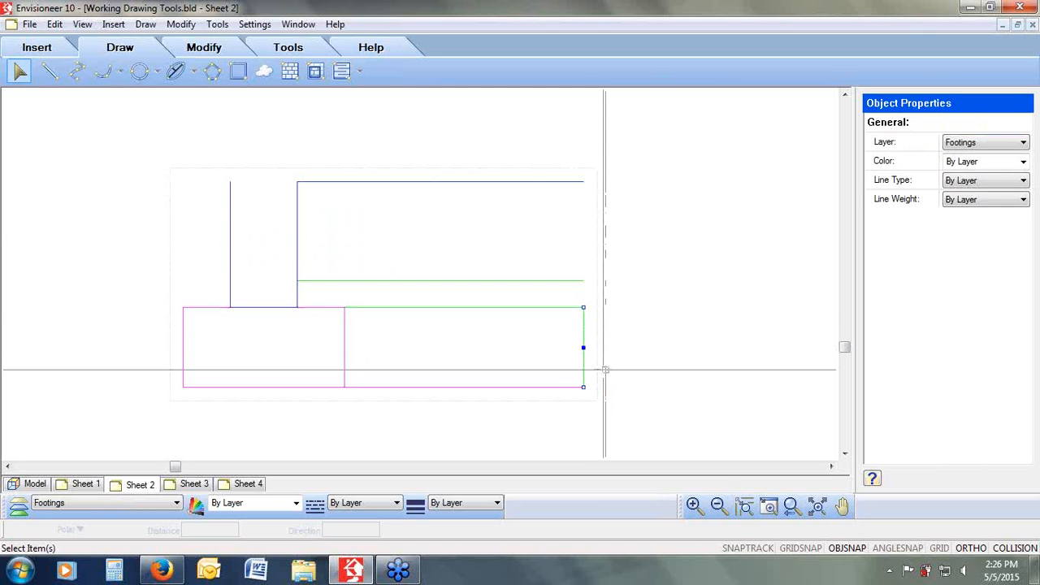
{"action": "left_click", "coordinate": [605, 370]}
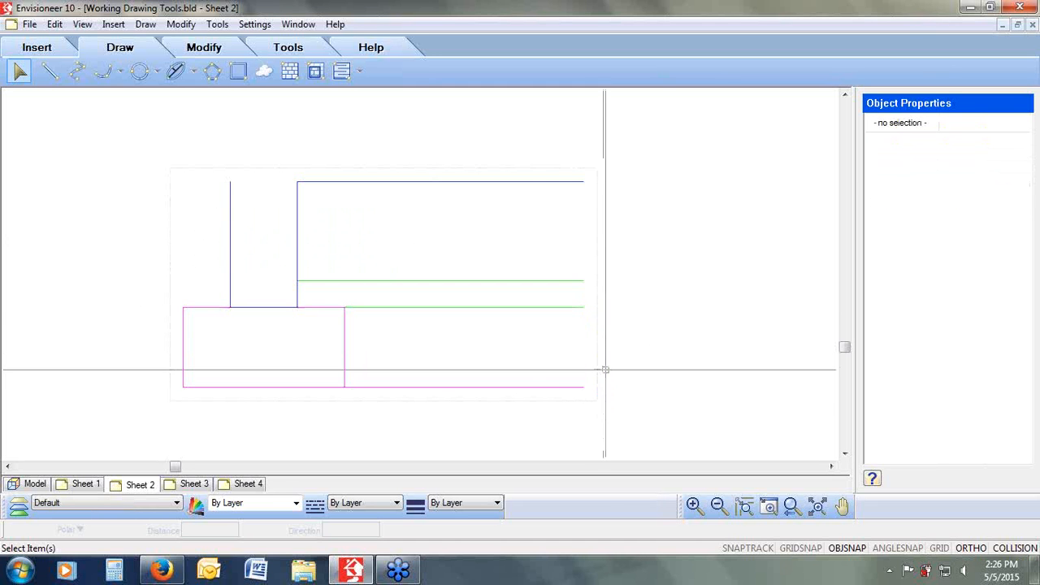
{"action": "left_click", "coordinate": [549, 387]}
{"action": "key", "text": "Delete"}
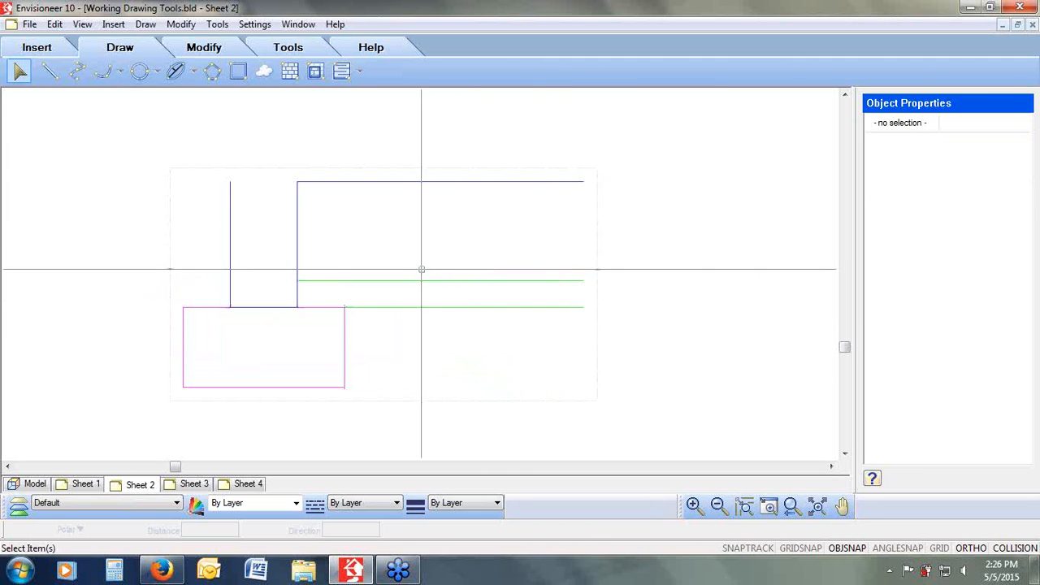
Step: Shorten the top wall line and the two floor lines by pulling their right endpoints left to a common end
{"action": "left_click", "coordinate": [562, 181]}
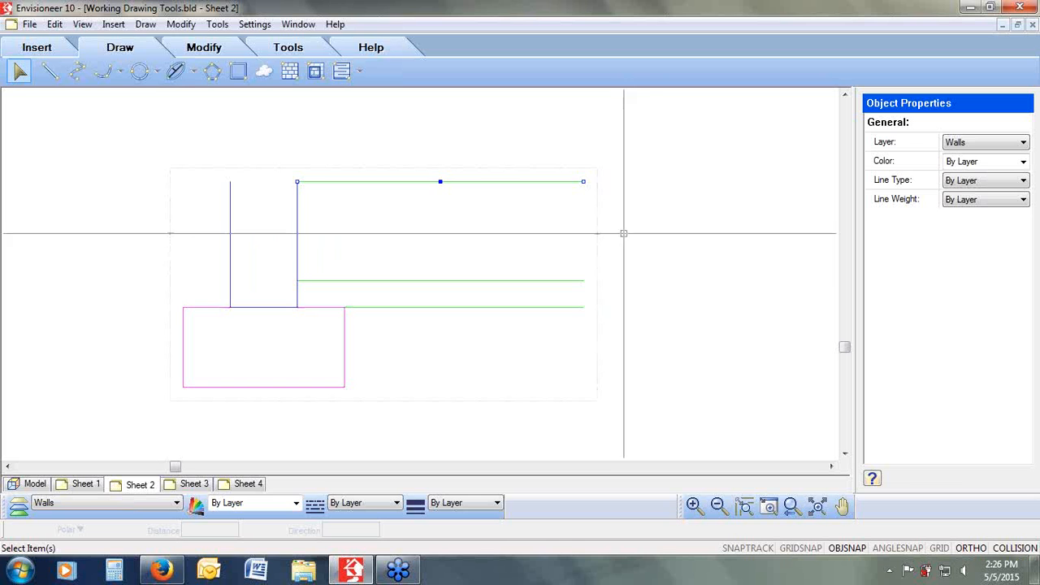
{"action": "left_click", "coordinate": [584, 184]}
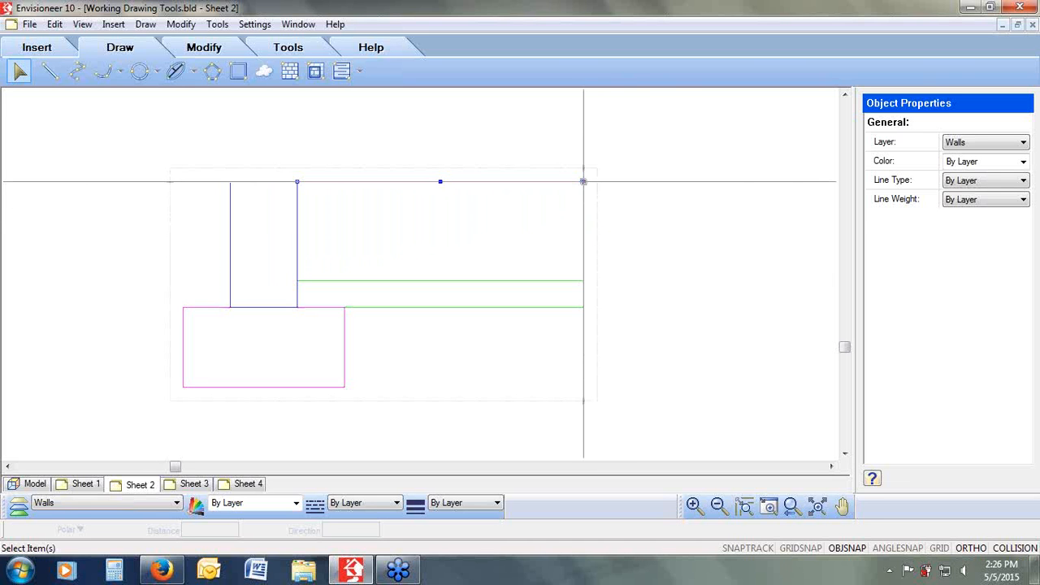
{"action": "left_click", "coordinate": [531, 181]}
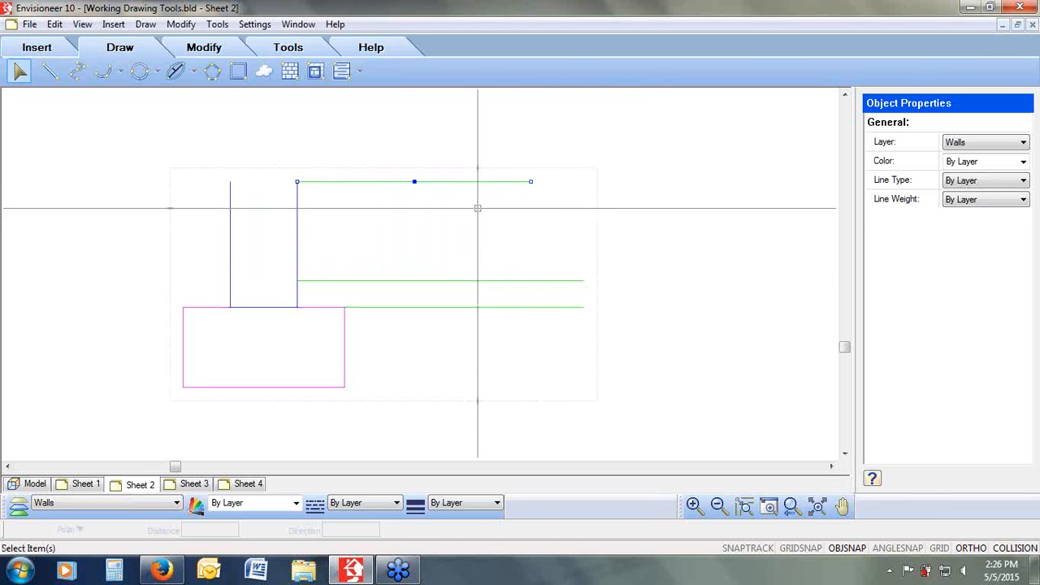
{"action": "left_click", "coordinate": [569, 281]}
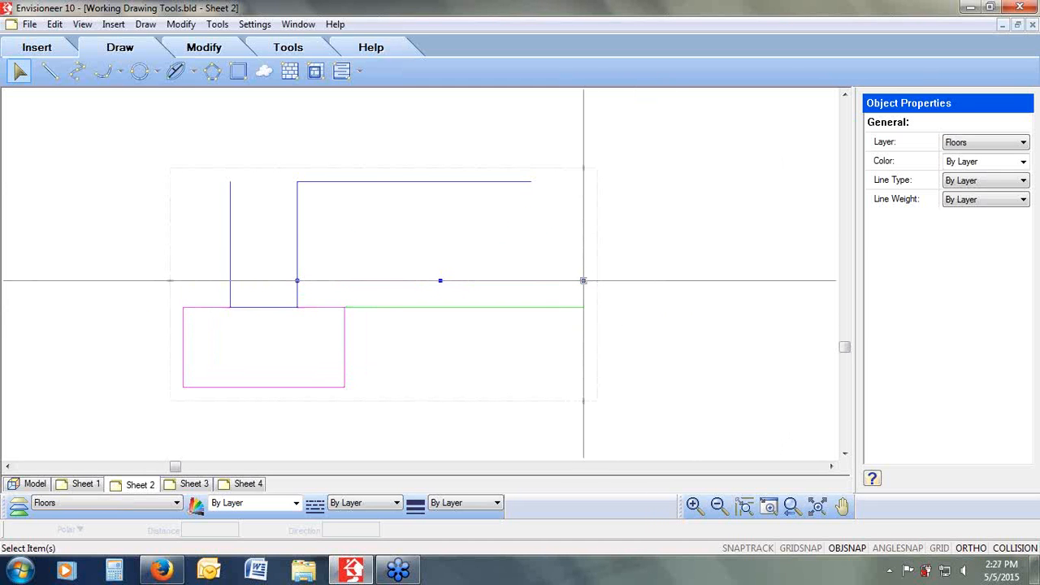
{"action": "left_click_drag", "start_coordinate": [583, 281], "coordinate": [531, 280]}
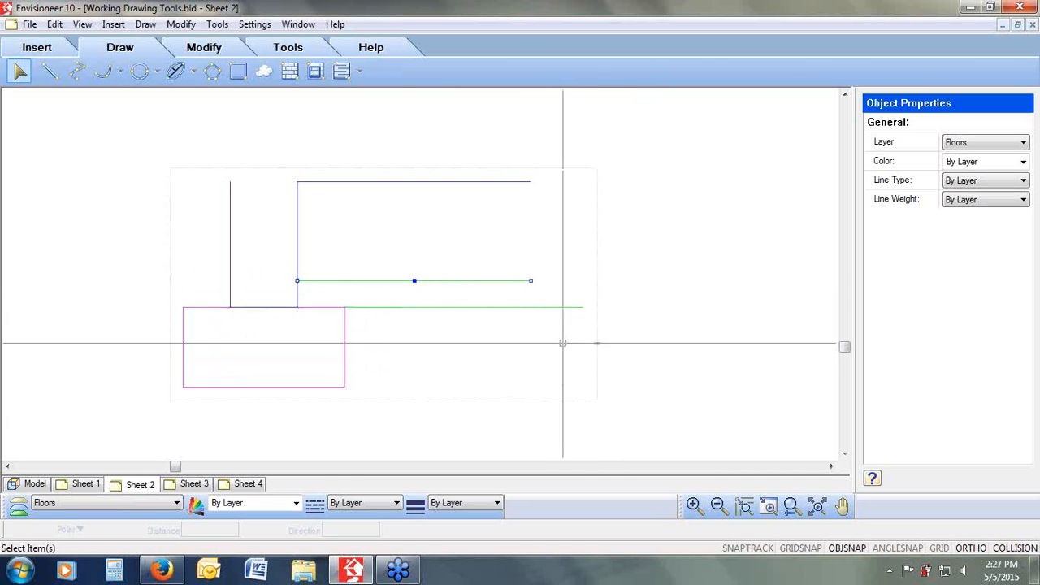
{"action": "left_click", "coordinate": [558, 309]}
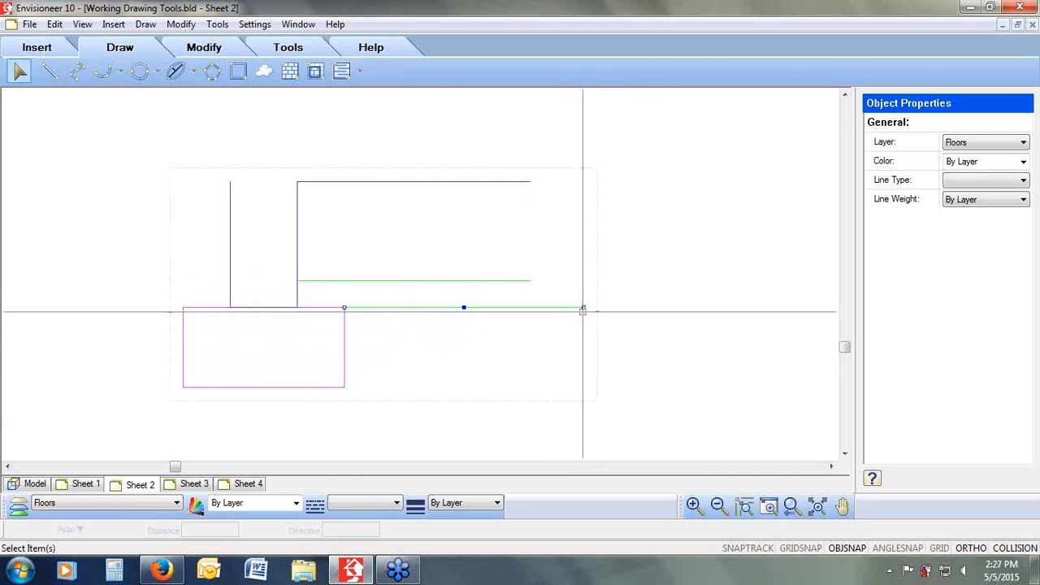
{"action": "left_click_drag", "start_coordinate": [583, 307], "coordinate": [532, 307]}
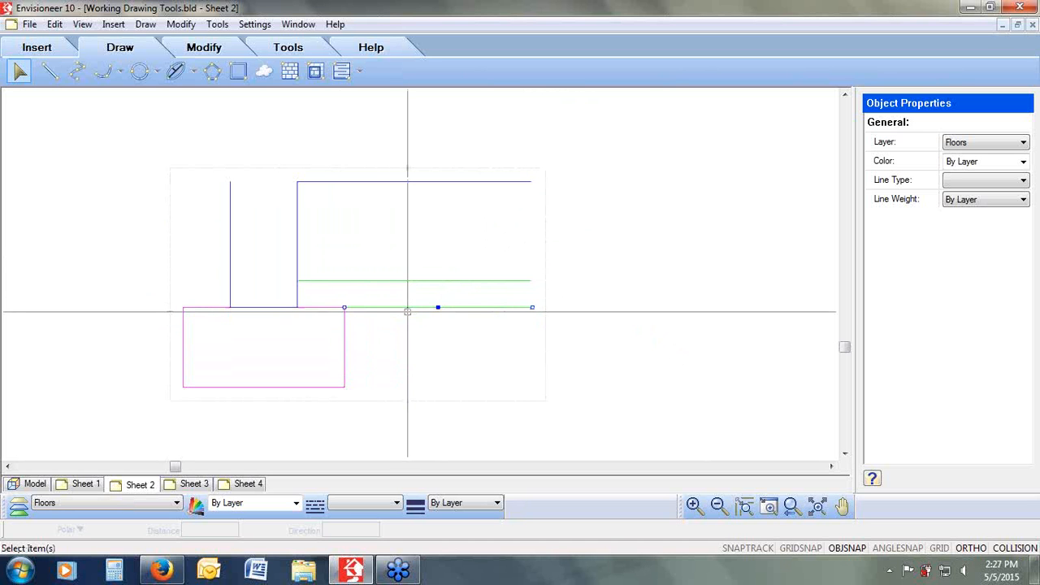
Step: Exit the block definition editor and select the section block on the sheet
{"action": "key", "text": "Escape"}
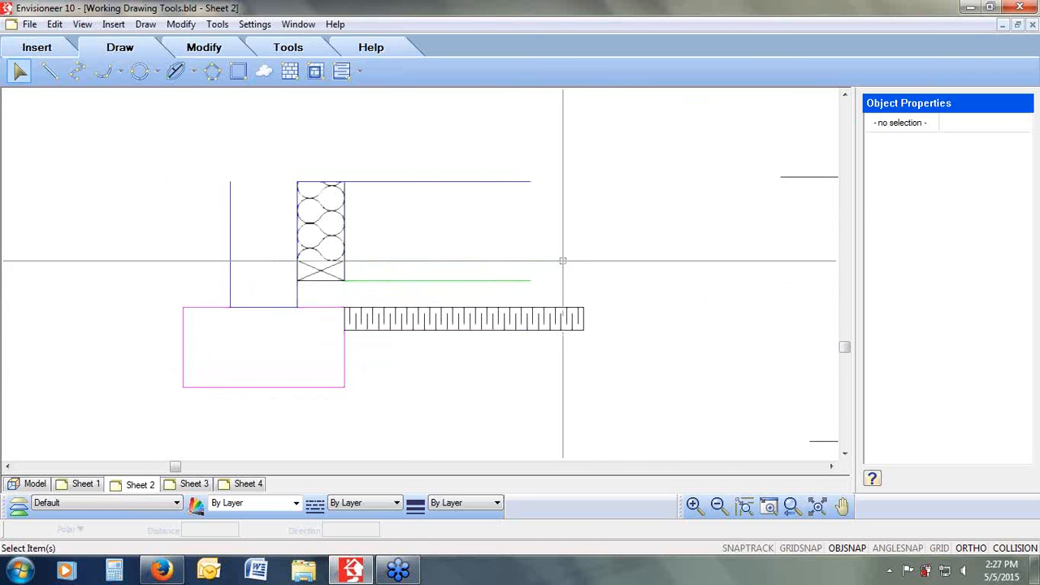
{"action": "left_click", "coordinate": [487, 266]}
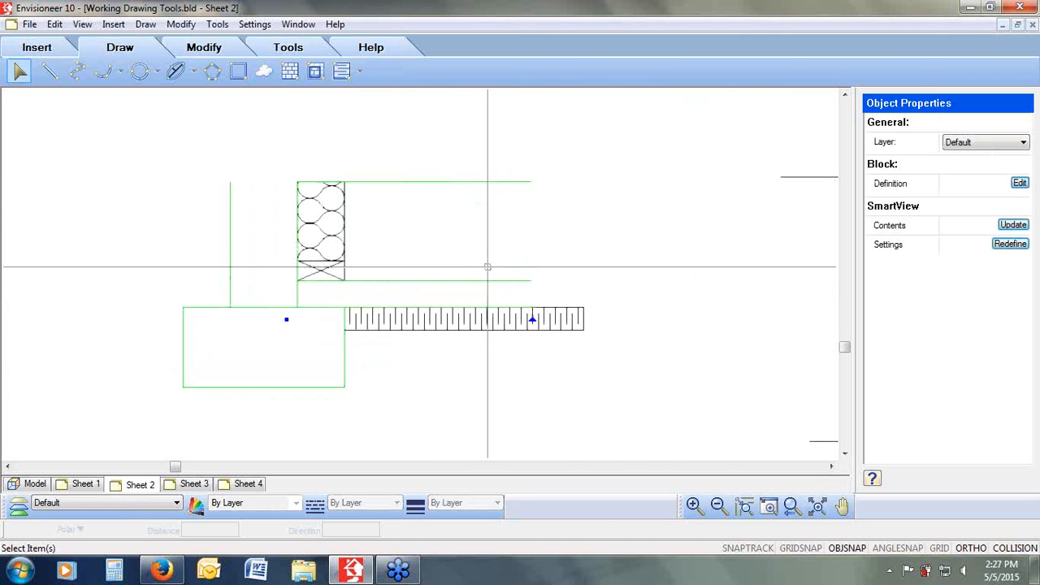
Step: Shorten the rigid insulation by pulling its right end left to line up with the ends of the floor lines
{"action": "left_click", "coordinate": [575, 320]}
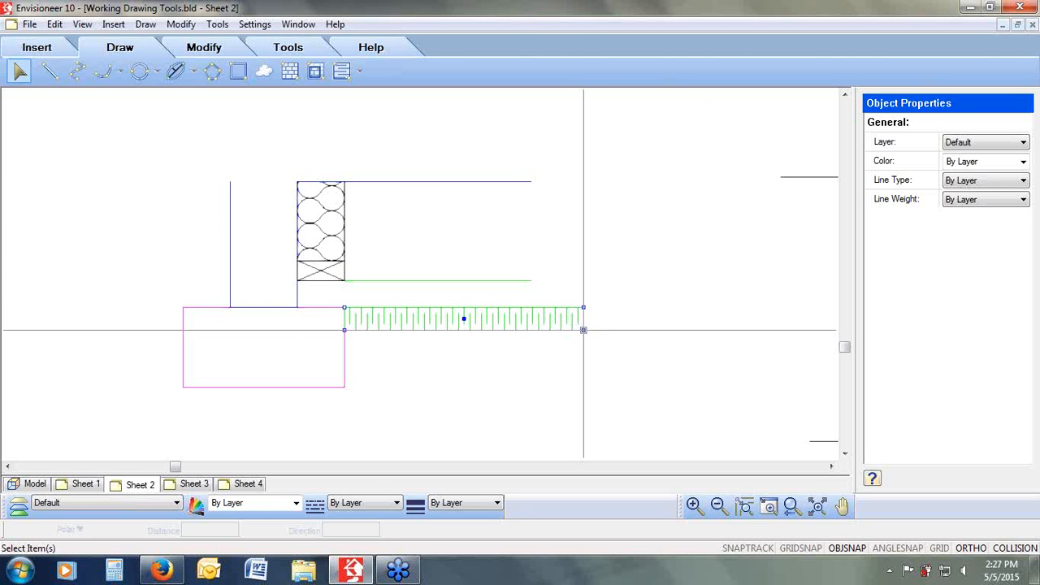
{"action": "left_click", "coordinate": [583, 329]}
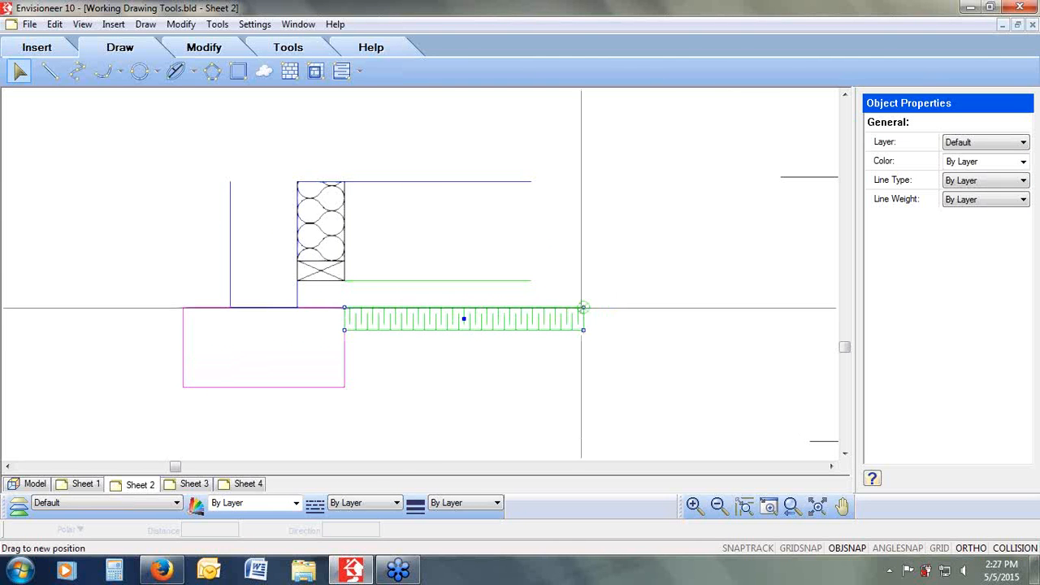
{"action": "left_click", "coordinate": [533, 312]}
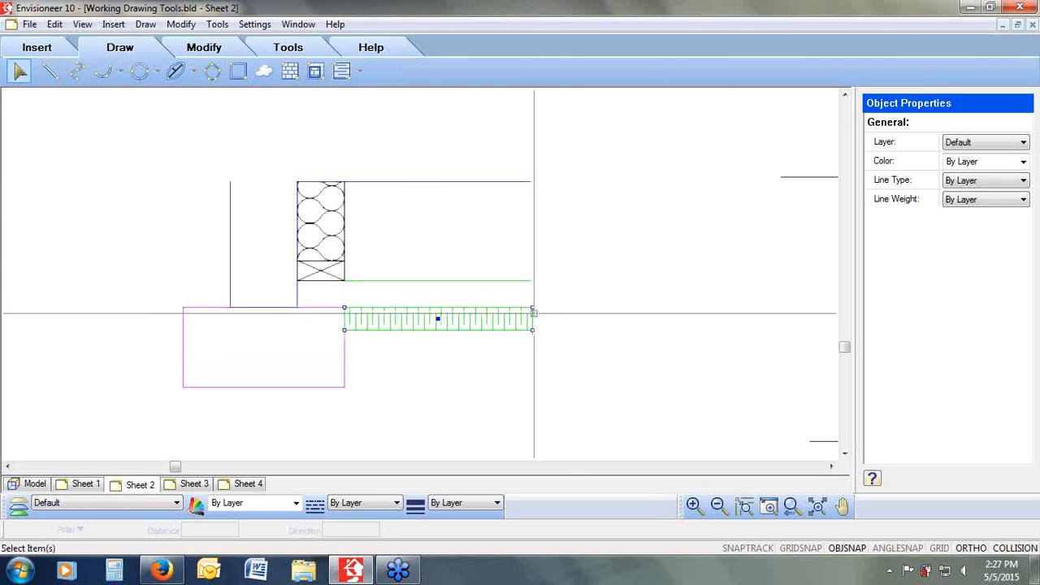
{"action": "left_click", "coordinate": [568, 363]}
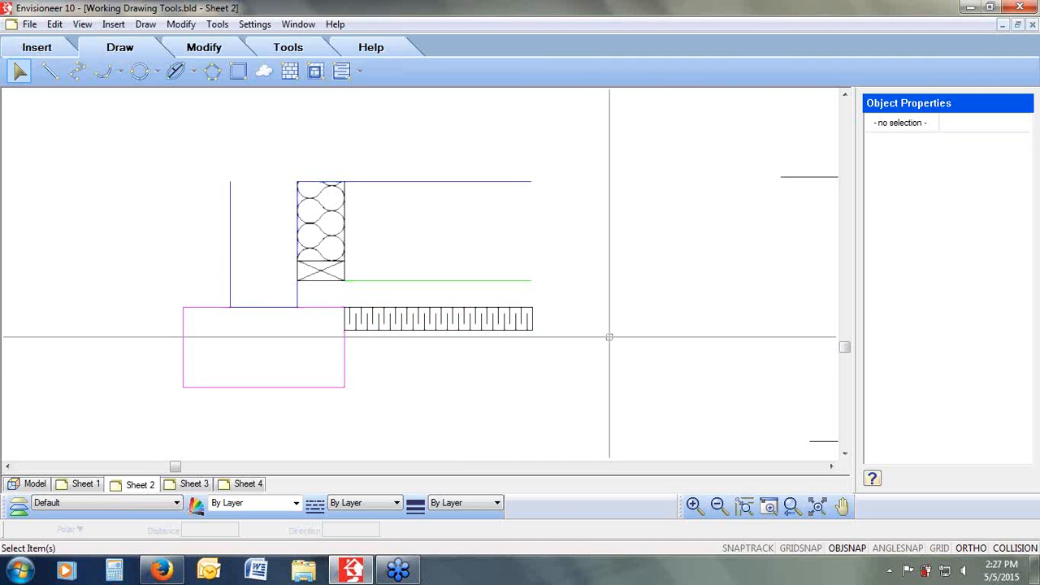
Step: Draw a circle about 6'-10" in radius around the enlarged foundation detail
{"action": "left_click", "coordinate": [217, 24]}
{"action": "mouse_move", "coordinate": [230, 44]}
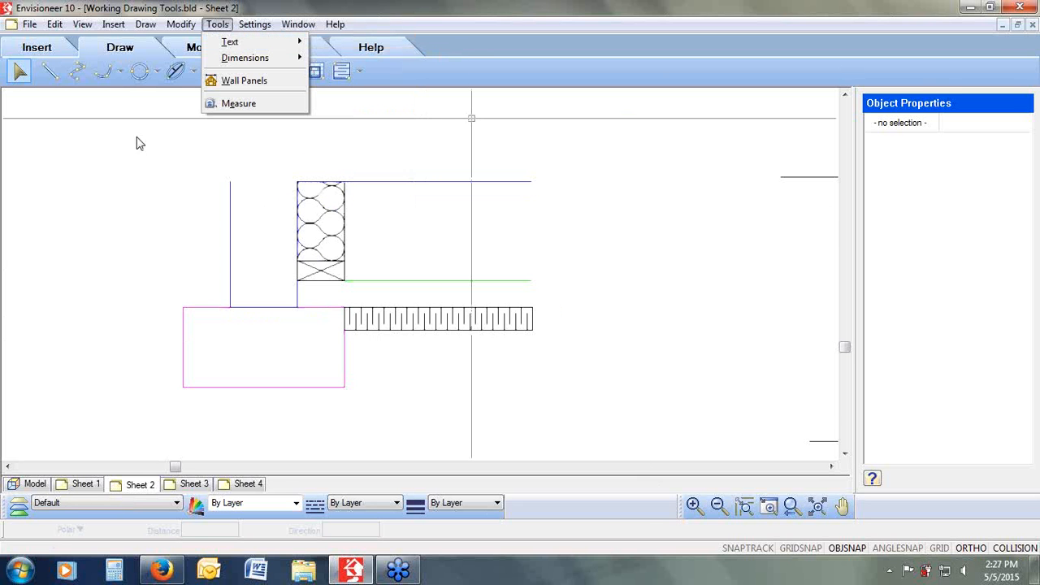
{"action": "left_click", "coordinate": [792, 510]}
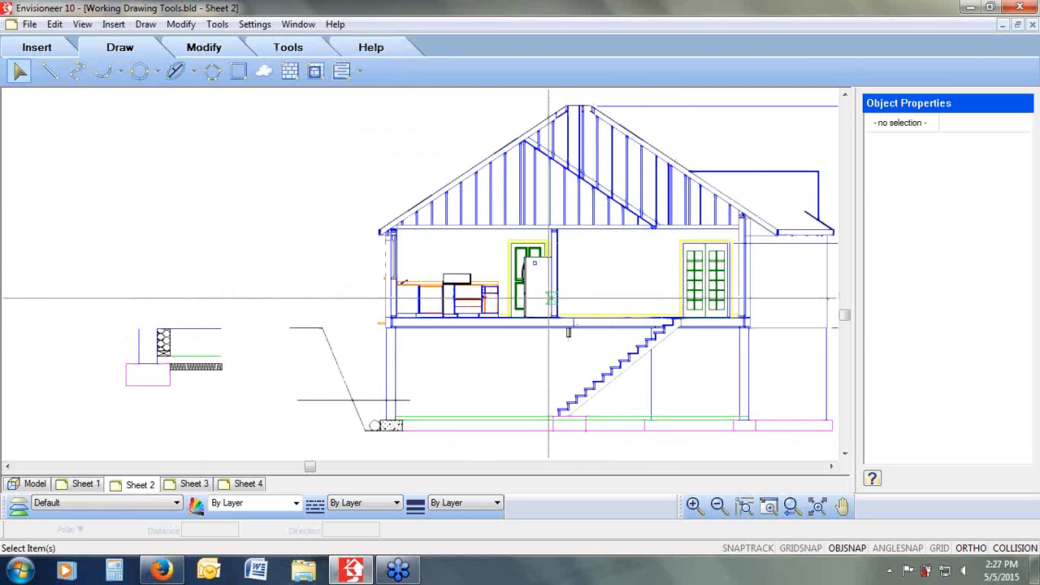
{"action": "mouse_move", "coordinate": [498, 285]}
{"action": "left_mouse_down"}
{"action": "mouse_move", "coordinate": [148, 404]}
{"action": "mouse_move", "coordinate": [104, 444]}
{"action": "left_mouse_up"}
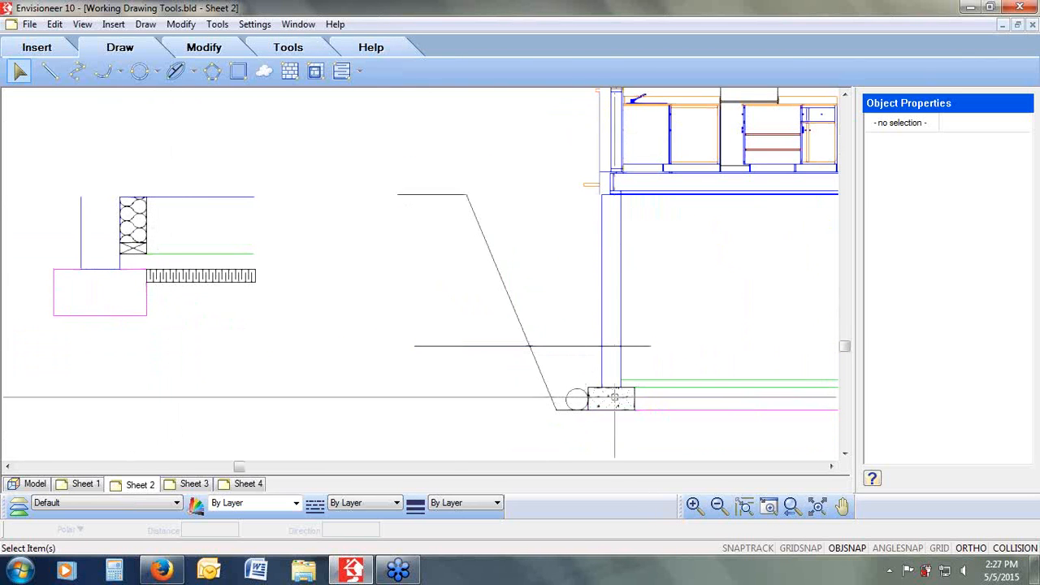
{"action": "left_click", "coordinate": [158, 75]}
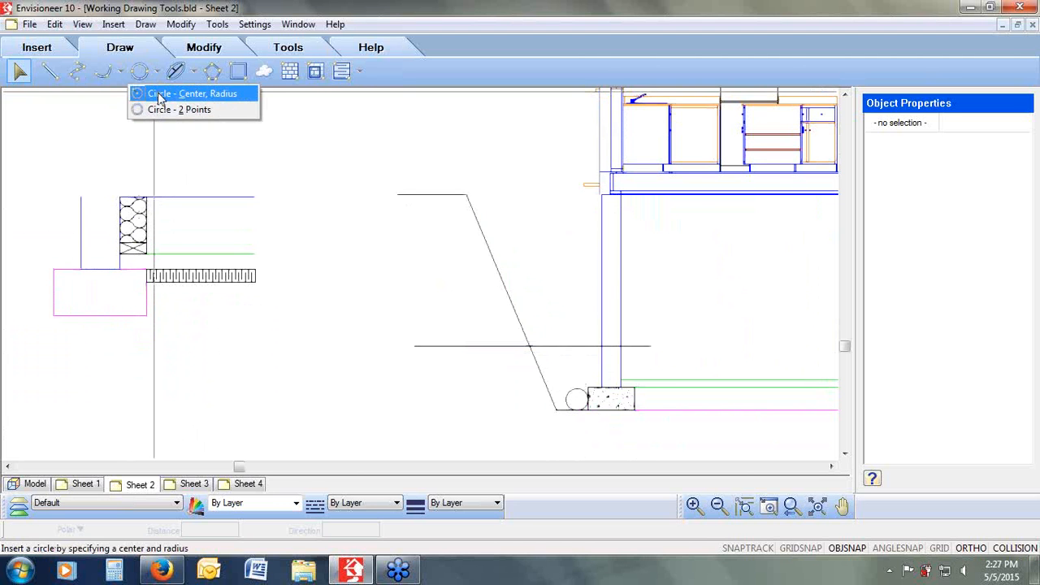
{"action": "left_click", "coordinate": [160, 95]}
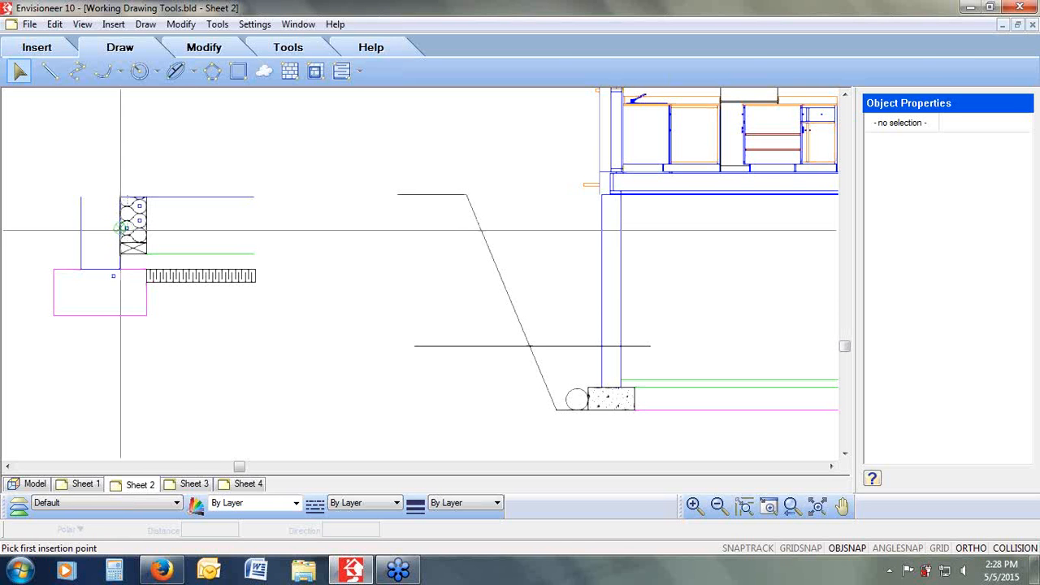
{"action": "left_click", "coordinate": [122, 229]}
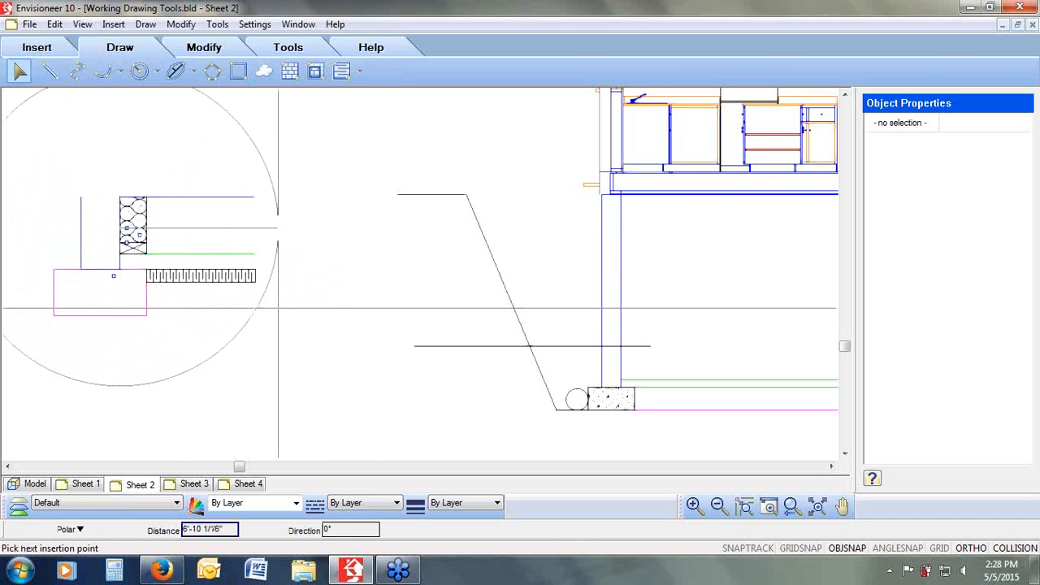
{"action": "left_click", "coordinate": [271, 303]}
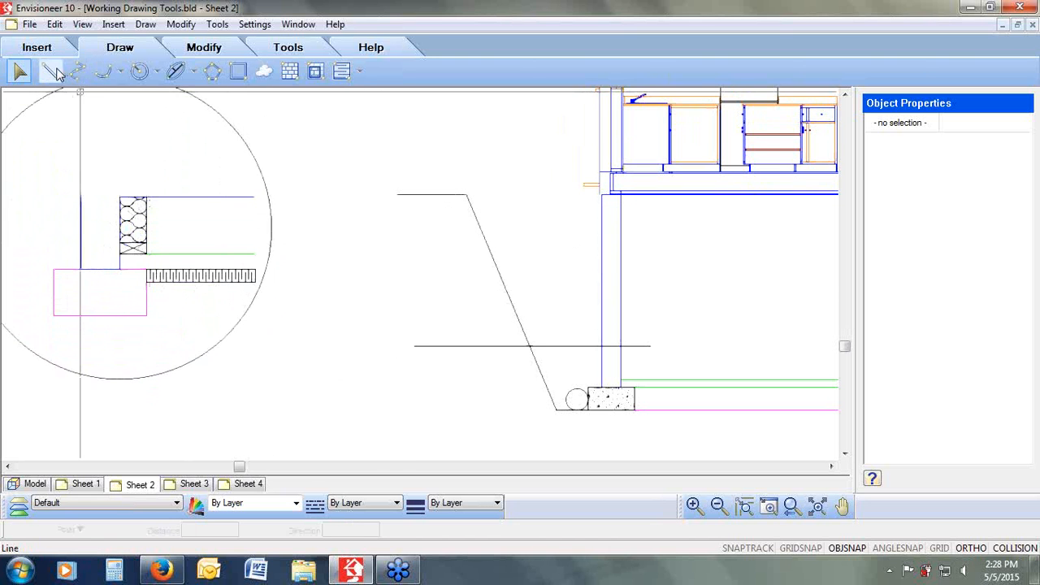
Step: Draw a small circle around the footing at the base of the building section
{"action": "left_click", "coordinate": [139, 71]}
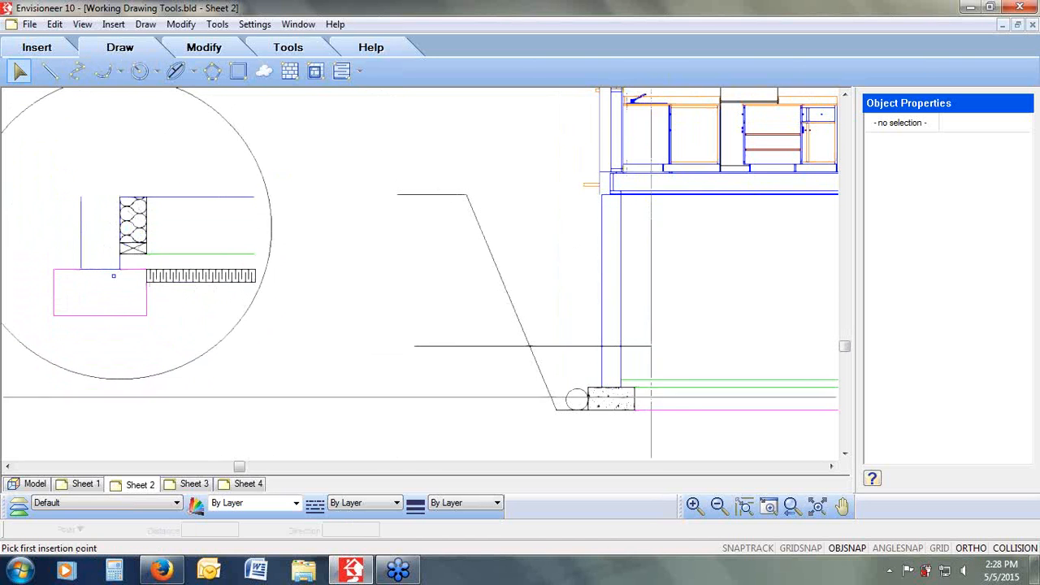
{"action": "left_click", "coordinate": [610, 409]}
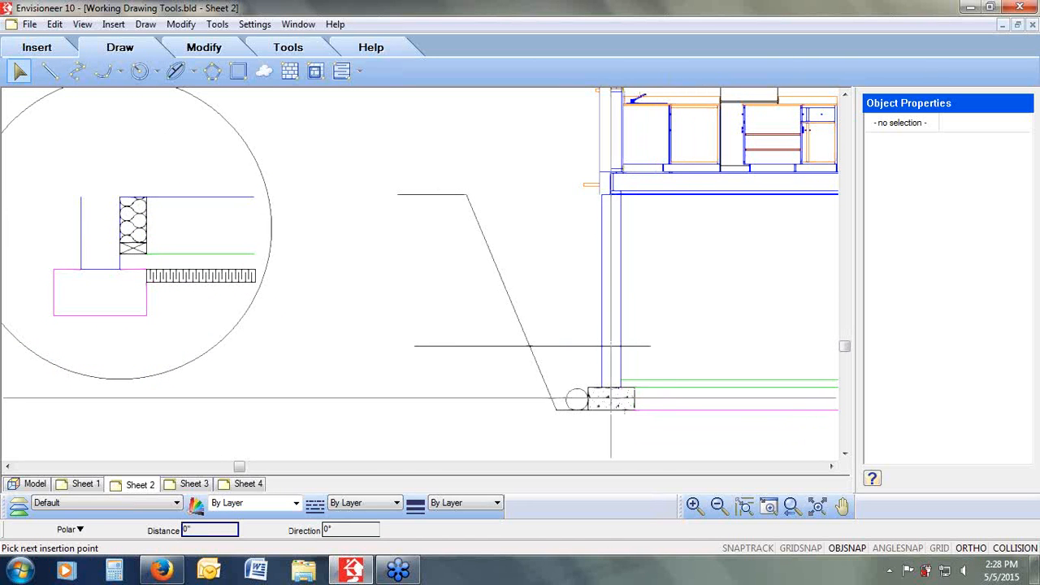
{"action": "left_click", "coordinate": [663, 416]}
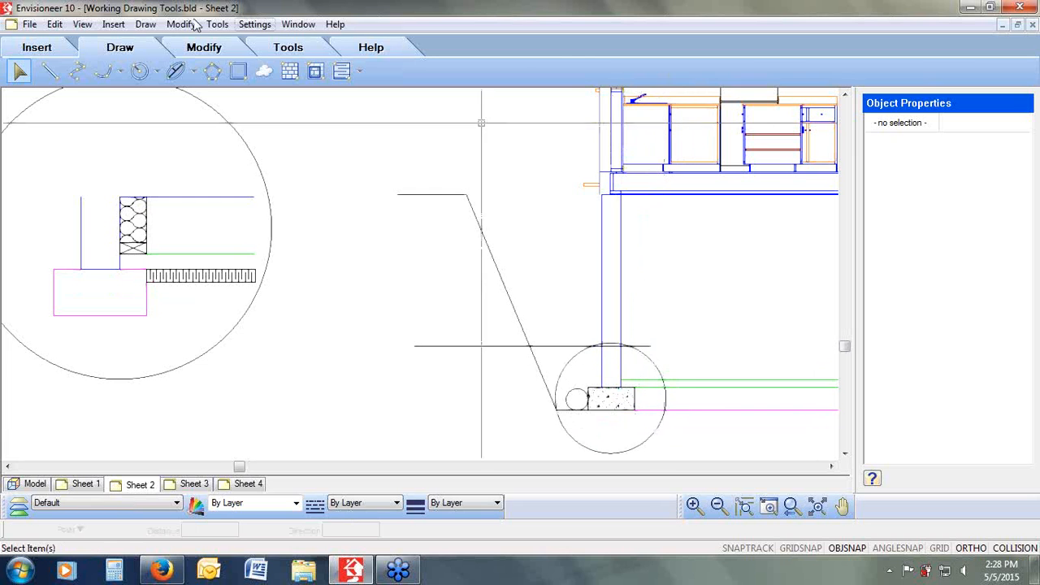
Step: Draw a leader line from the detail circle to the footing circle, turning Ortho off to draw it at an angle
{"action": "left_click", "coordinate": [49, 72]}
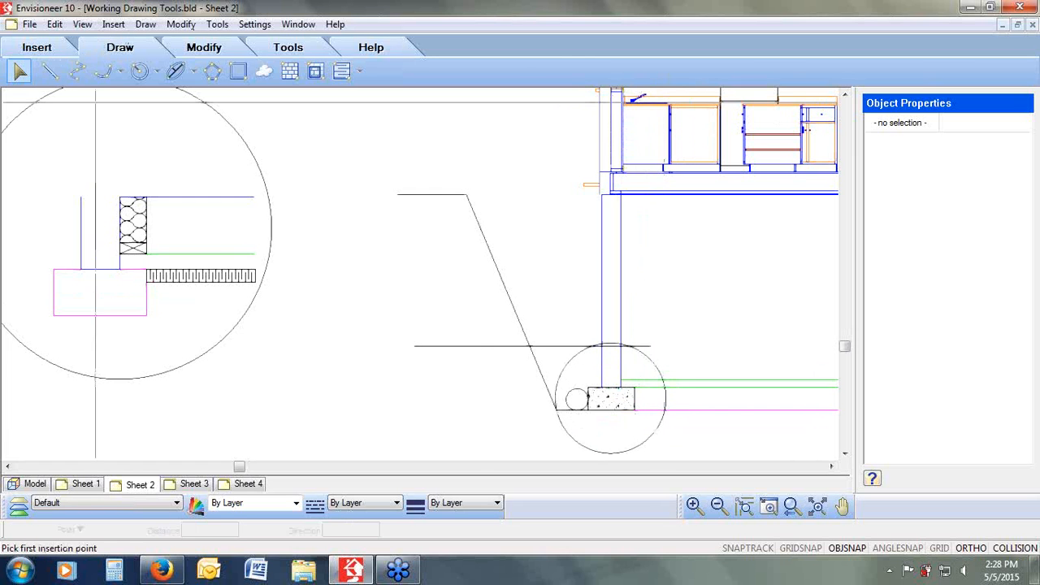
{"action": "left_click", "coordinate": [271, 247]}
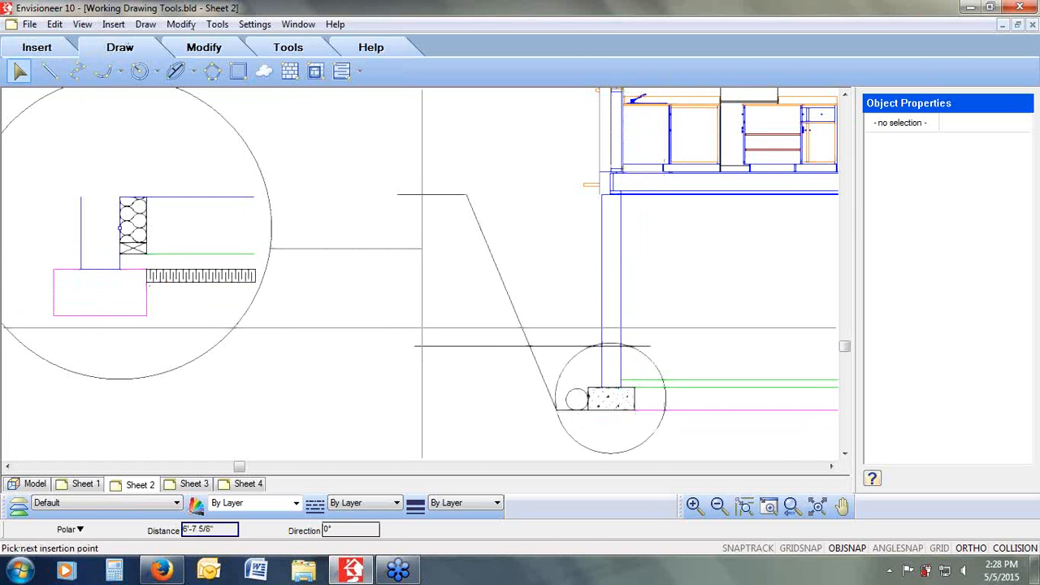
{"action": "left_click", "coordinate": [970, 549]}
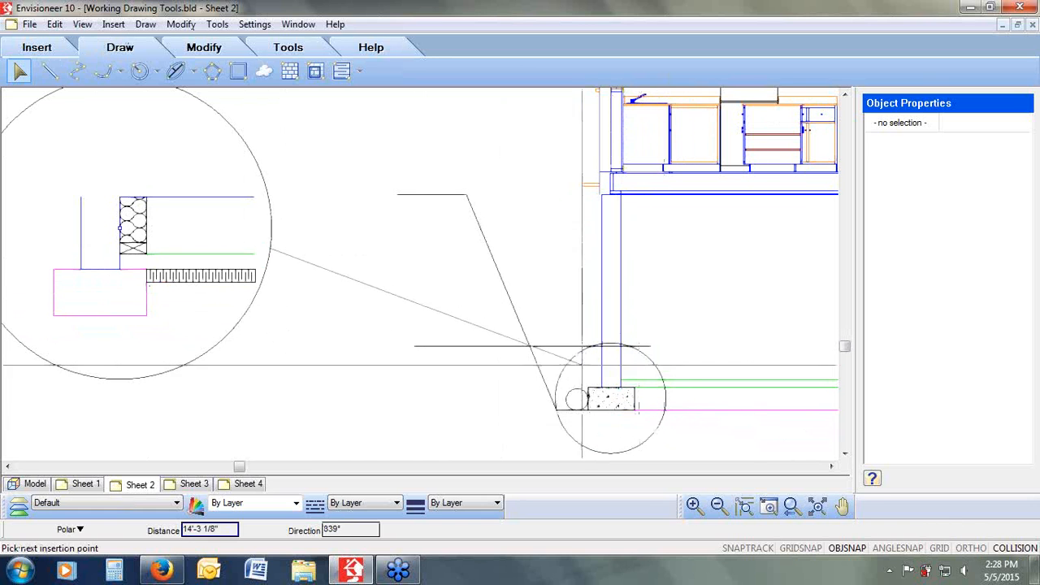
{"action": "left_click", "coordinate": [565, 367]}
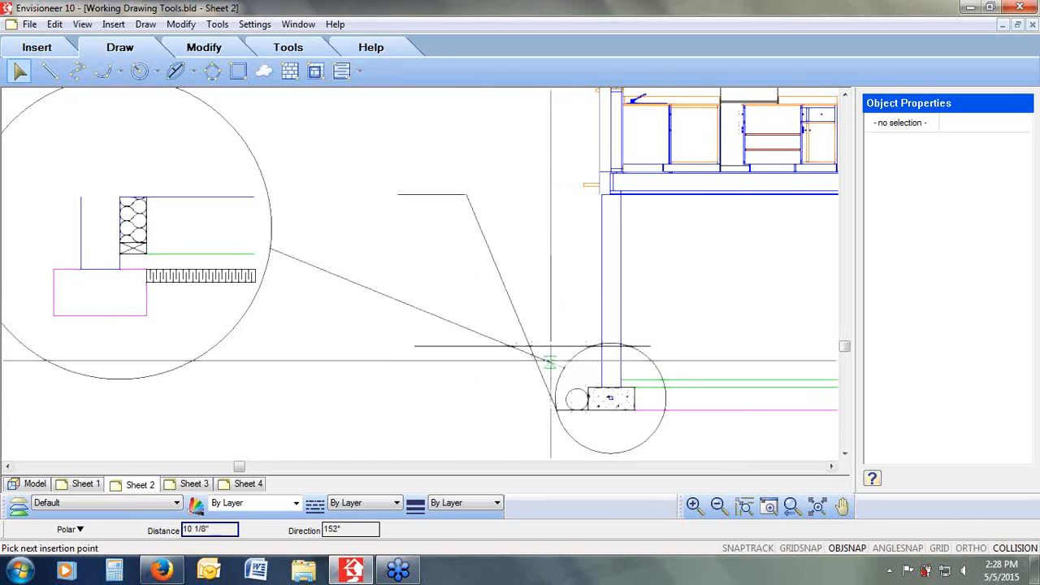
{"action": "right_click", "coordinate": [506, 366]}
{"action": "left_click", "coordinate": [544, 377]}
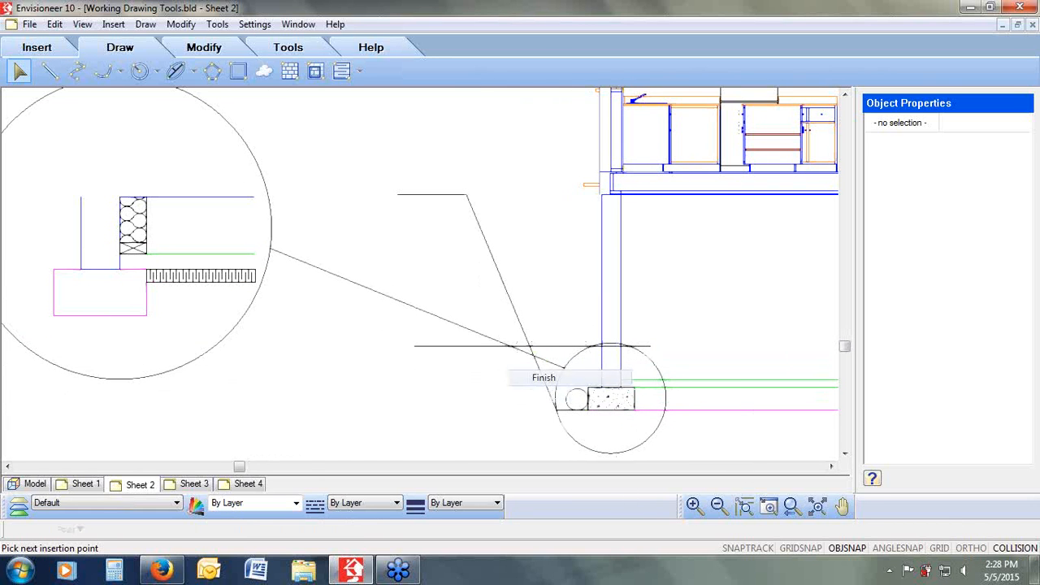
Step: Add a brick Masonry Section (4" height, 3 5/8" width, 3/8" joints) up the exterior wall right of the patio door
{"action": "left_click", "coordinate": [792, 506]}
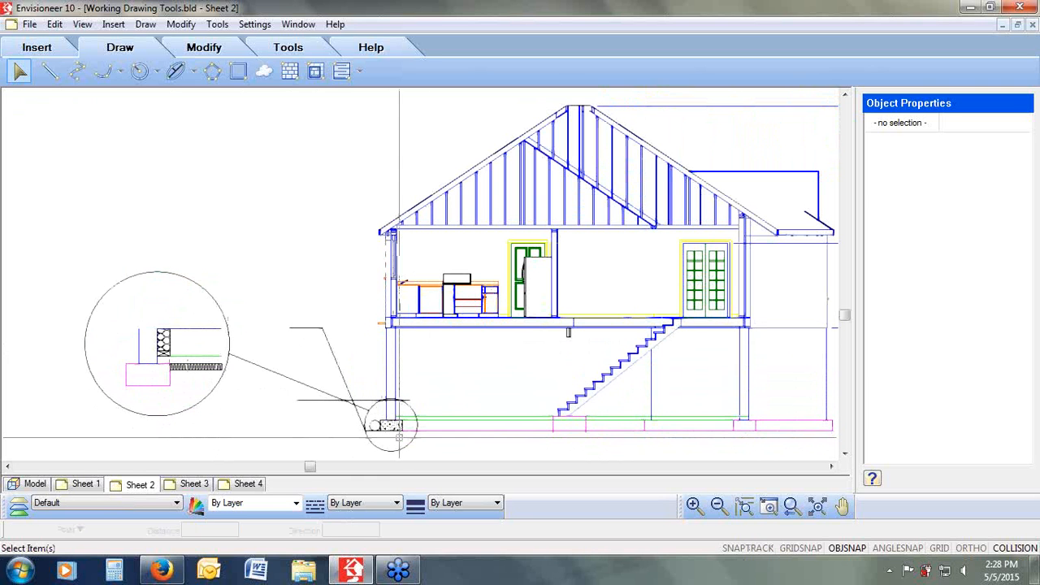
{"action": "left_click", "coordinate": [48, 72]}
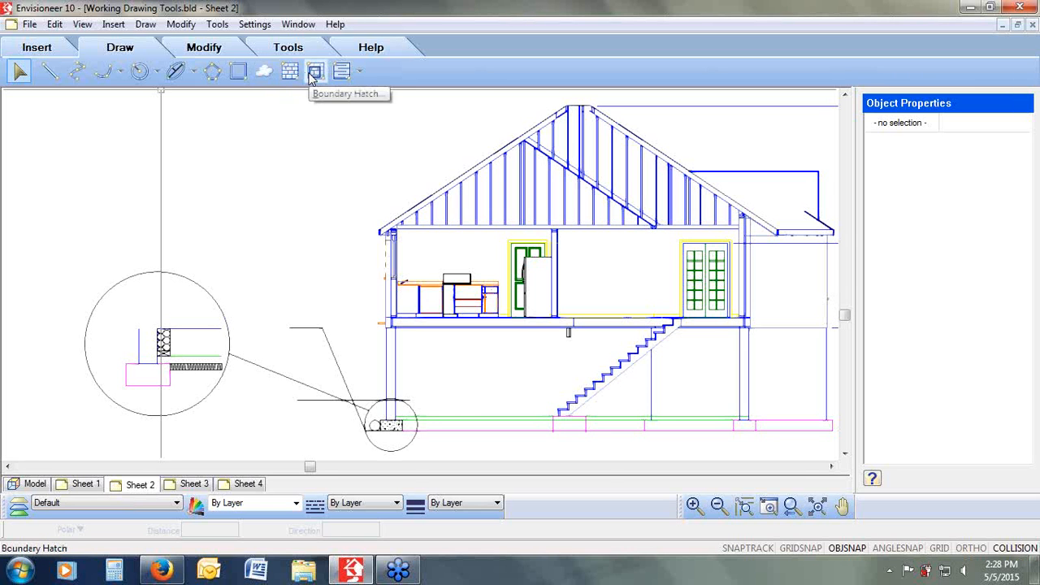
{"action": "left_click", "coordinate": [360, 75]}
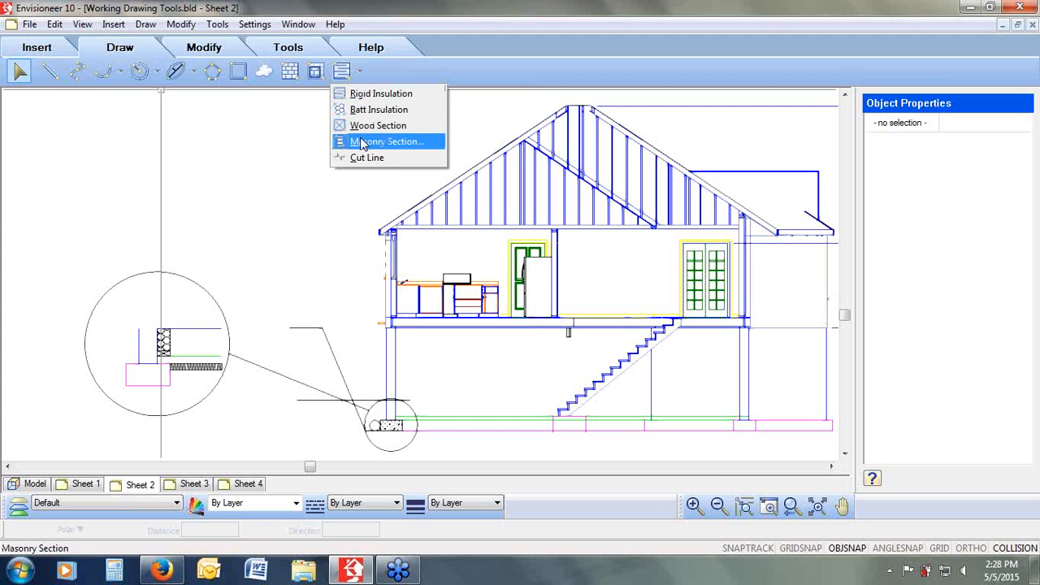
{"action": "left_click", "coordinate": [770, 506]}
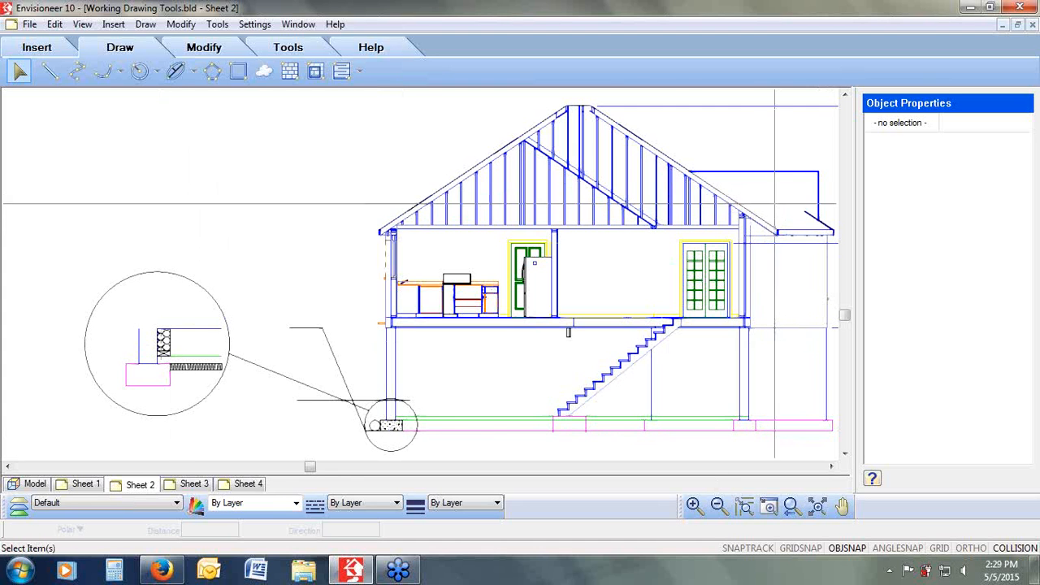
{"action": "left_click_drag", "start_coordinate": [775, 210], "coordinate": [681, 358]}
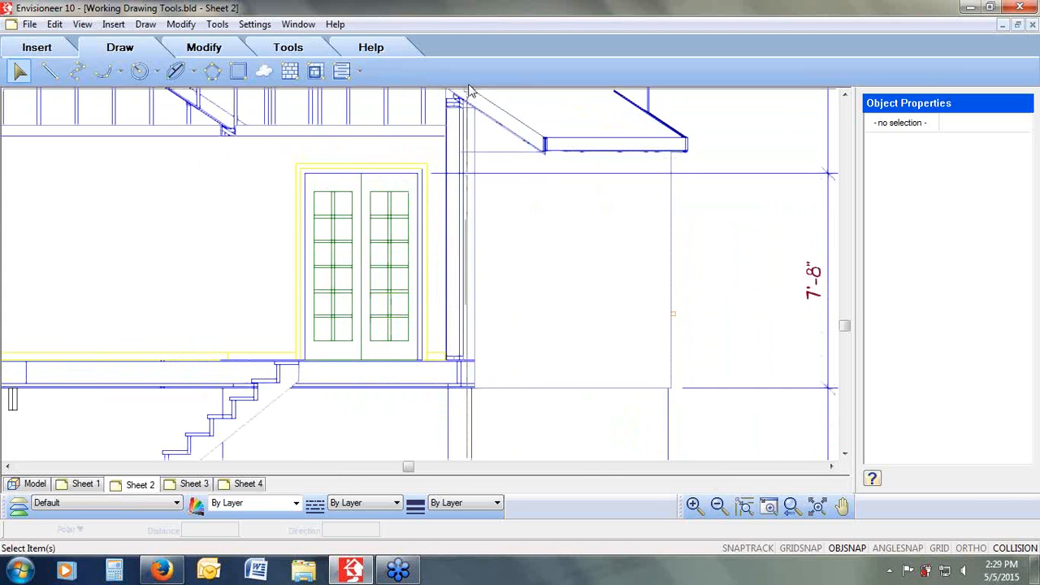
{"action": "left_click", "coordinate": [360, 71]}
{"action": "left_click", "coordinate": [373, 138]}
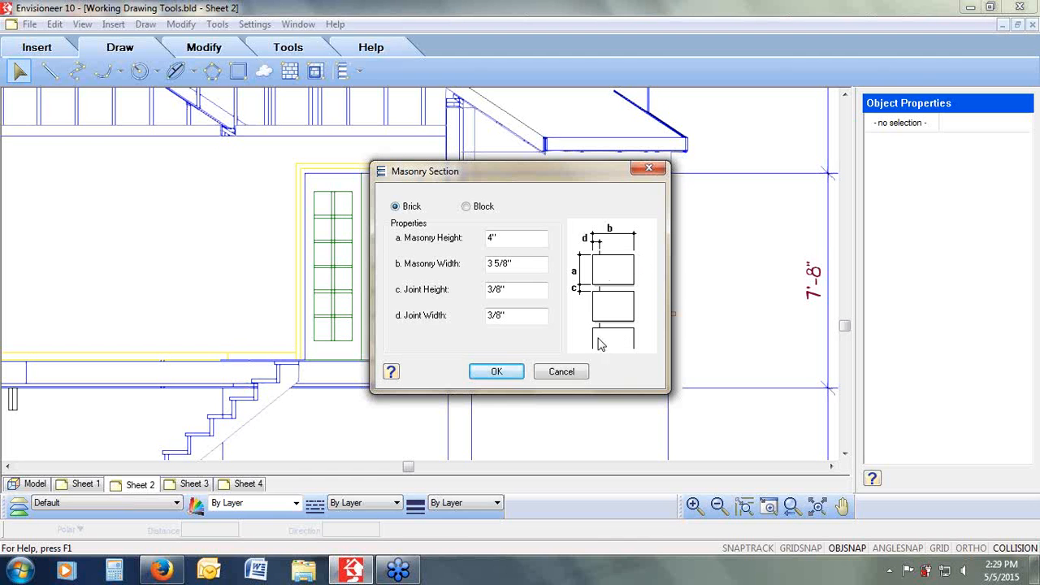
{"action": "left_click", "coordinate": [490, 372]}
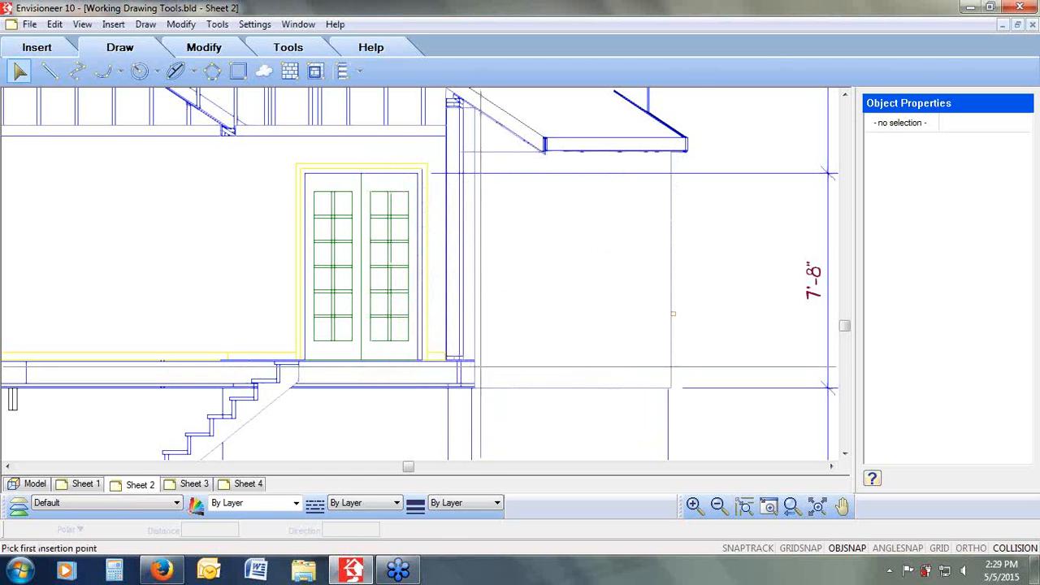
{"action": "left_click", "coordinate": [461, 359]}
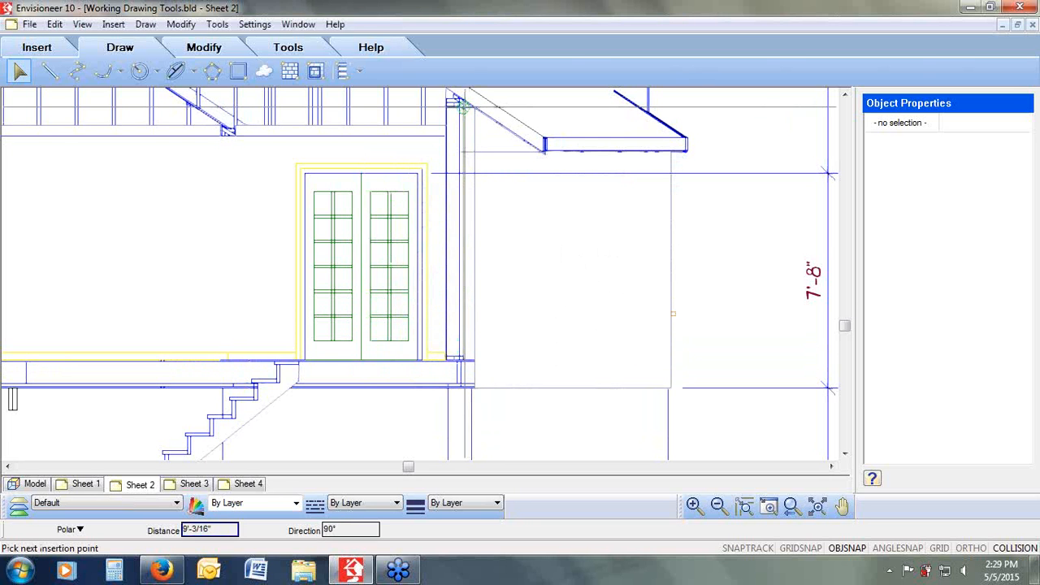
{"action": "left_click", "coordinate": [463, 108]}
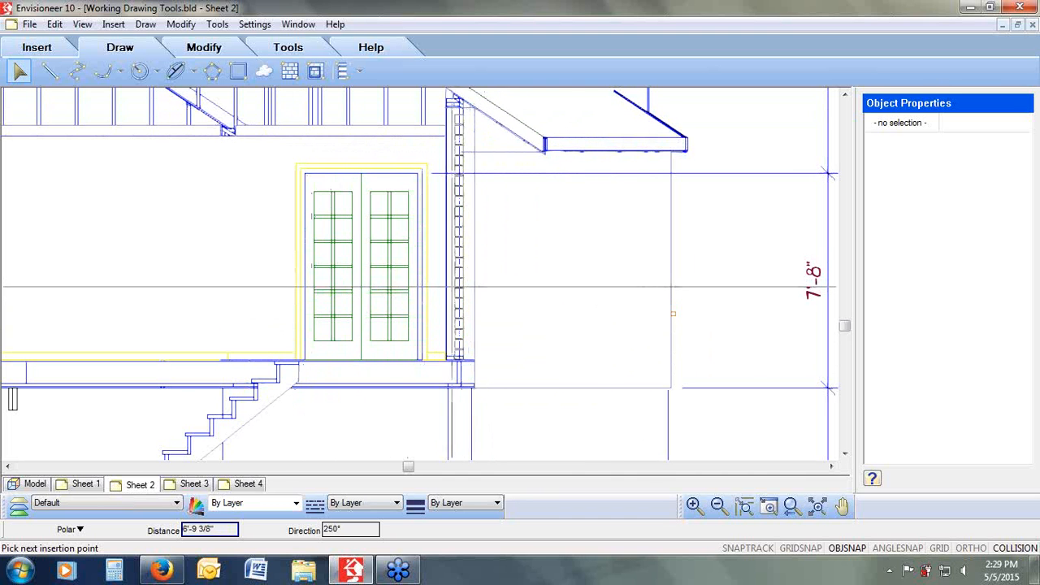
{"action": "left_click", "coordinate": [580, 292]}
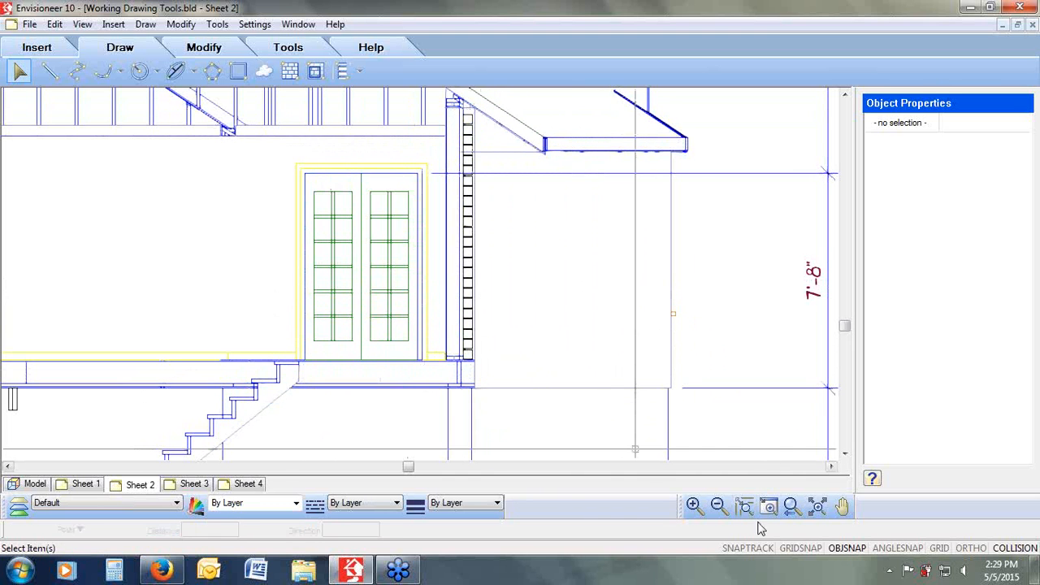
Step: Select the enlarged detail block and open its block definition for editing
{"action": "left_click", "coordinate": [791, 508]}
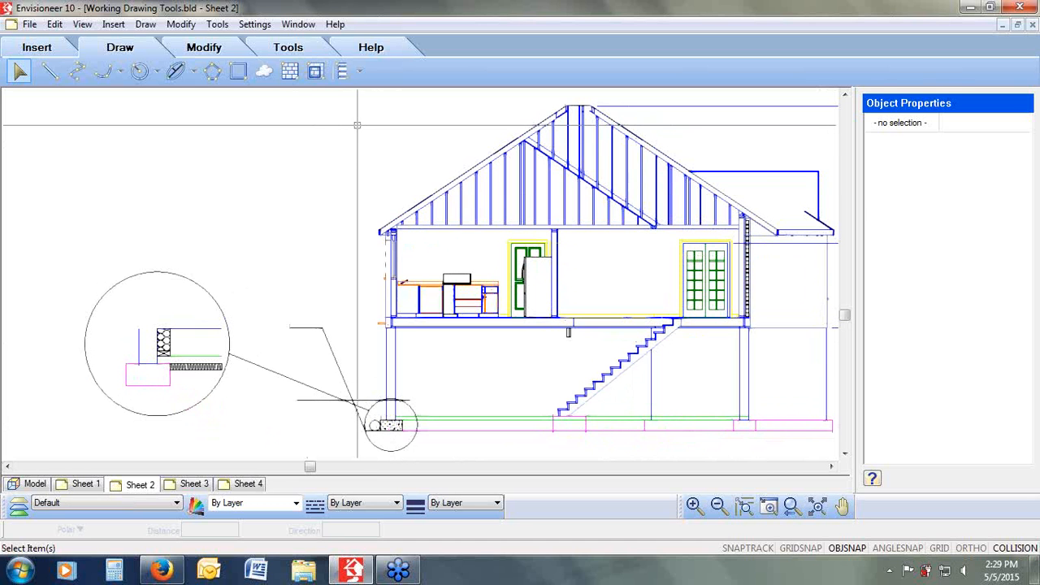
{"action": "left_click", "coordinate": [480, 170]}
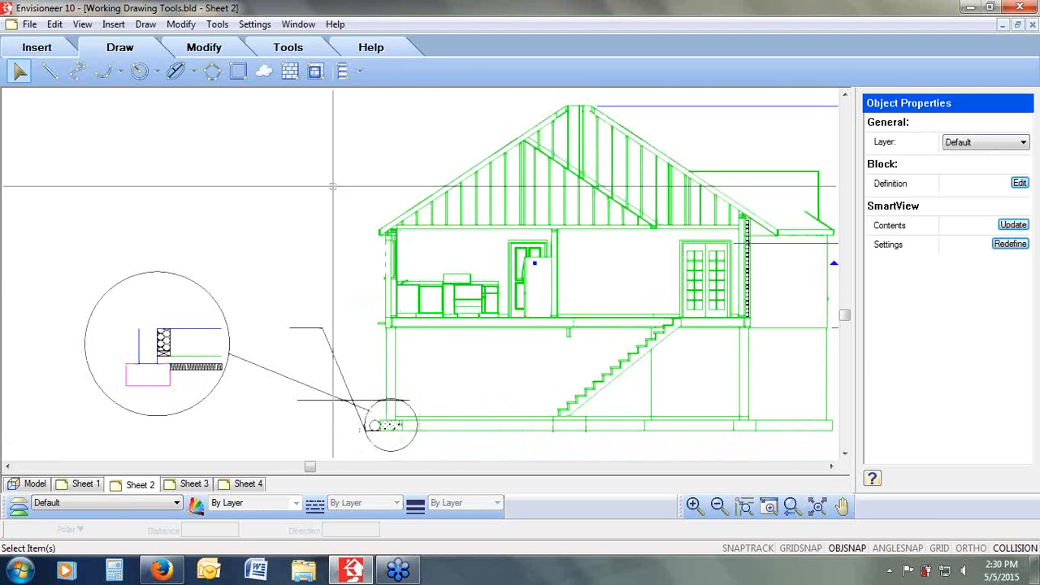
{"action": "key", "text": "Escape"}
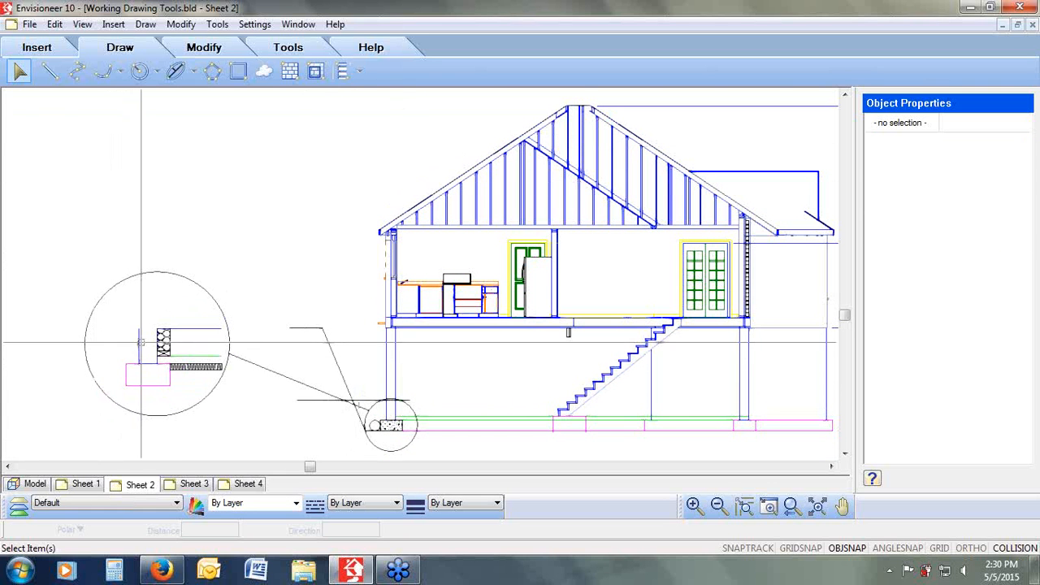
{"action": "left_click", "coordinate": [162, 365]}
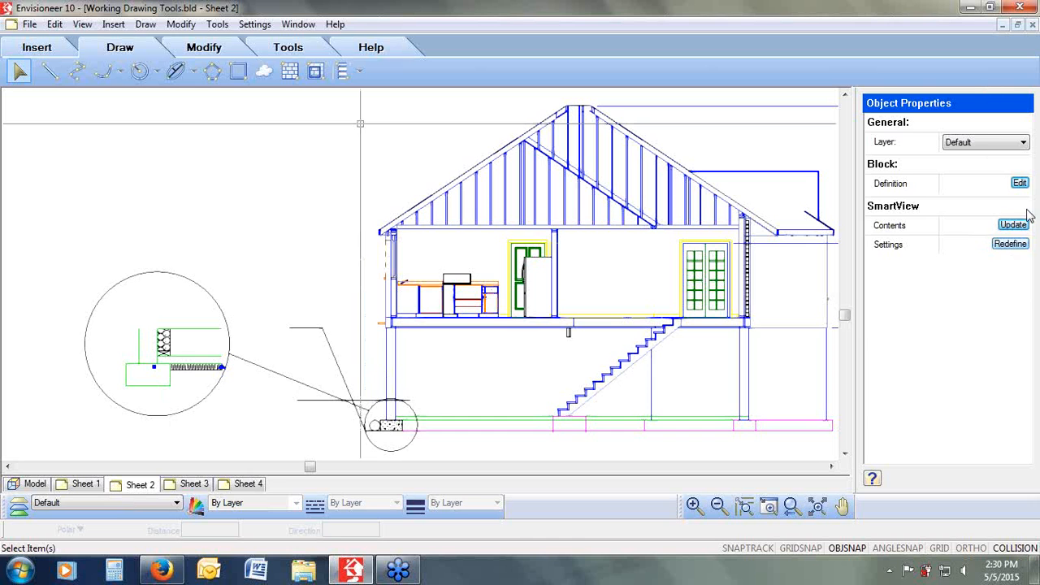
{"action": "left_click", "coordinate": [1020, 183]}
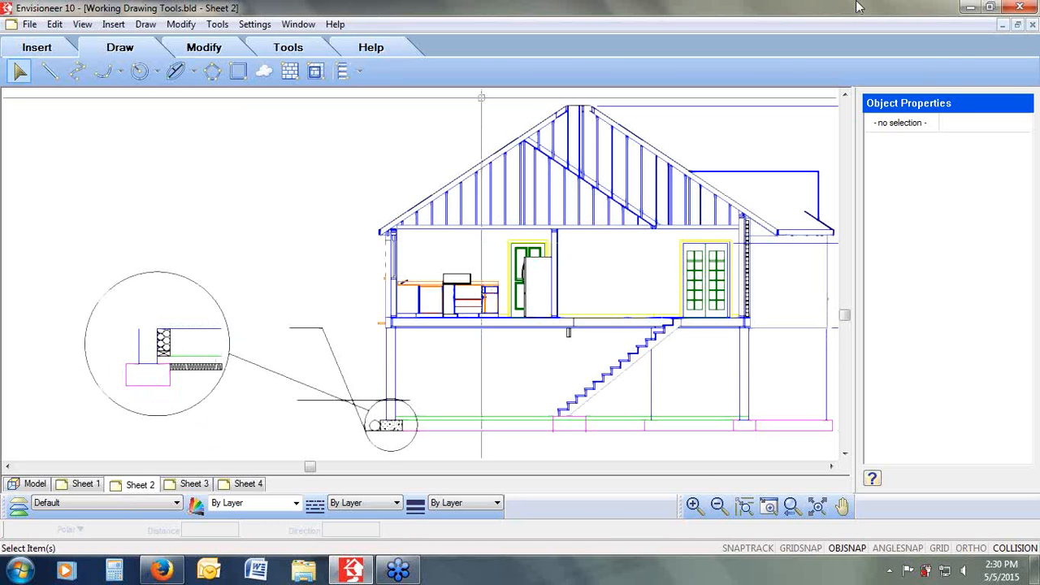
{"action": "left_click", "coordinate": [41, 48]}
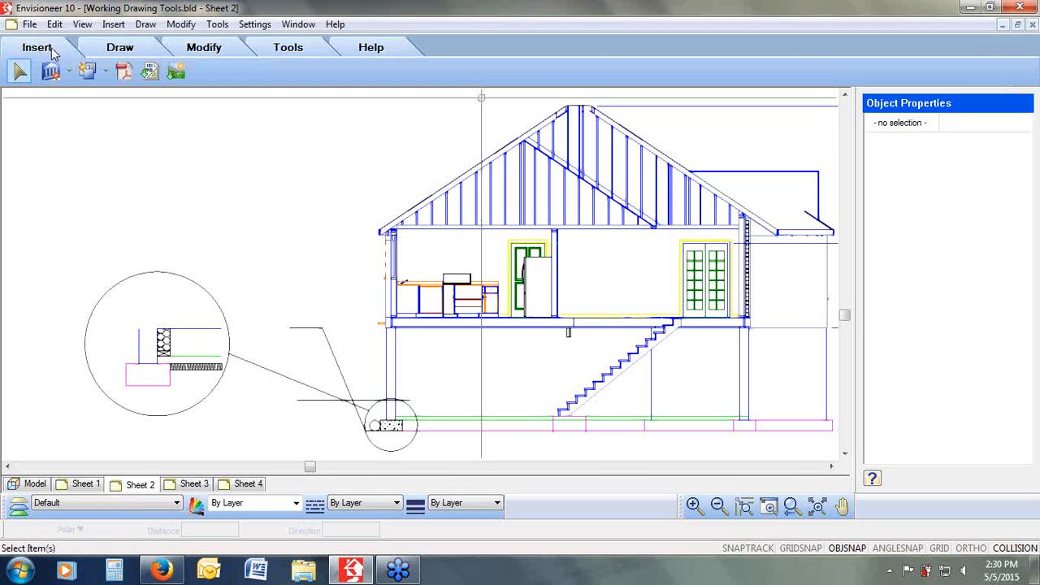
{"action": "left_click", "coordinate": [71, 77]}
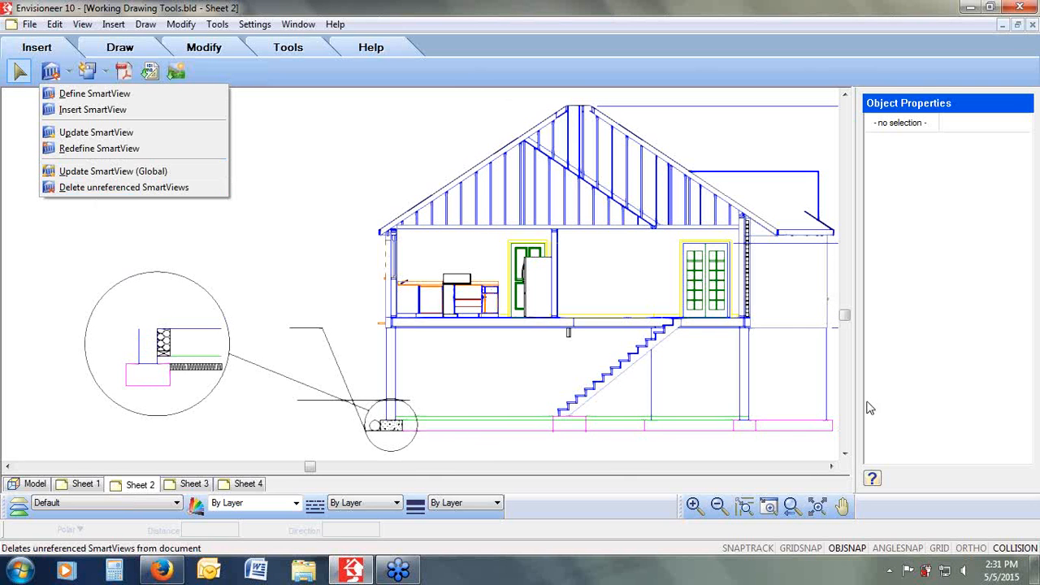
{"action": "left_click", "coordinate": [791, 506]}
{"action": "left_click", "coordinate": [791, 506]}
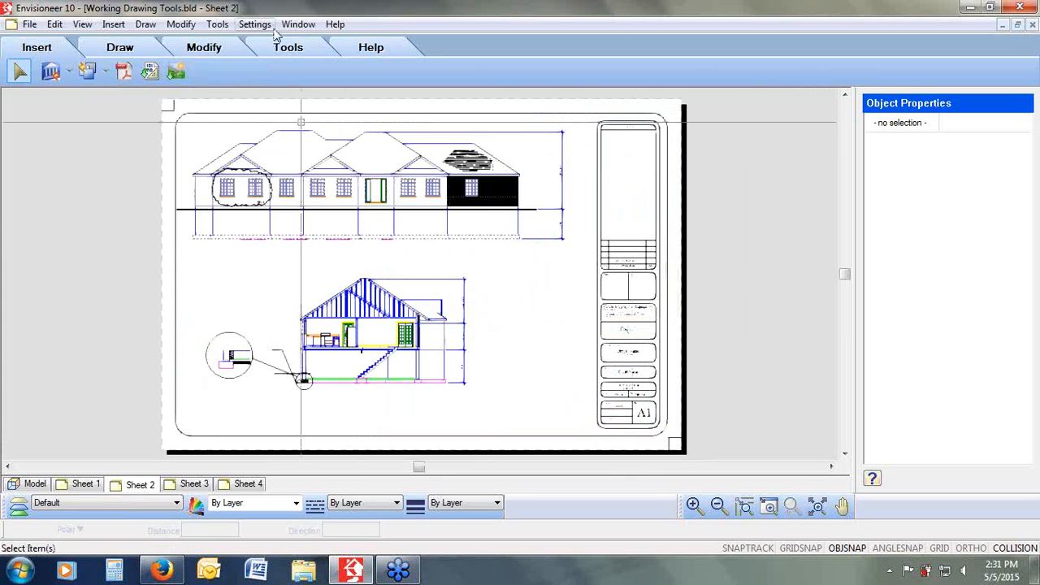
{"action": "left_click", "coordinate": [286, 49]}
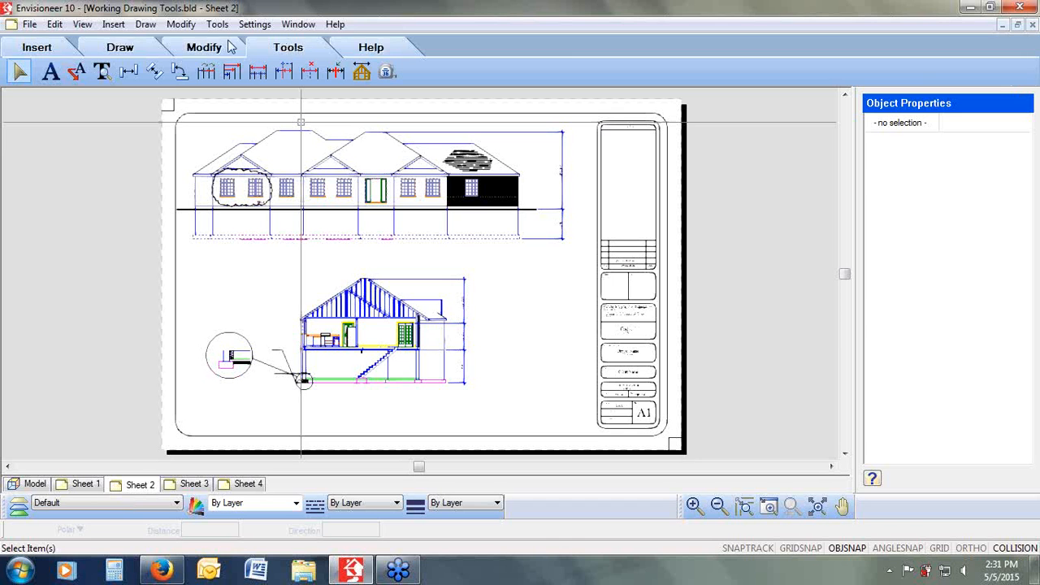
{"action": "left_click", "coordinate": [138, 51]}
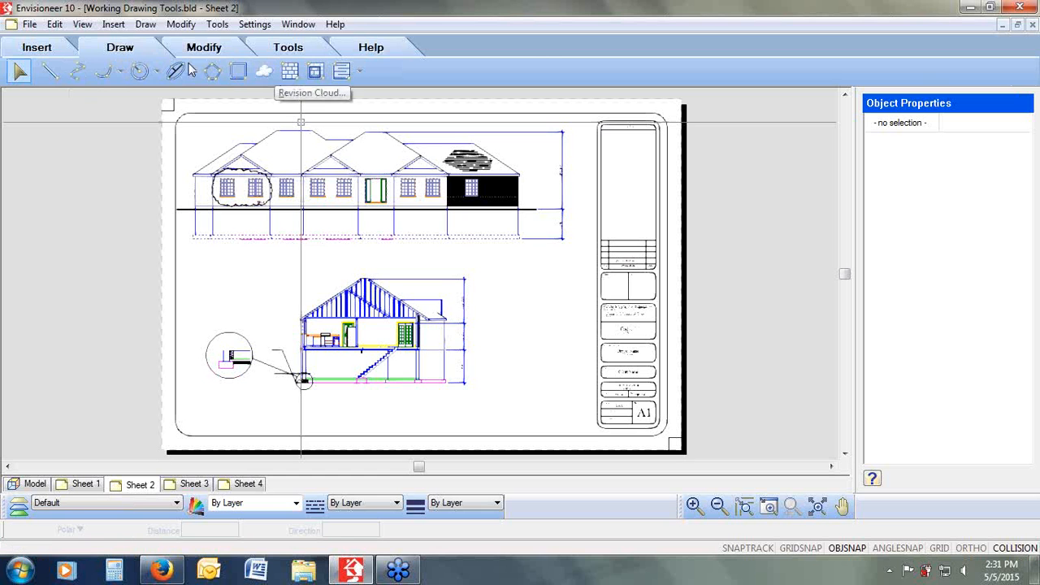
{"action": "left_click", "coordinate": [280, 49]}
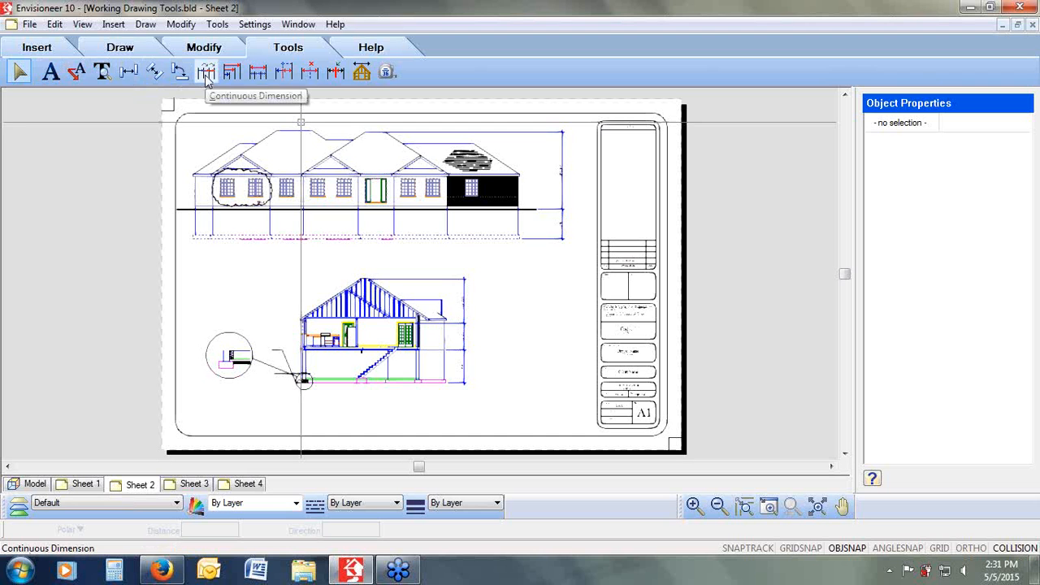
{"action": "left_click", "coordinate": [1030, 281]}
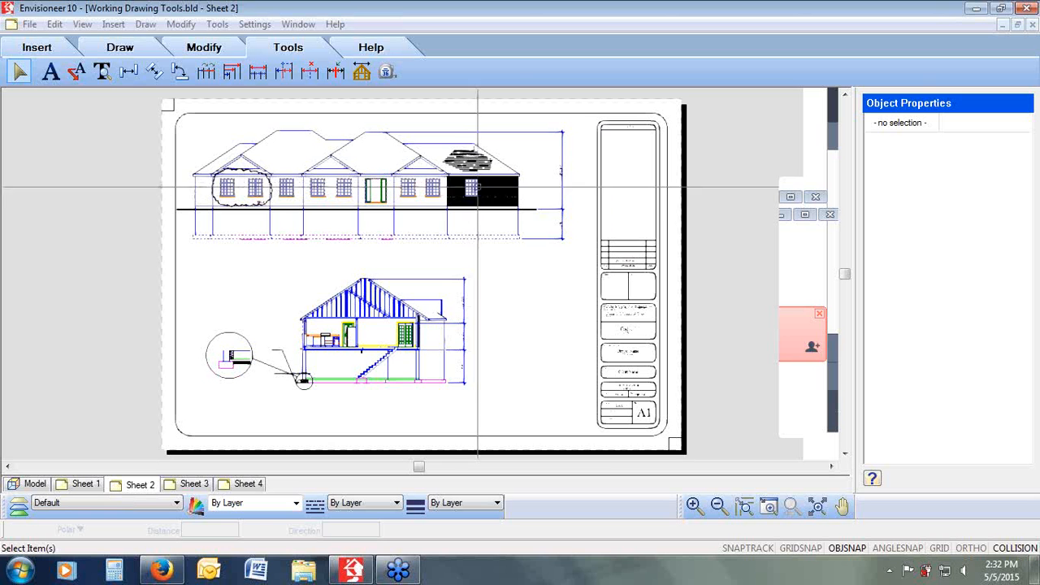
Step: Switch to the model's 2D plan view and set framing display to show all but framing
{"action": "left_click", "coordinate": [32, 488]}
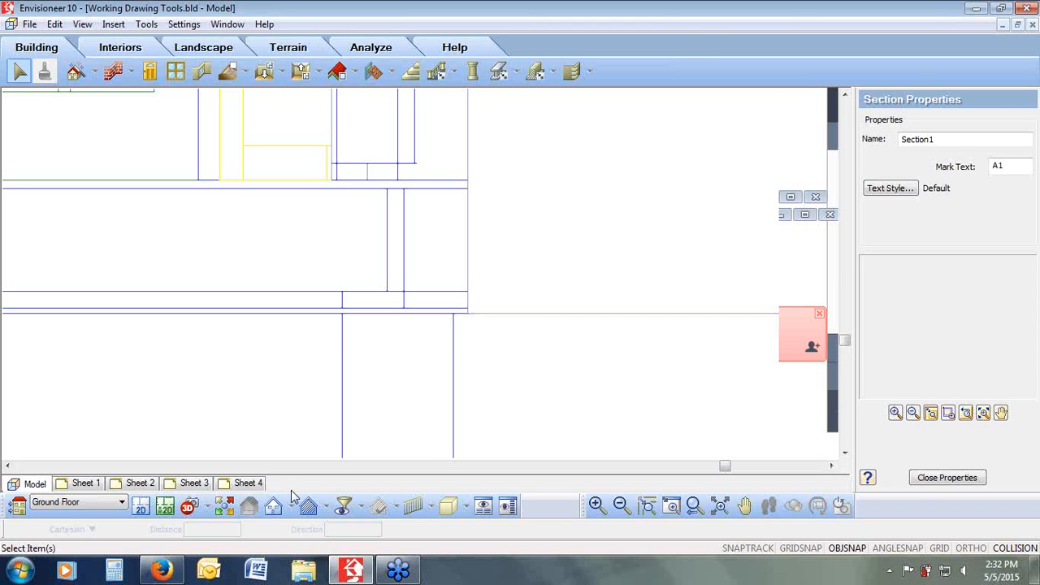
{"action": "left_click", "coordinate": [142, 507]}
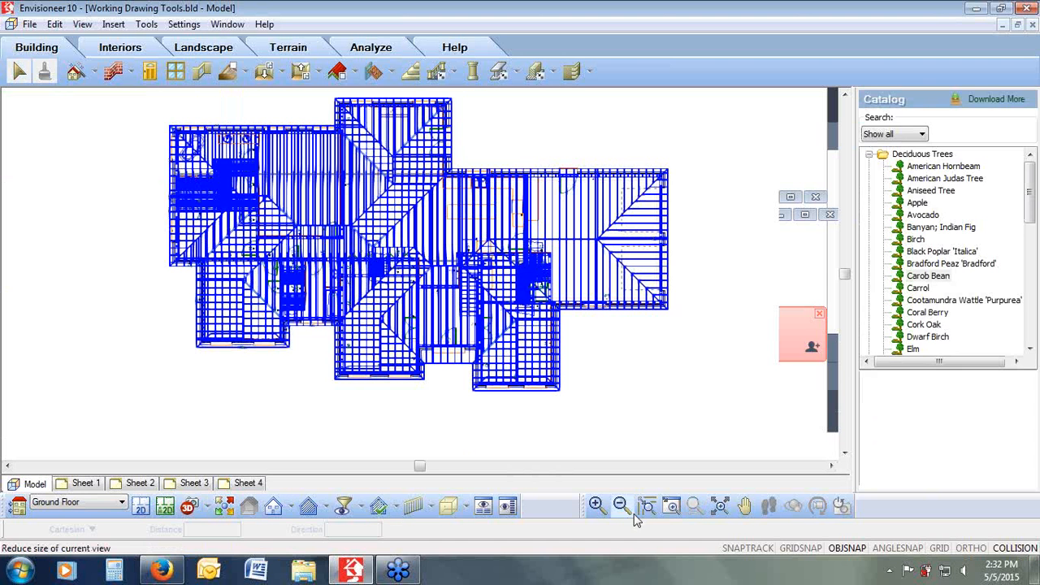
{"action": "left_click", "coordinate": [82, 24]}
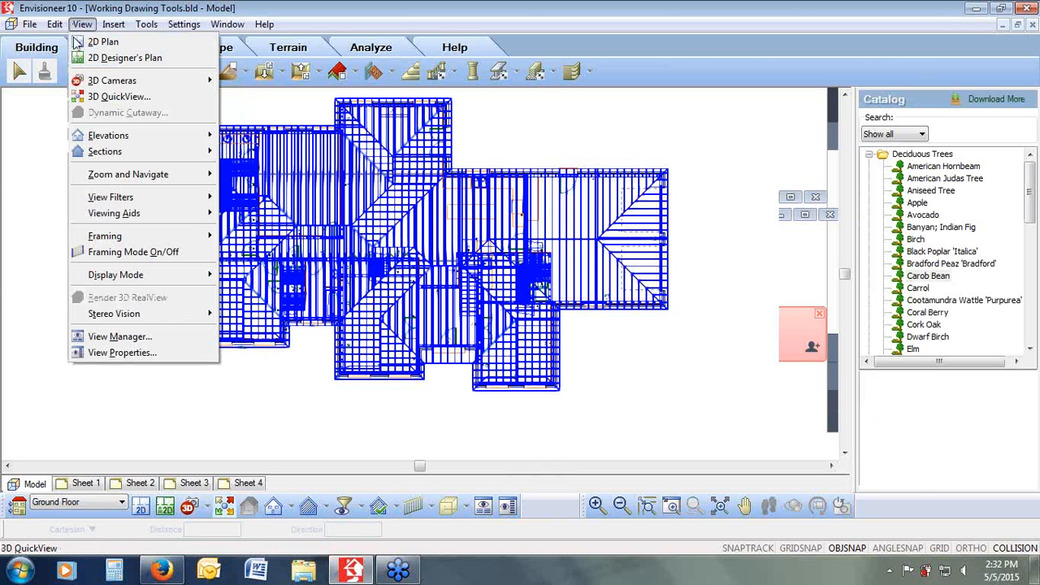
{"action": "mouse_move", "coordinate": [122, 235]}
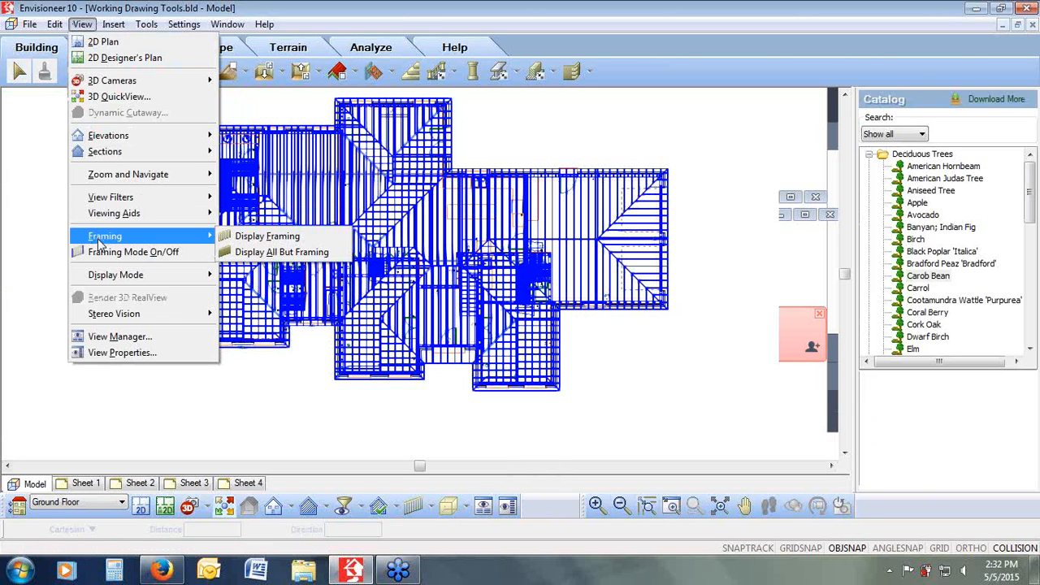
{"action": "left_click", "coordinate": [266, 253]}
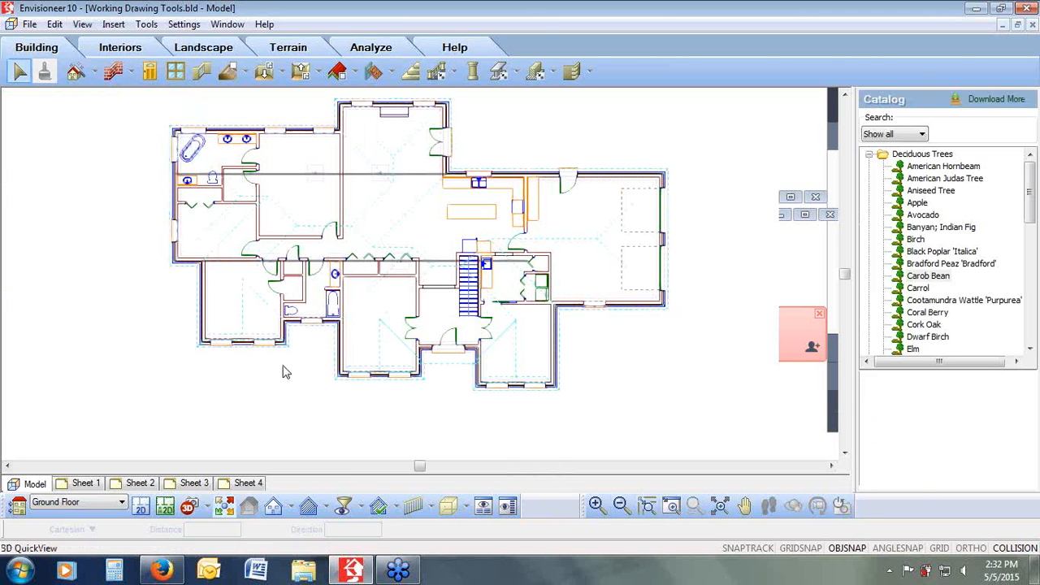
Step: Make walls unselectable in the View Filter's Elements on Location list
{"action": "left_click", "coordinate": [444, 351]}
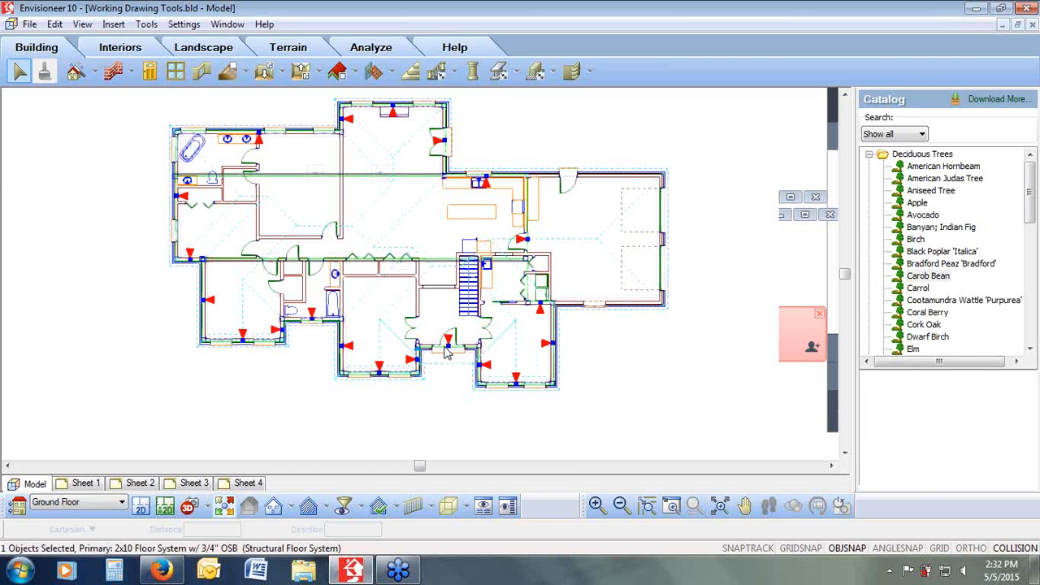
{"action": "left_click", "coordinate": [344, 505]}
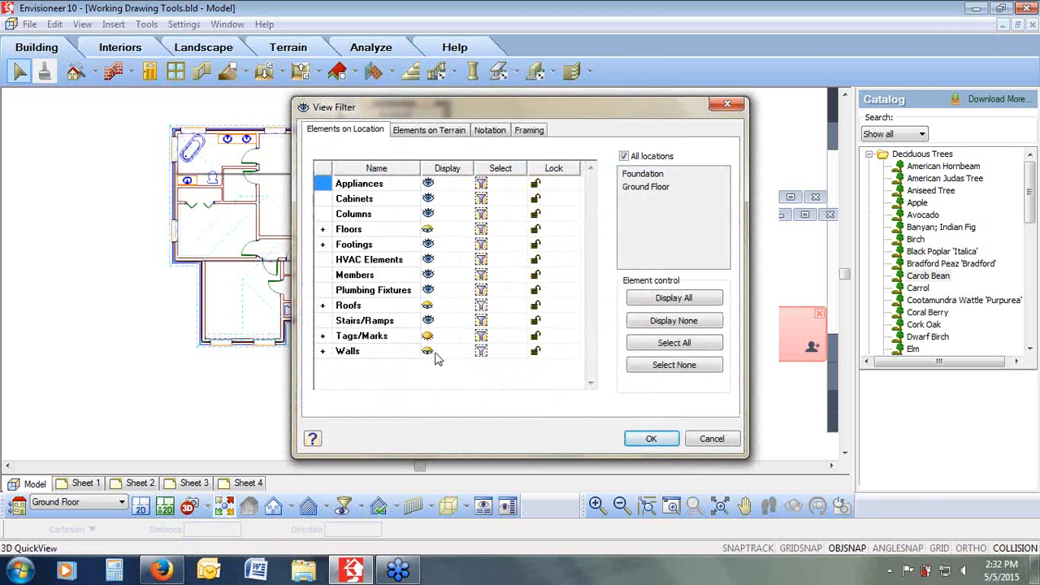
{"action": "left_click", "coordinate": [482, 351]}
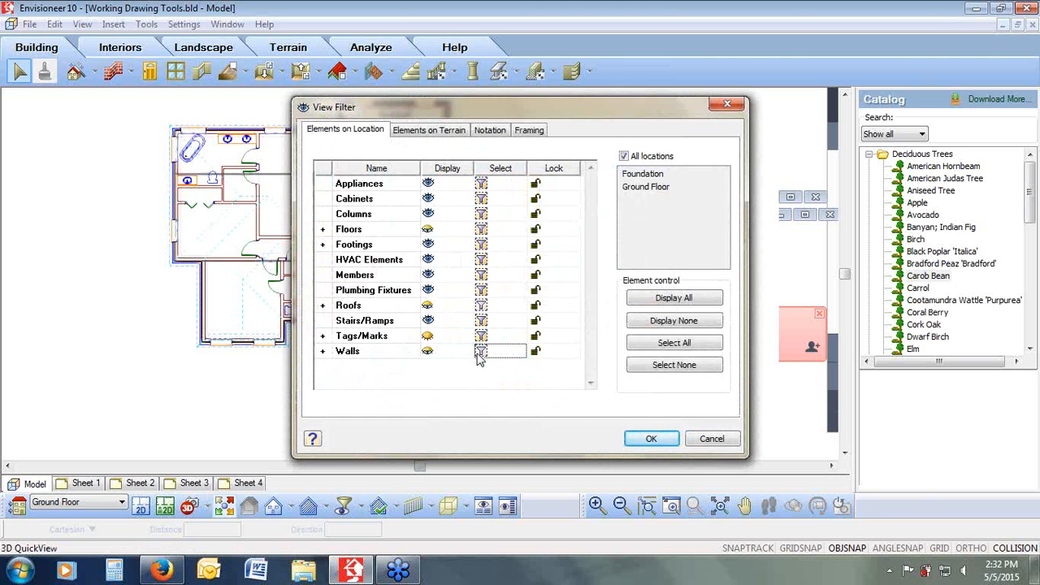
{"action": "left_click", "coordinate": [647, 439]}
Step: Replace the front entry door with a 34" French Door from the single French doors catalog
{"action": "left_click", "coordinate": [453, 341]}
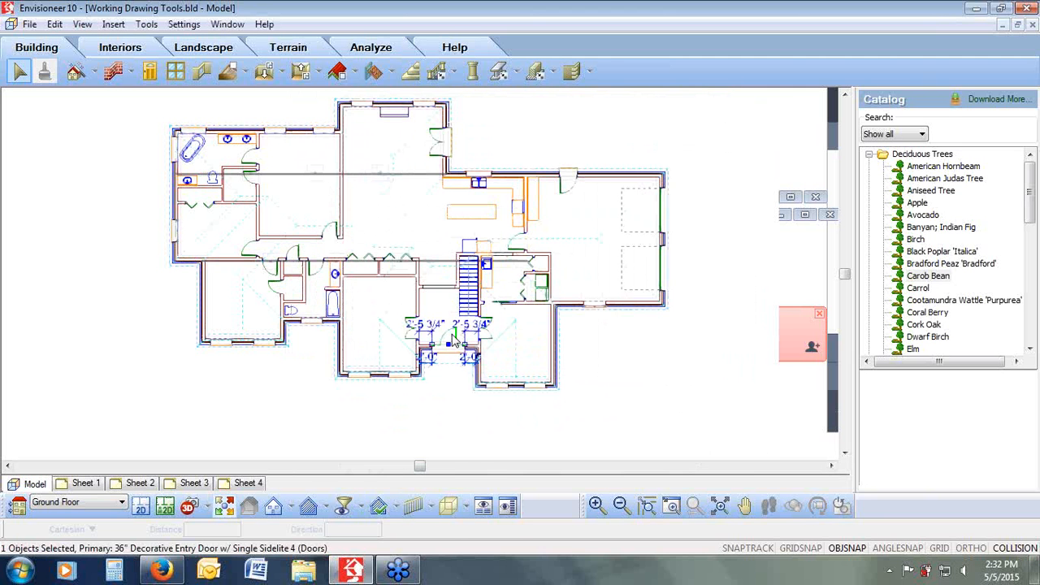
{"action": "right_click", "coordinate": [454, 341]}
{"action": "left_click", "coordinate": [493, 475]}
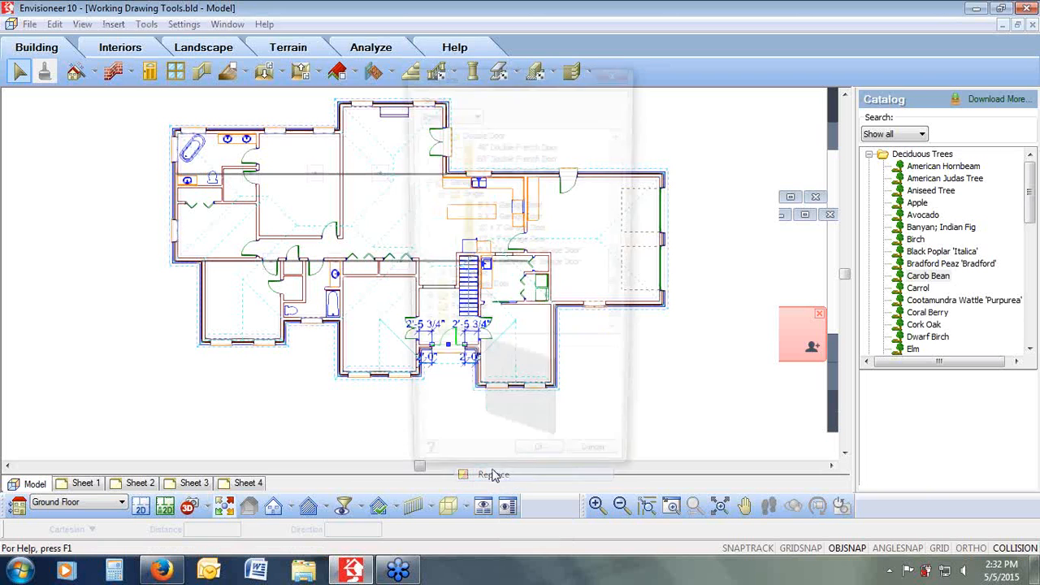
{"action": "left_click_drag", "start_coordinate": [623, 286], "coordinate": [622, 173]}
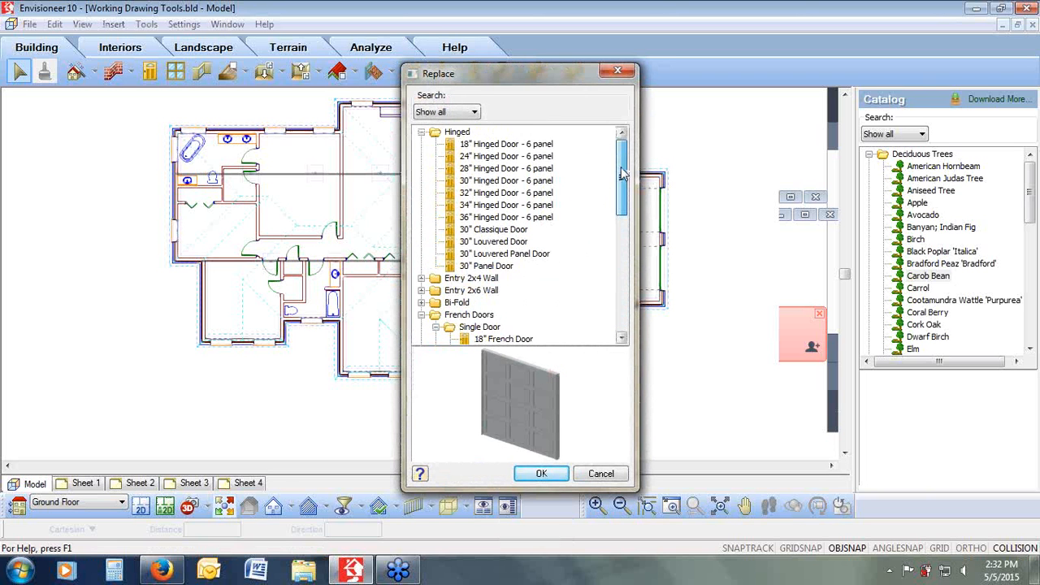
{"action": "left_click_drag", "start_coordinate": [622, 213], "coordinate": [625, 241]}
{"action": "left_click", "coordinate": [503, 290]}
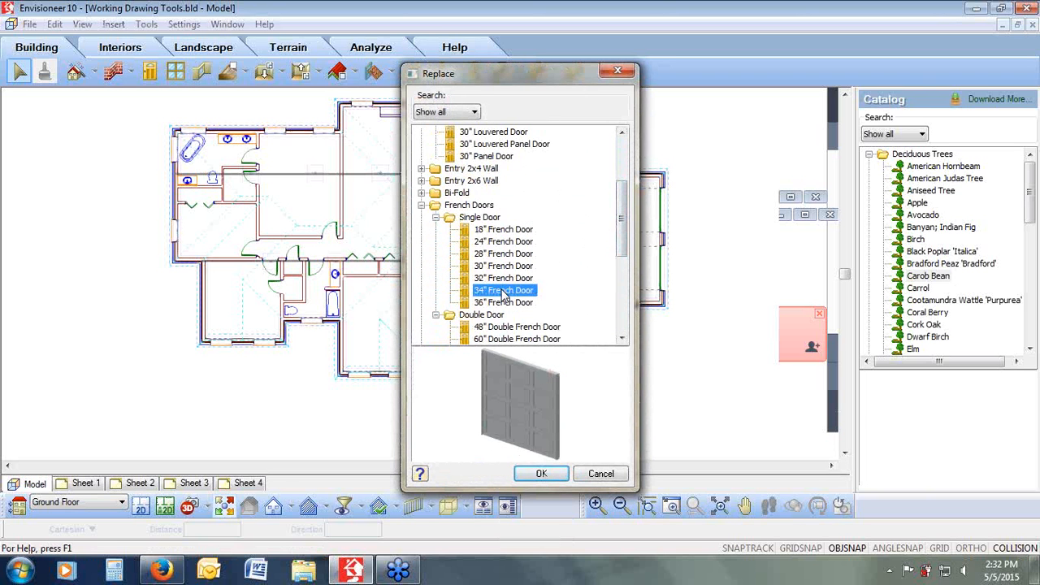
{"action": "left_click", "coordinate": [540, 475]}
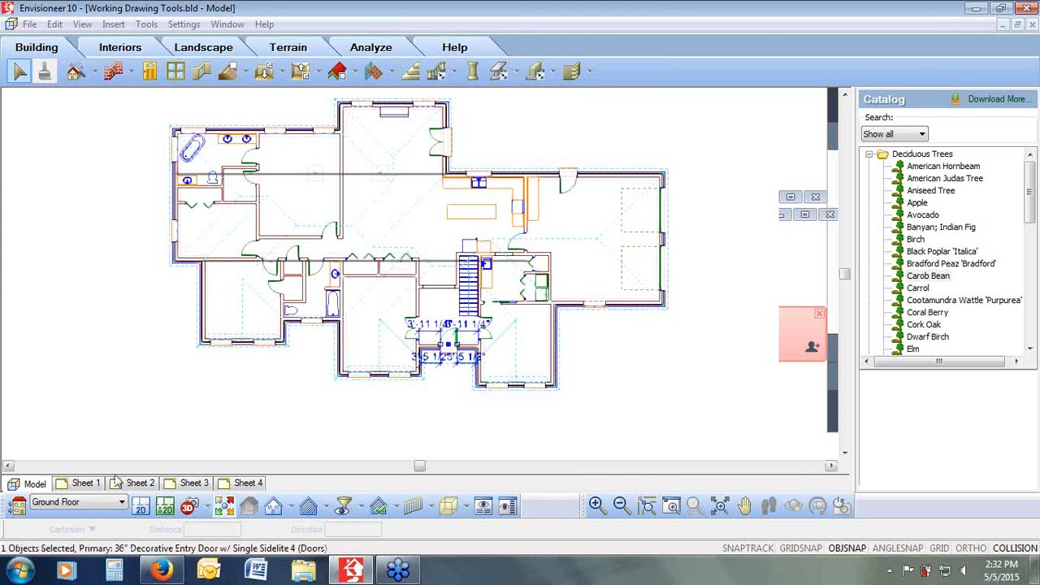
Step: Globally update all SmartViews on the sheets so the elevation reflects the new door
{"action": "left_click", "coordinate": [100, 484]}
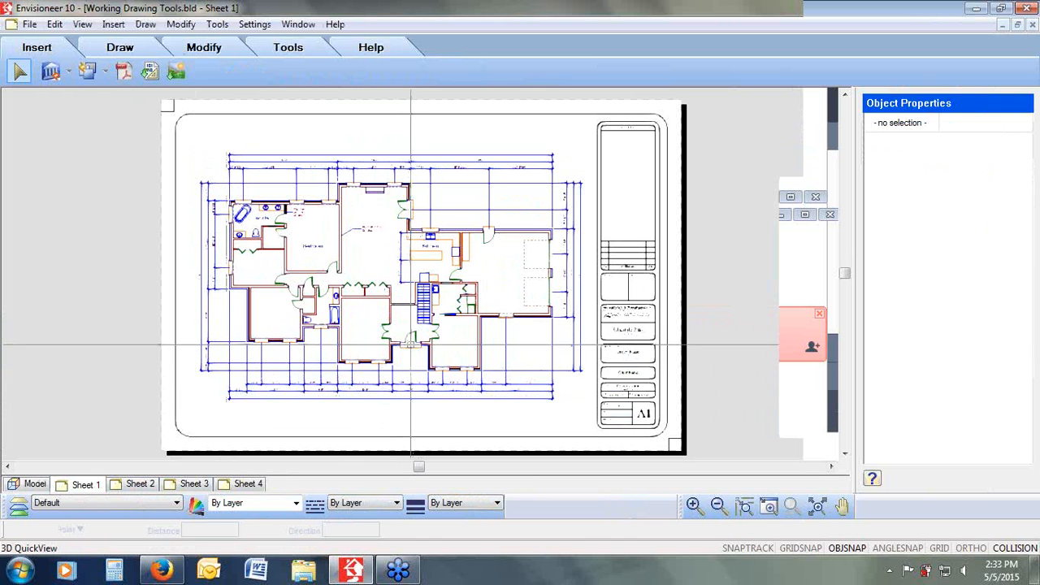
{"action": "left_click", "coordinate": [141, 484]}
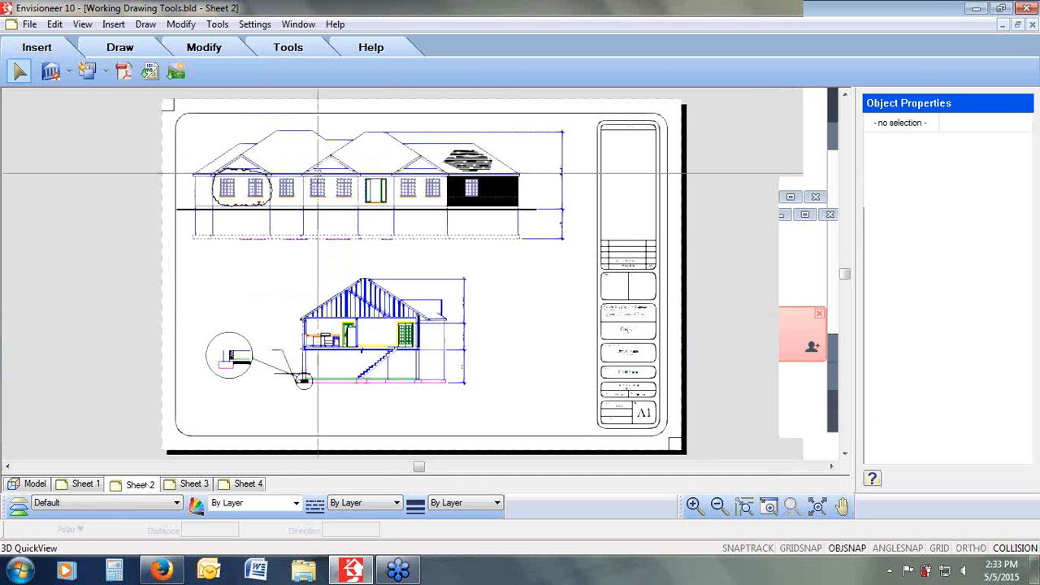
{"action": "left_click", "coordinate": [70, 72]}
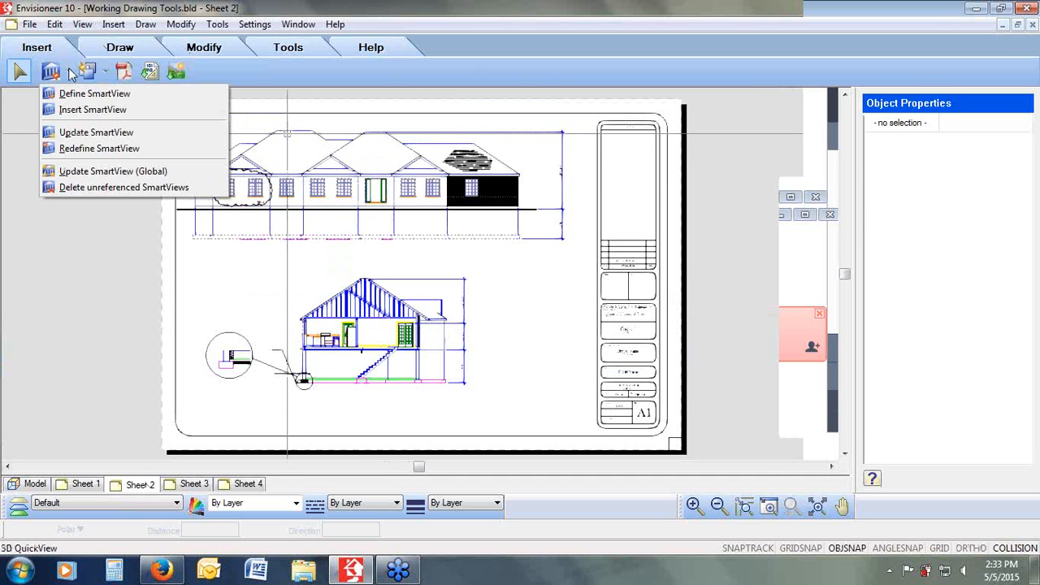
{"action": "left_click", "coordinate": [83, 176]}
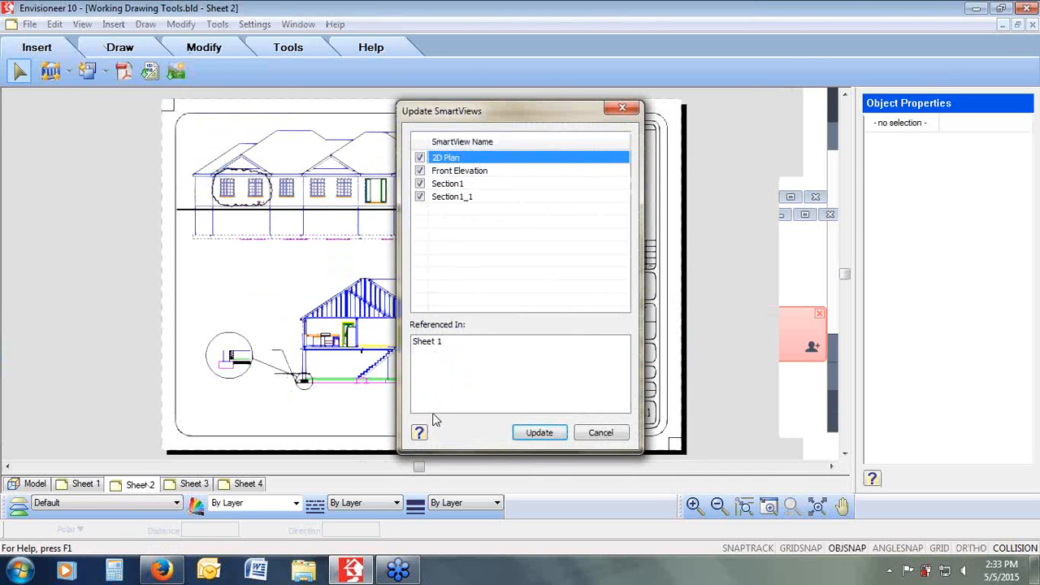
{"action": "left_click", "coordinate": [536, 431]}
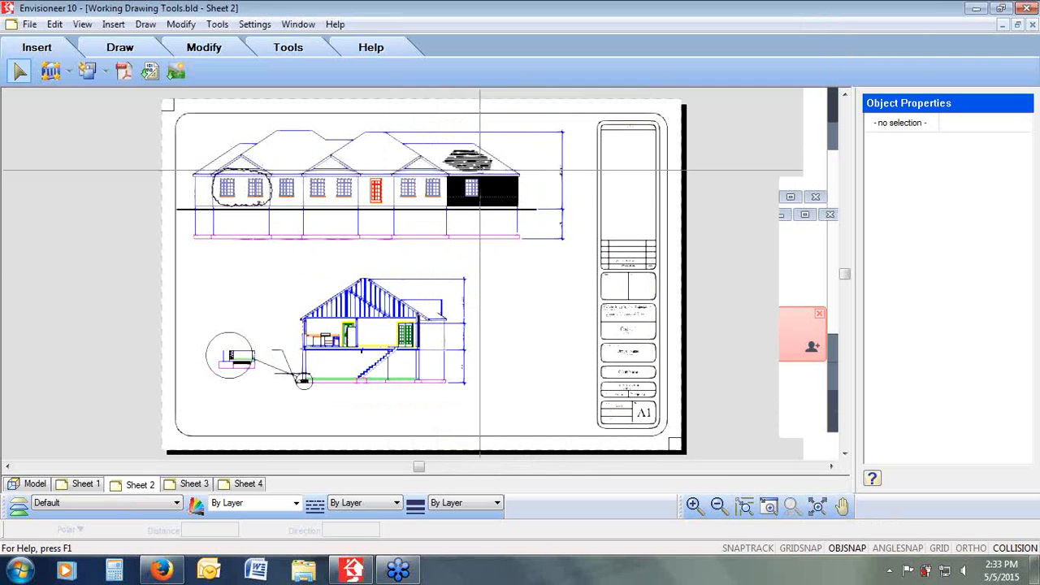
{"action": "left_click", "coordinate": [405, 166]}
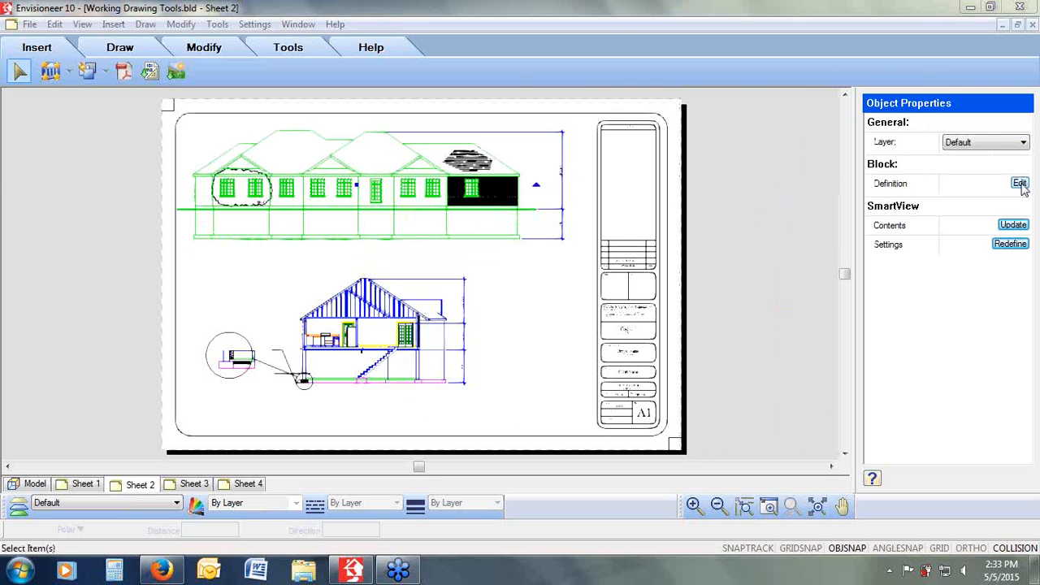
{"action": "left_click", "coordinate": [559, 289]}
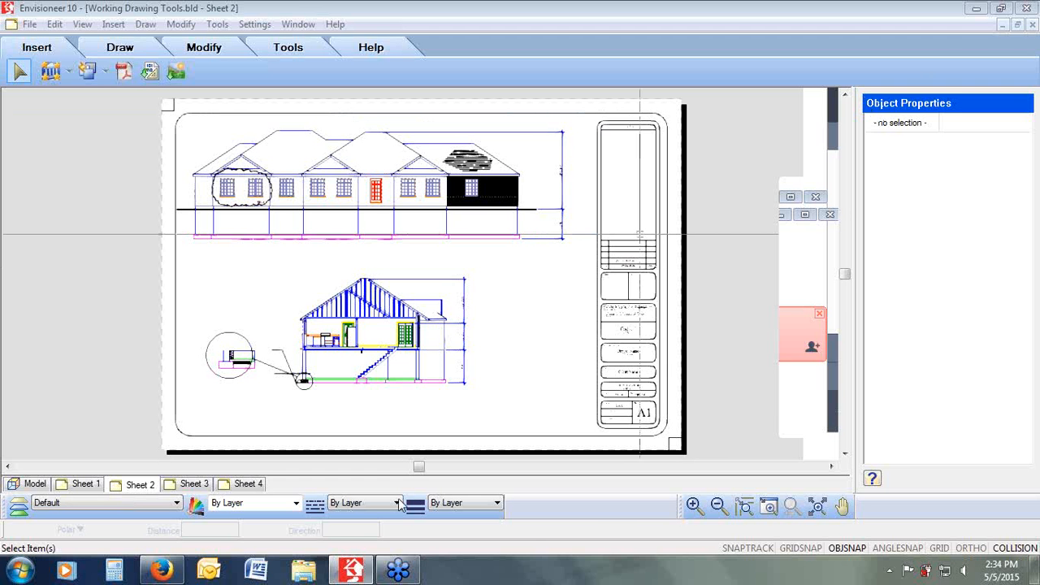
Step: Switch to the browser and open the Cadsoft Client Center and its customer care forum
{"action": "left_click", "coordinate": [161, 570]}
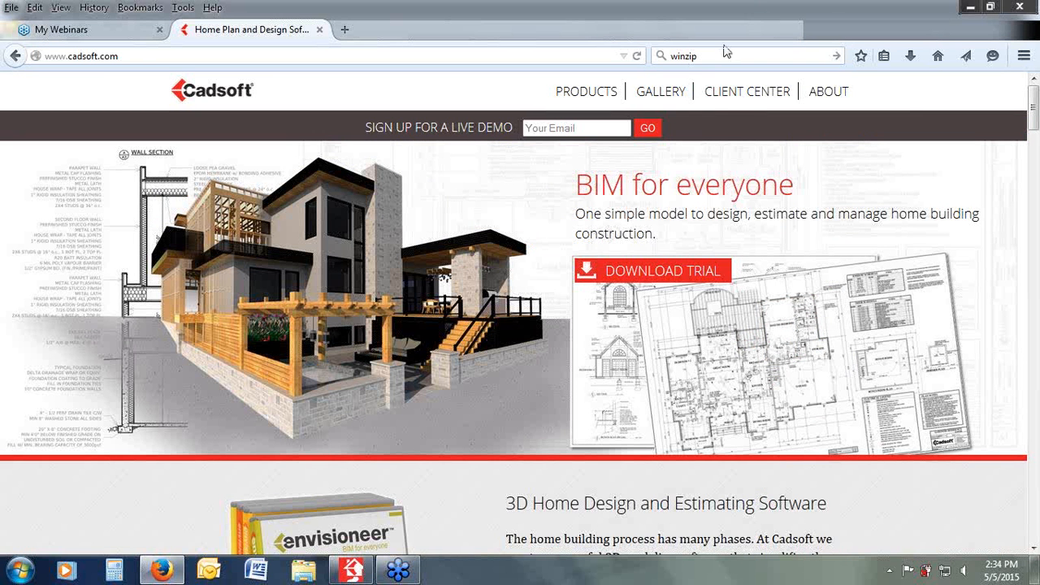
{"action": "left_click", "coordinate": [725, 96]}
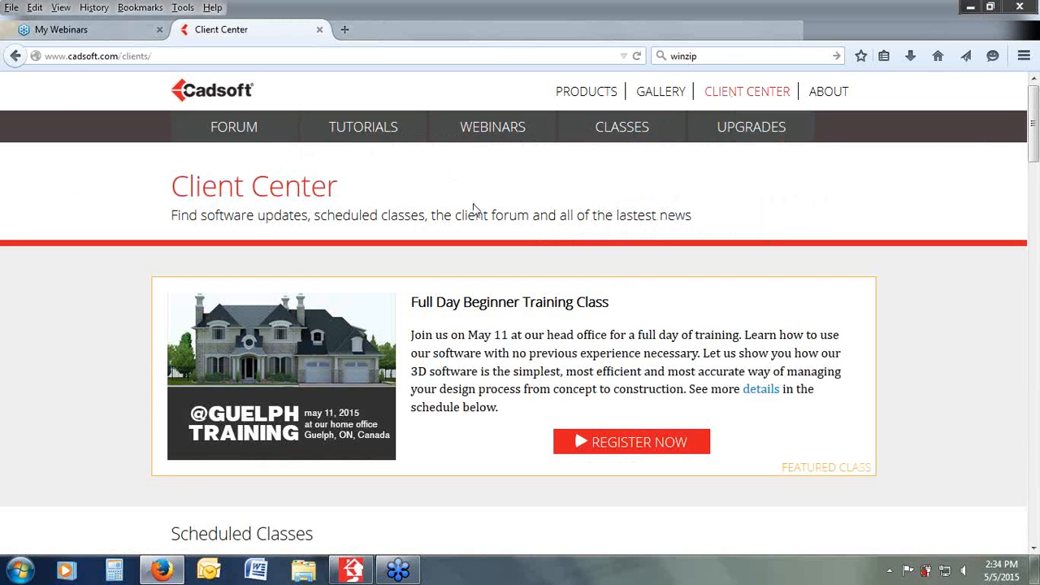
{"action": "left_click", "coordinate": [236, 133]}
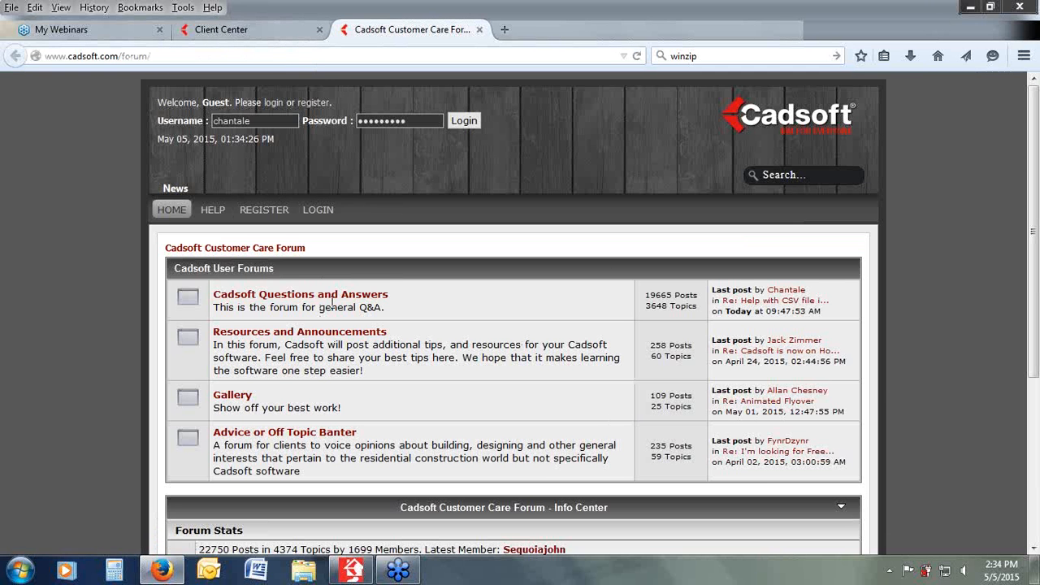
{"action": "left_click", "coordinate": [205, 30]}
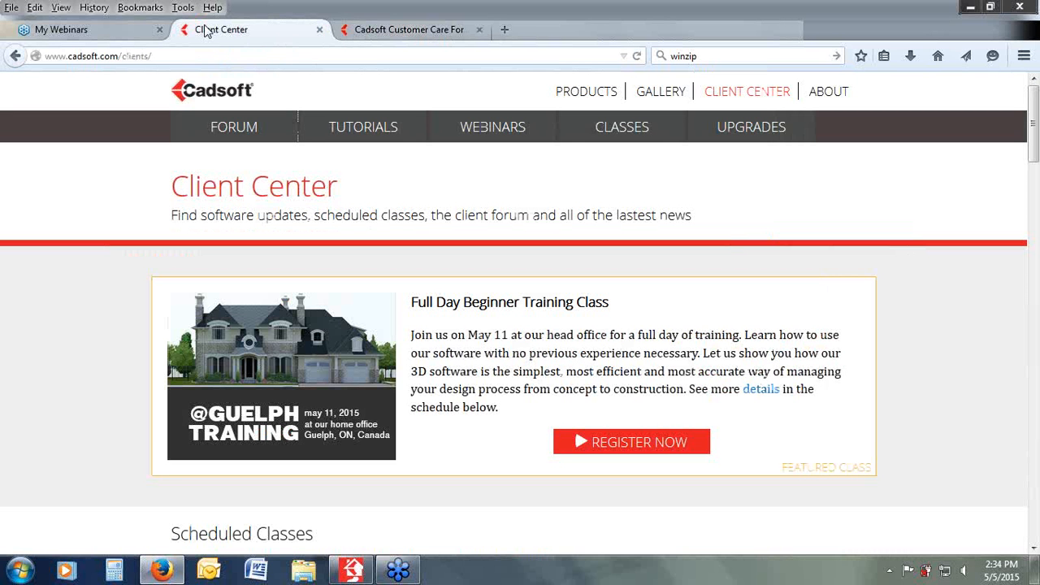
Step: Browse the Cadsoft Videos and Tutorials page and the Weekly Training Webinars schedule
{"action": "left_click", "coordinate": [367, 130]}
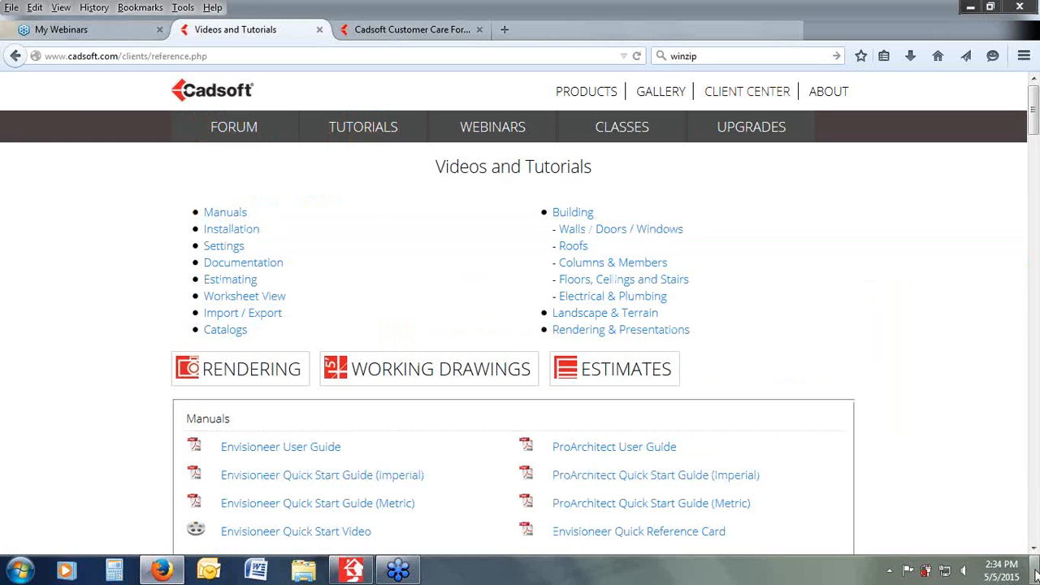
{"action": "scroll", "coordinate": [1033, 552], "scroll_direction": "down", "scroll_amount": 10}
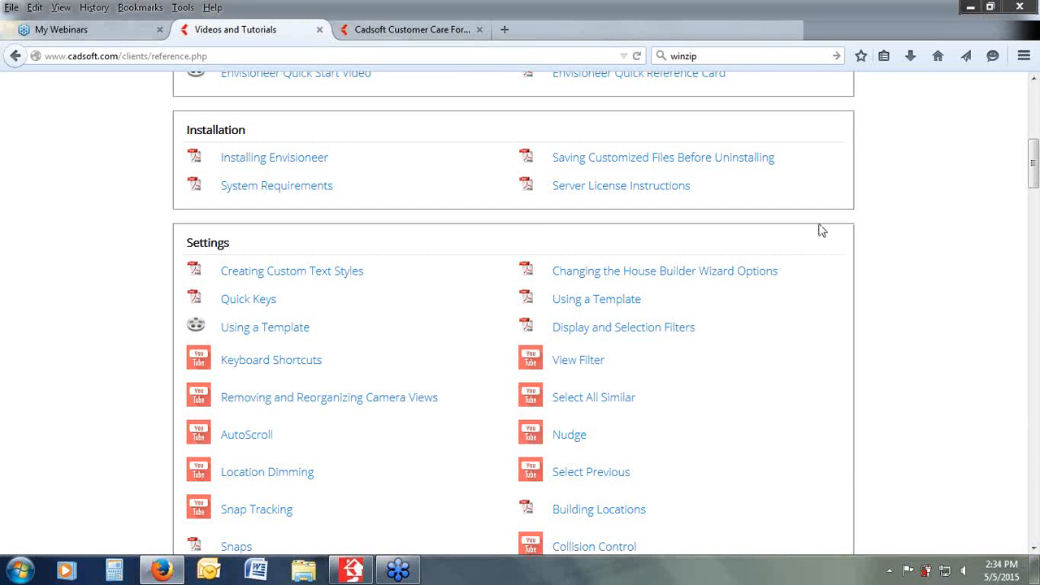
{"action": "scroll", "coordinate": [804, 94], "scroll_direction": "up", "scroll_amount": 6}
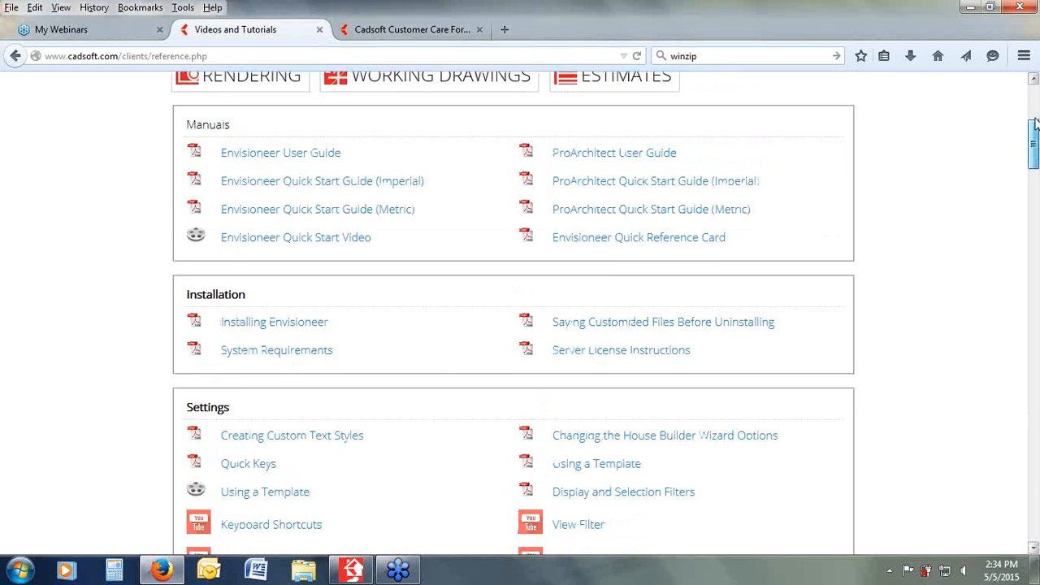
{"action": "left_click", "coordinate": [515, 127]}
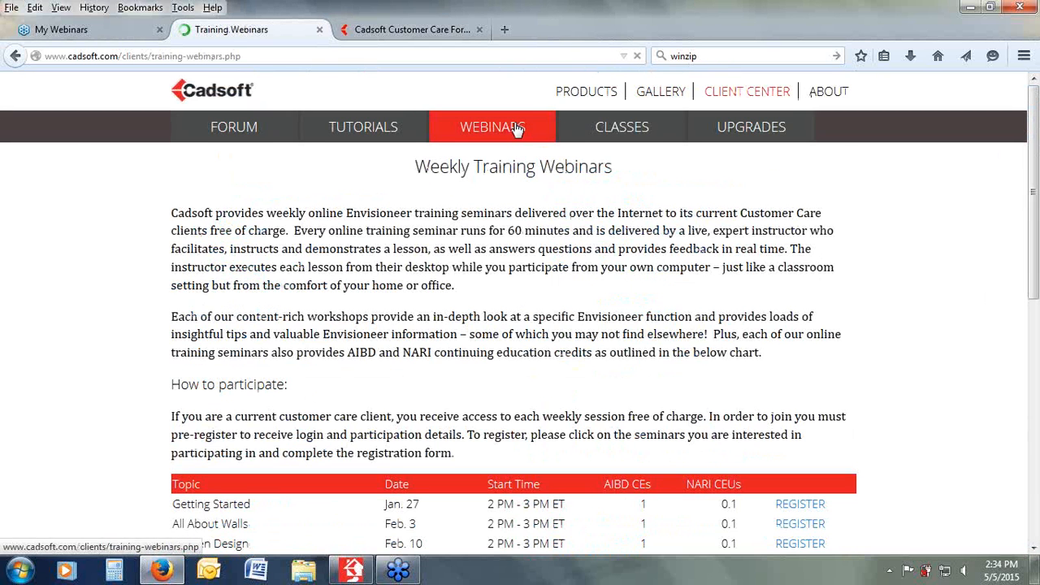
{"action": "left_click_drag", "start_coordinate": [1034, 154], "coordinate": [994, 434]}
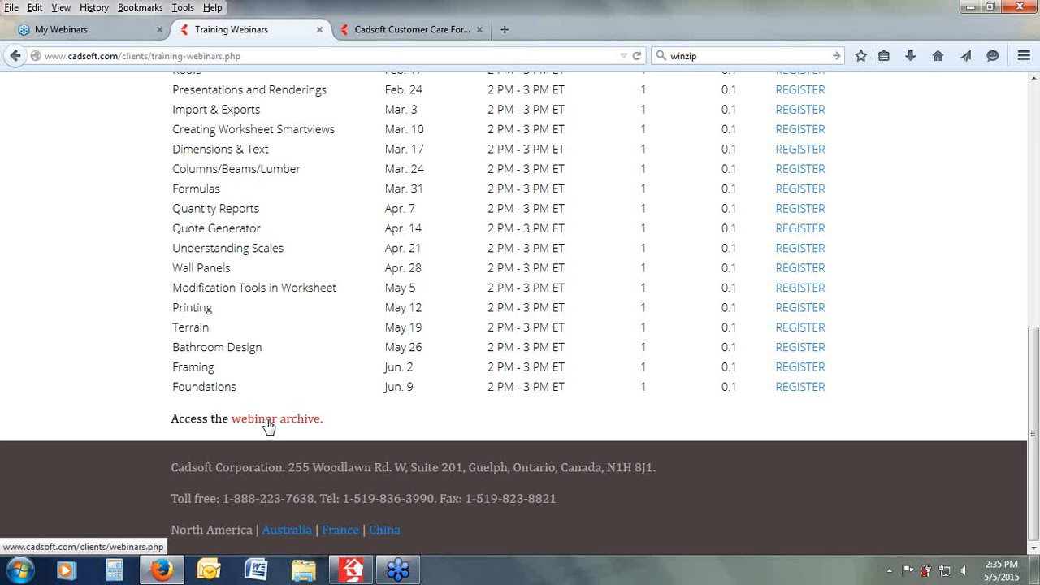
Step: Return from the Weekly Training Webinars page to the Working Drawing Tools Sheet 2 drawing
{"action": "scroll", "coordinate": [1018, 411], "scroll_direction": "up", "scroll_amount": 2}
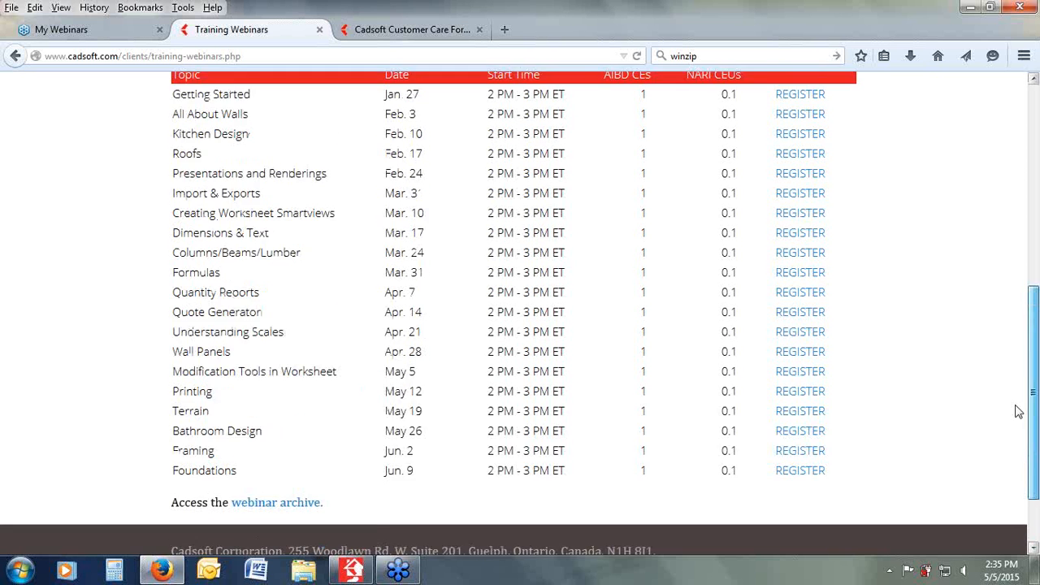
{"action": "scroll", "coordinate": [991, 195], "scroll_direction": "up", "scroll_amount": 10}
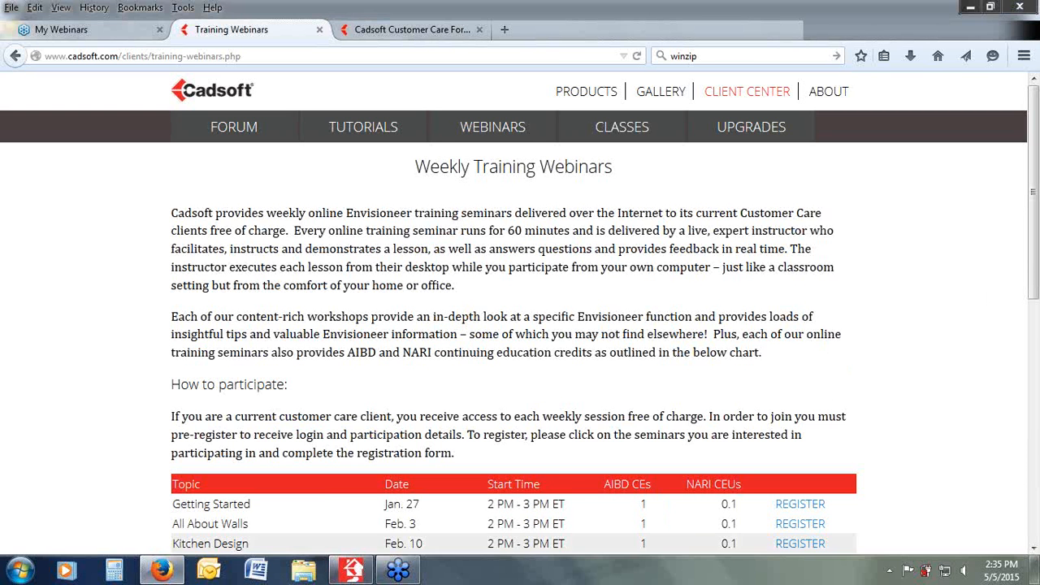
{"action": "left_click", "coordinate": [363, 574]}
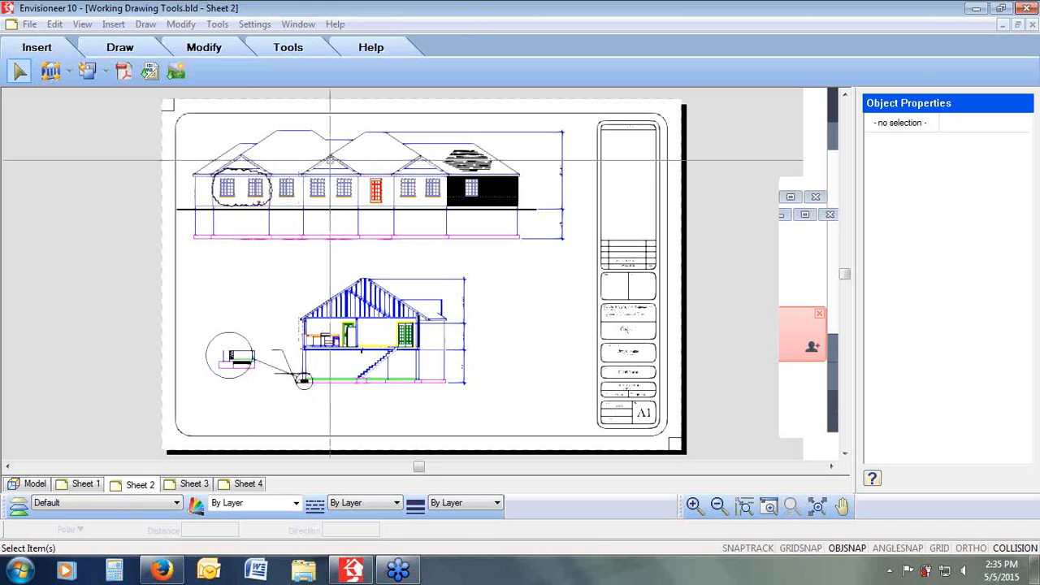
Step: Select the elevation SmartView and its roof and wall hatch patterns in turn to see how they select
{"action": "left_click", "coordinate": [329, 157]}
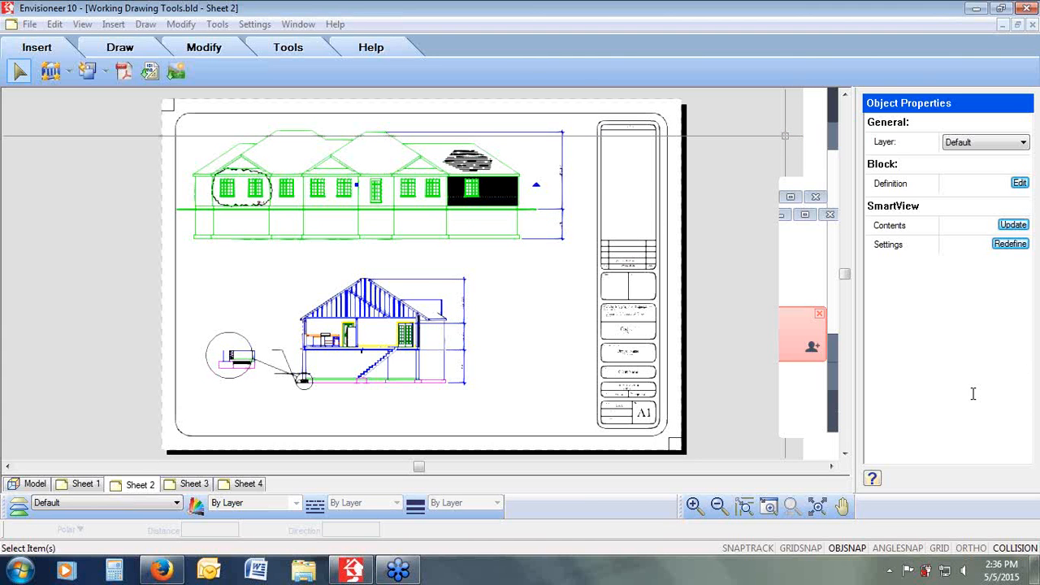
{"action": "left_click", "coordinate": [467, 325]}
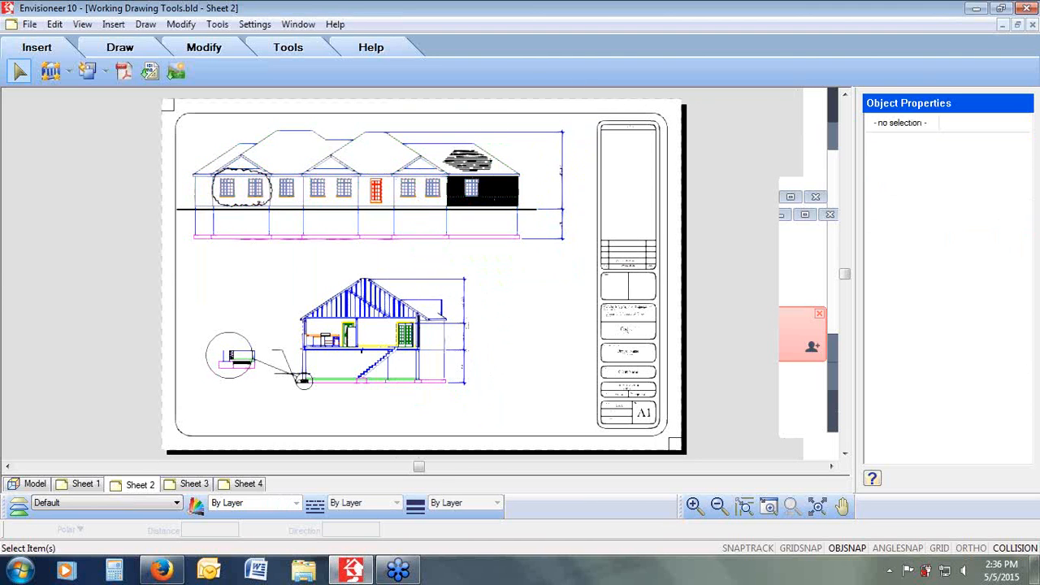
{"action": "left_click", "coordinate": [382, 204]}
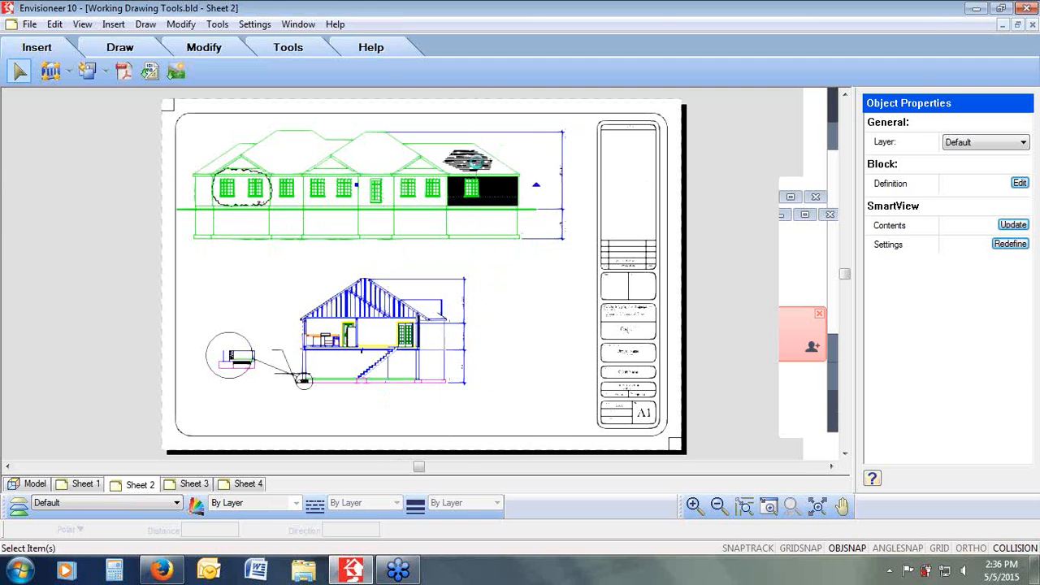
{"action": "left_click", "coordinate": [504, 195]}
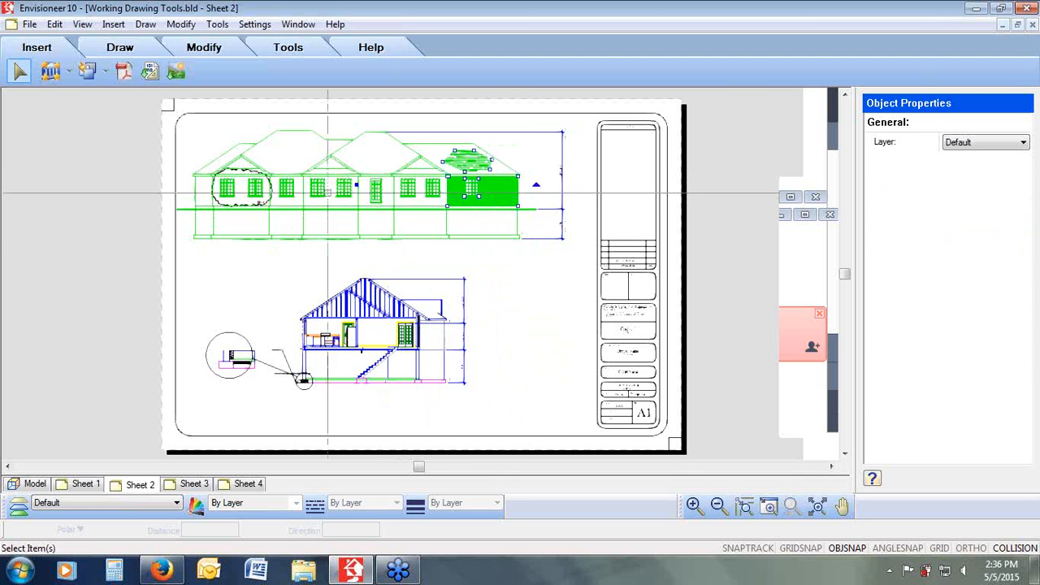
{"action": "left_click", "coordinate": [237, 173], "text": "shift"}
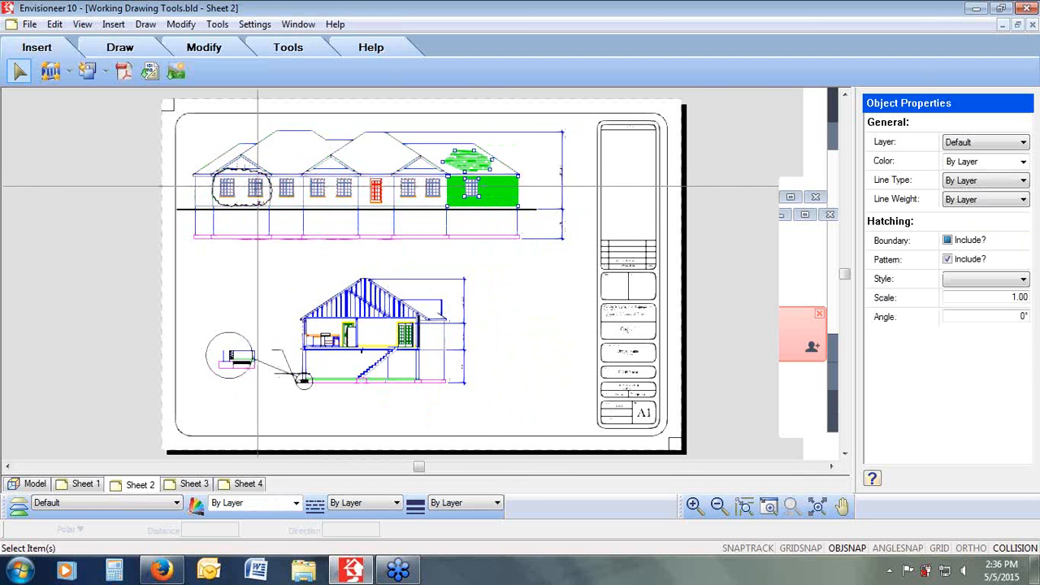
{"action": "left_click", "coordinate": [262, 201], "text": "shift"}
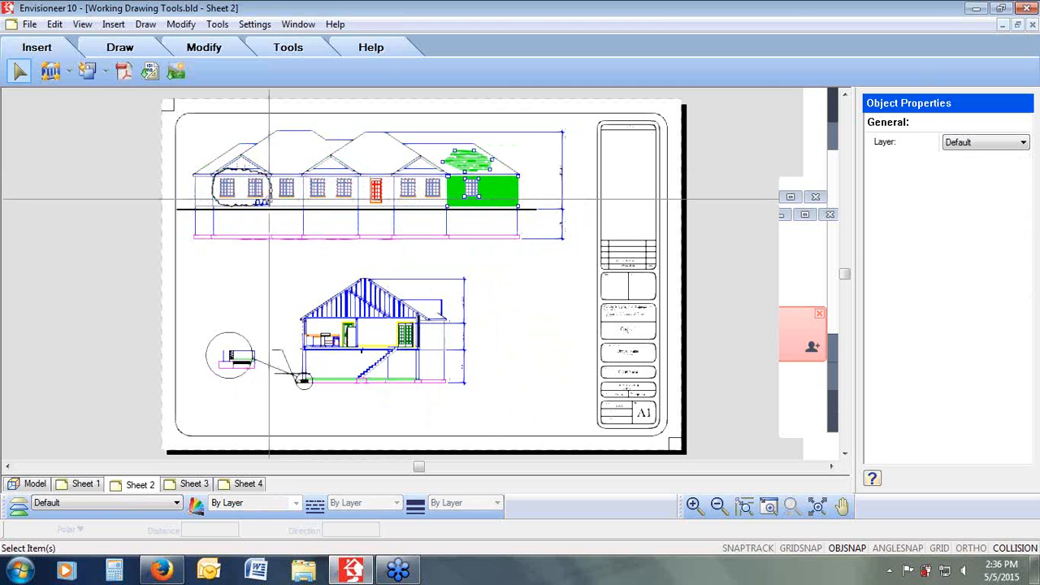
{"action": "left_click", "coordinate": [288, 173], "text": "shift"}
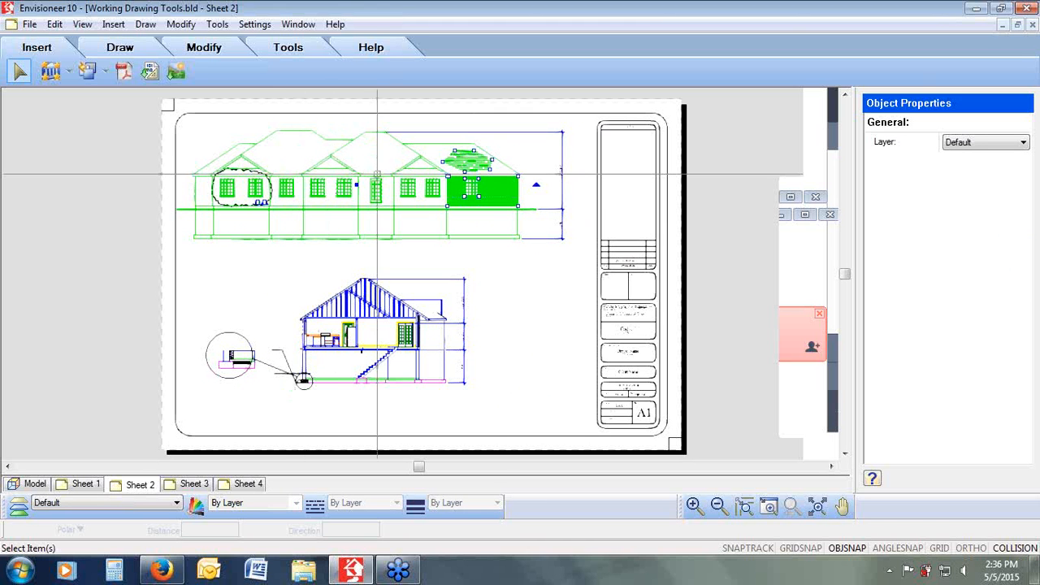
{"action": "key", "text": "Escape"}
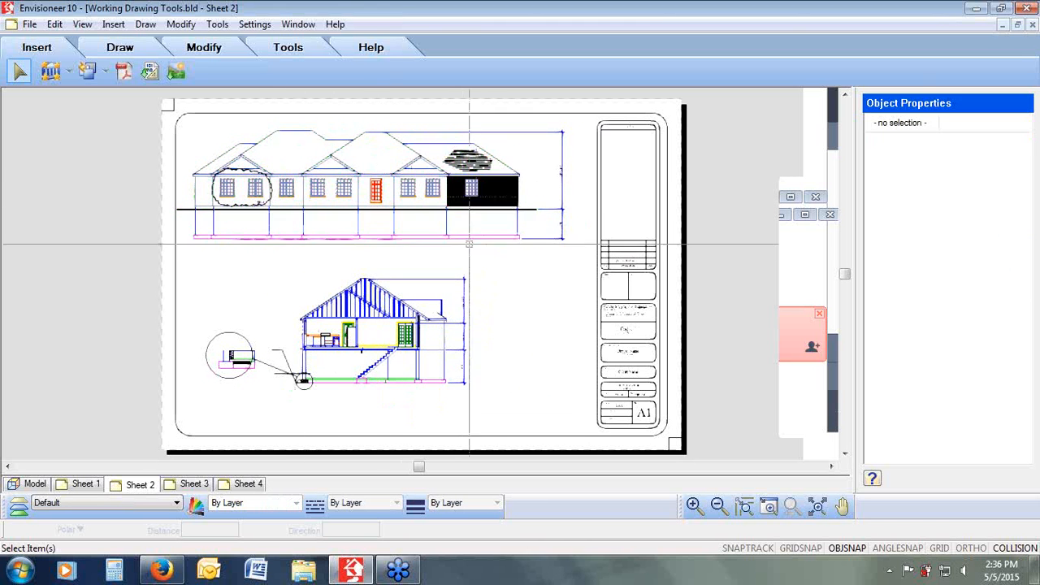
Step: Select the elevation SmartView together with its hatches and move them about 3'-5" to the left
{"action": "left_click", "coordinate": [395, 197]}
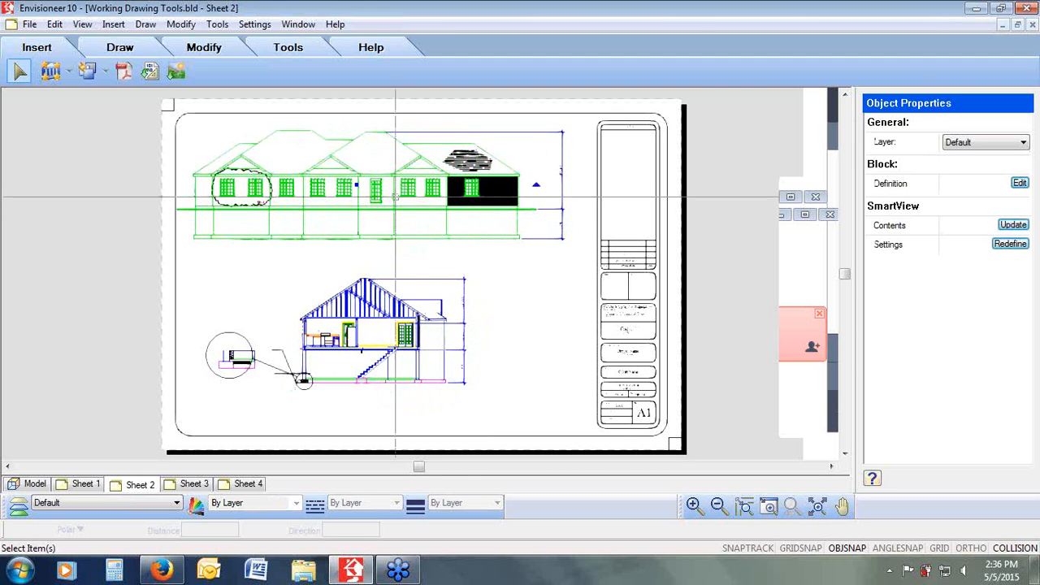
{"action": "left_click", "coordinate": [463, 163]}
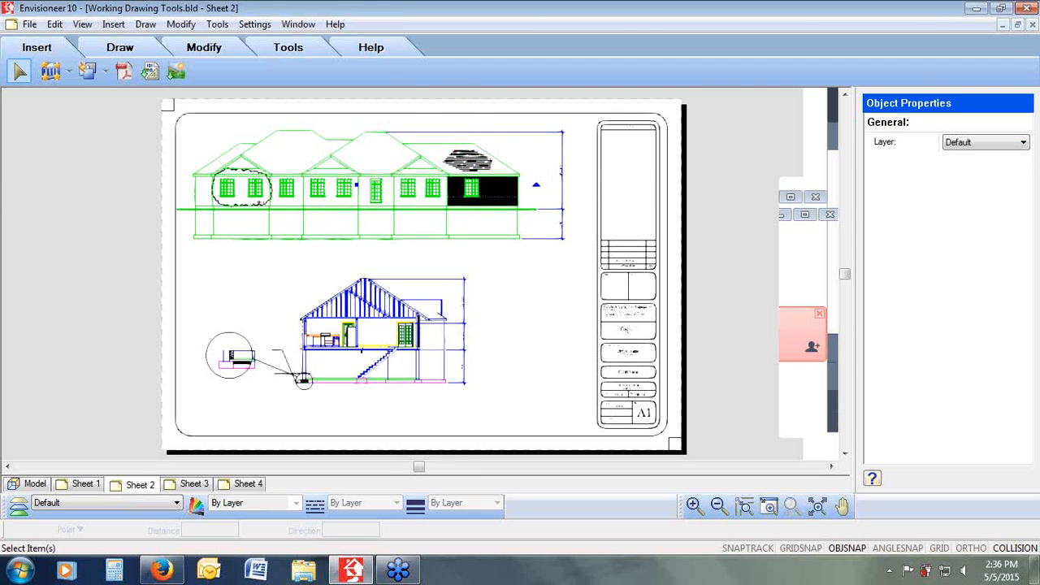
{"action": "left_click", "coordinate": [488, 202]}
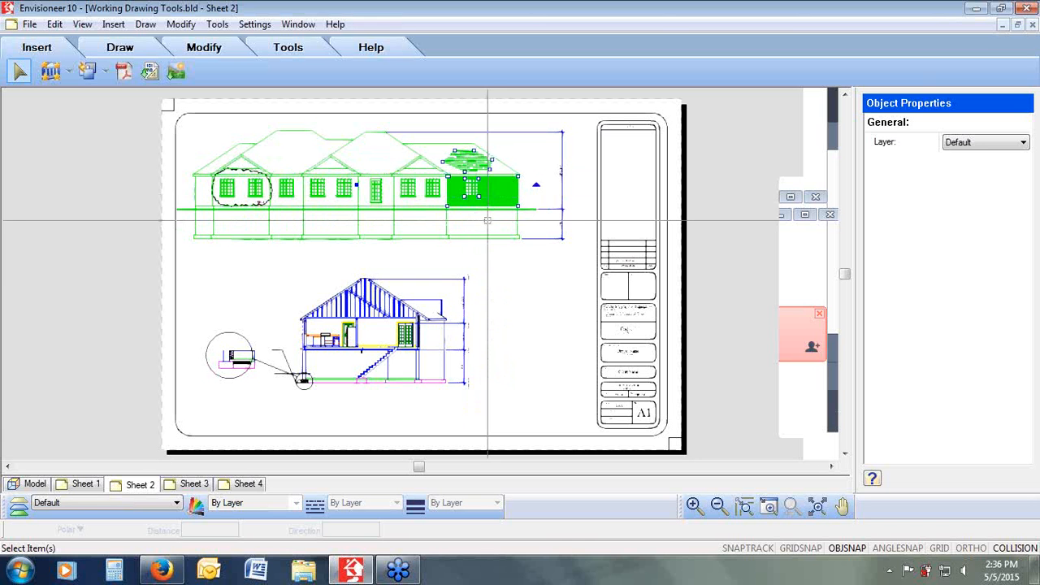
{"action": "left_click", "coordinate": [178, 25]}
{"action": "left_click", "coordinate": [192, 64]}
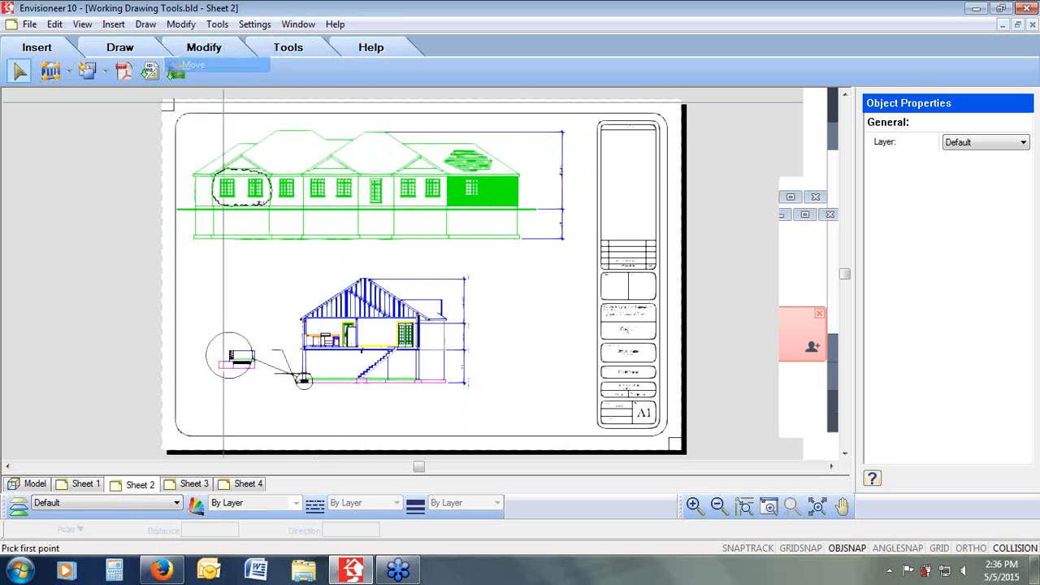
{"action": "left_click", "coordinate": [356, 244]}
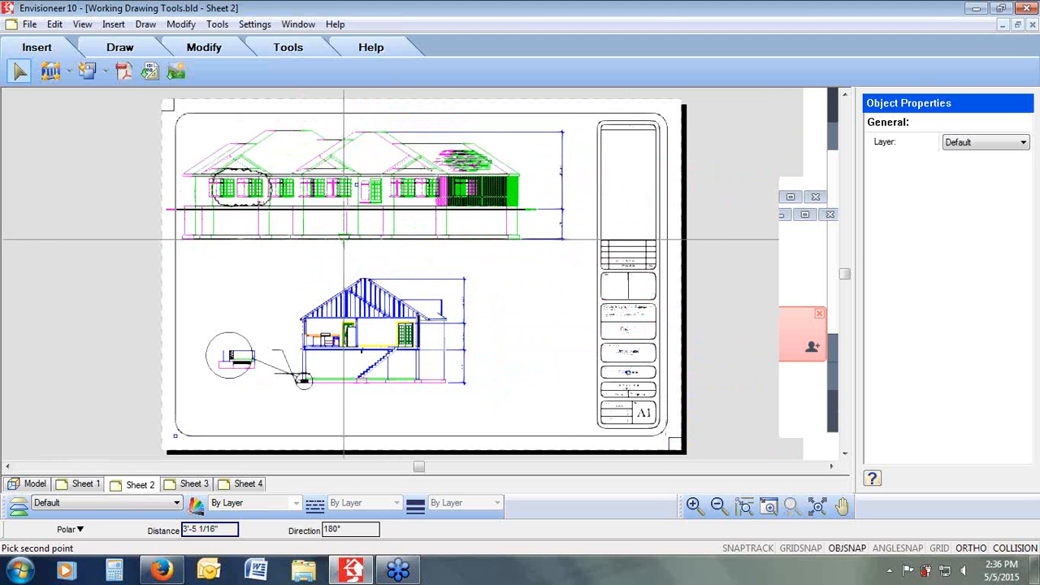
{"action": "left_click", "coordinate": [343, 240]}
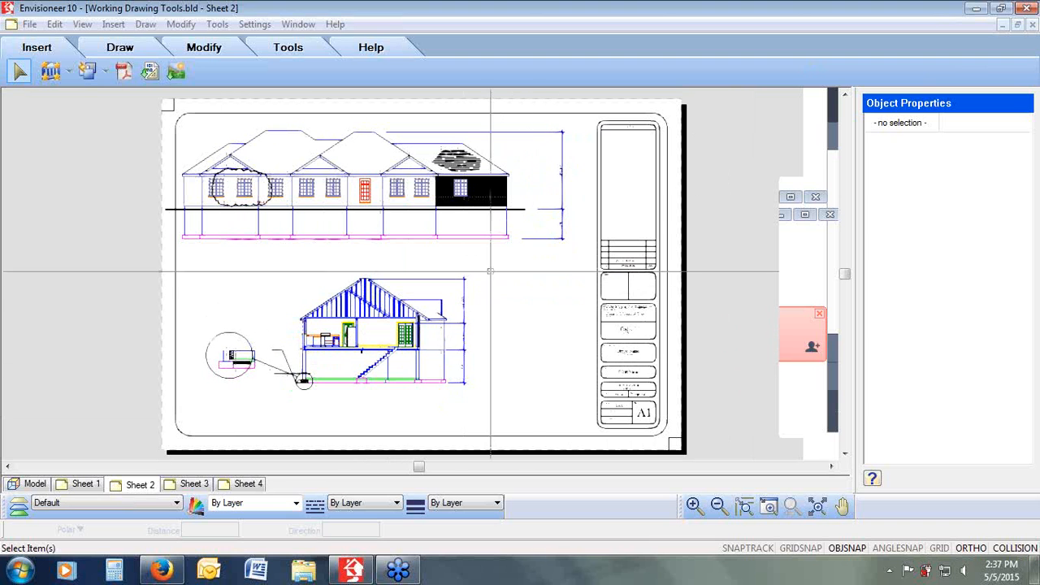
Step: Window-select the section view with its detail callout and move them together to the right
{"action": "left_click_drag", "start_coordinate": [472, 282], "coordinate": [198, 406]}
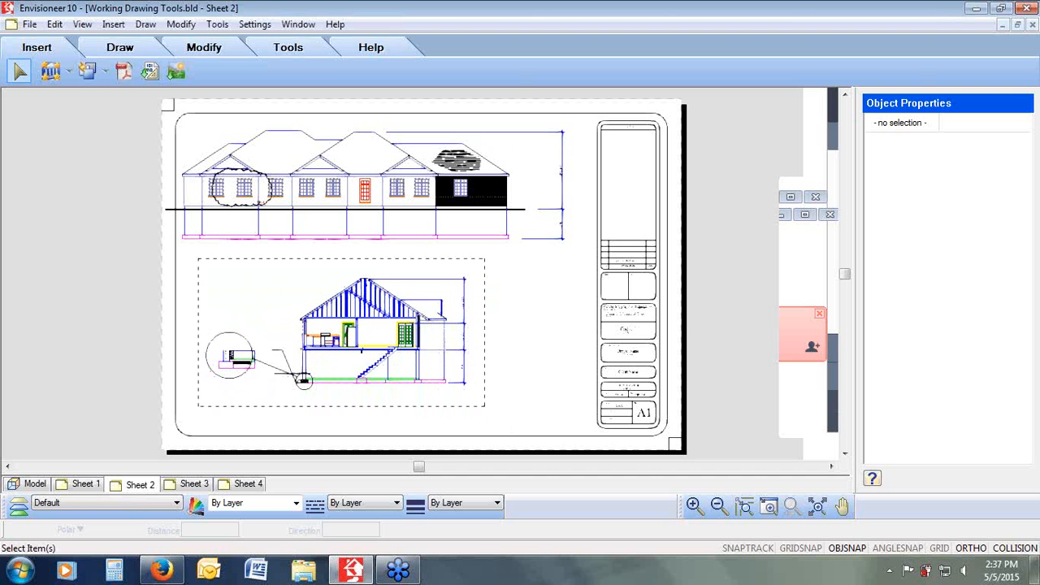
{"action": "left_click_drag", "start_coordinate": [198, 406], "coordinate": [197, 406]}
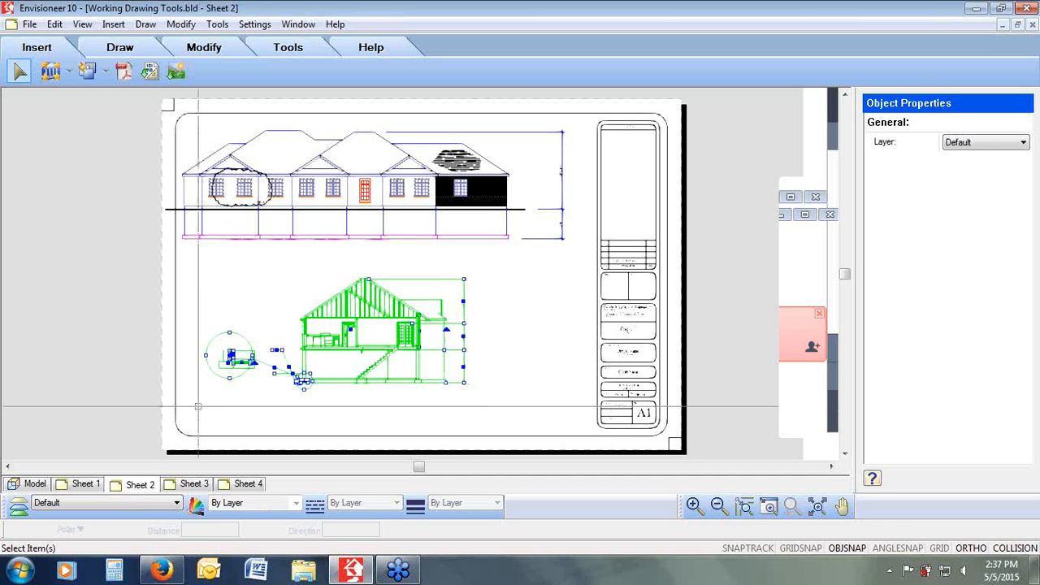
{"action": "left_click", "coordinate": [180, 23]}
{"action": "left_click", "coordinate": [192, 70]}
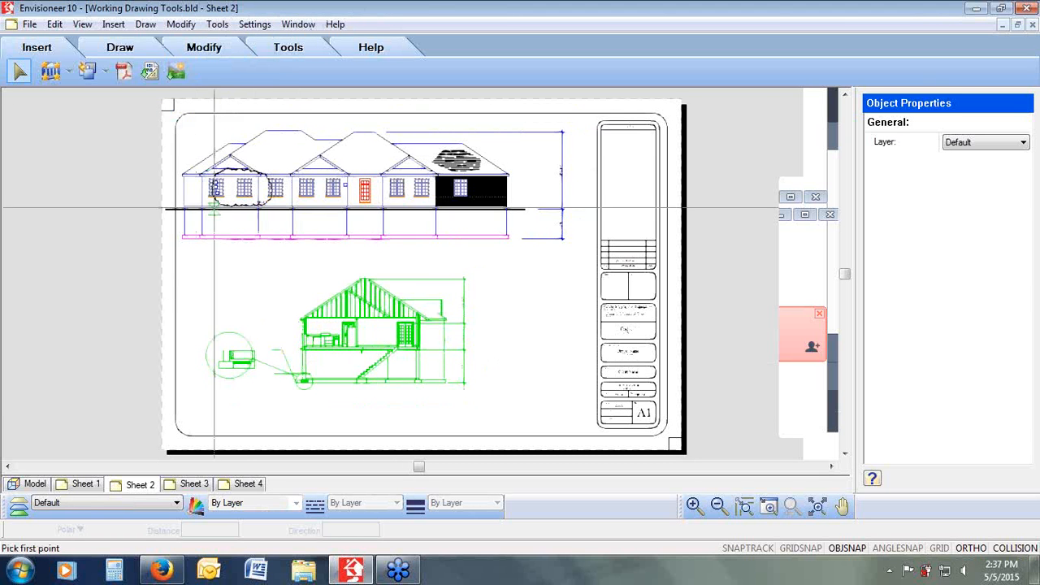
{"action": "left_click", "coordinate": [248, 267]}
{"action": "left_click", "coordinate": [280, 264]}
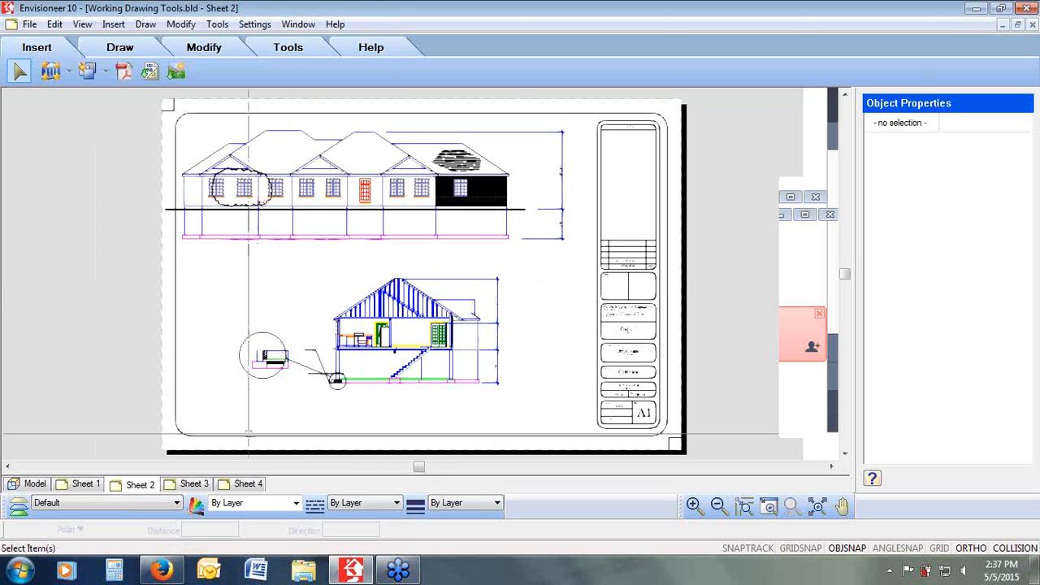
{"action": "left_click_drag", "start_coordinate": [530, 260], "coordinate": [313, 421]}
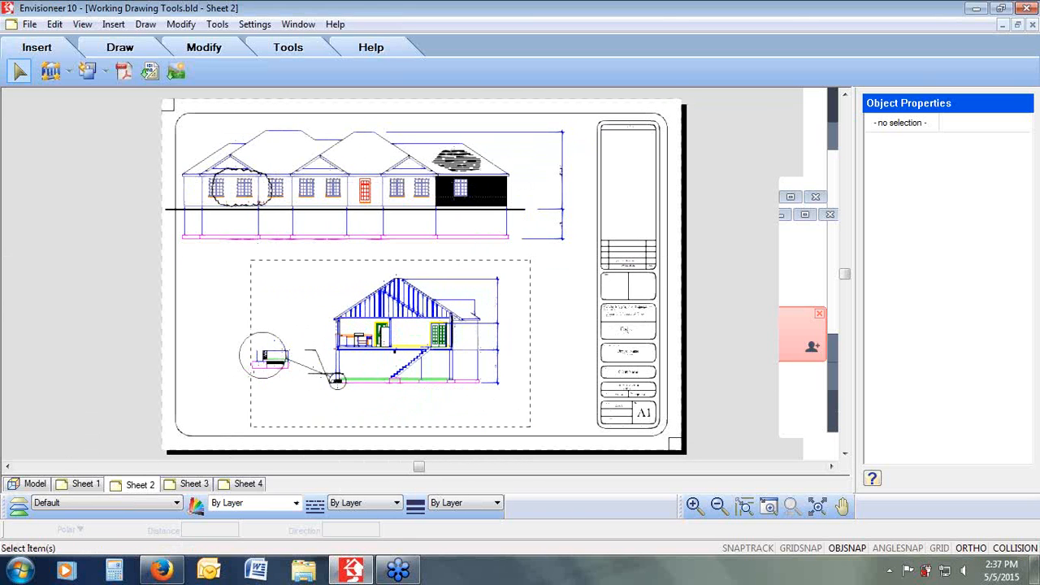
{"action": "left_click_drag", "start_coordinate": [250, 427], "coordinate": [235, 420]}
{"action": "left_click_drag", "start_coordinate": [234, 420], "coordinate": [234, 420]}
{"action": "key", "text": "Escape"}
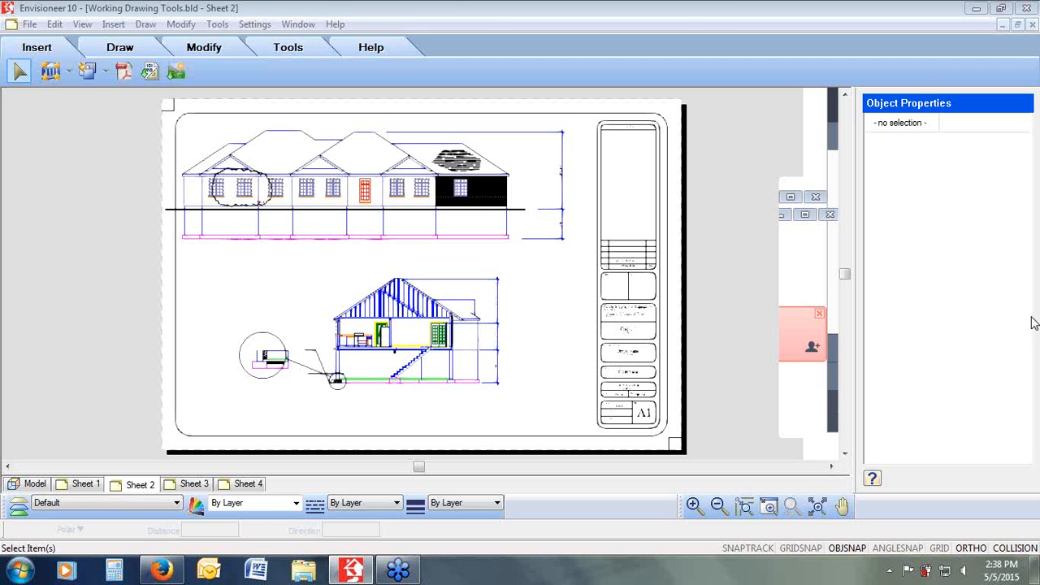
Step: Explode the footing detail SmartView inside the callout circle into individual lines
{"action": "left_click", "coordinate": [120, 47]}
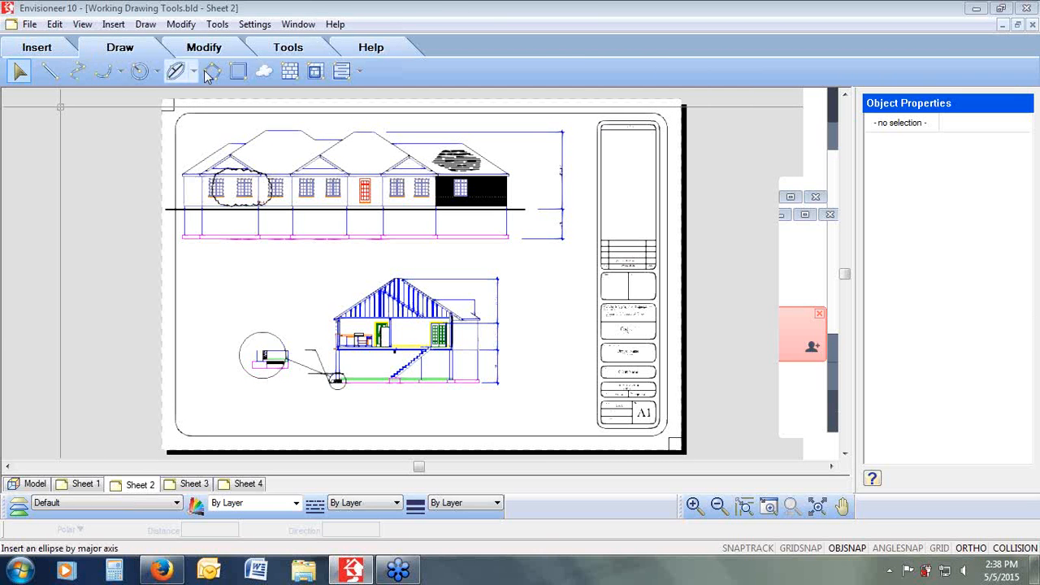
{"action": "left_click", "coordinate": [329, 49]}
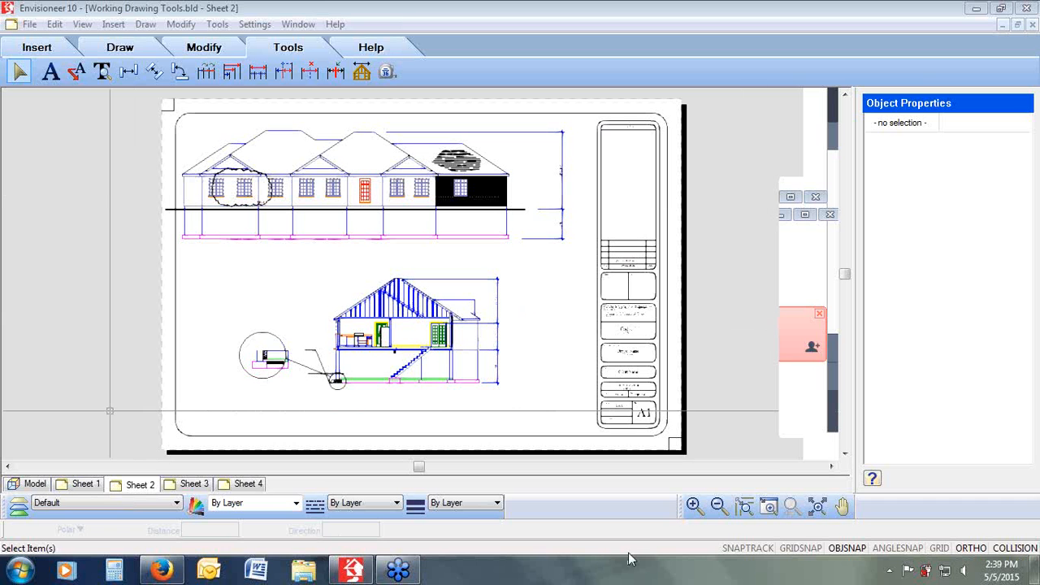
{"action": "left_click", "coordinate": [768, 507]}
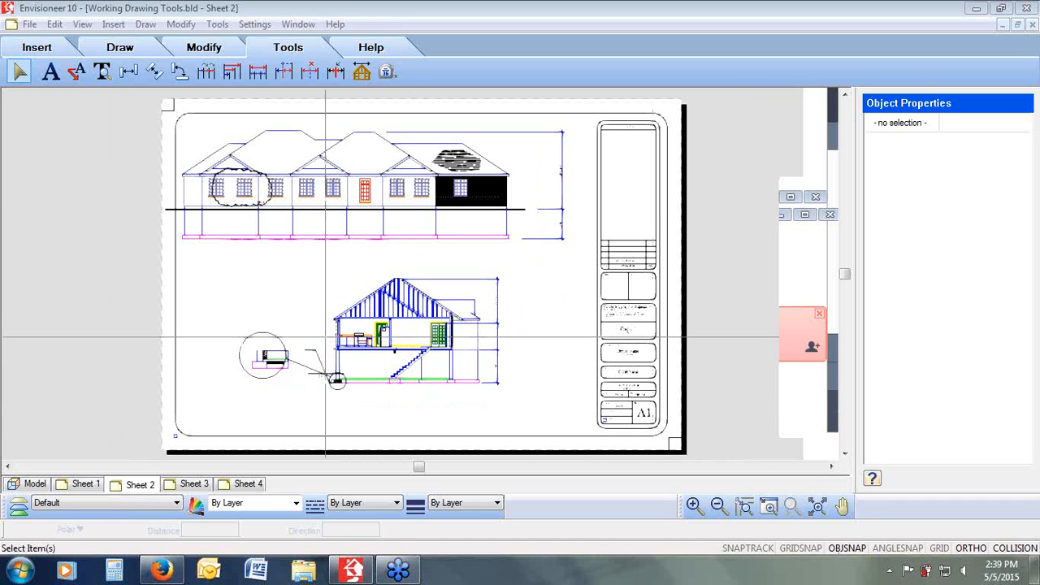
{"action": "left_click_drag", "start_coordinate": [282, 337], "coordinate": [209, 388]}
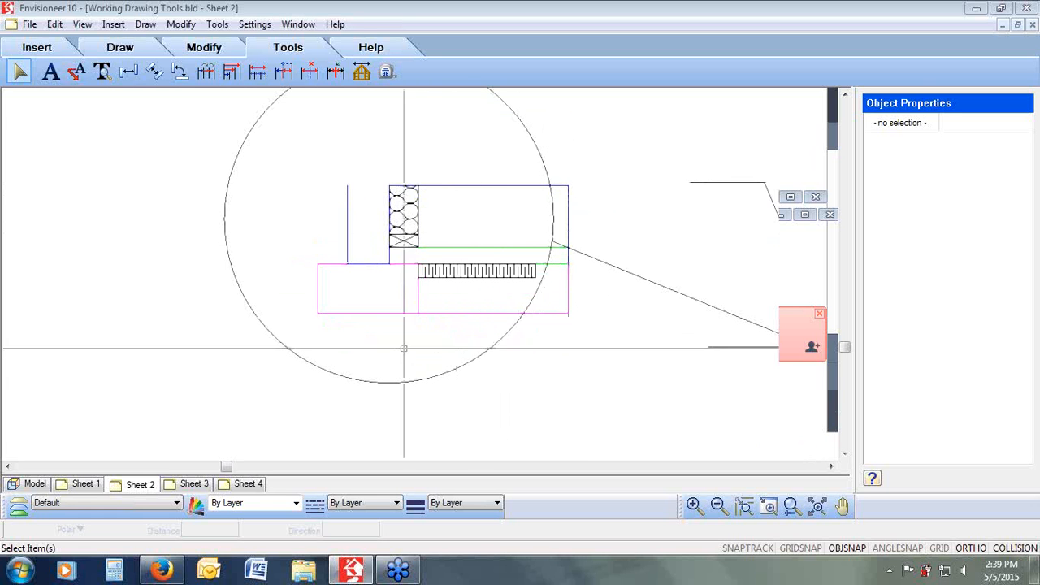
{"action": "left_click", "coordinate": [372, 264]}
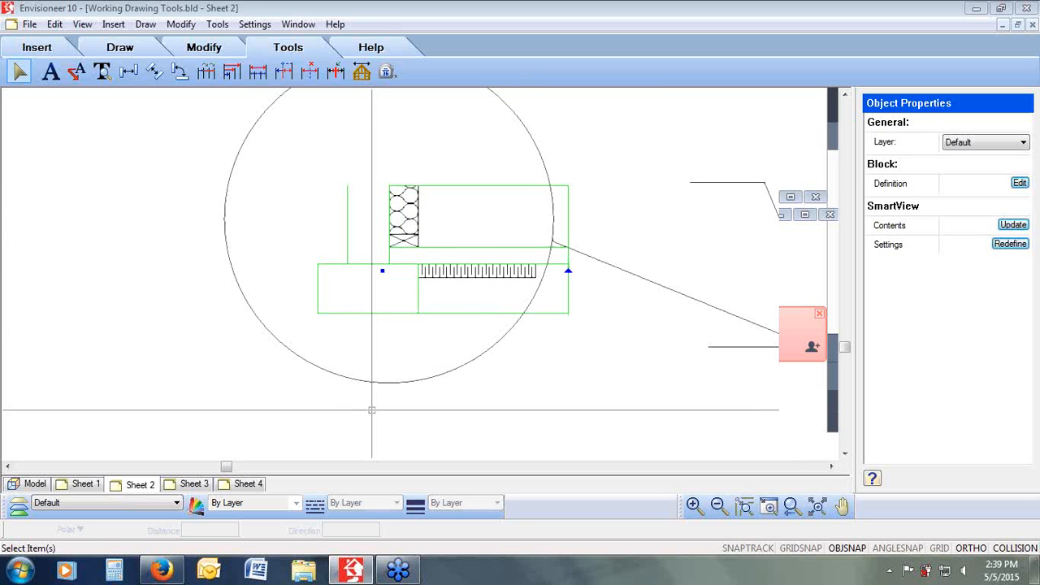
{"action": "left_click", "coordinate": [213, 26]}
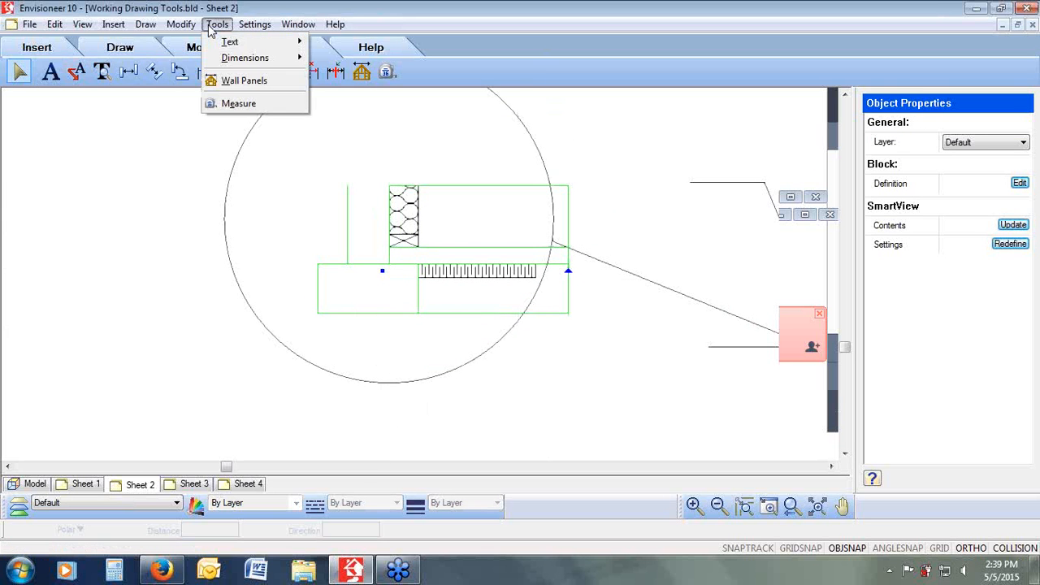
{"action": "mouse_move", "coordinate": [180, 24]}
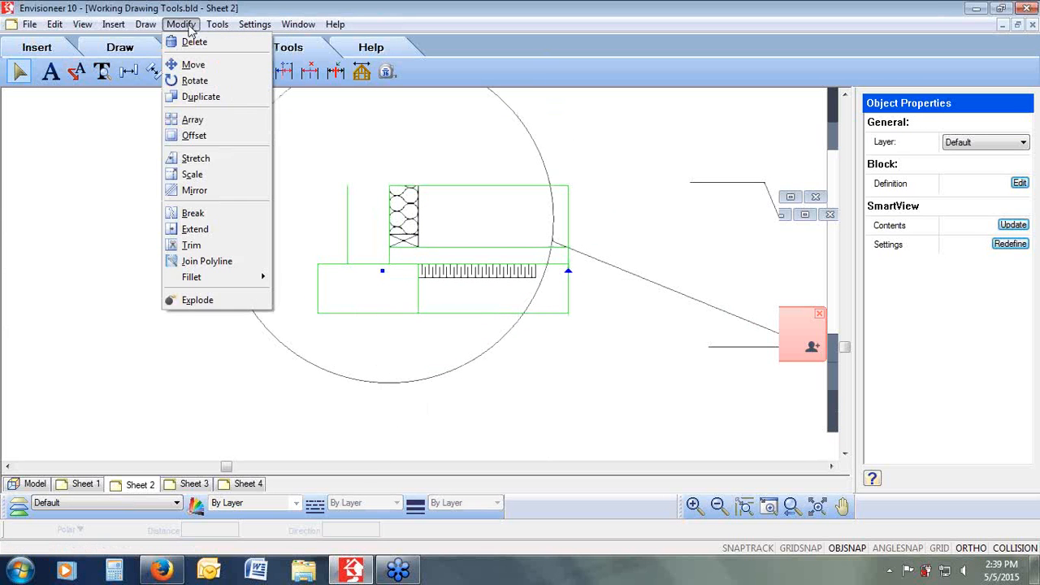
{"action": "left_click", "coordinate": [193, 301]}
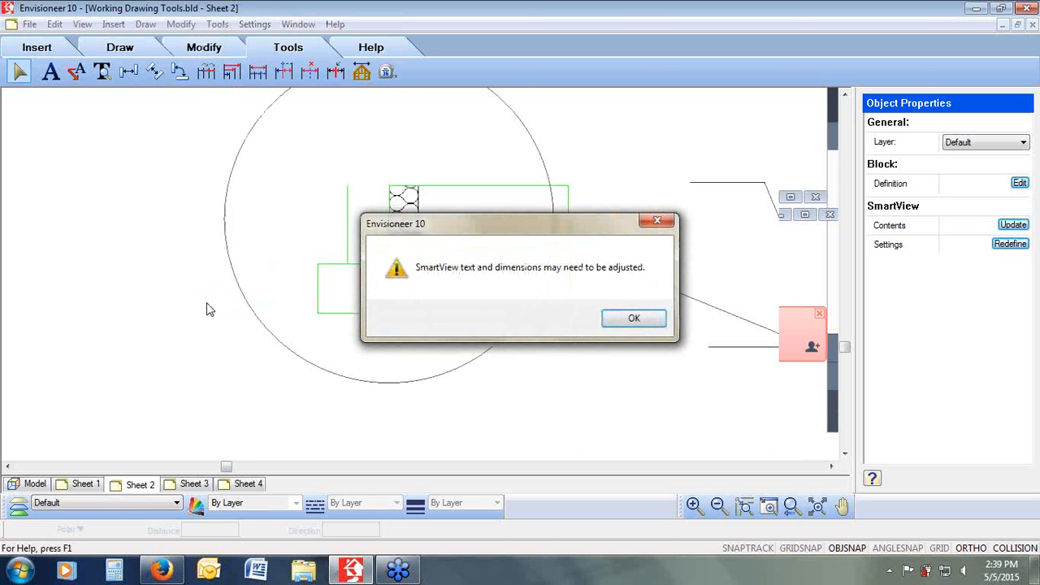
{"action": "left_click", "coordinate": [612, 322]}
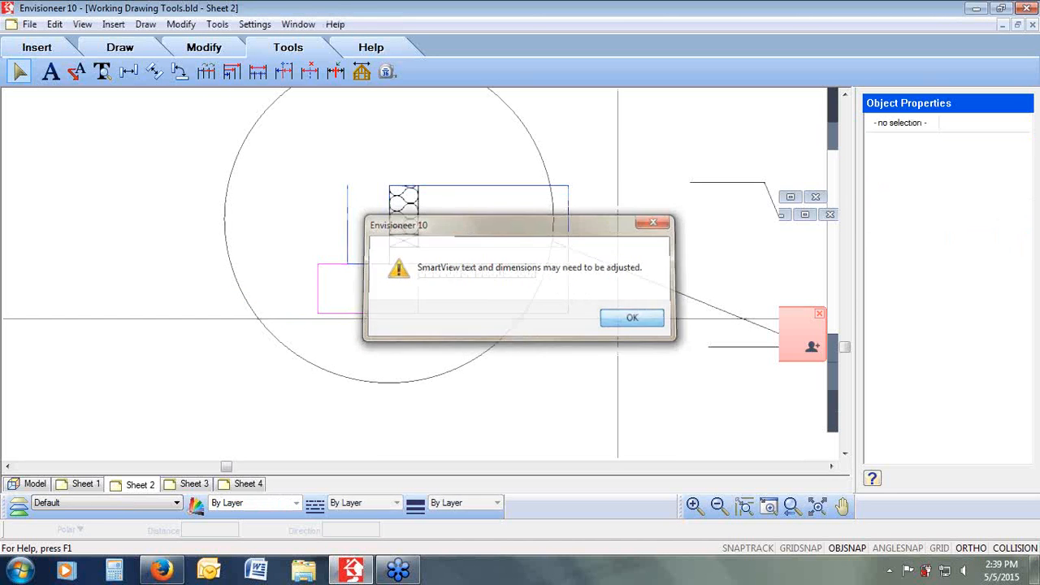
Step: Select individual exploded lines of the footing detail in turn to check that they are separate
{"action": "left_click", "coordinate": [491, 185]}
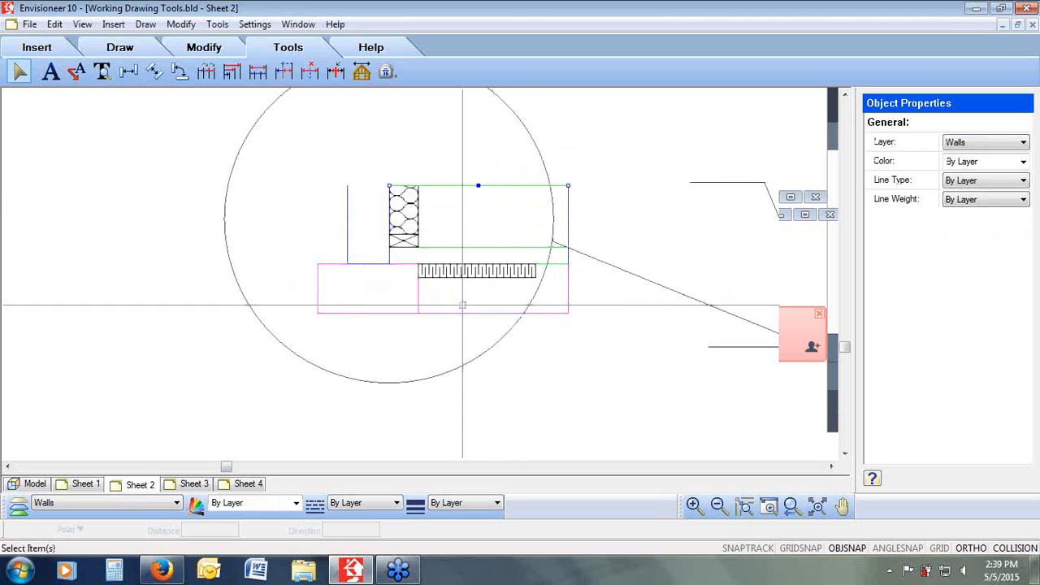
{"action": "left_click", "coordinate": [347, 225]}
{"action": "left_click", "coordinate": [317, 287]}
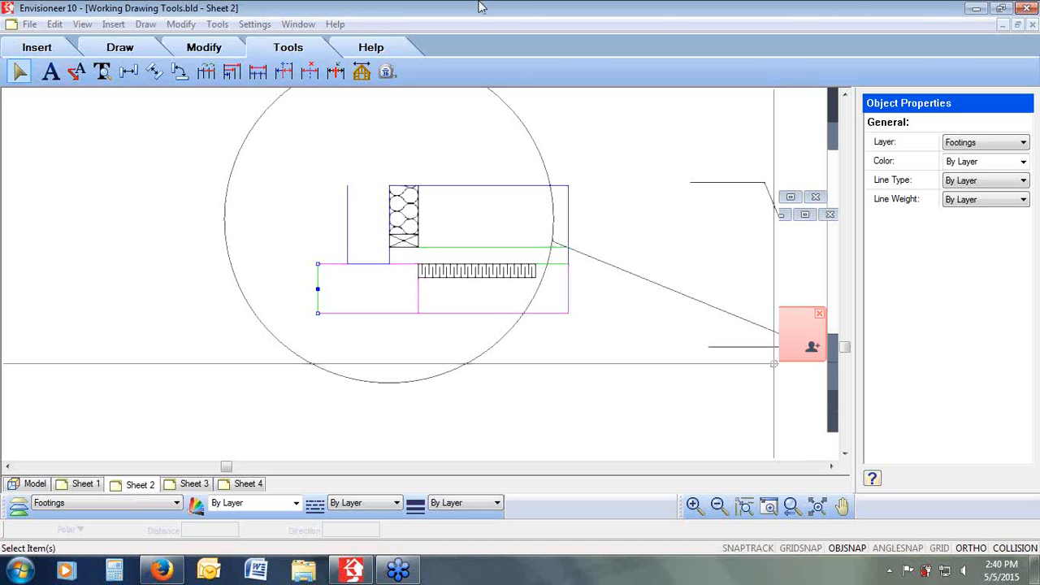
{"action": "left_click", "coordinate": [146, 24]}
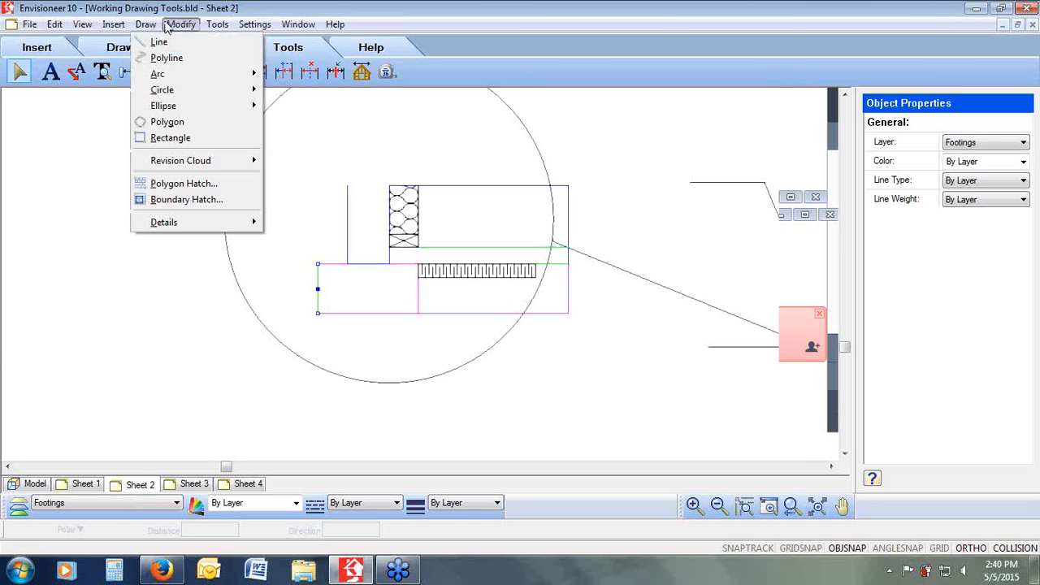
{"action": "mouse_move", "coordinate": [118, 30]}
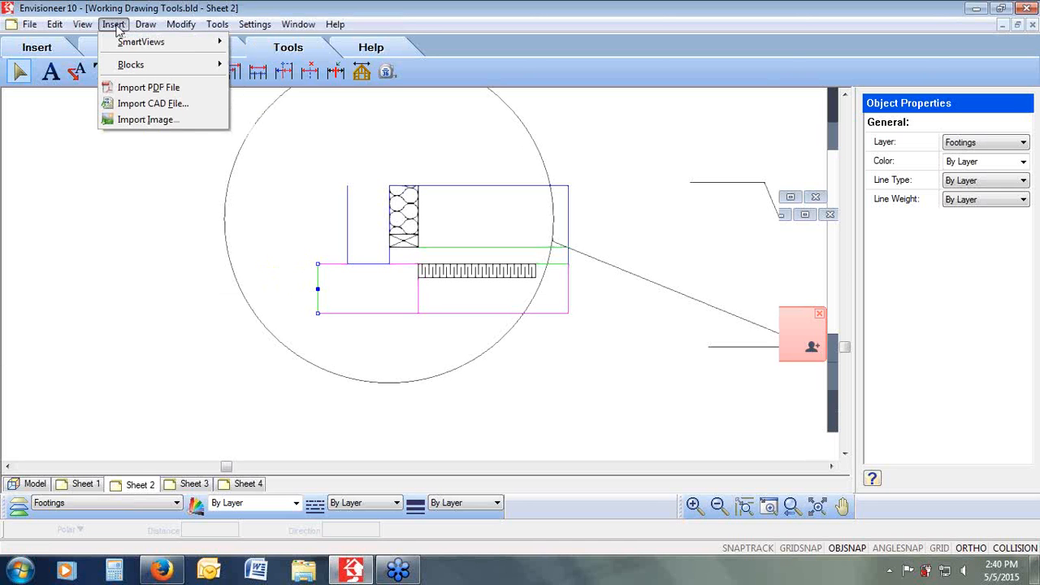
{"action": "mouse_move", "coordinate": [123, 65]}
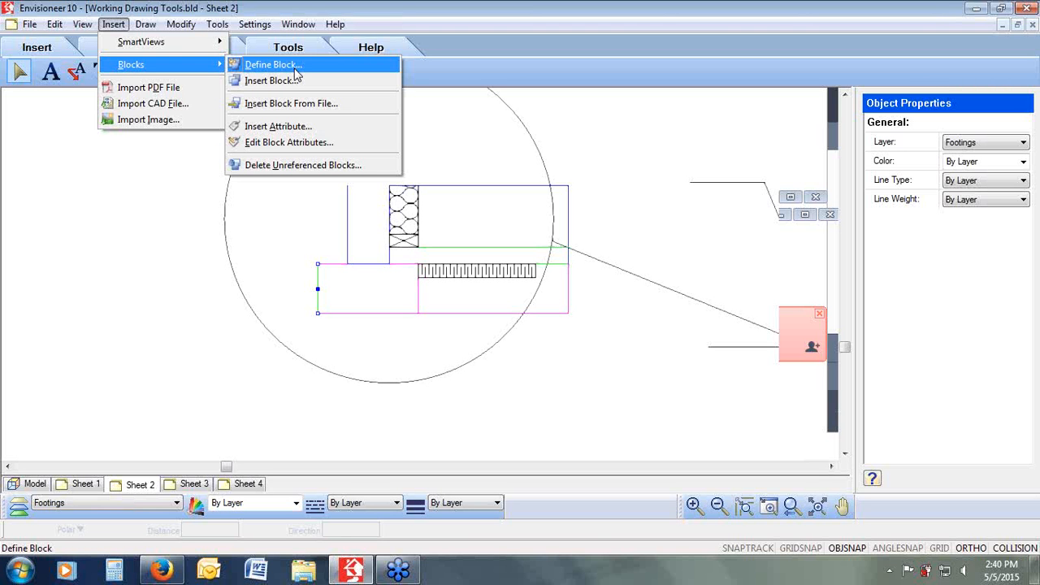
{"action": "left_click", "coordinate": [1030, 318]}
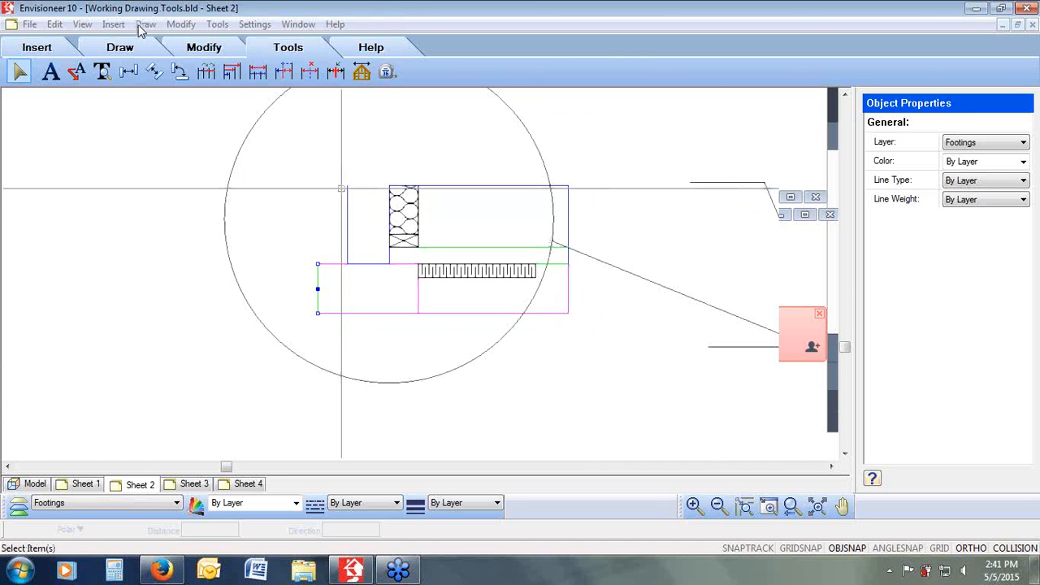
Step: Define a block named Footing Detail from all the exploded footing detail lines, with its base point at the footing's lower-left corner
{"action": "left_click", "coordinate": [114, 24]}
{"action": "mouse_move", "coordinate": [128, 67]}
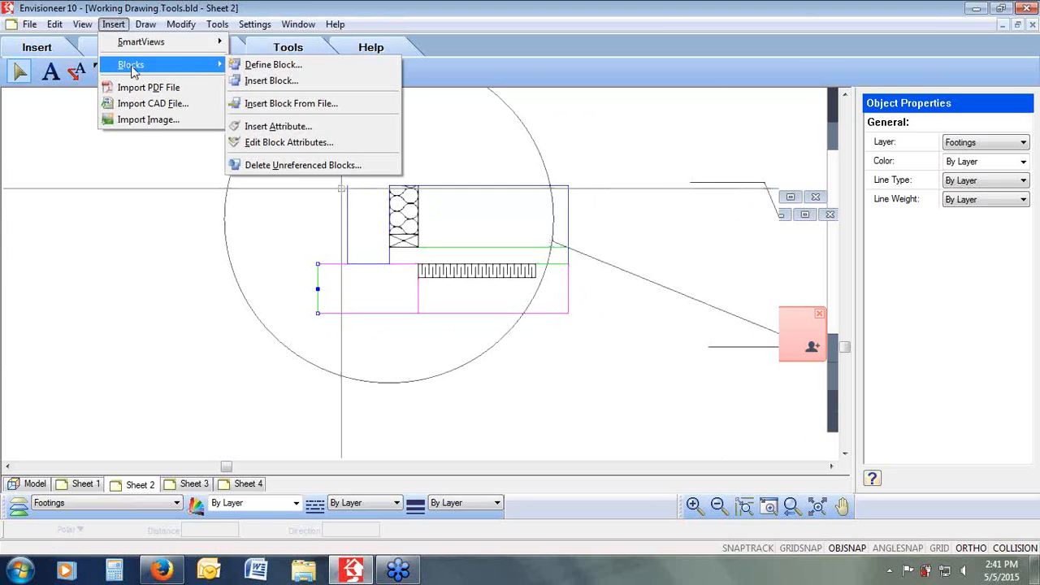
{"action": "left_click", "coordinate": [280, 67]}
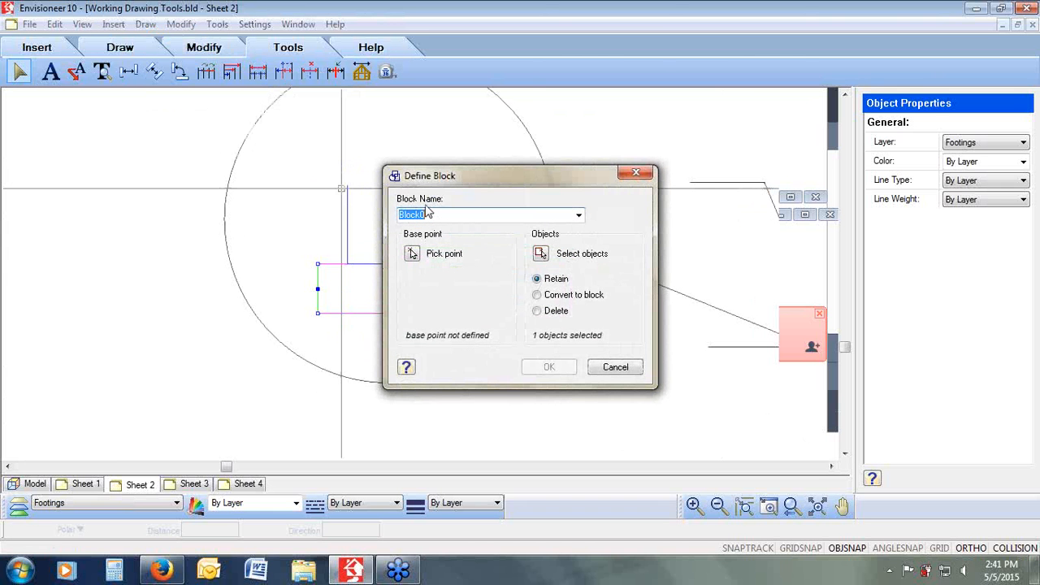
{"action": "type", "text": "Footing Detail"}
{"action": "left_click", "coordinate": [549, 257]}
{"action": "left_click_drag", "start_coordinate": [473, 151], "coordinate": [302, 324]}
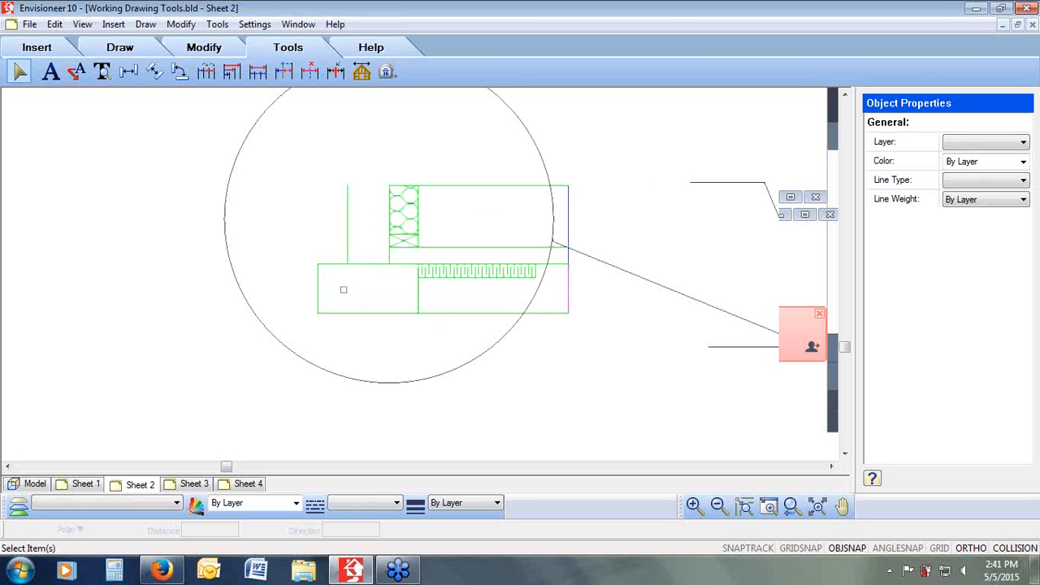
{"action": "right_click", "coordinate": [358, 273]}
{"action": "left_click", "coordinate": [380, 284]}
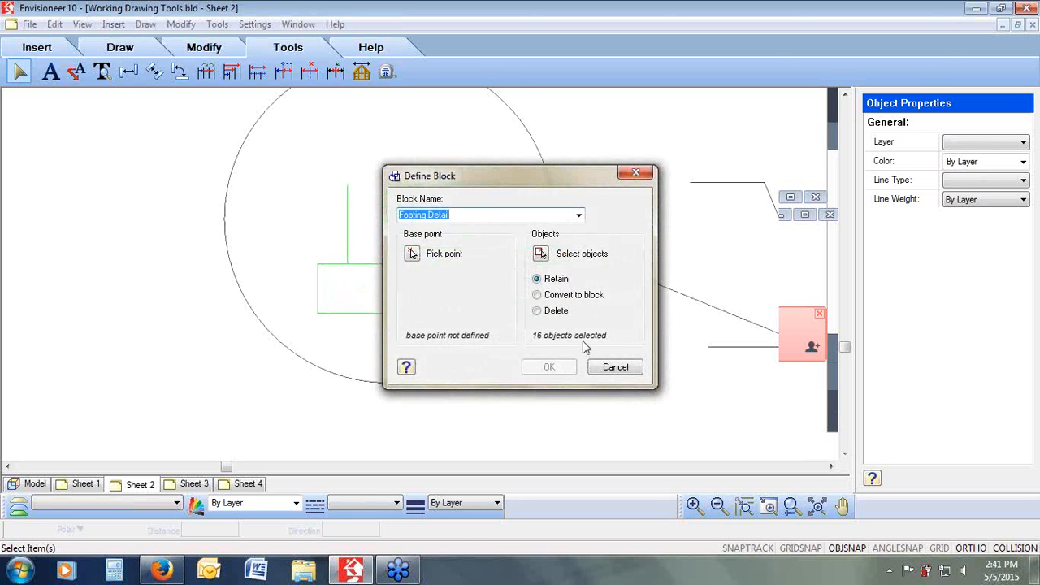
{"action": "left_click", "coordinate": [412, 253]}
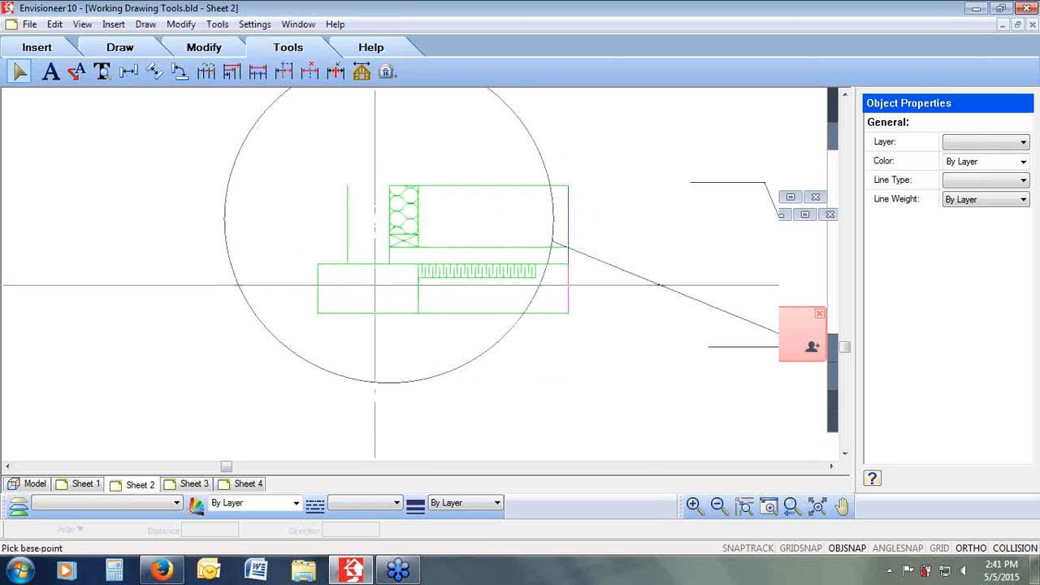
{"action": "left_click", "coordinate": [317, 314]}
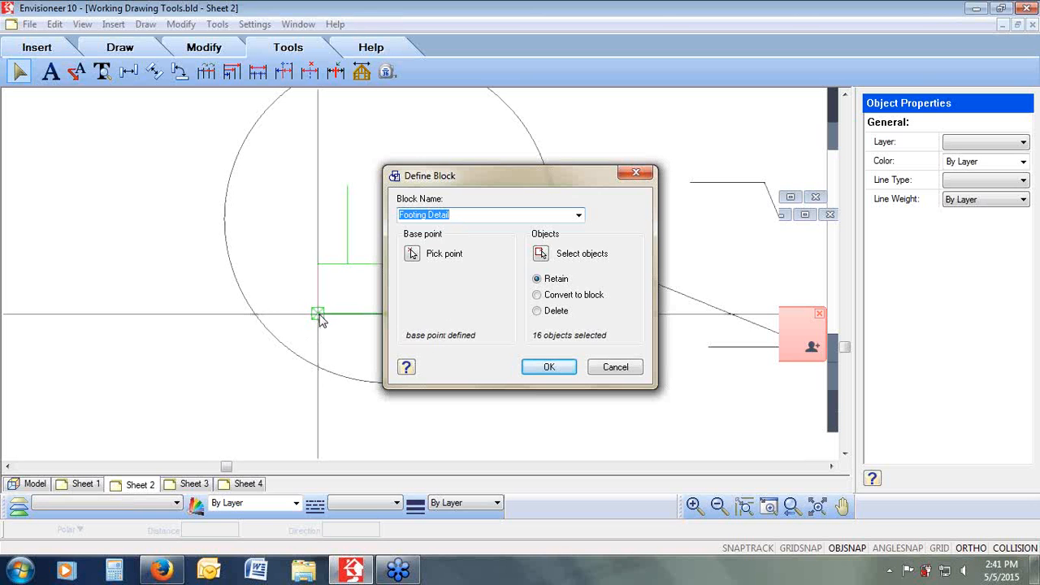
{"action": "left_click", "coordinate": [549, 366]}
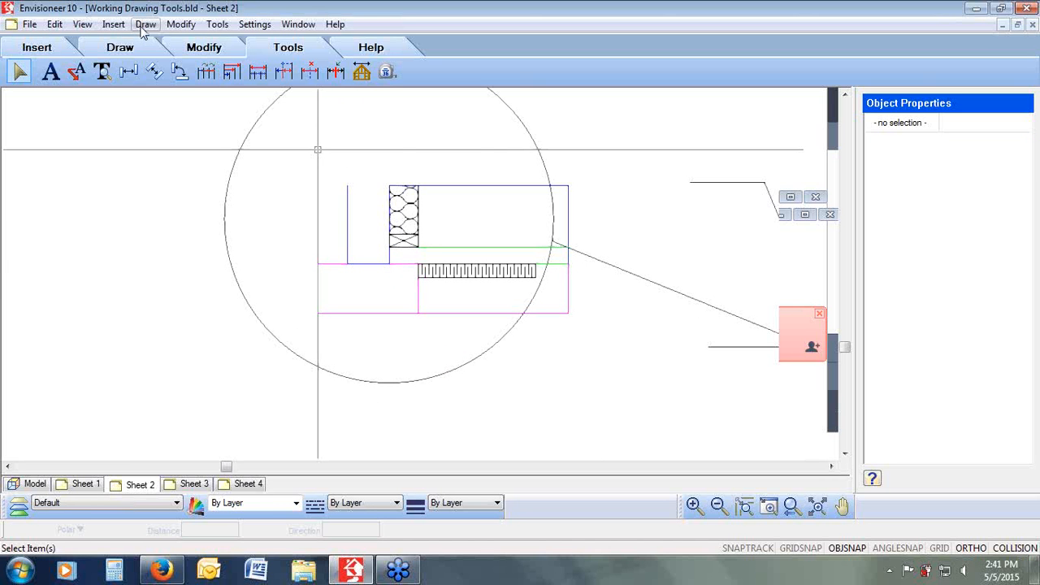
{"action": "left_click", "coordinate": [113, 23]}
{"action": "mouse_move", "coordinate": [131, 64]}
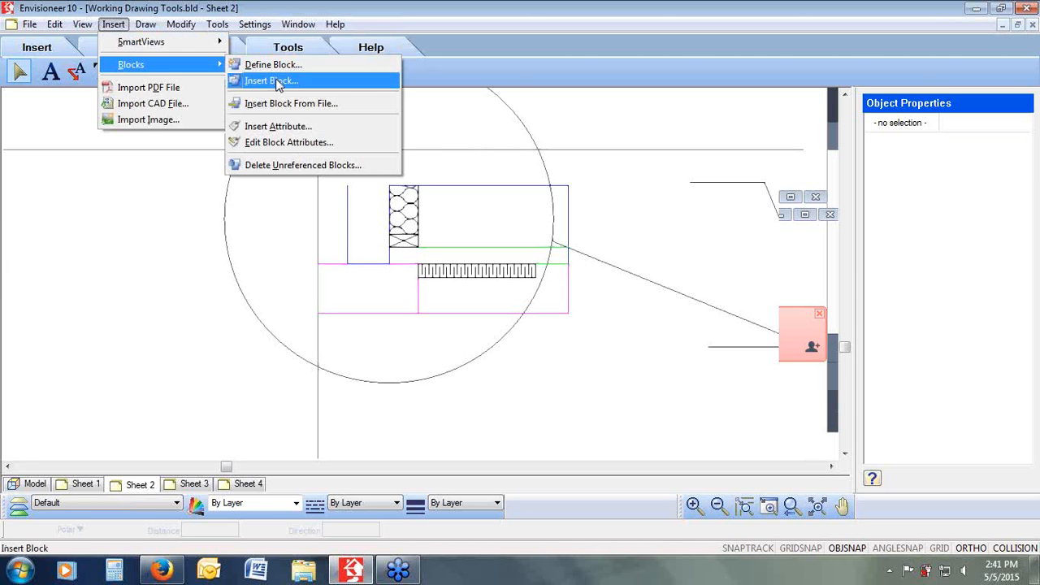
{"action": "left_click", "coordinate": [275, 81]}
{"action": "left_click", "coordinate": [503, 269]}
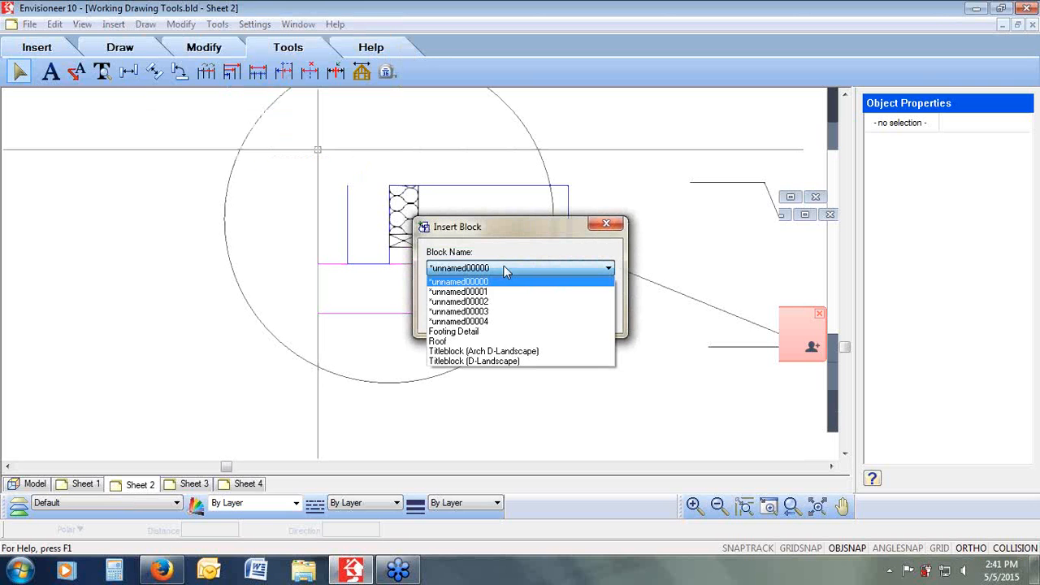
{"action": "left_click", "coordinate": [504, 331]}
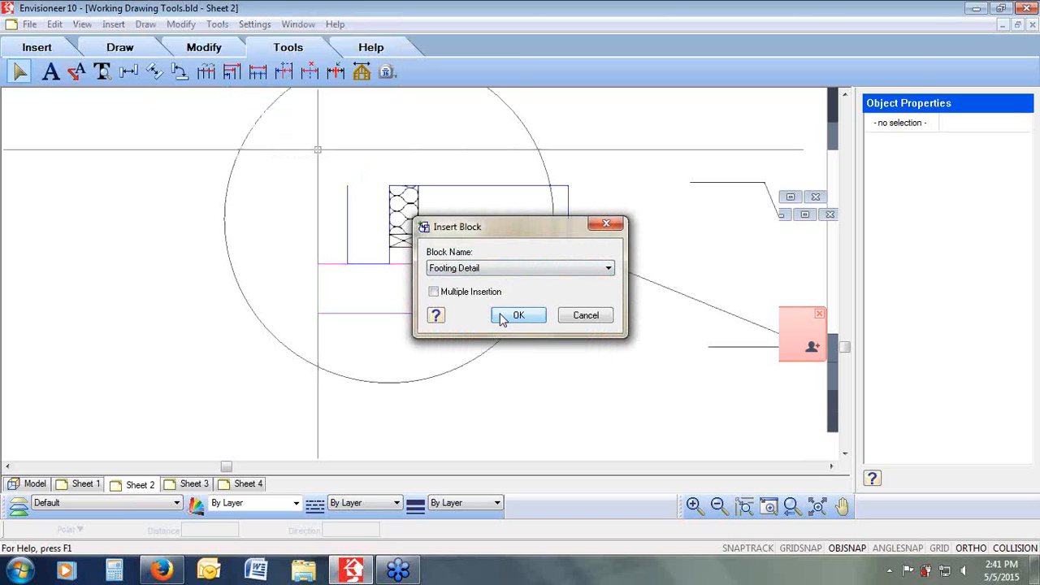
{"action": "left_click", "coordinate": [597, 315]}
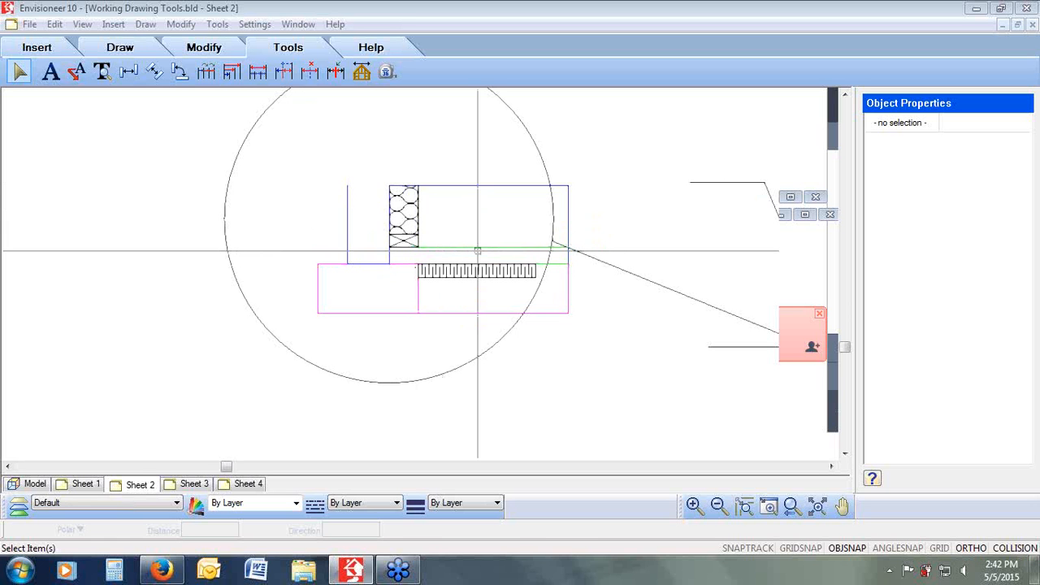
Step: Close the Working Drawing Tools drawing
{"action": "left_click", "coordinate": [118, 26]}
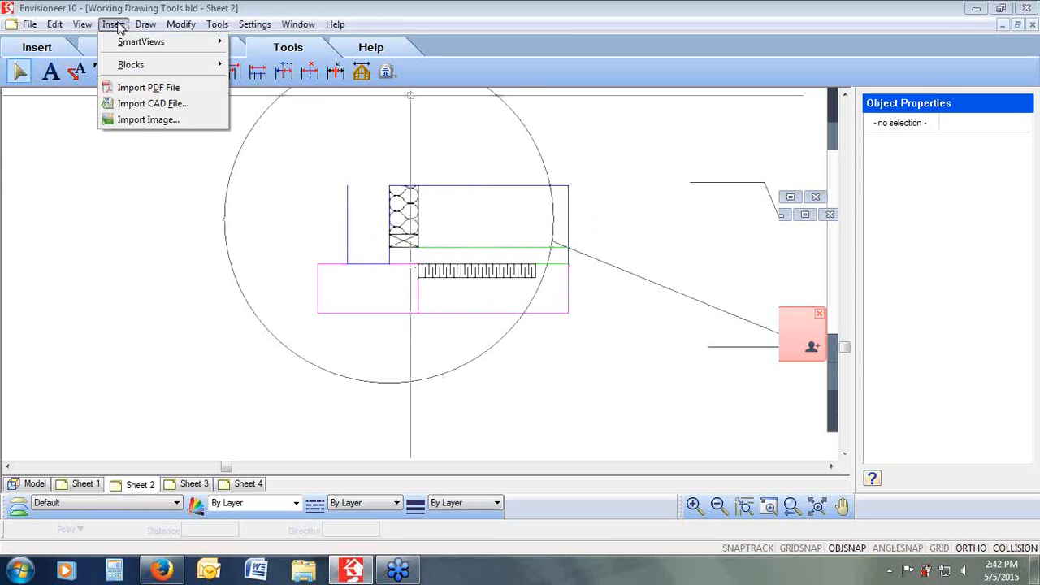
{"action": "mouse_move", "coordinate": [134, 64]}
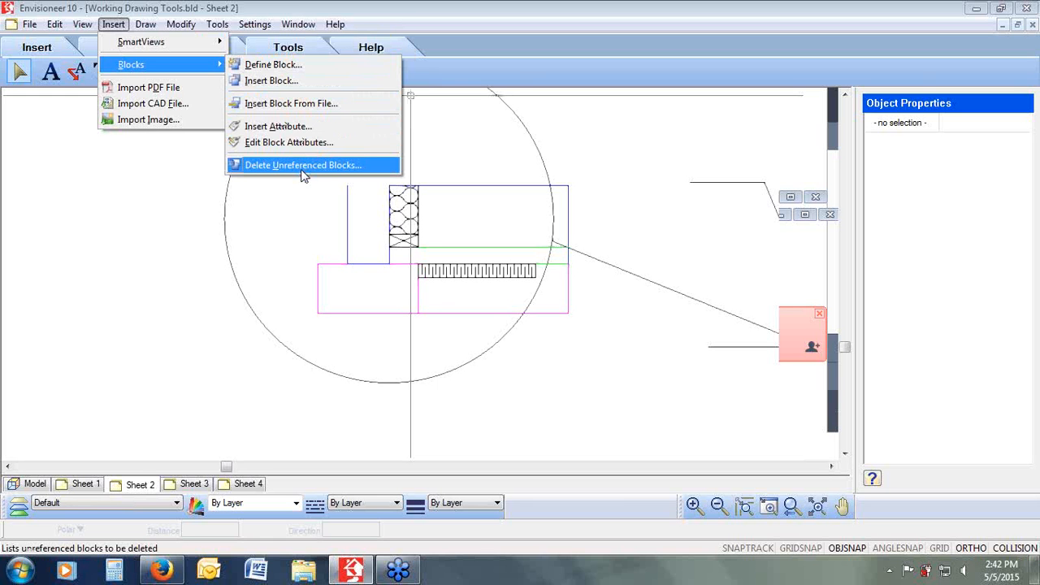
{"action": "left_click", "coordinate": [1027, 325]}
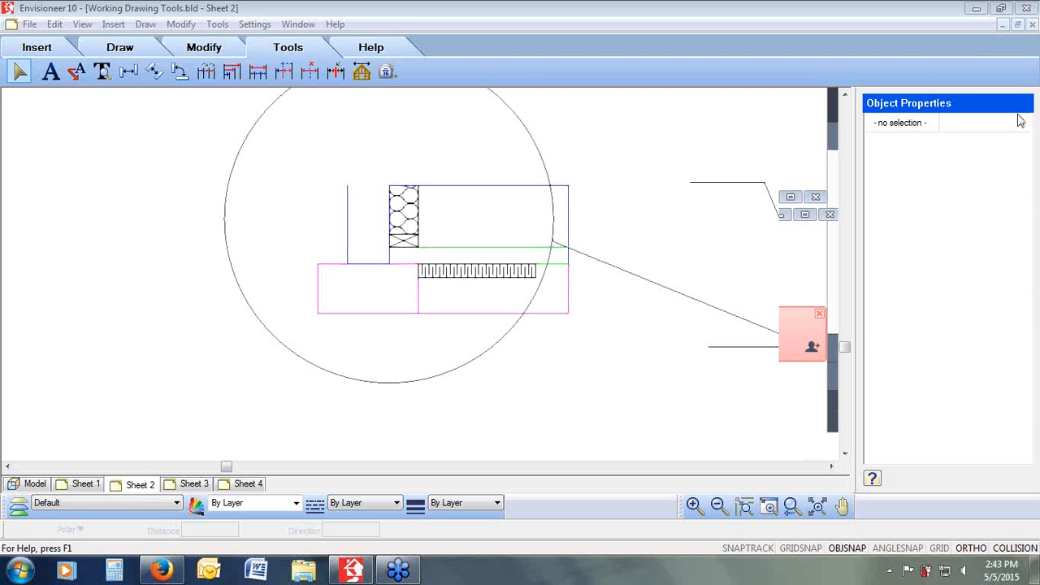
{"action": "left_click", "coordinate": [1029, 8]}
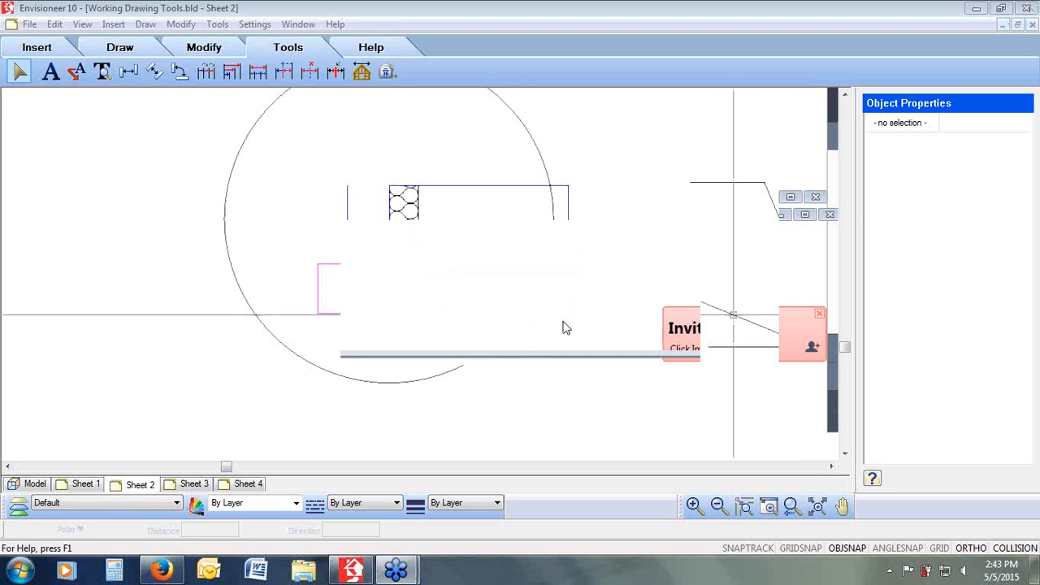